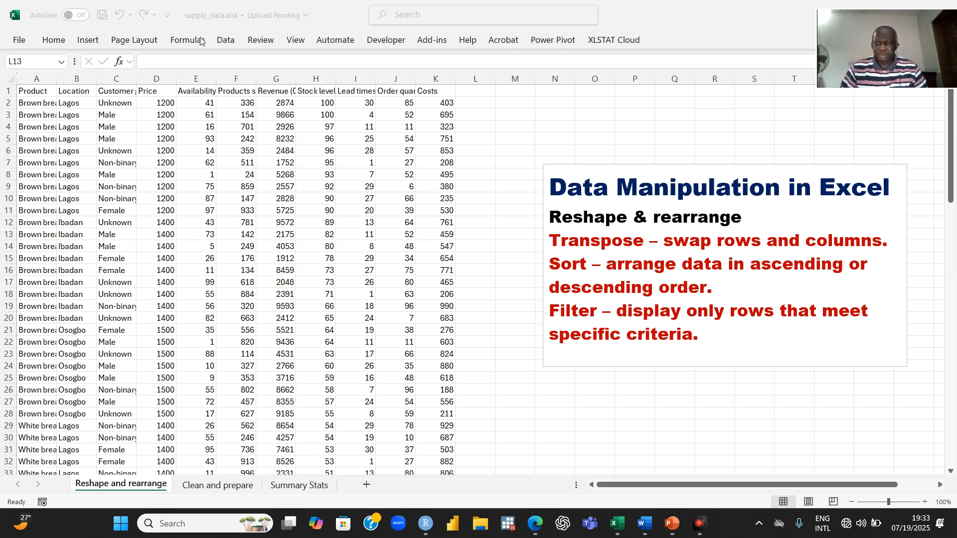
Step: Copy the Price and Availability columns with their headers and paste them transposed into A1 of a new sheet
left_click(149, 91)
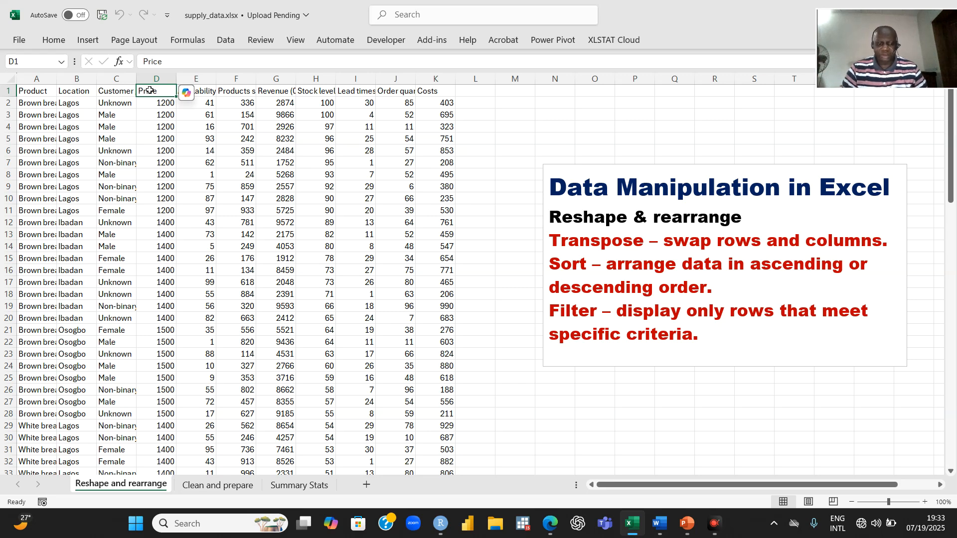
key("shift+Right")
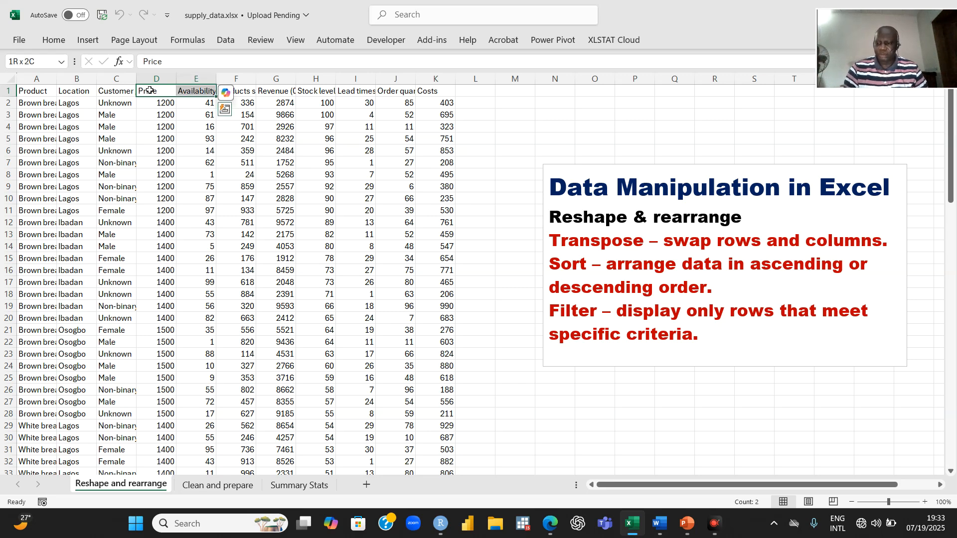
key("ctrl+shift+Down")
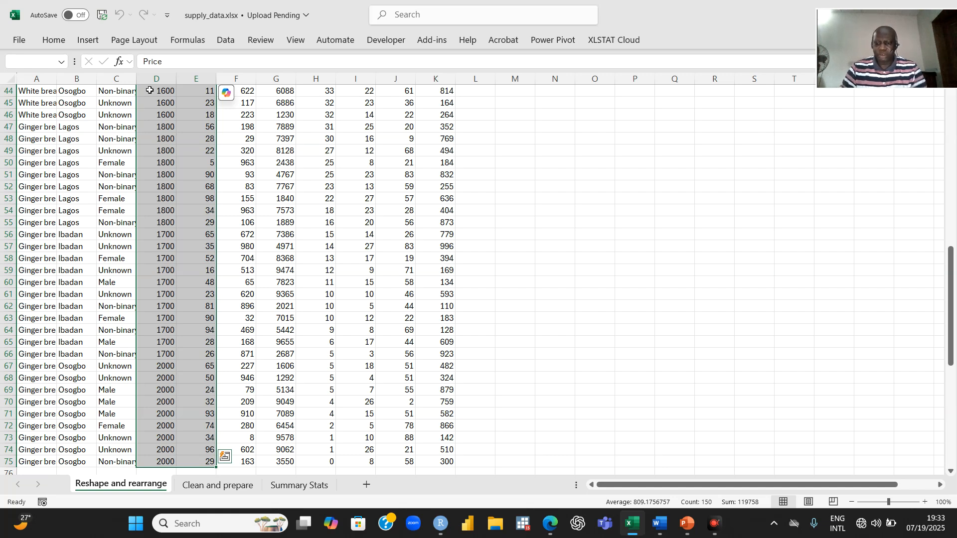
key("ctrl+c")
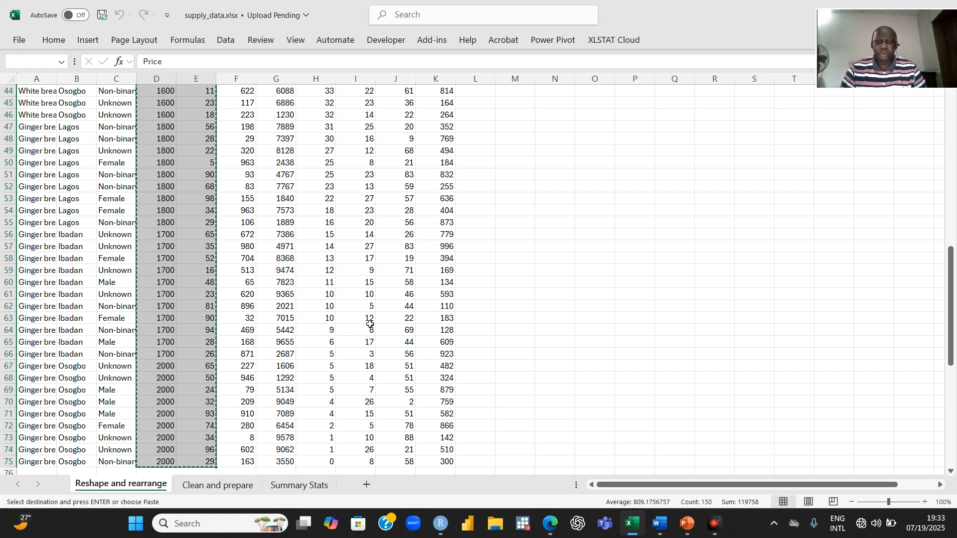
left_click(366, 484)
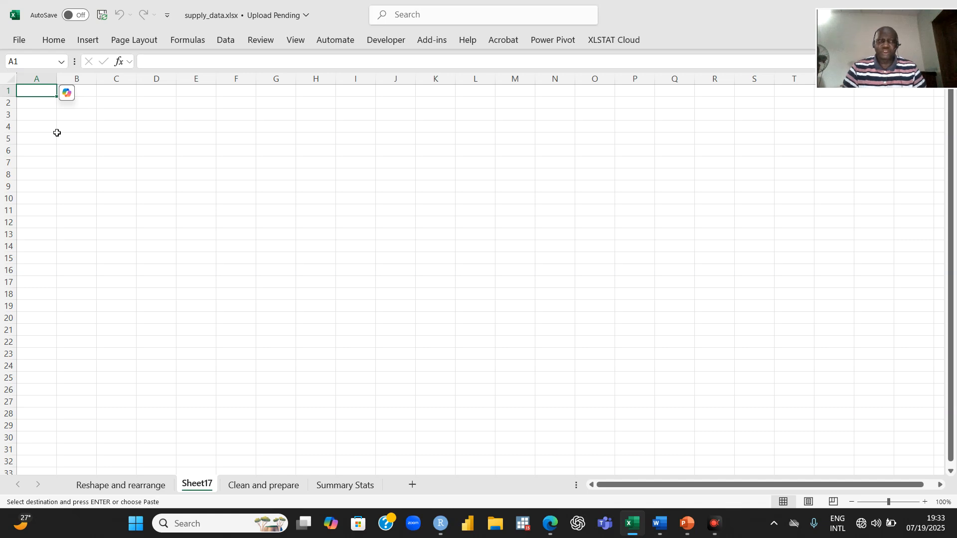
right_click(38, 93)
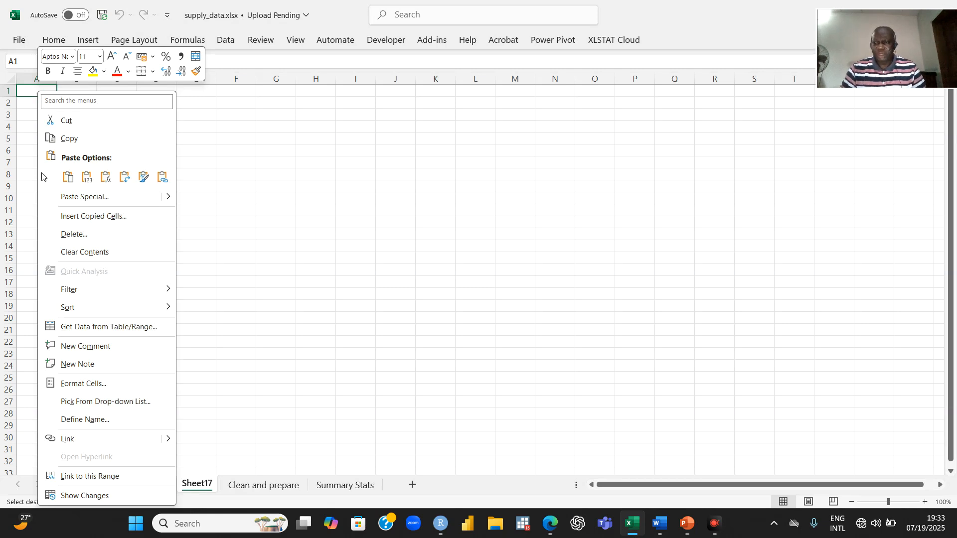
left_click(125, 184)
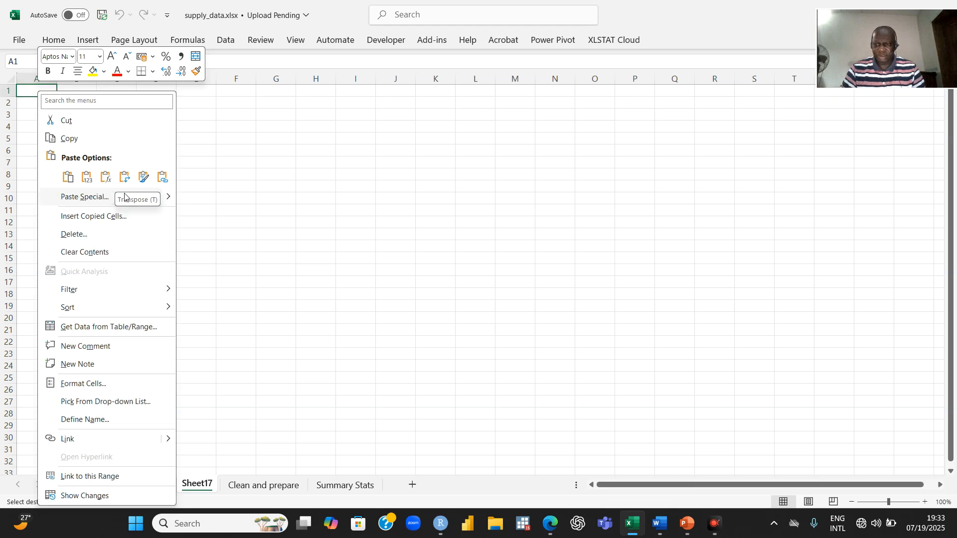
left_click(125, 183)
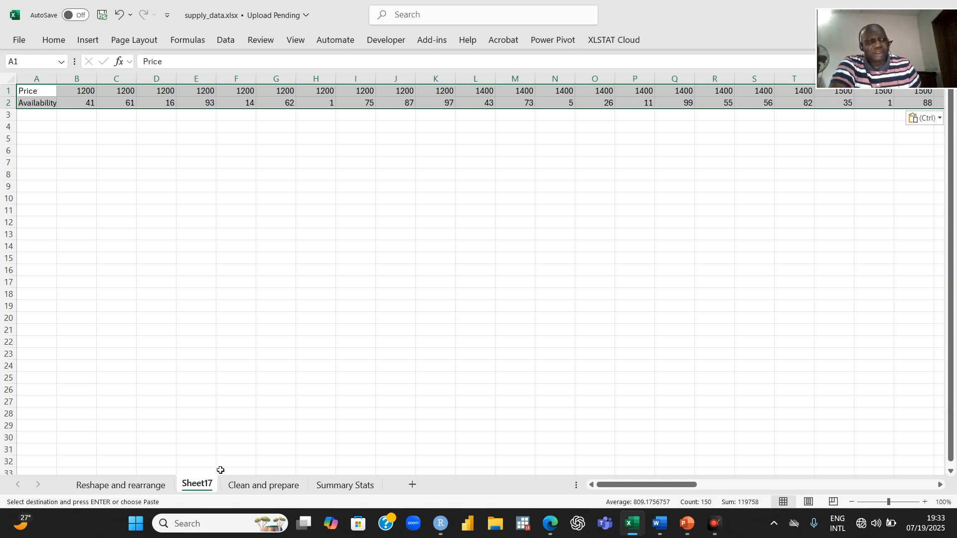
Step: Delete the new sheet holding the transposed data and return to the top of the Reshape and rearrange sheet
right_click(198, 490)
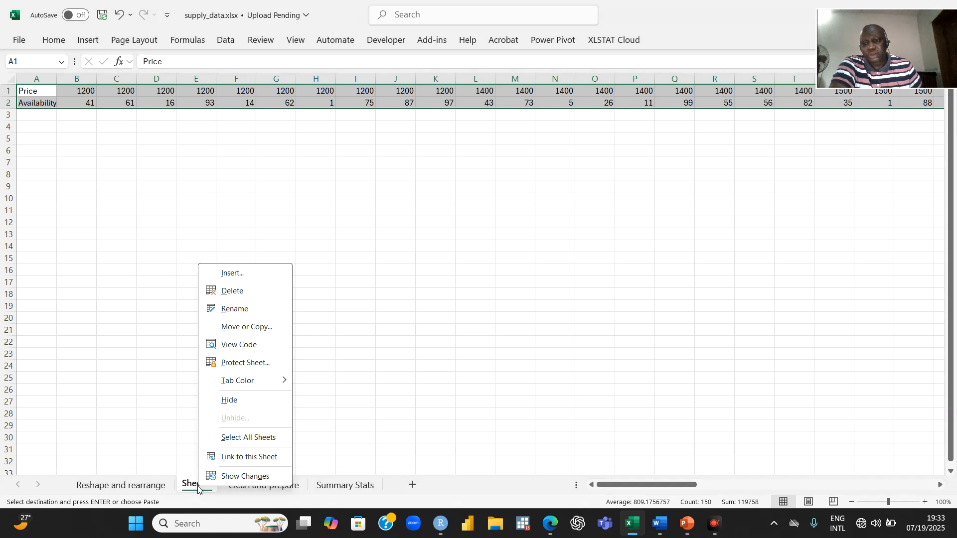
left_click(232, 291)
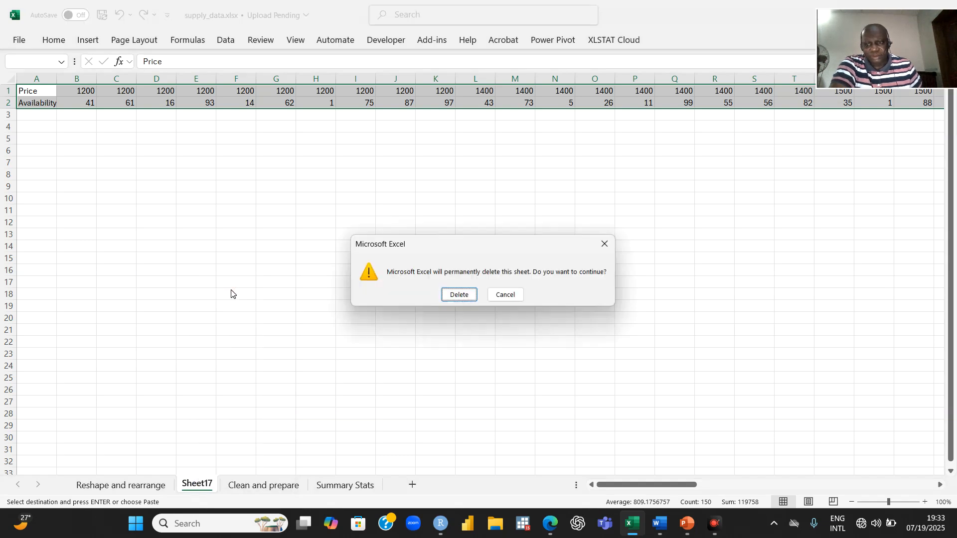
left_click(458, 295)
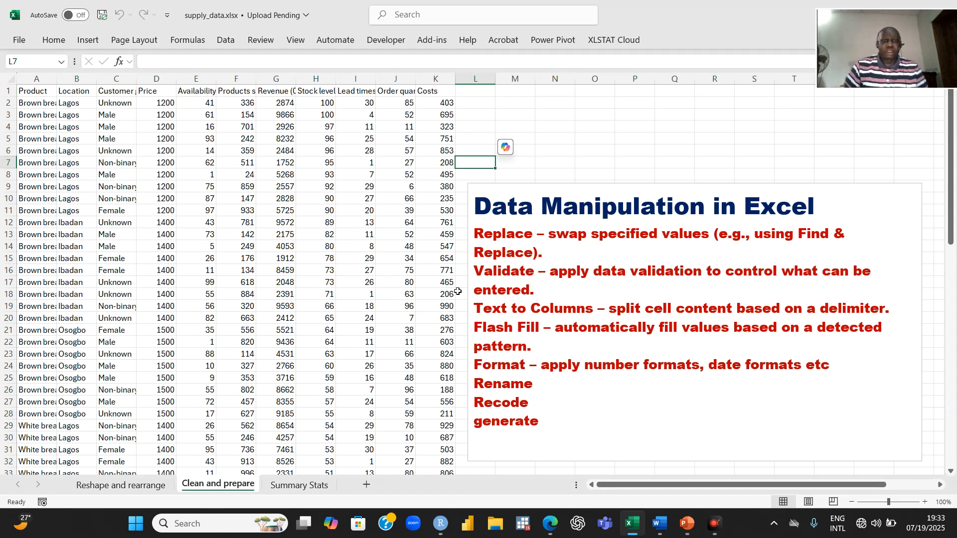
left_click(153, 487)
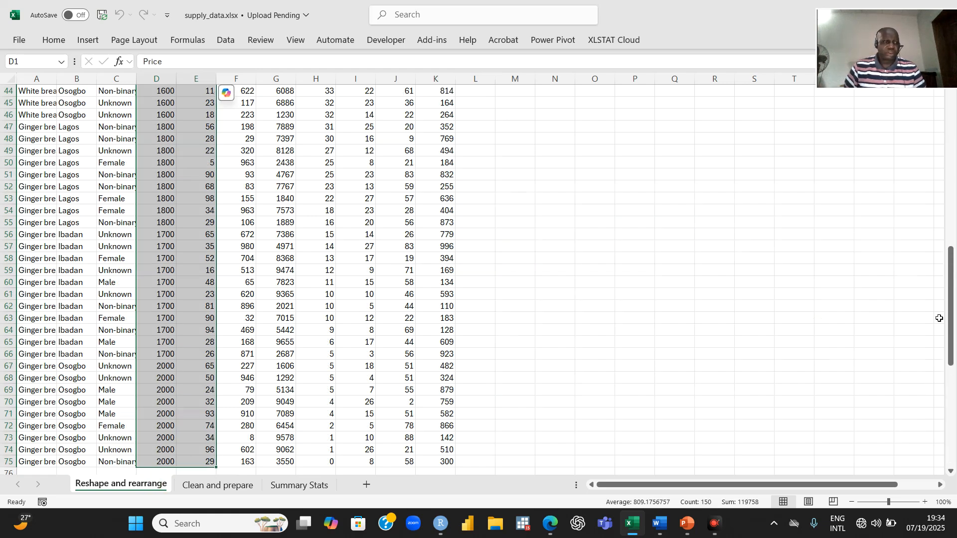
left_click_drag(950, 322, 950, 165)
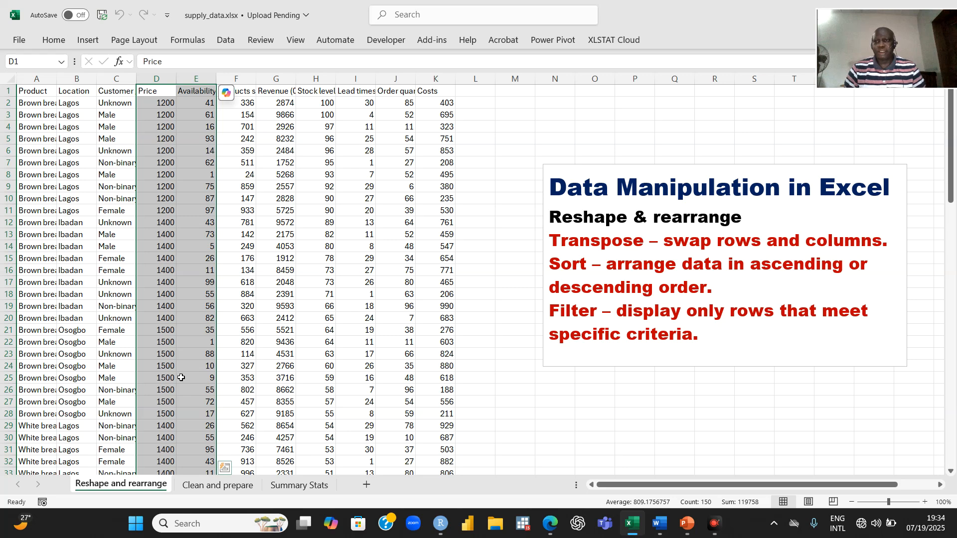
left_click(512, 131)
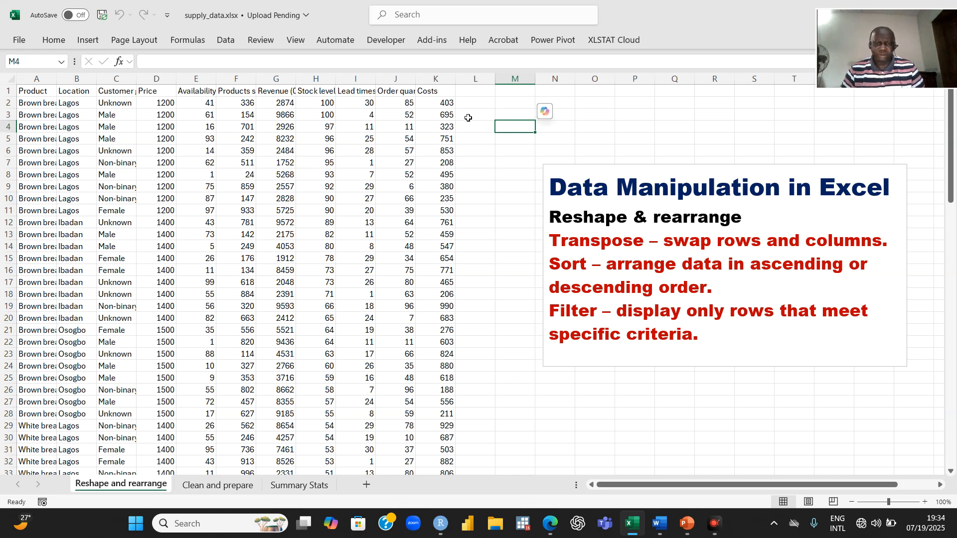
Step: Sort the data by Price from smallest to largest, expanding the selection to include the adjacent columns
left_click(153, 92)
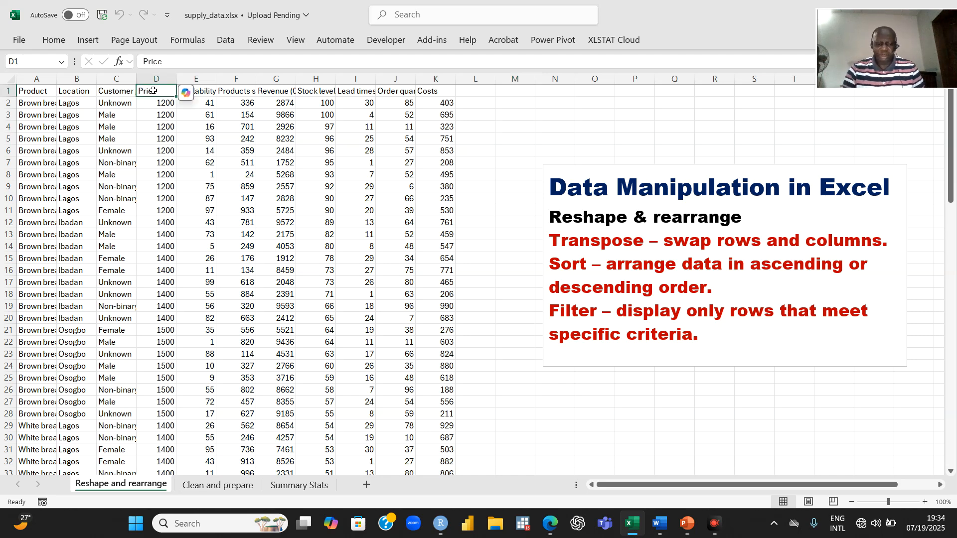
key("ctrl+shift+Down")
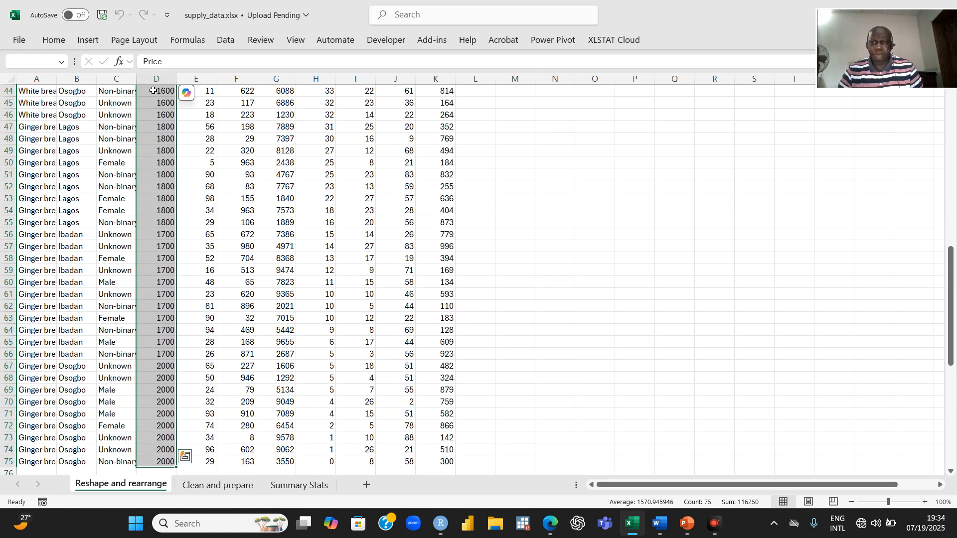
left_click(53, 41)
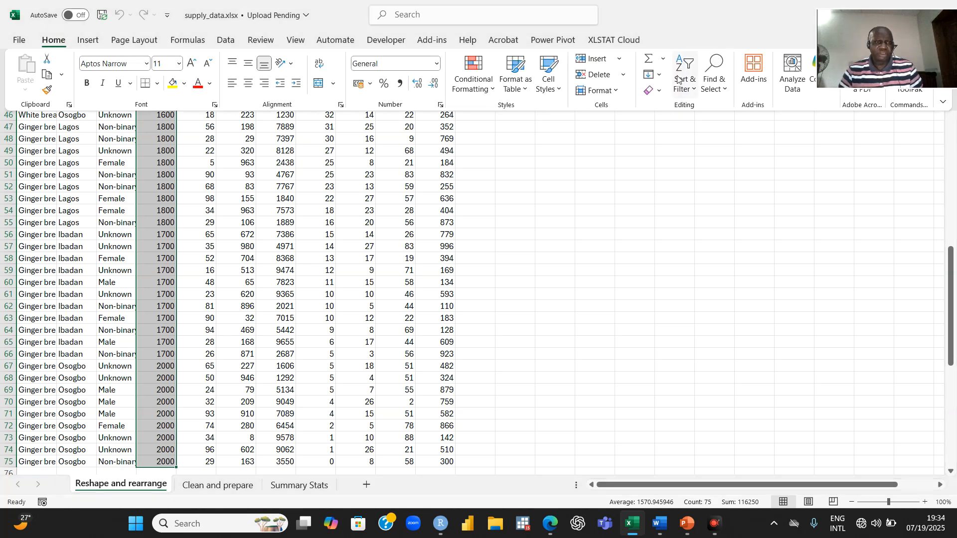
left_click(687, 81)
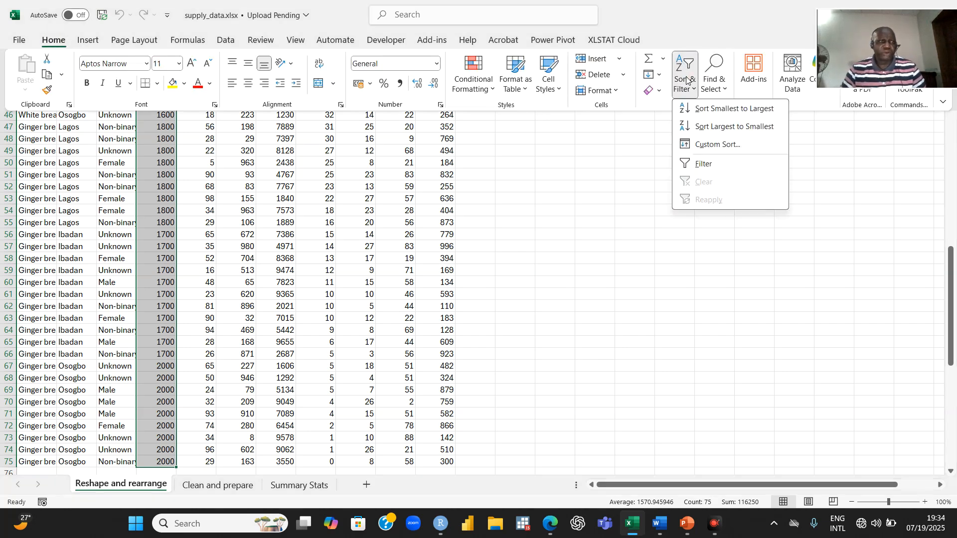
left_click(721, 110)
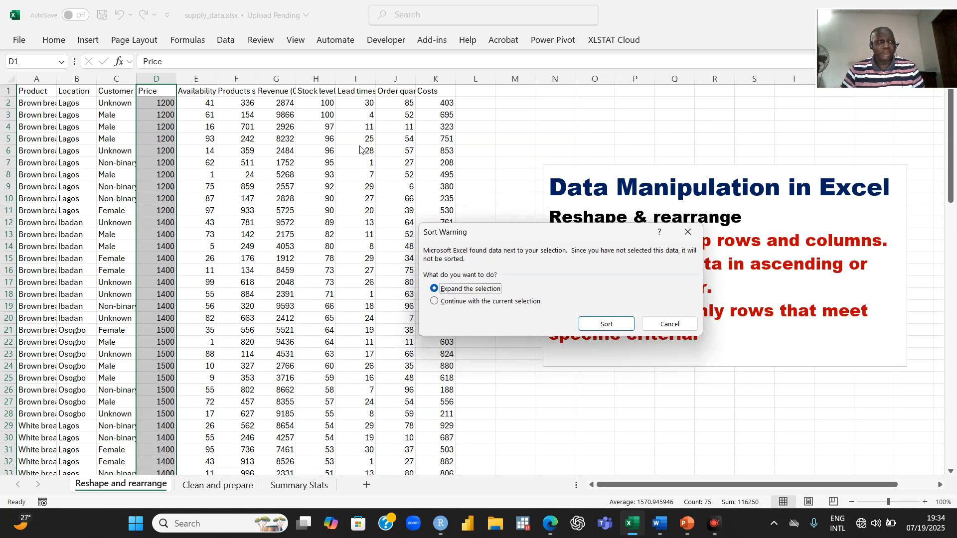
left_click(607, 325)
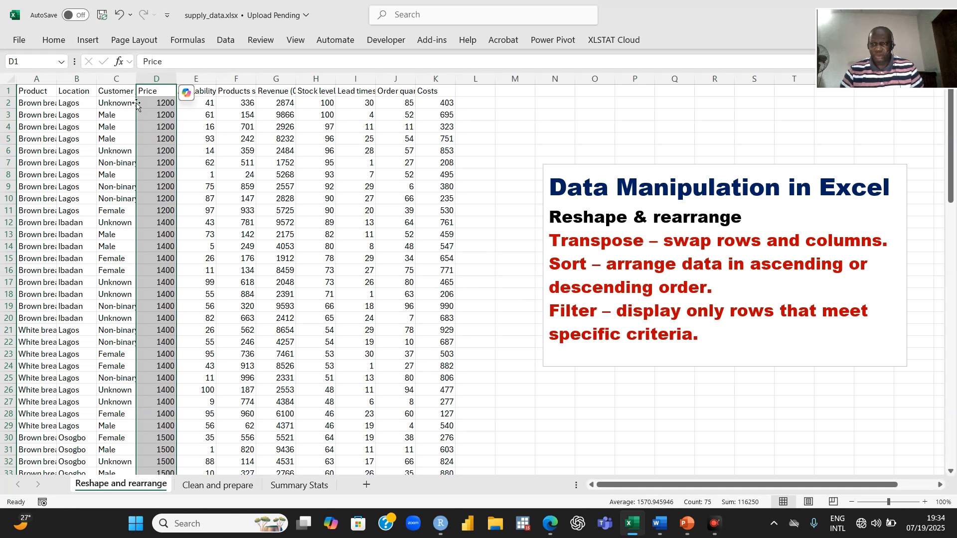
left_click(160, 104)
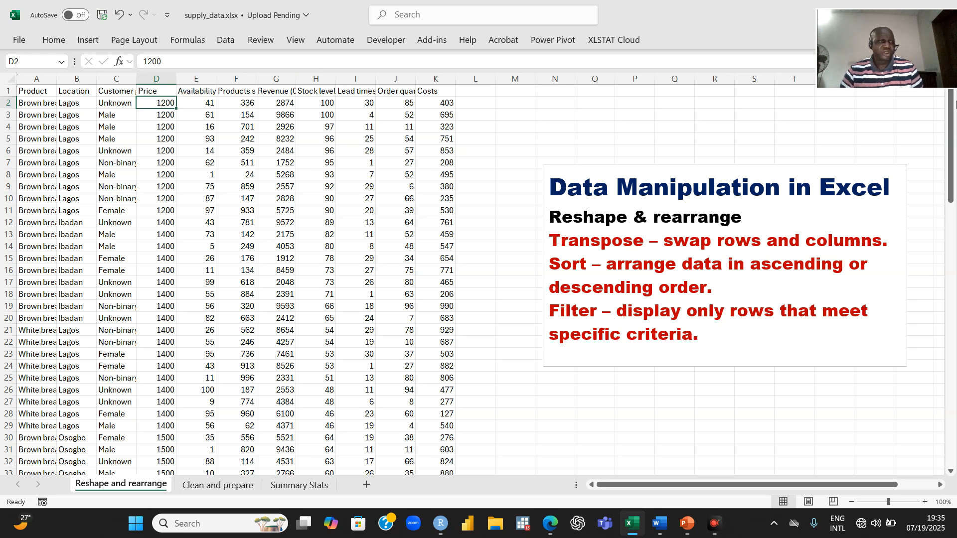
left_click_drag(952, 139, 952, 339)
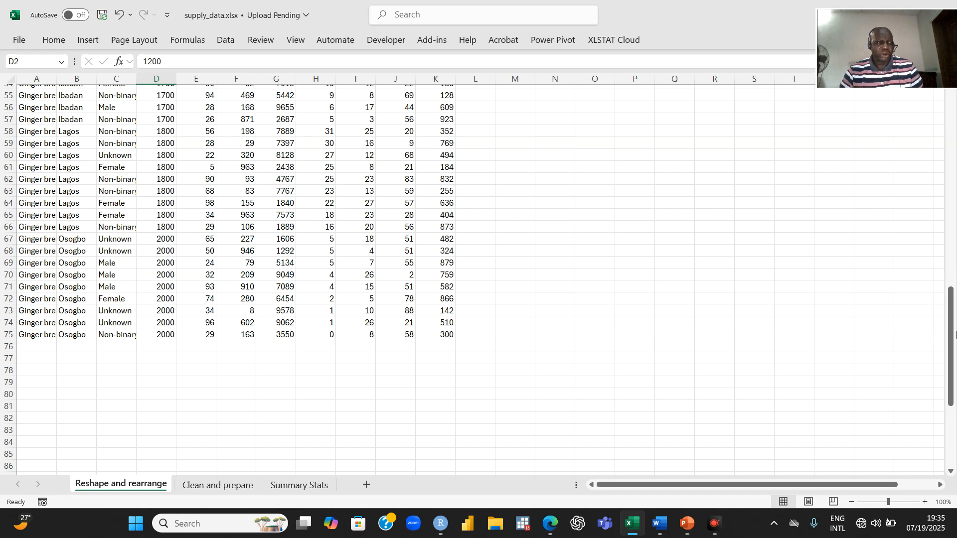
left_click_drag(952, 338, 936, 134)
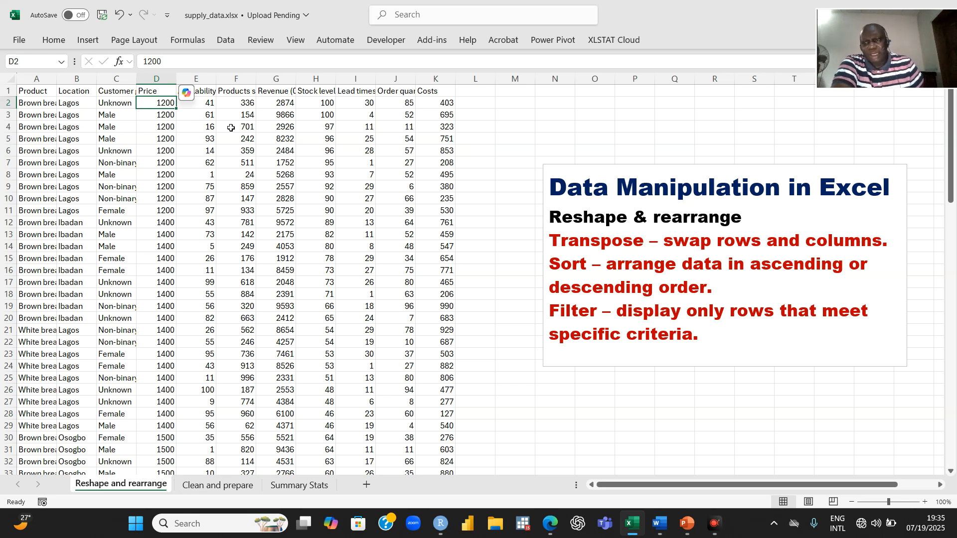
Step: Add a filter to the Customer gender column, covering its header and all entries
left_click(119, 92)
left_click(119, 104)
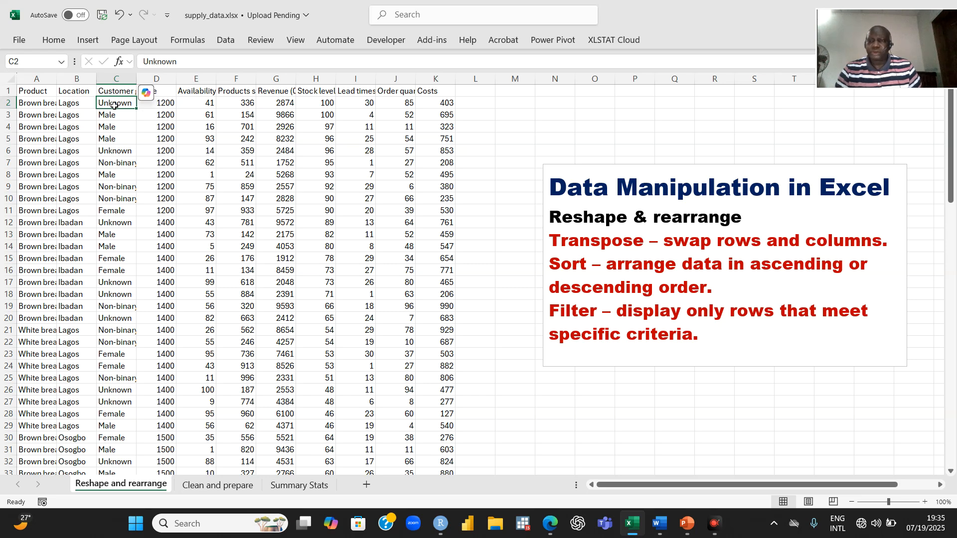
left_click(119, 91)
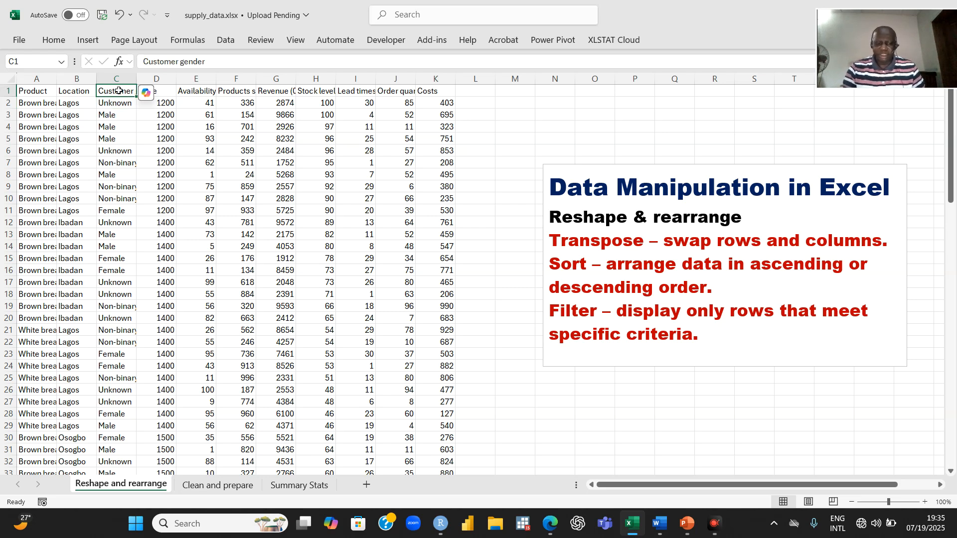
key("ctrl+shift+Down")
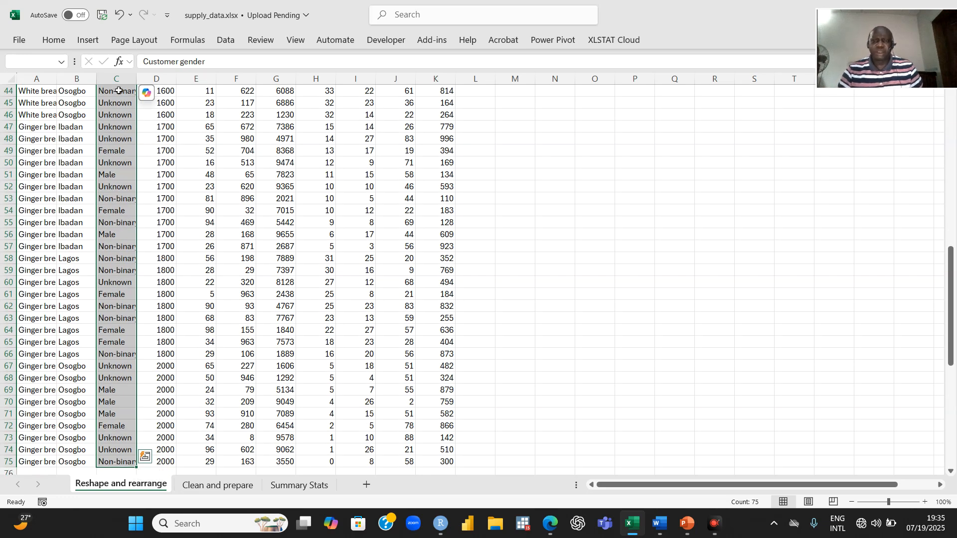
left_click(53, 41)
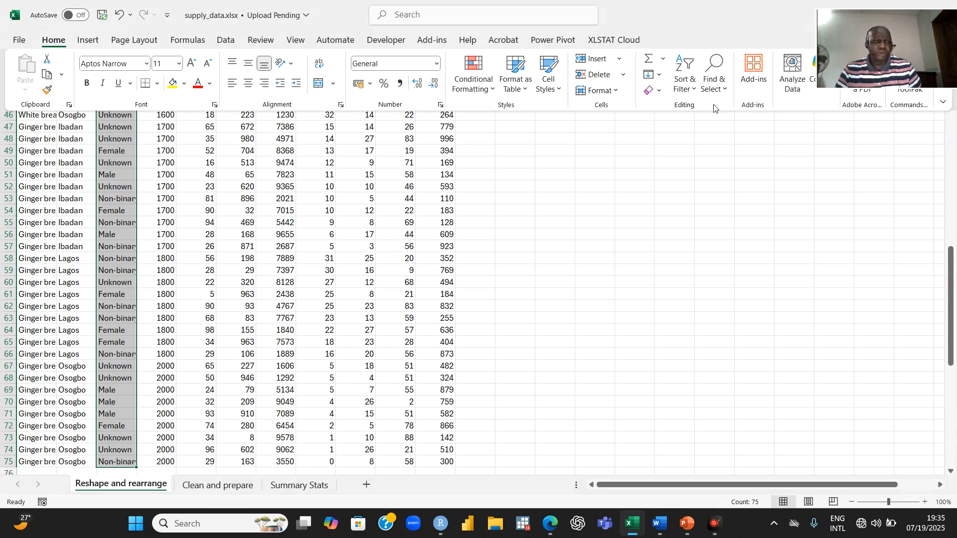
left_click(684, 82)
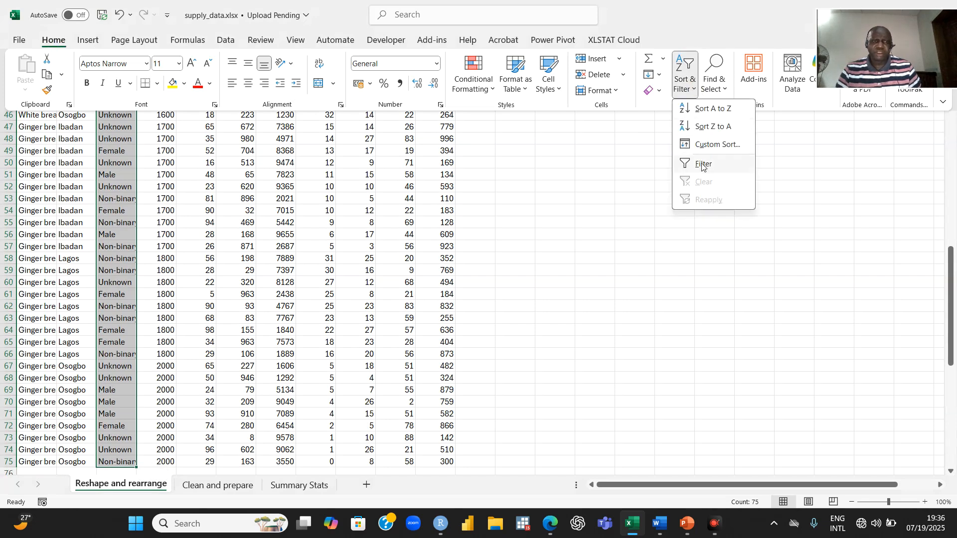
left_click(701, 163)
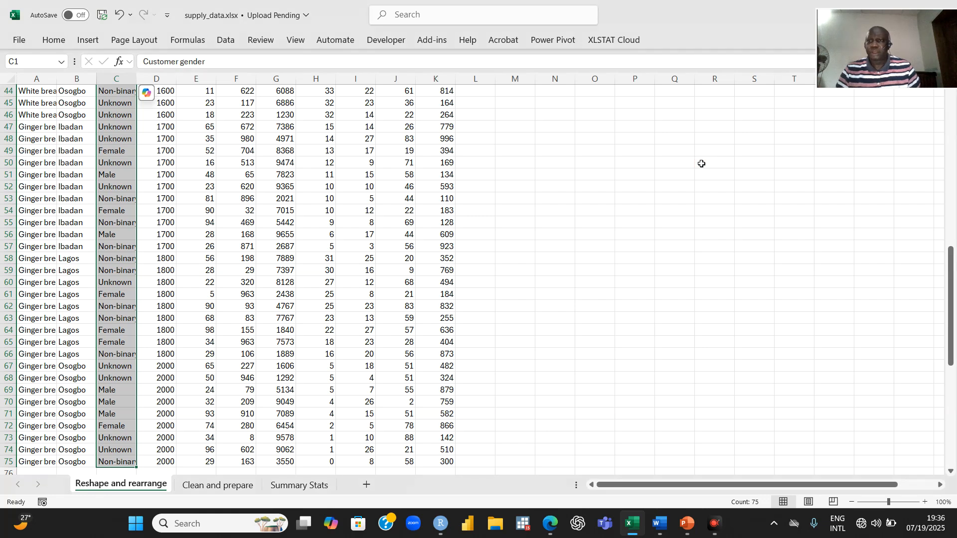
left_click_drag(952, 278, 953, 125)
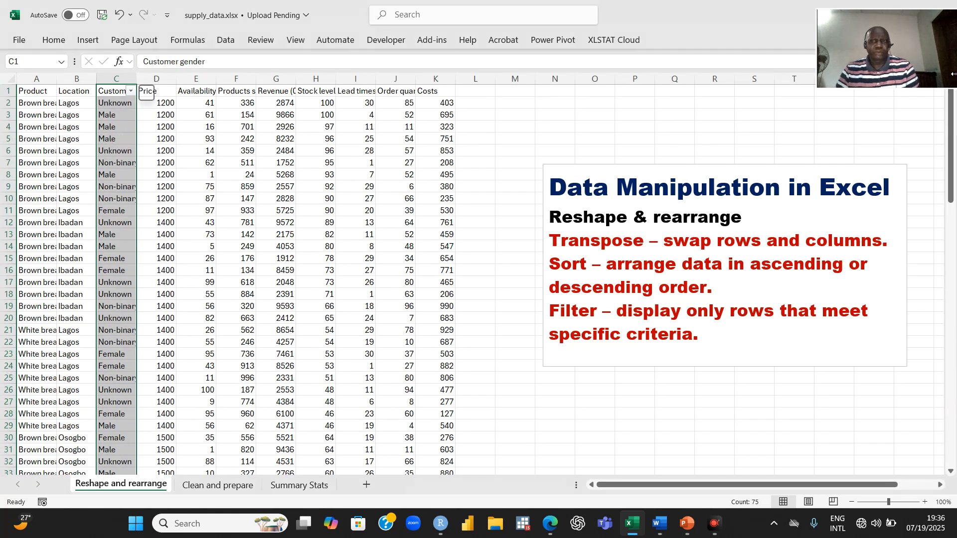
Step: Filter the Customer gender column to show only the Unknown rows
left_click(131, 117)
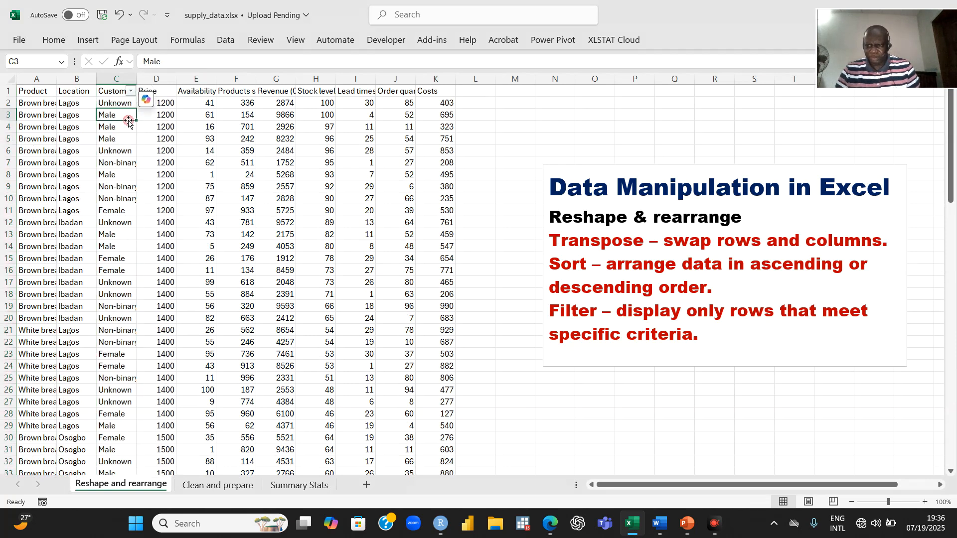
left_click(131, 93)
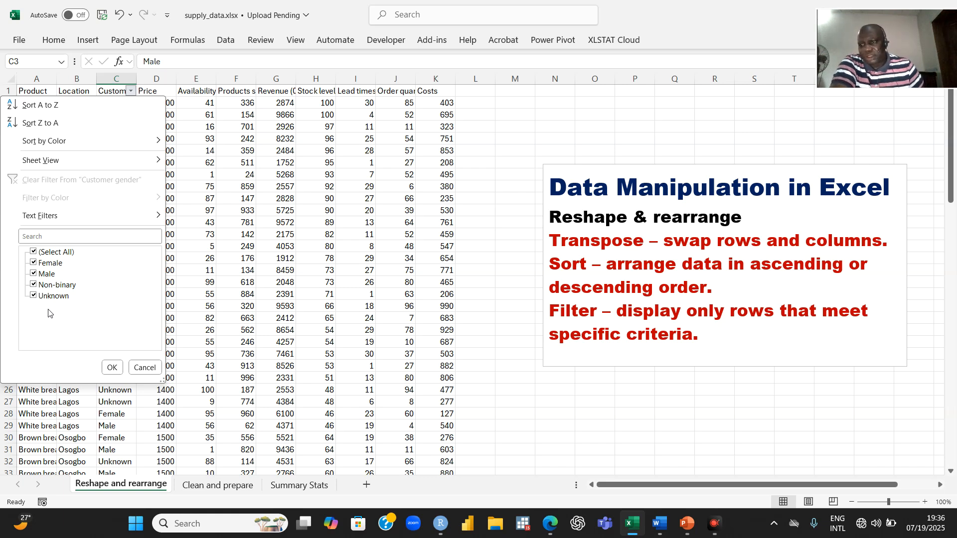
left_click(33, 252)
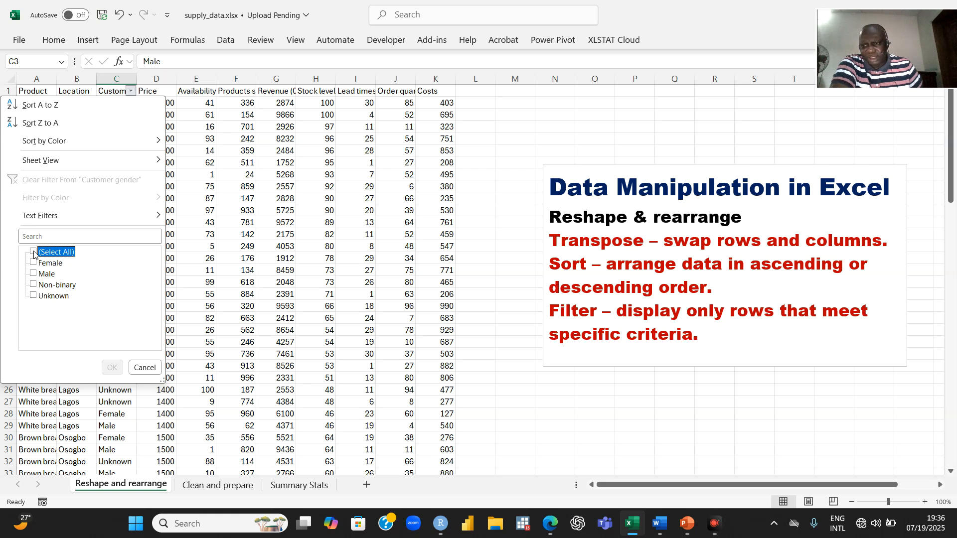
left_click(33, 295)
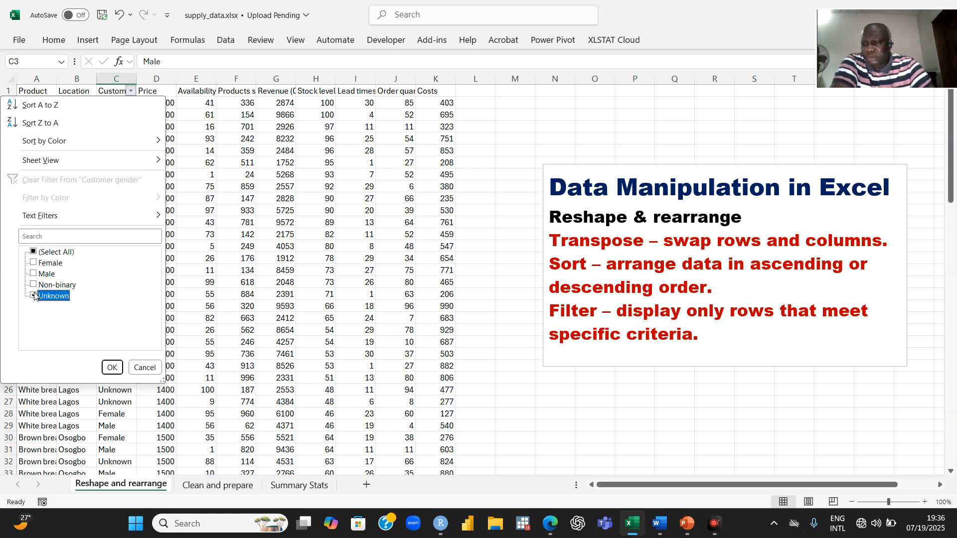
left_click(112, 366)
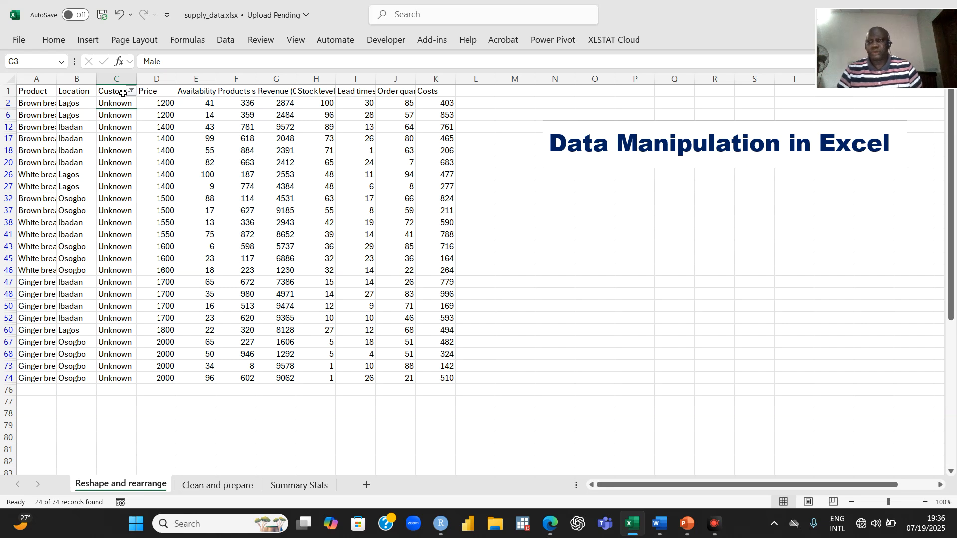
Step: Copy the filtered Unknown rows with their headers from the Reshape and rearrange sheet into a new sheet starting at A1
left_click(30, 92)
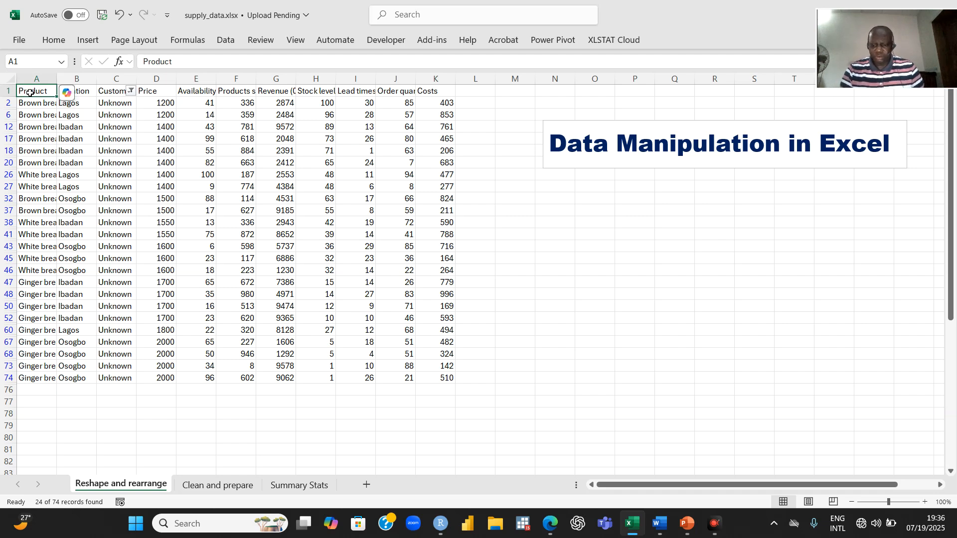
key("ctrl+a")
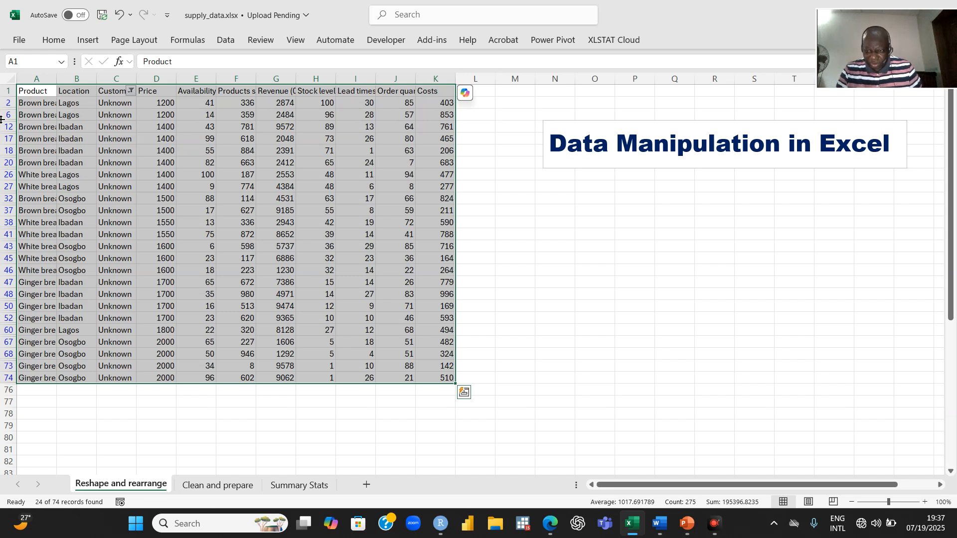
key("ctrl+c")
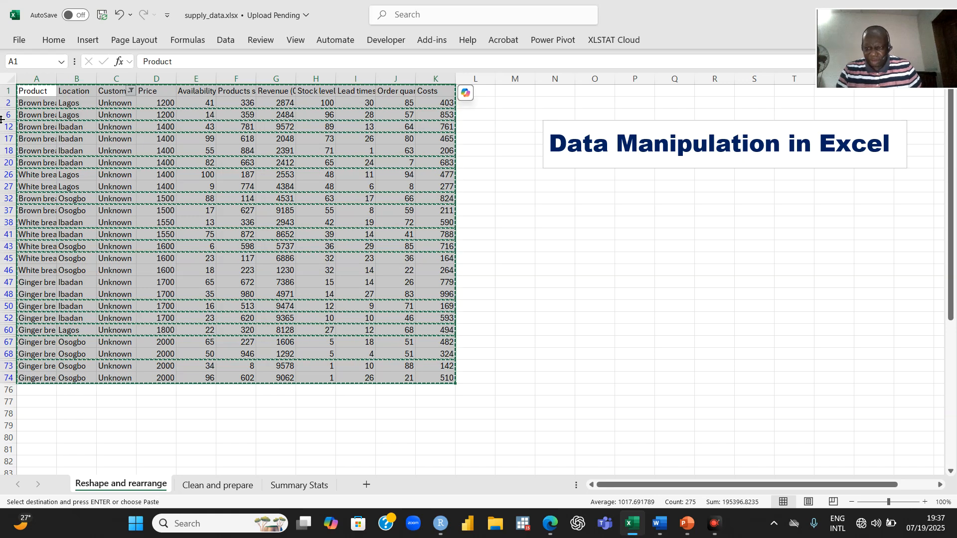
left_click(367, 485)
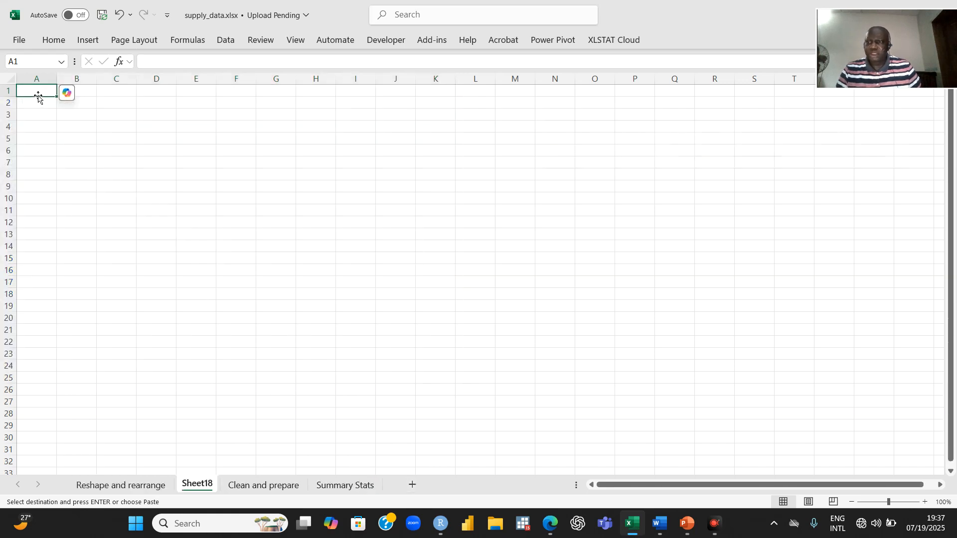
key("ctrl+v")
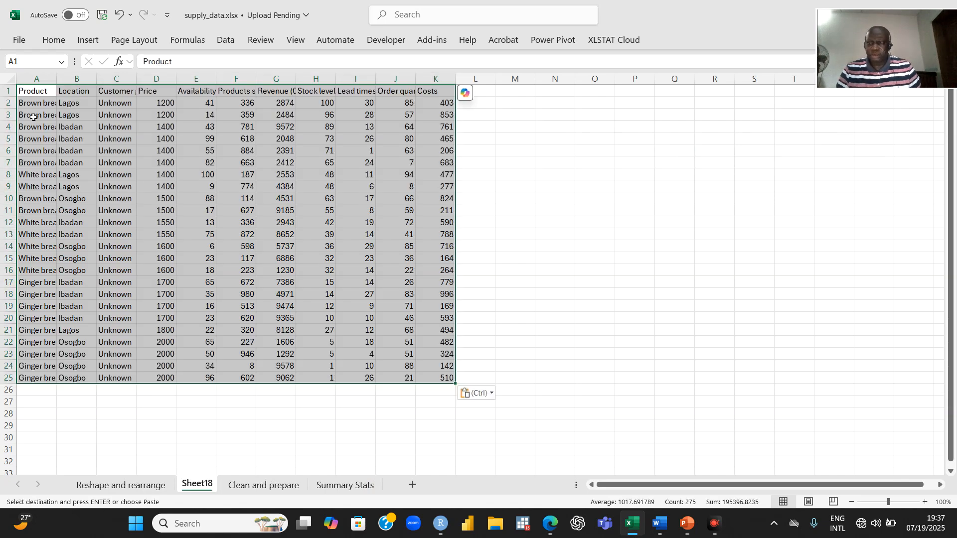
left_click(512, 161)
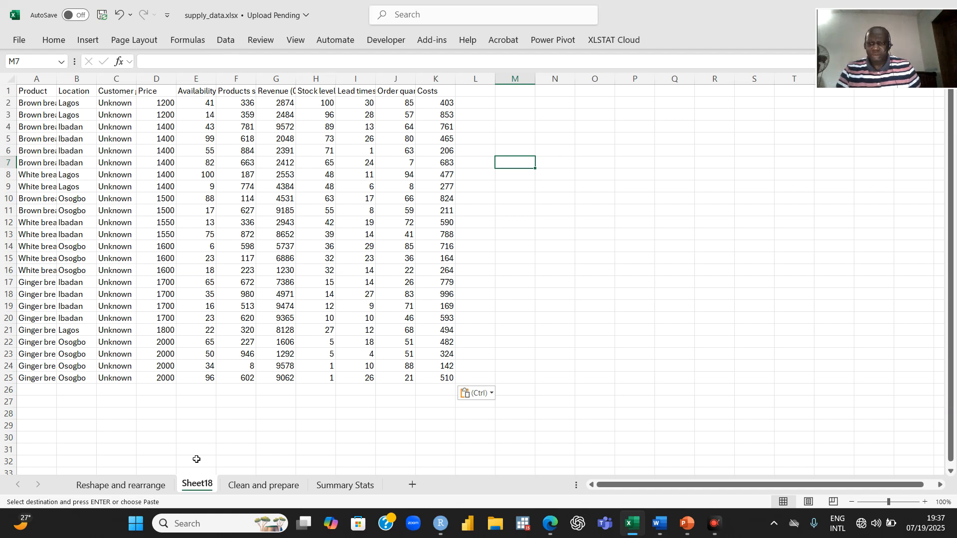
Step: Delete the new sheet holding the copied Unknown rows
right_click(196, 486)
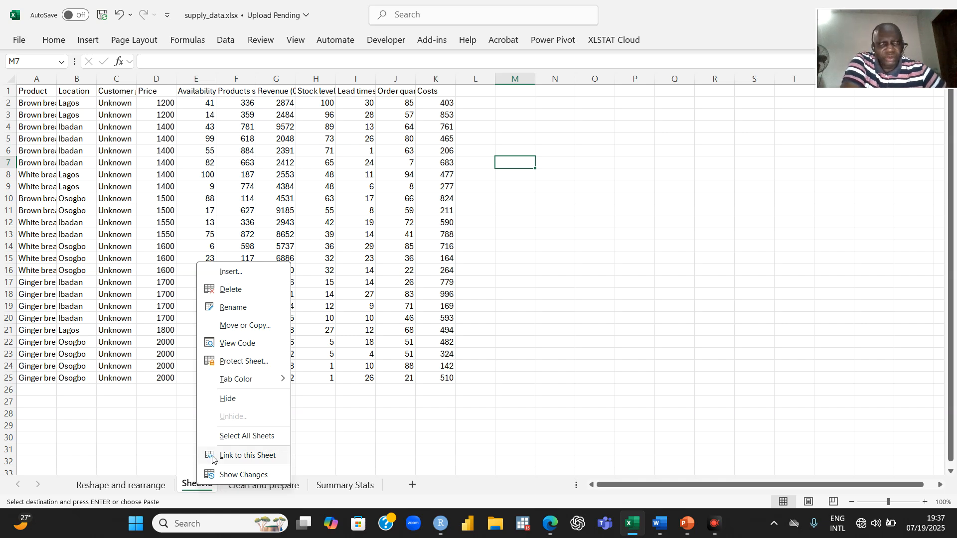
left_click(237, 289)
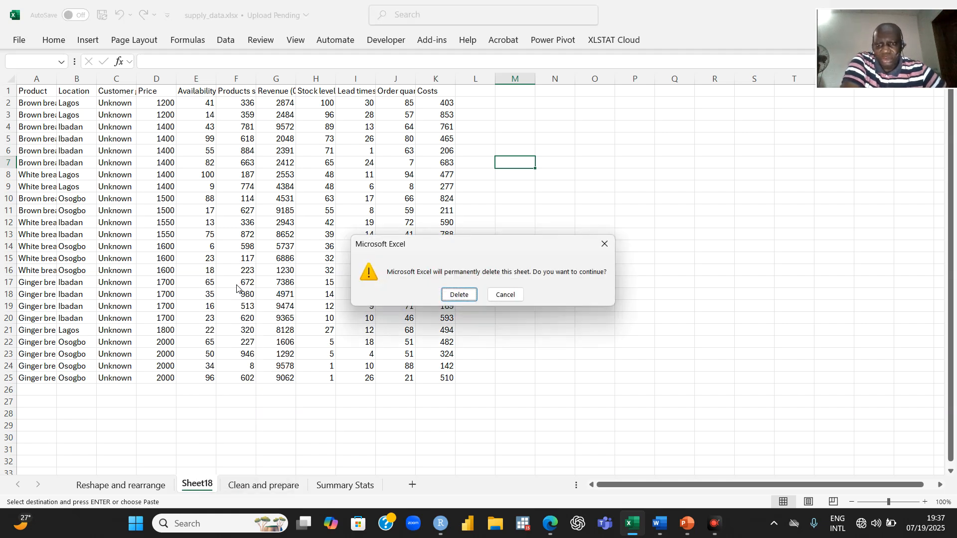
left_click(459, 295)
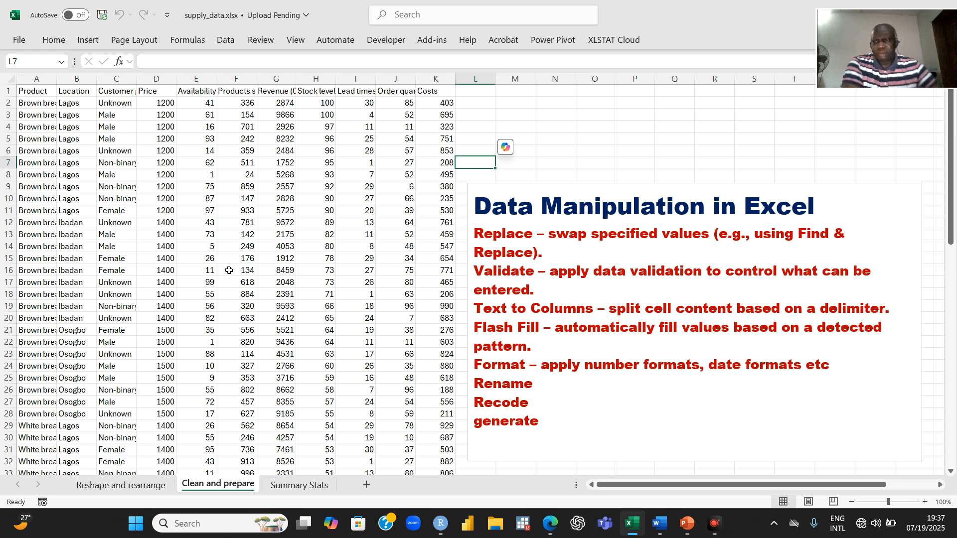
Step: Add a filter to the Customer gender column of the Clean and prepare sheet, covering its header and all entries
left_click(115, 90)
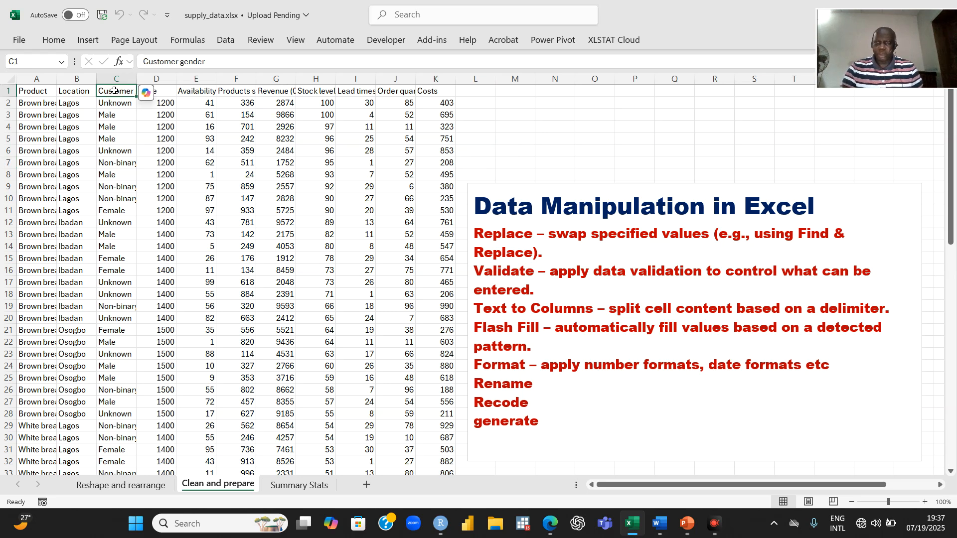
key("ctrl+shift+Down")
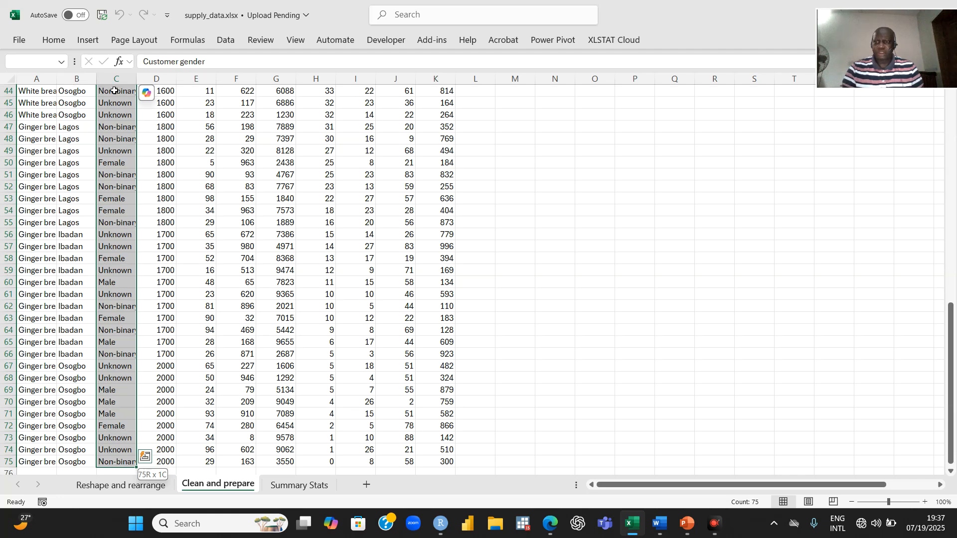
left_click(46, 43)
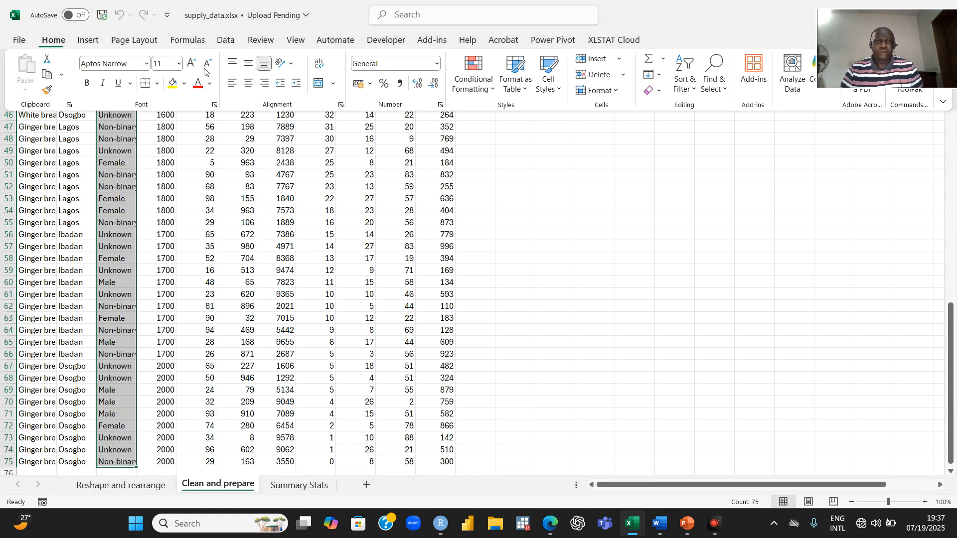
left_click(692, 89)
left_click(708, 166)
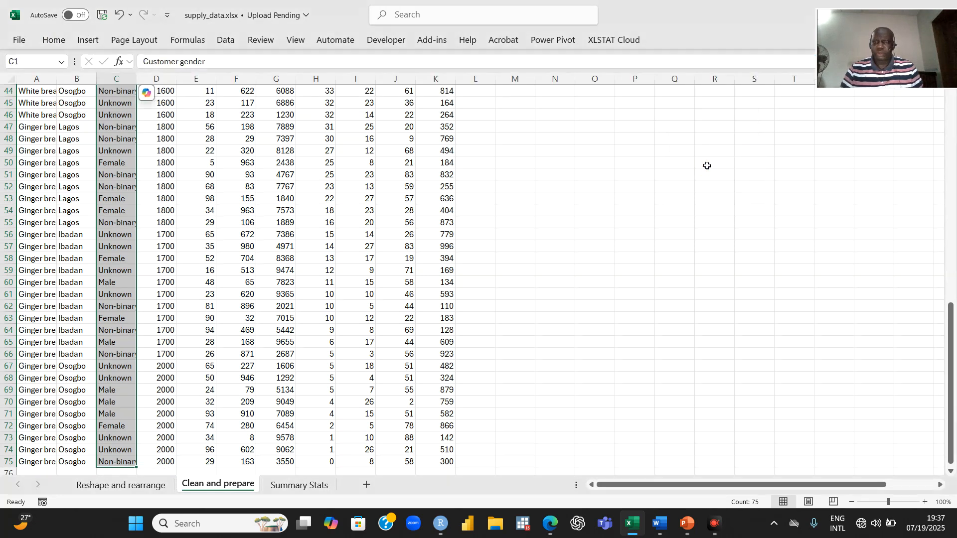
left_click_drag(951, 325, 950, 100)
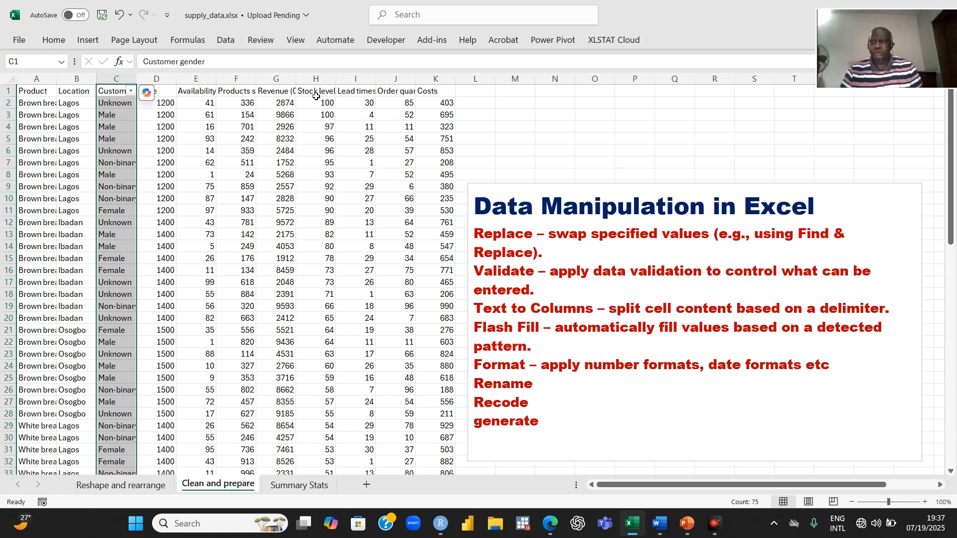
left_click(132, 126)
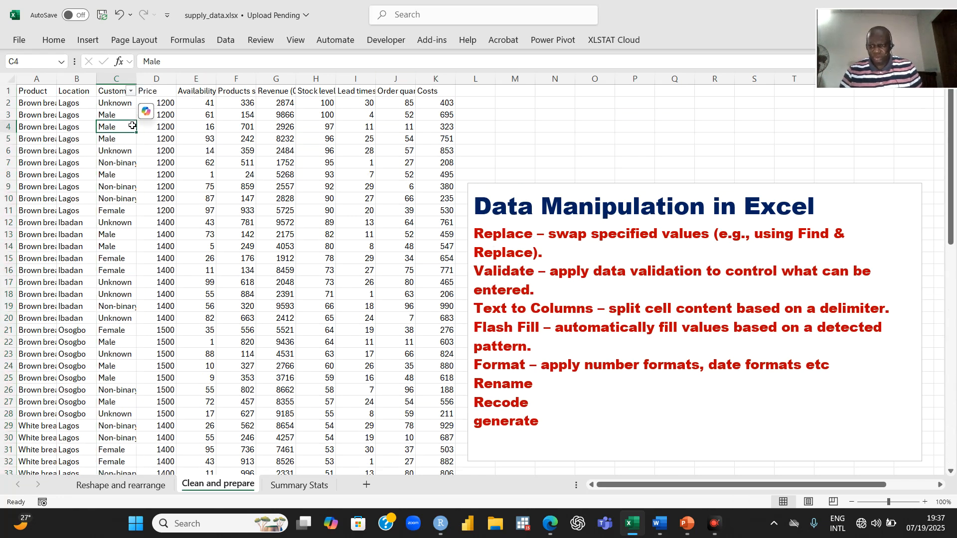
Step: Set up a custom text filter on the Customer gender column with the condition equals Unknown
left_click(130, 92)
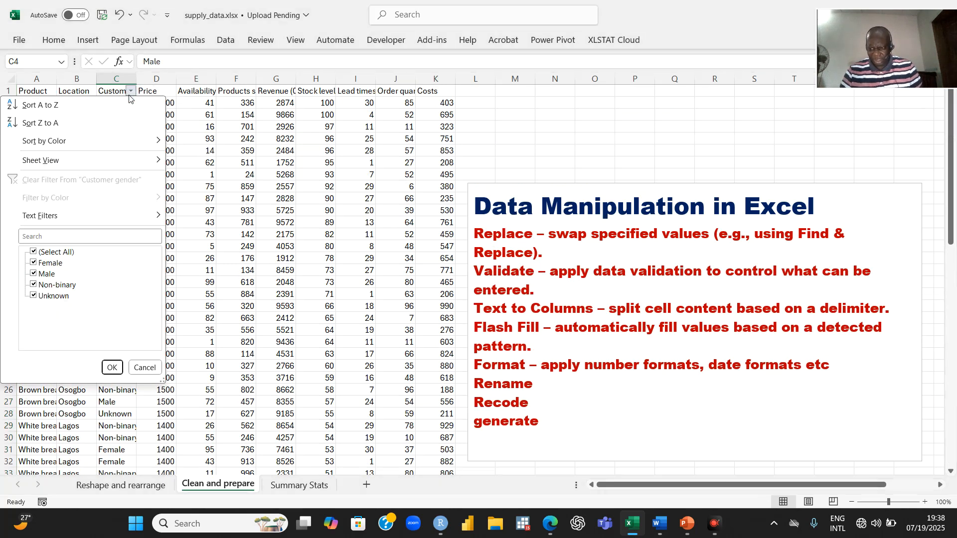
mouse_move(45, 220)
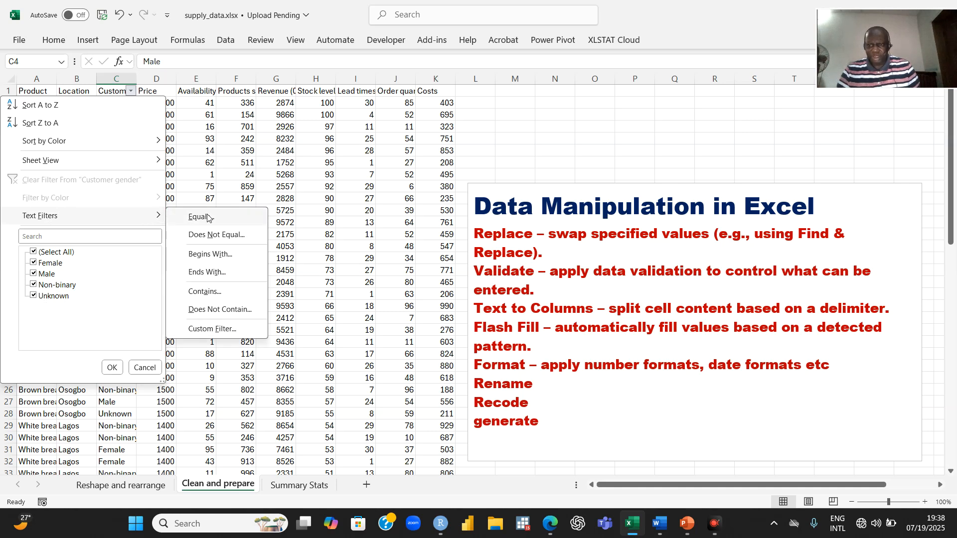
left_click(207, 218)
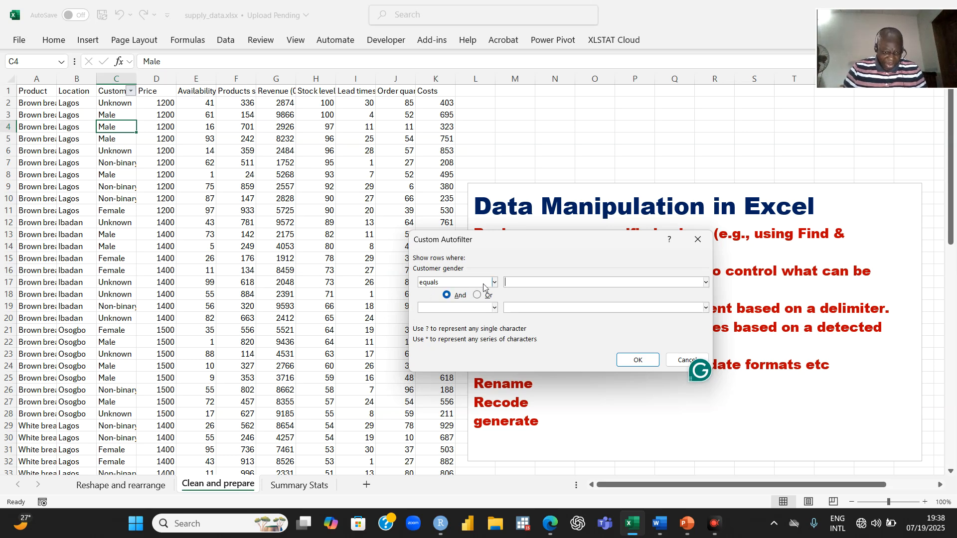
left_click(706, 283)
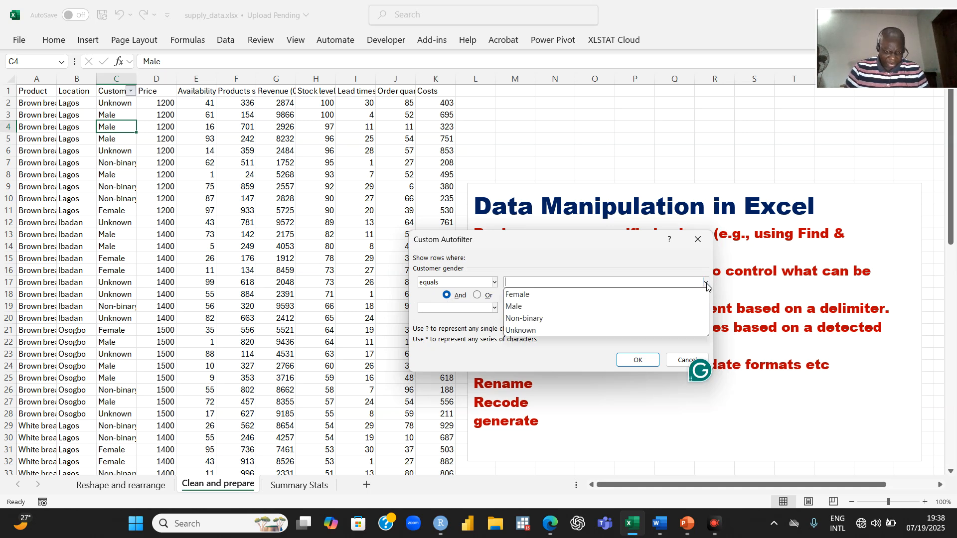
left_click(522, 331)
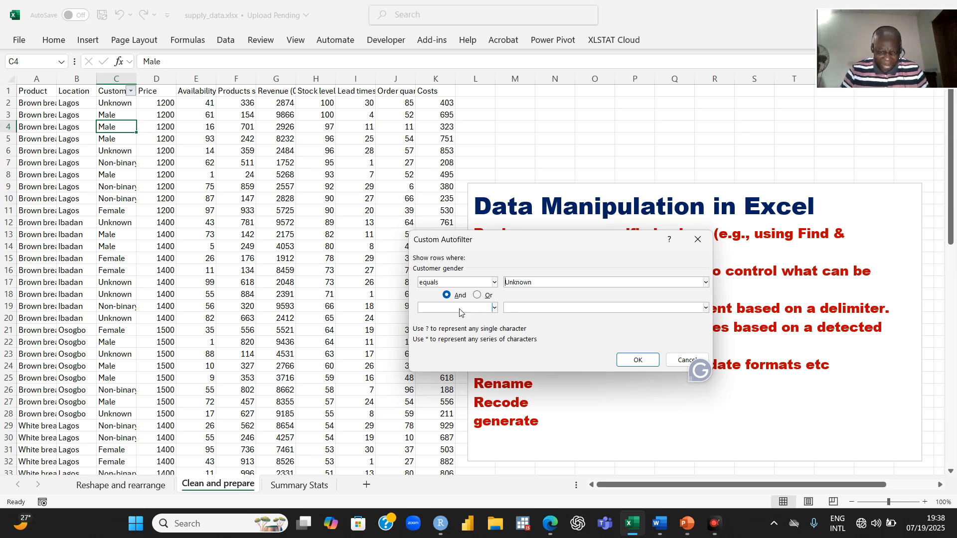
Step: Add an Or condition of equals Non-binary to the custom filter and apply it
left_click(478, 296)
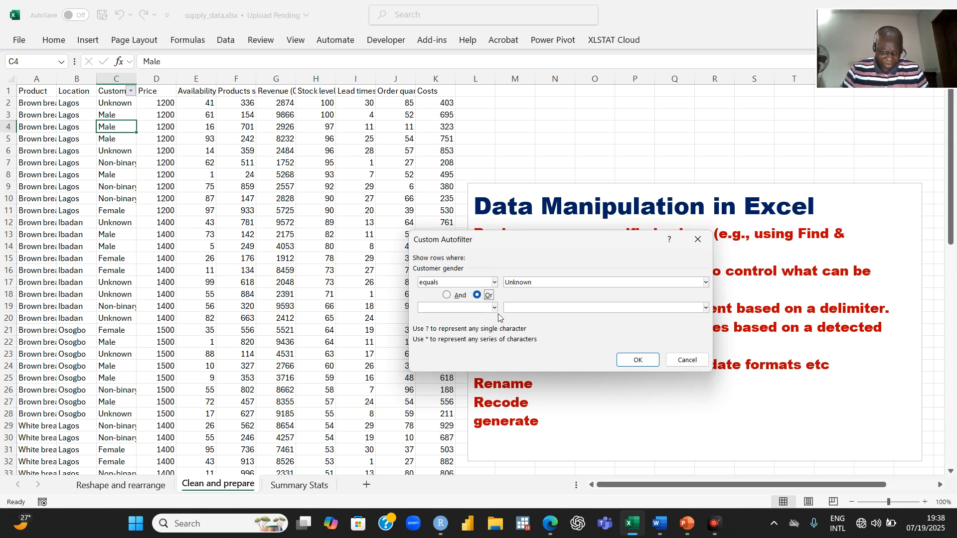
left_click(494, 308)
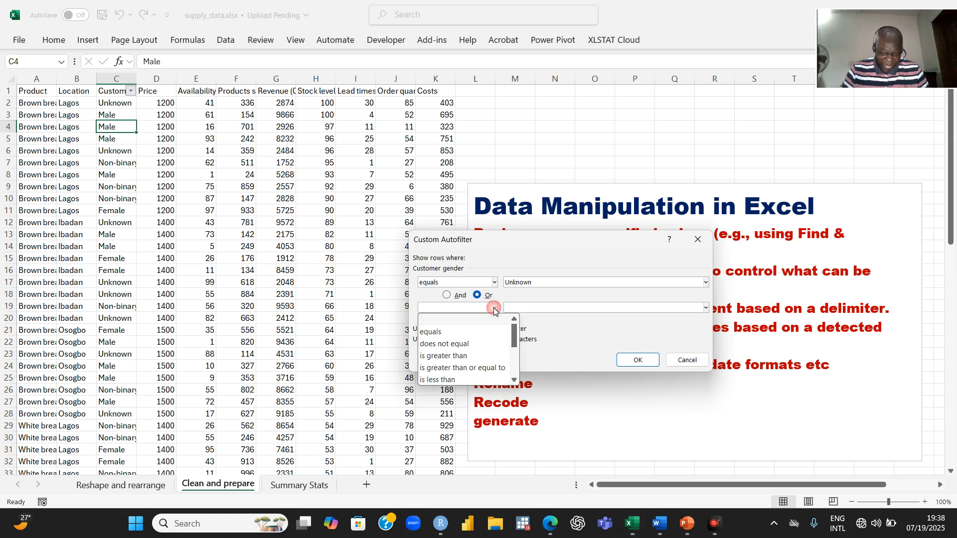
left_click(441, 332)
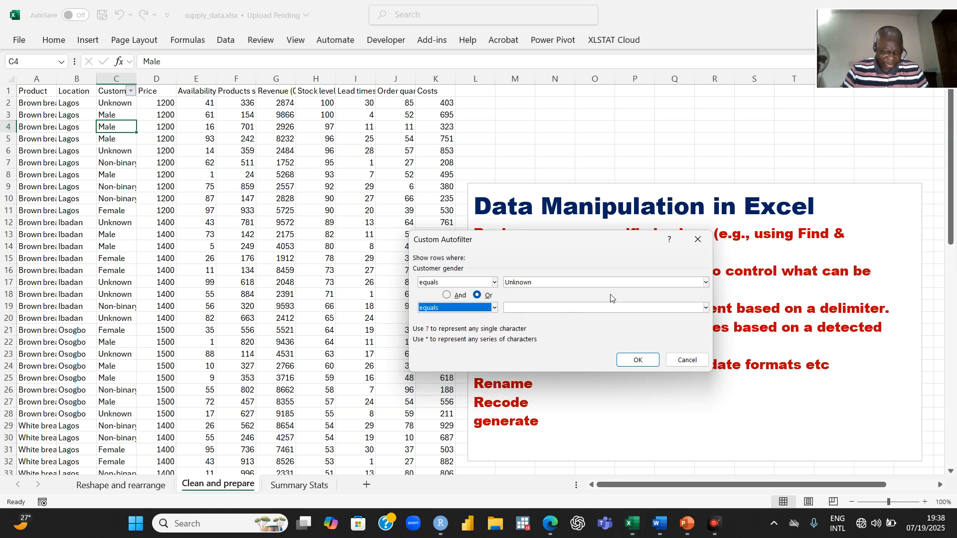
left_click(706, 309)
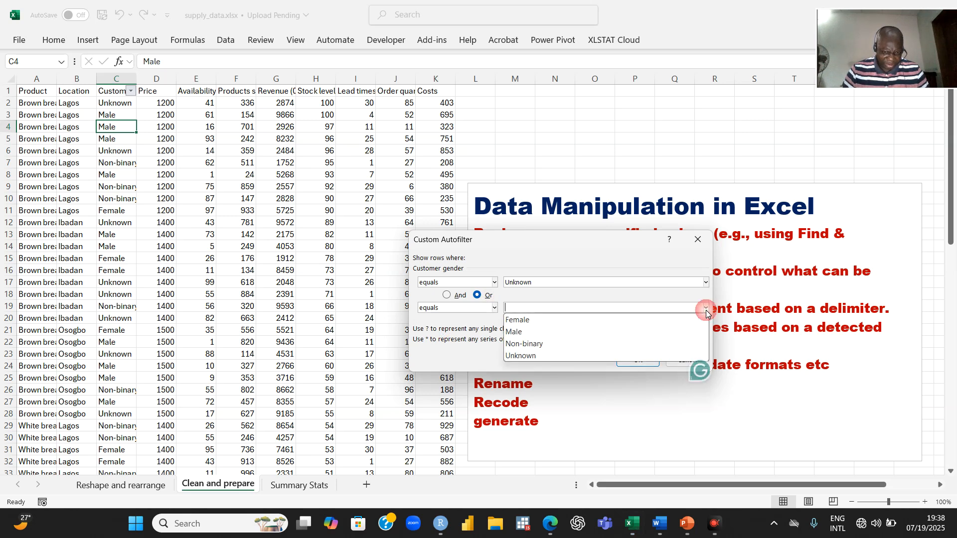
left_click(540, 343)
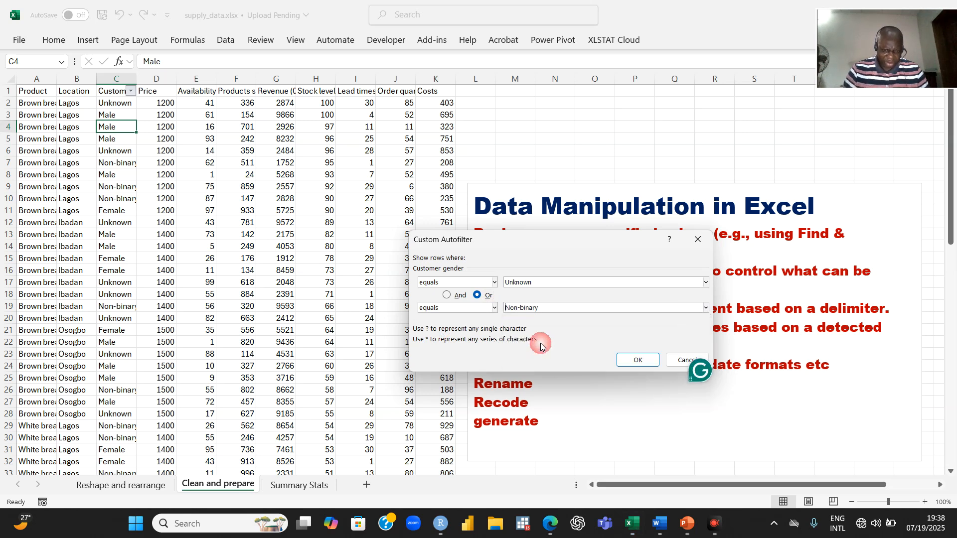
left_click(636, 361)
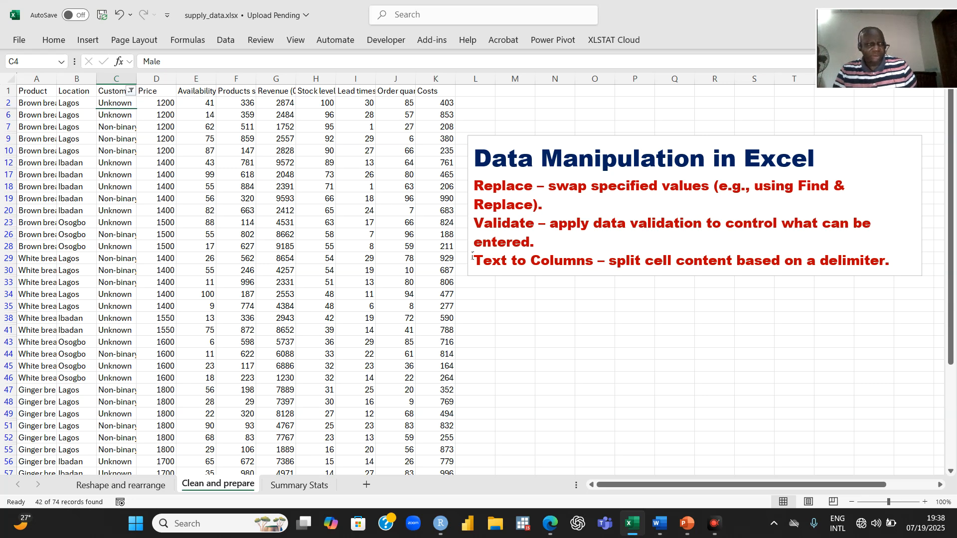
left_click_drag(951, 256, 942, 153)
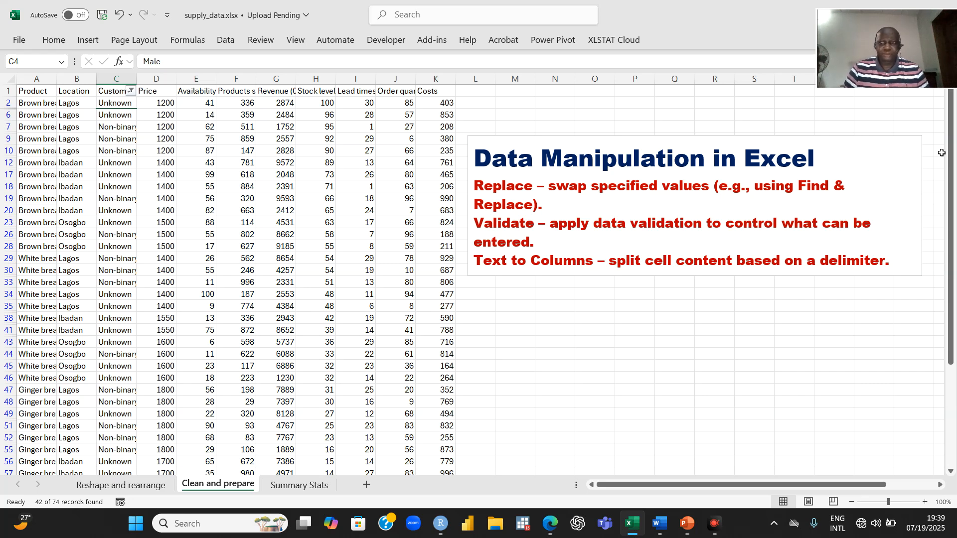
Step: Remove the Customer gender filter from the Reshape and rearrange sheet
left_click(149, 485)
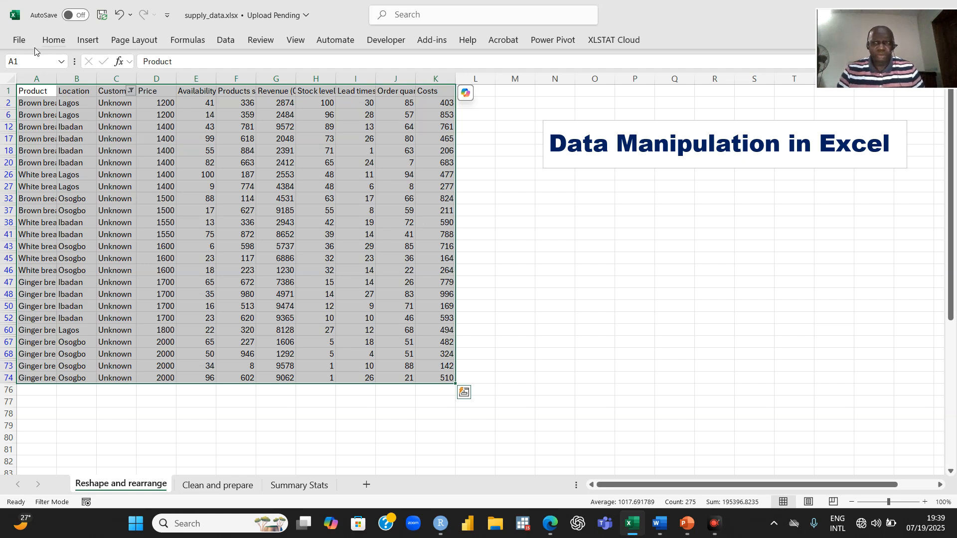
left_click(53, 39)
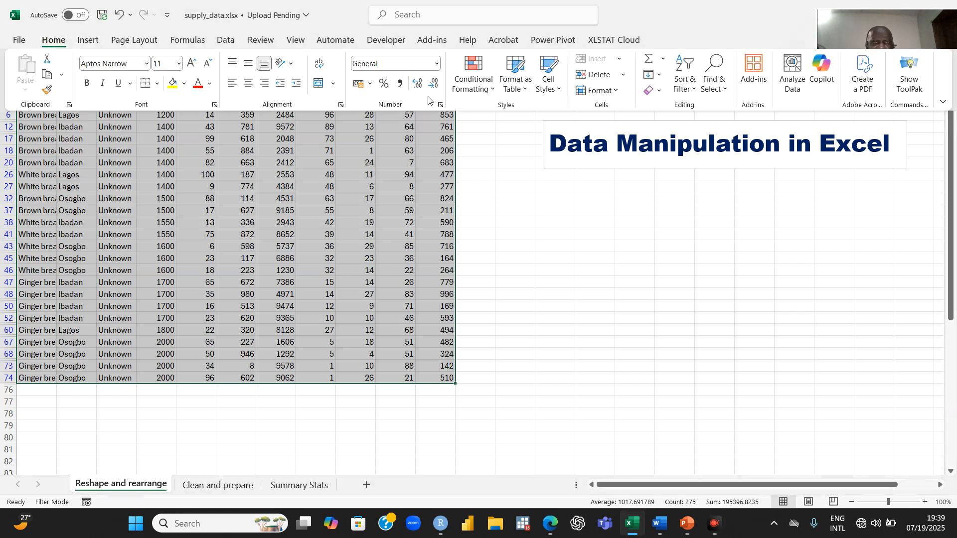
left_click(695, 94)
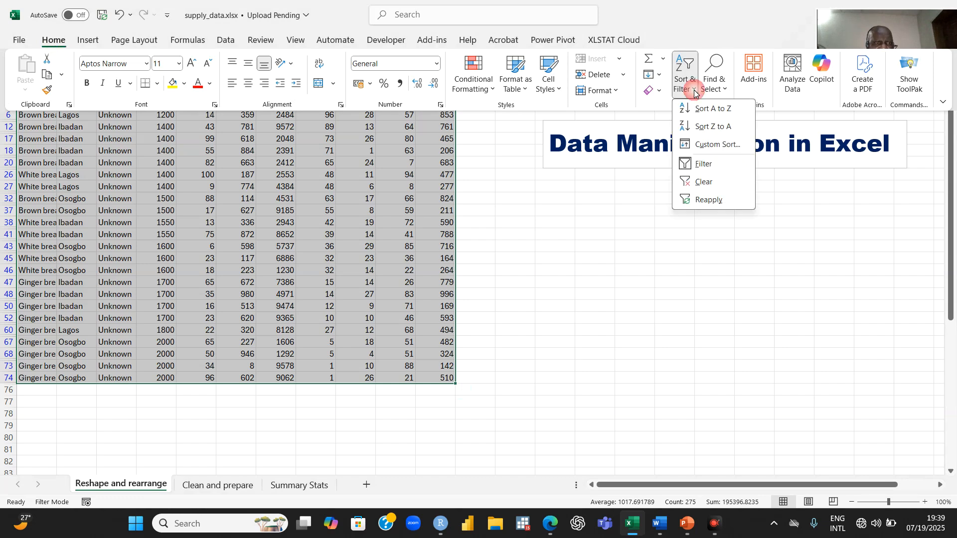
left_click(704, 162)
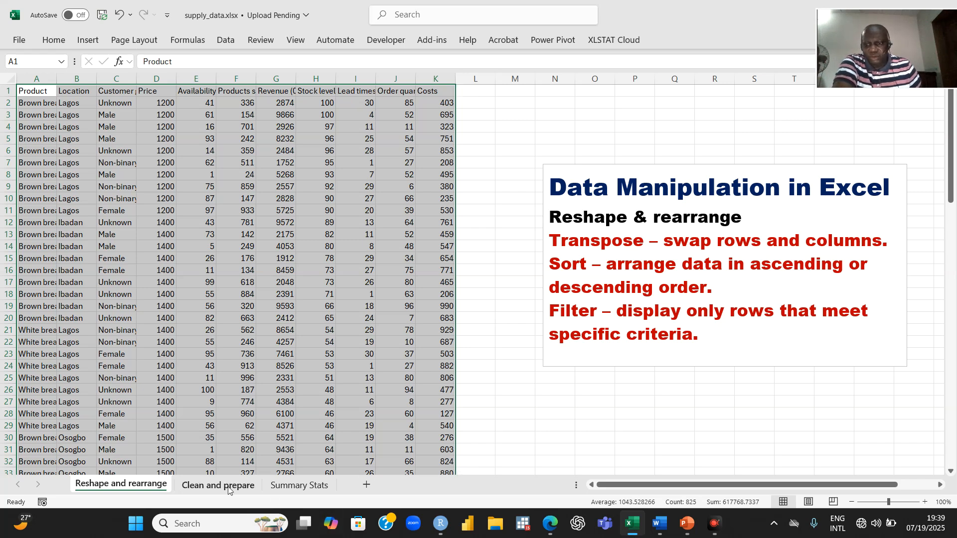
Step: Extend the Data Manipulation text box on the Clean and prepare sheet downwards until it encloses its whole list of topics
left_click(214, 486)
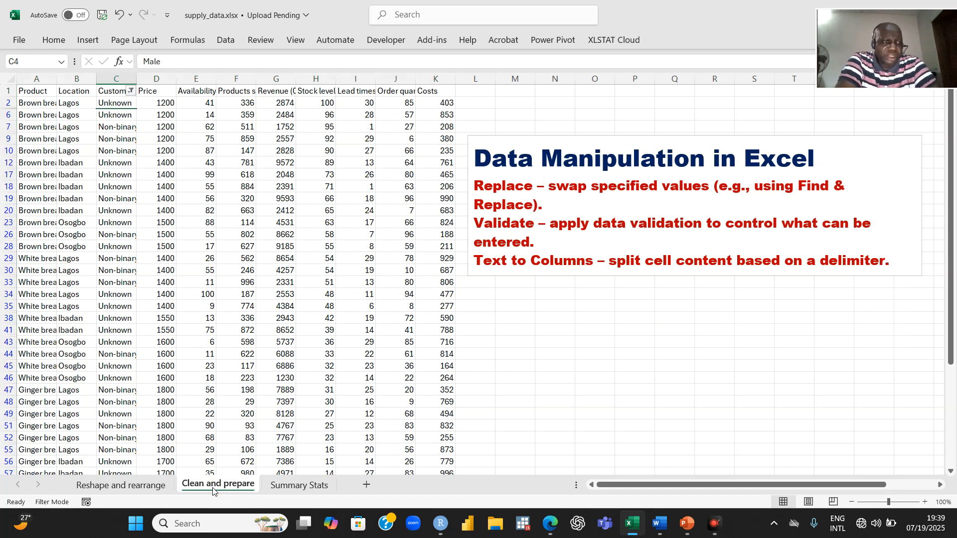
left_click(672, 243)
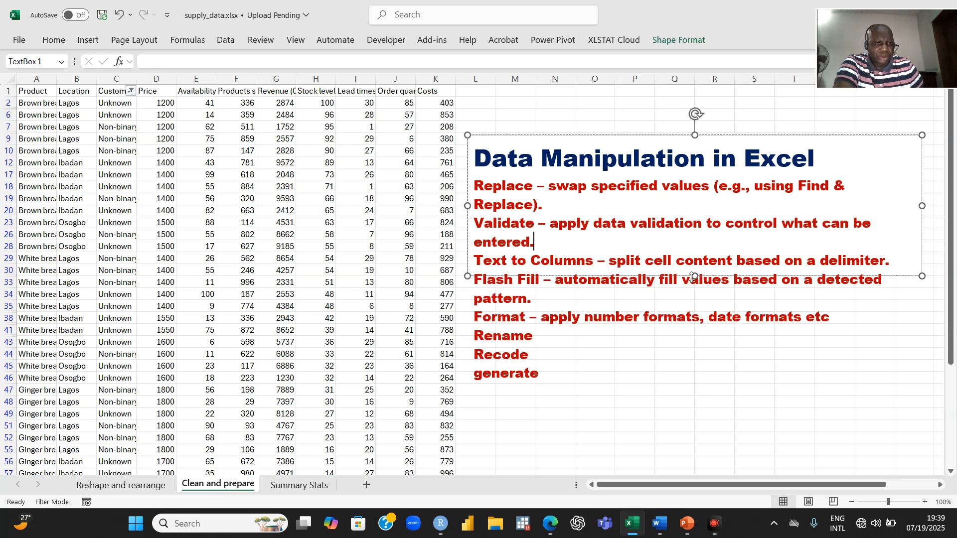
left_click_drag(697, 277, 695, 414)
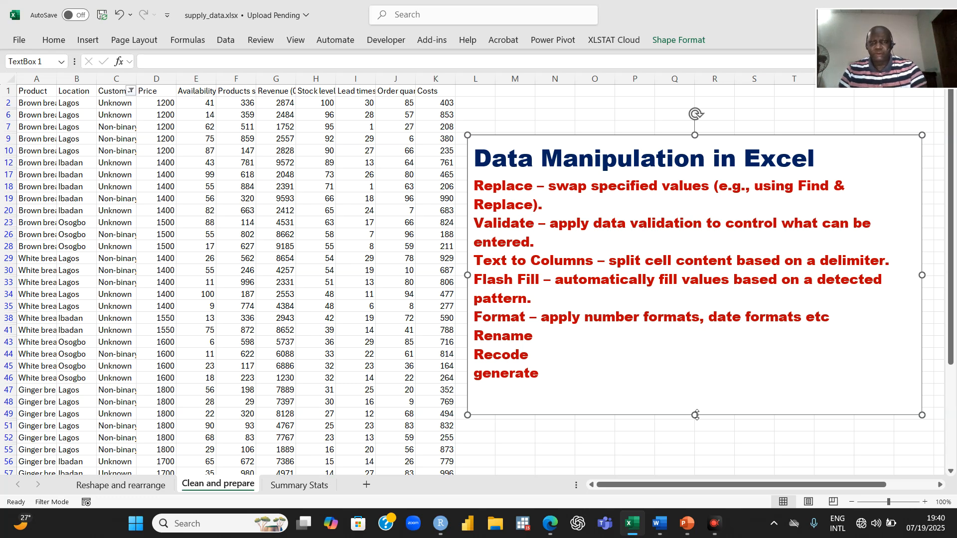
left_click(511, 107)
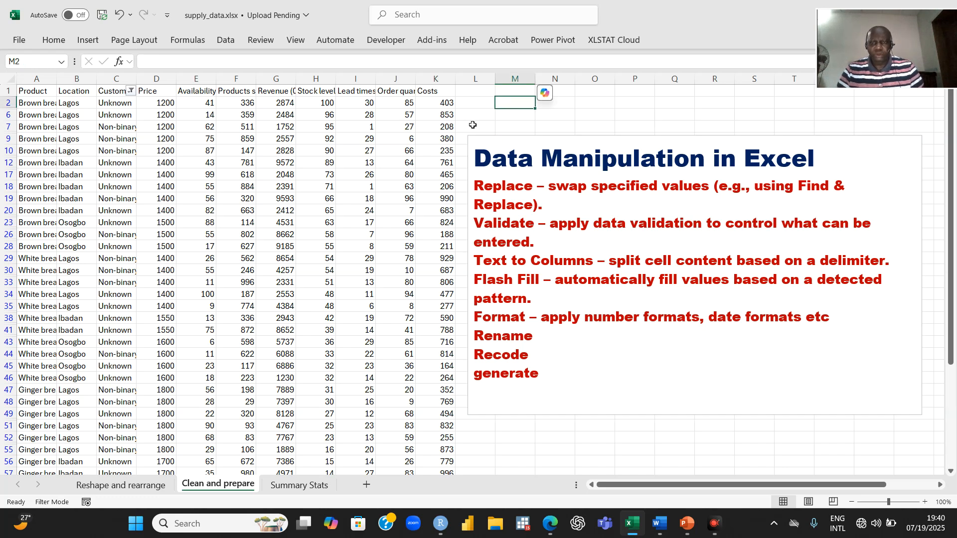
Step: Replace all occurrences of Unknown with Female on the Clean and prepare sheet using Find and Replace
key("ctrl+f")
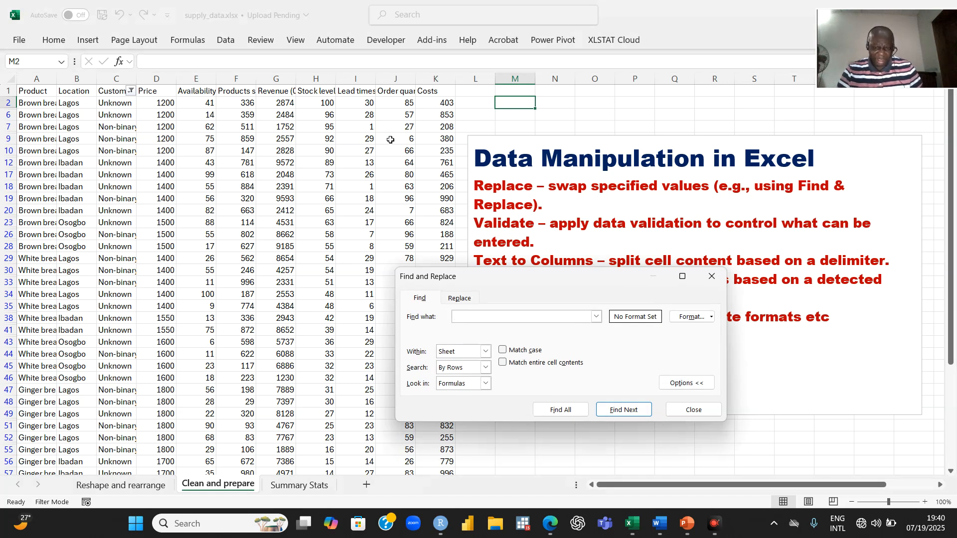
left_click(460, 298)
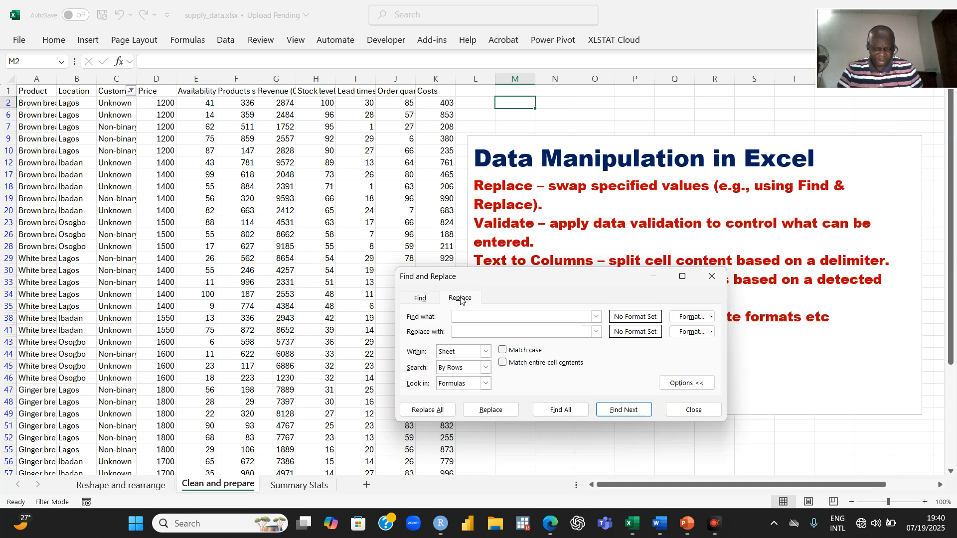
left_click(597, 317)
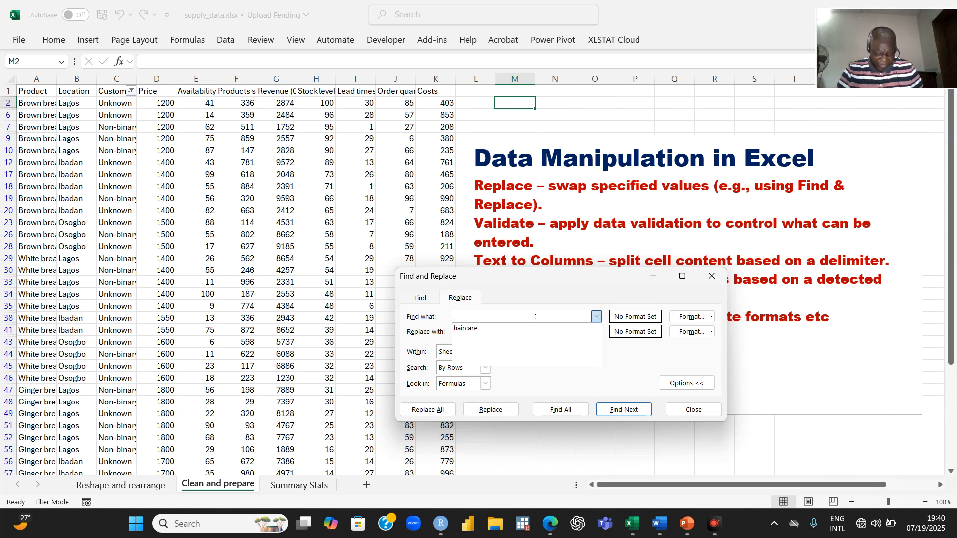
left_click(472, 316)
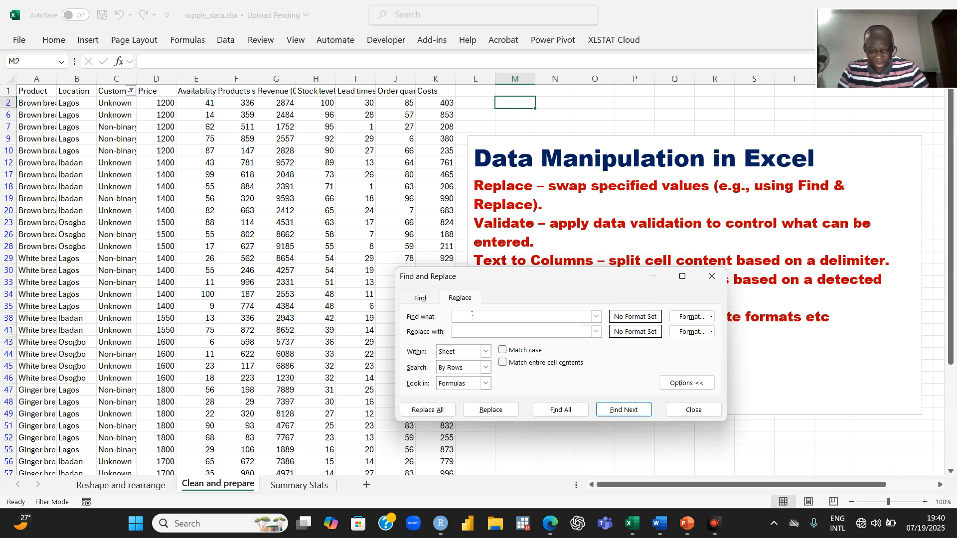
type("Un")
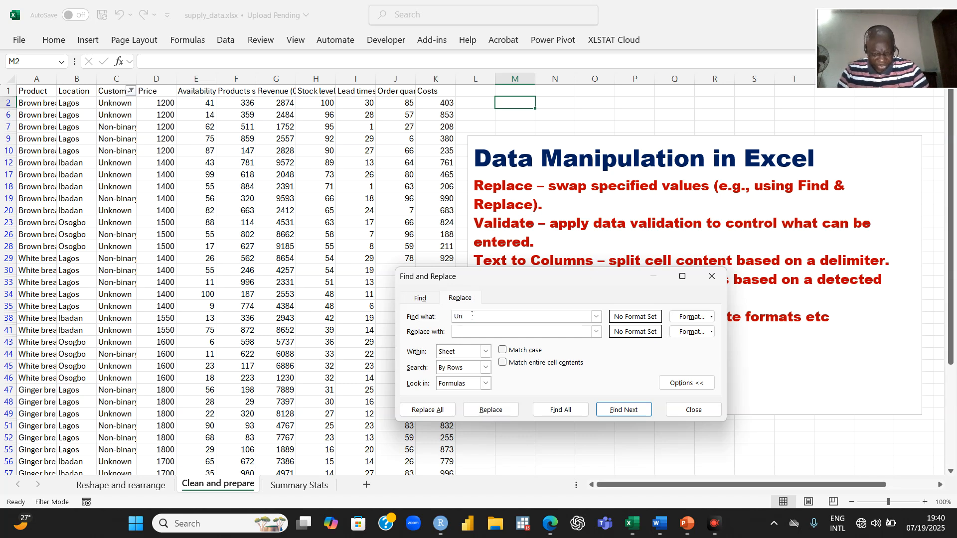
type("kn")
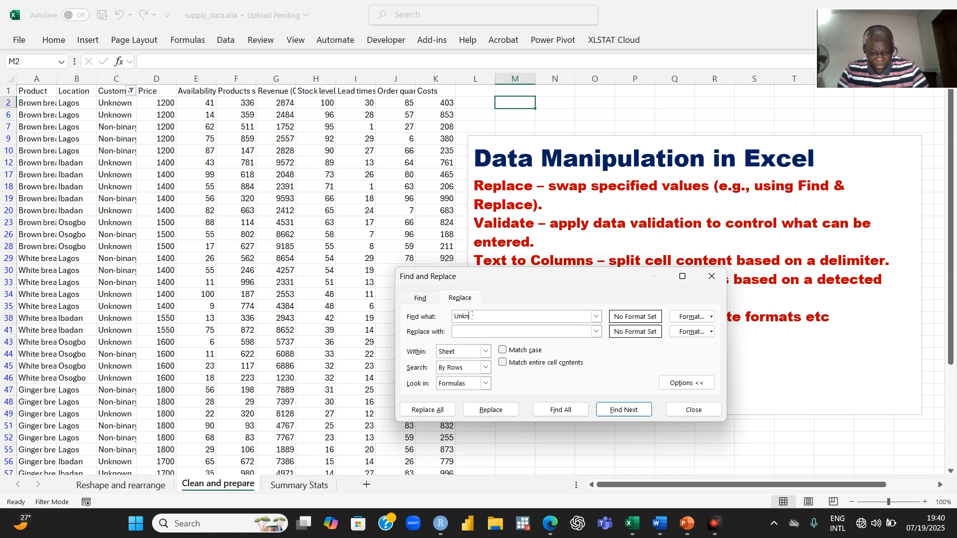
type("own")
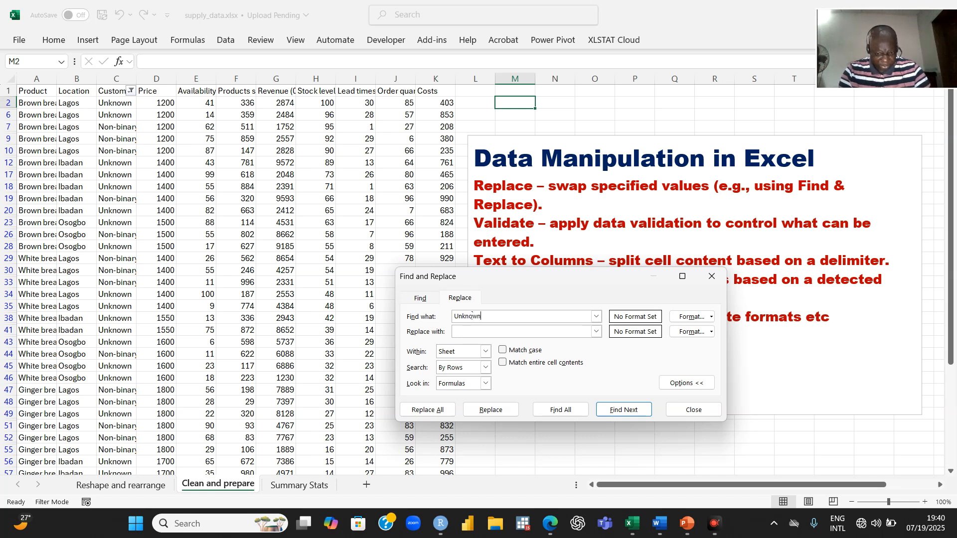
left_click(462, 331)
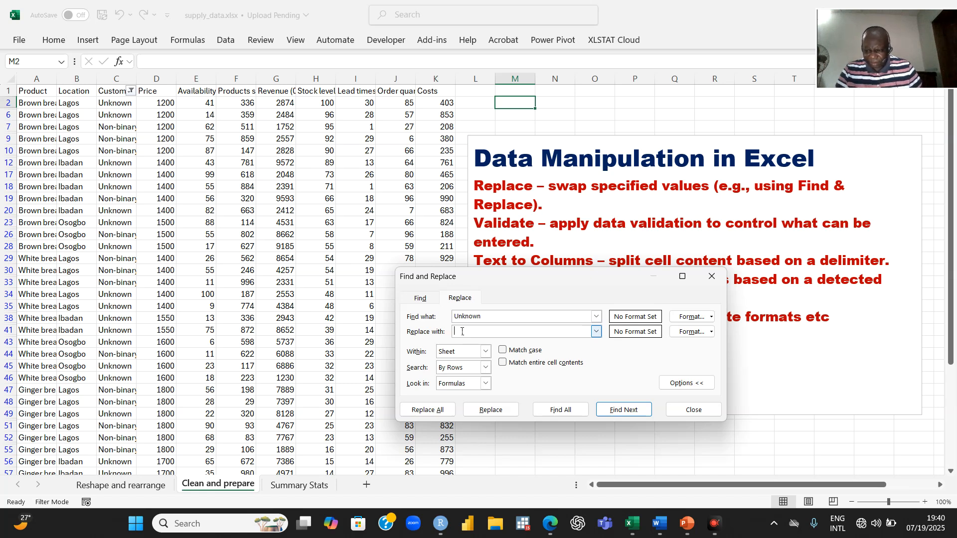
type("Female")
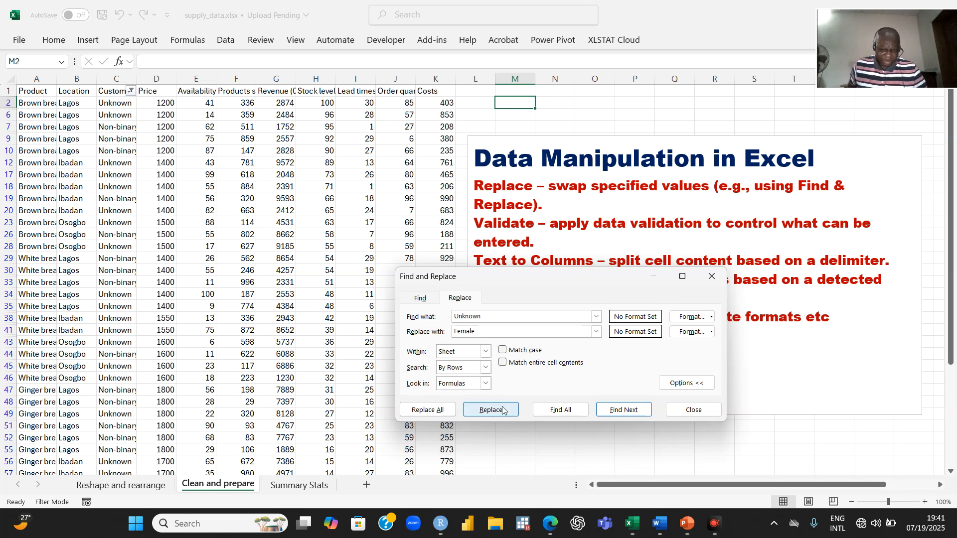
left_click(432, 414)
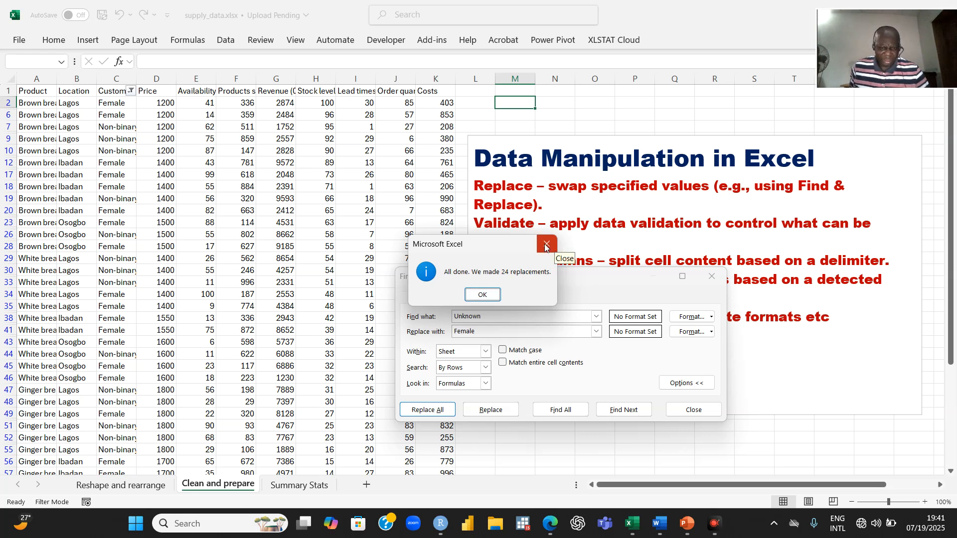
left_click(478, 297)
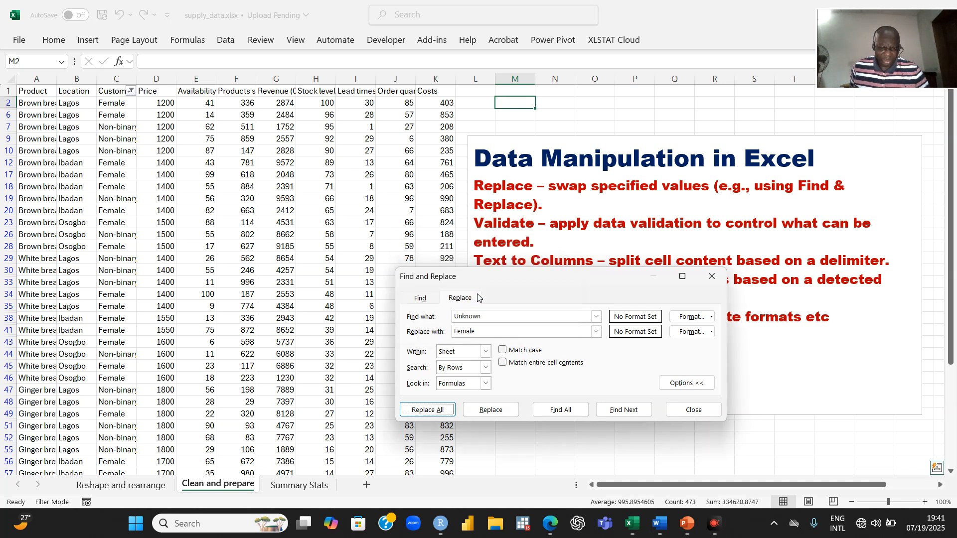
Step: Change the search text in Find and Replace to Non-binary, matching the Customer gender entries
left_click(490, 321)
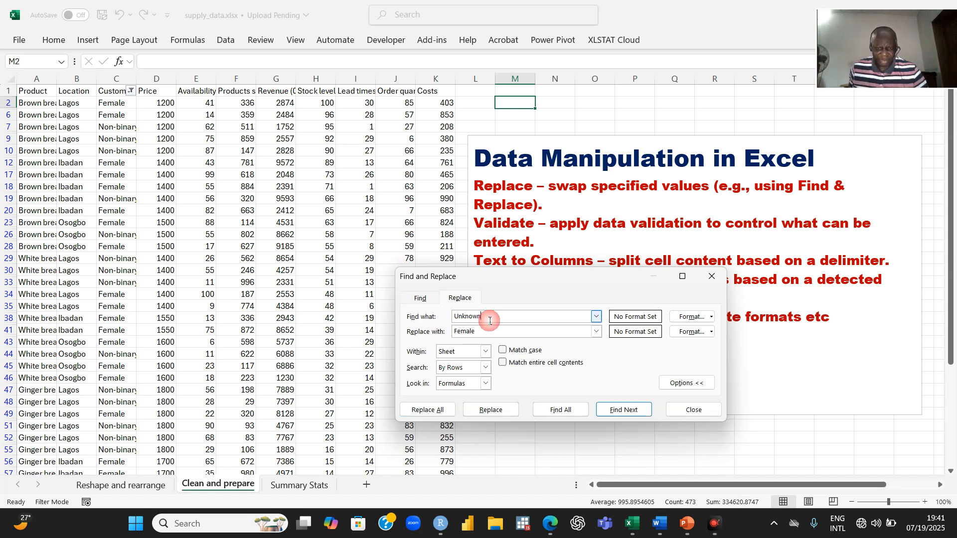
key("BackSpace")
key("BackSpace")
key("BackSpace")
key("BackSpace")
key("BackSpace")
key("BackSpace")
key("BackSpace")
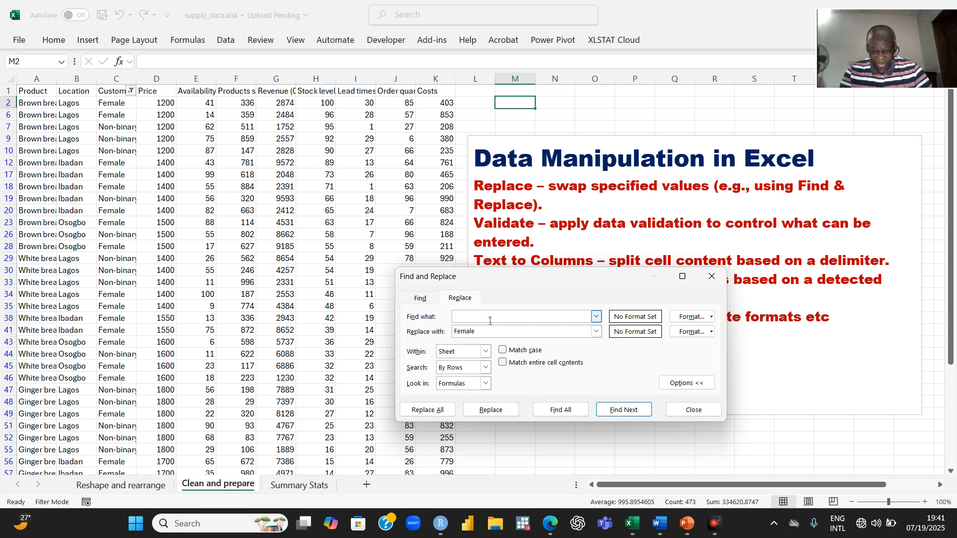
type("Non")
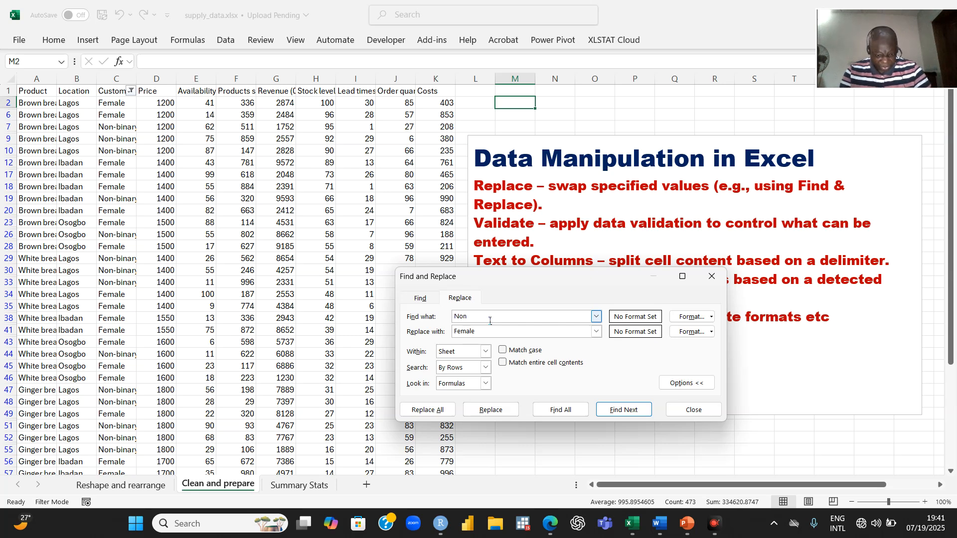
type("-bin")
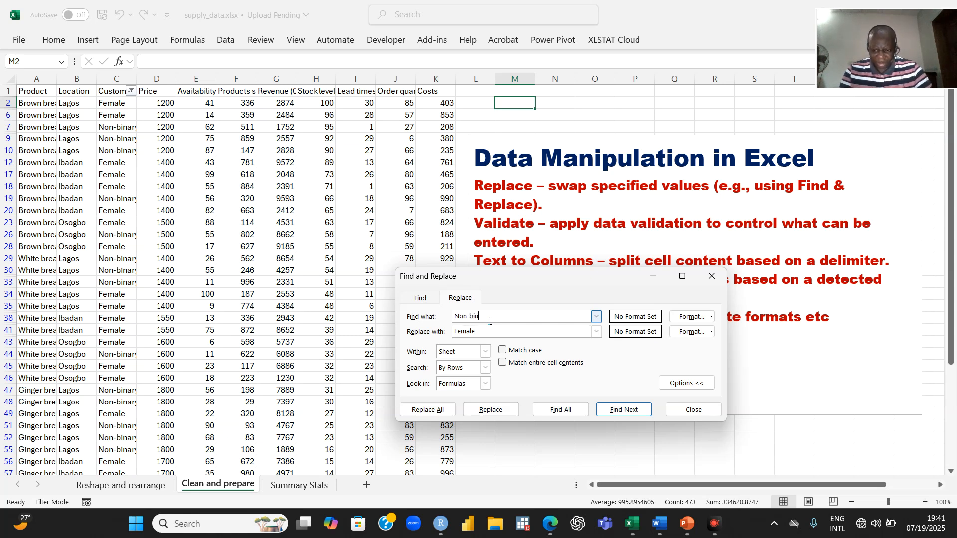
type("ary")
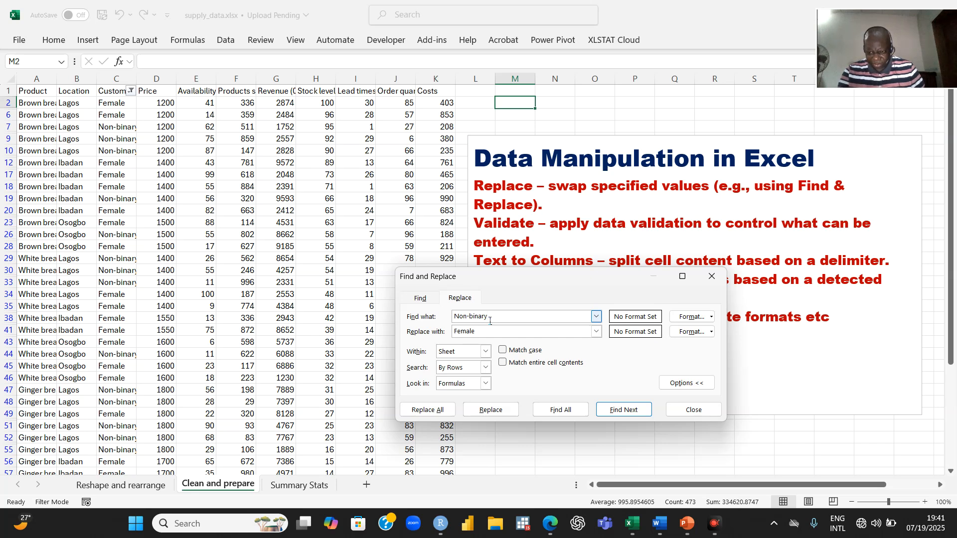
left_click(127, 260)
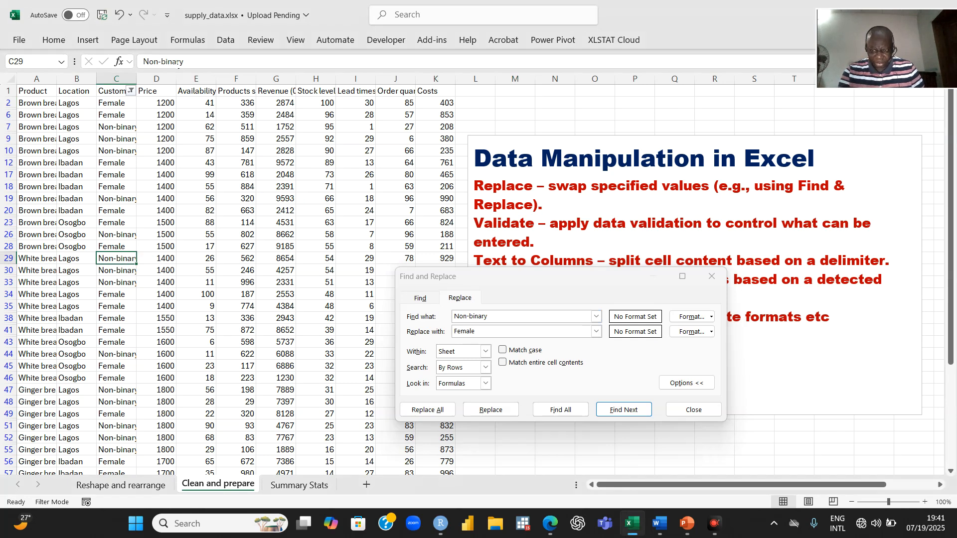
Step: Set the replacement text to Male, replace all matches on the sheet and close Find and Replace
left_click(477, 331)
key("BackSpace")
key("BackSpace")
key("BackSpace")
key("BackSpace")
key("BackSpace")
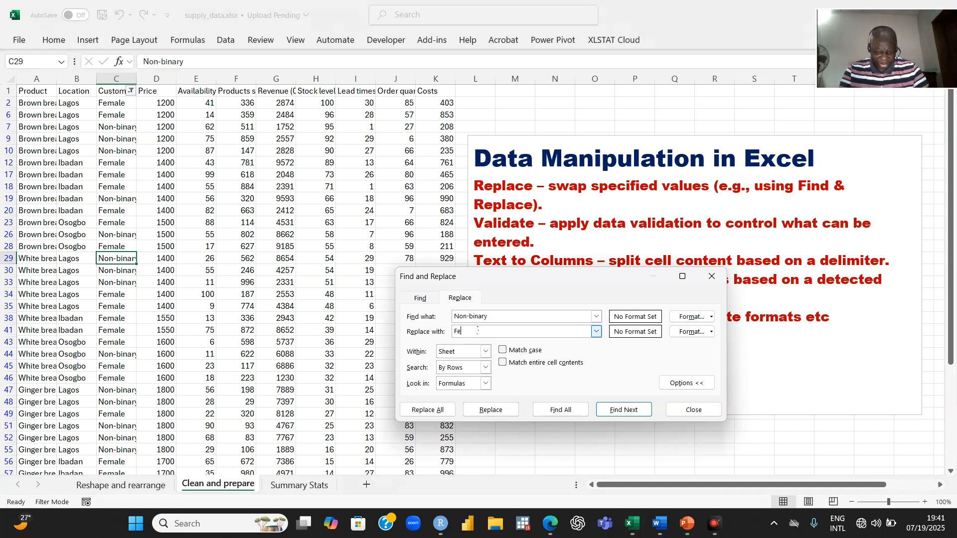
type("Male")
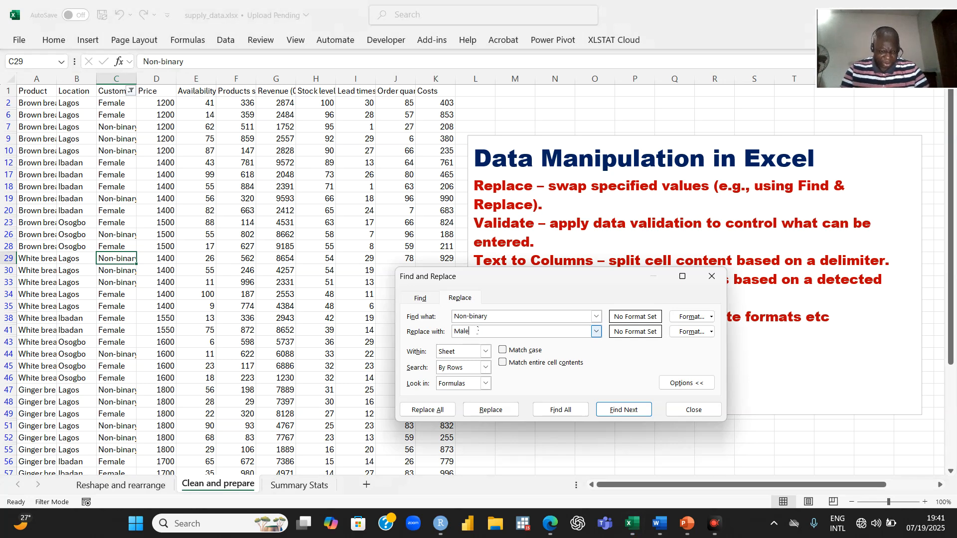
left_click(430, 416)
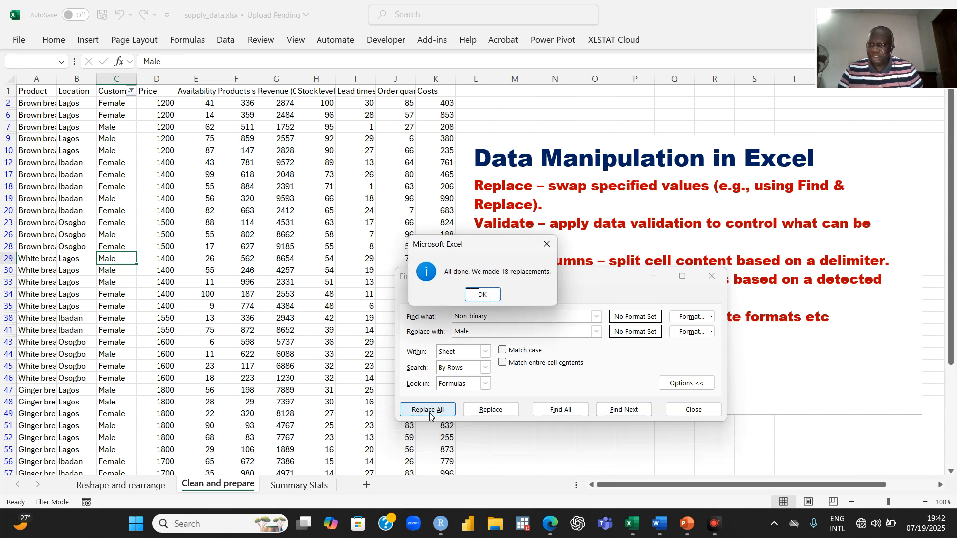
left_click(546, 244)
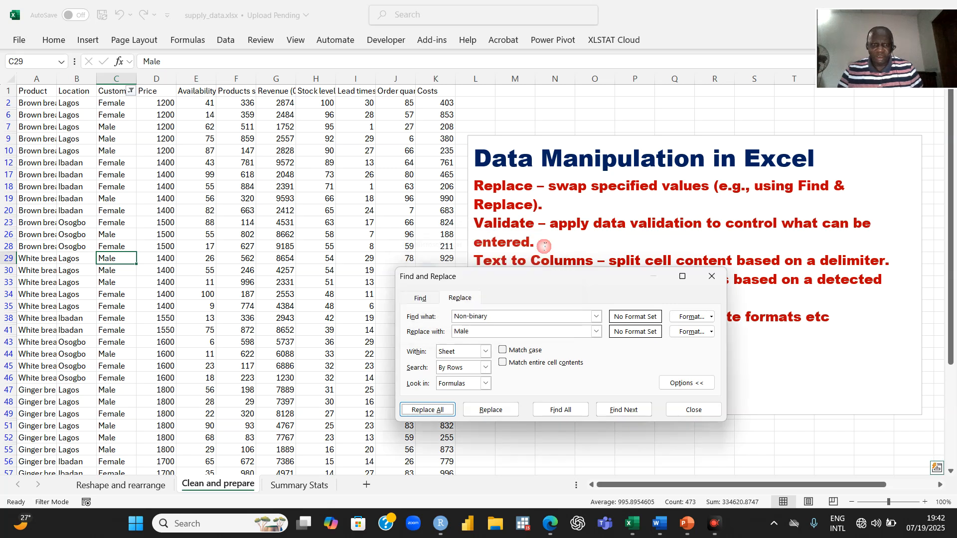
left_click(711, 276)
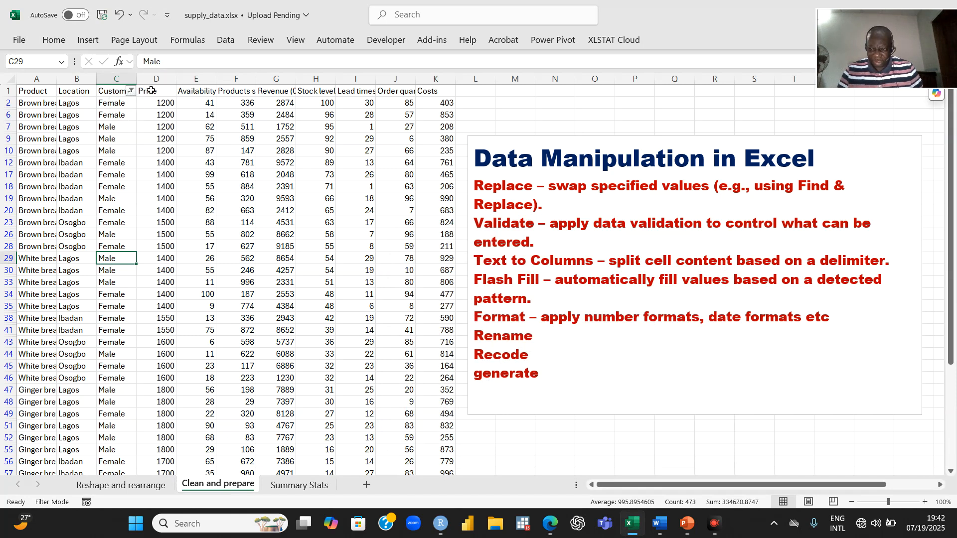
Step: Turn off the filter on the Customer gender column so that all rows of the Clean and prepare sheet are shown
left_click(116, 91)
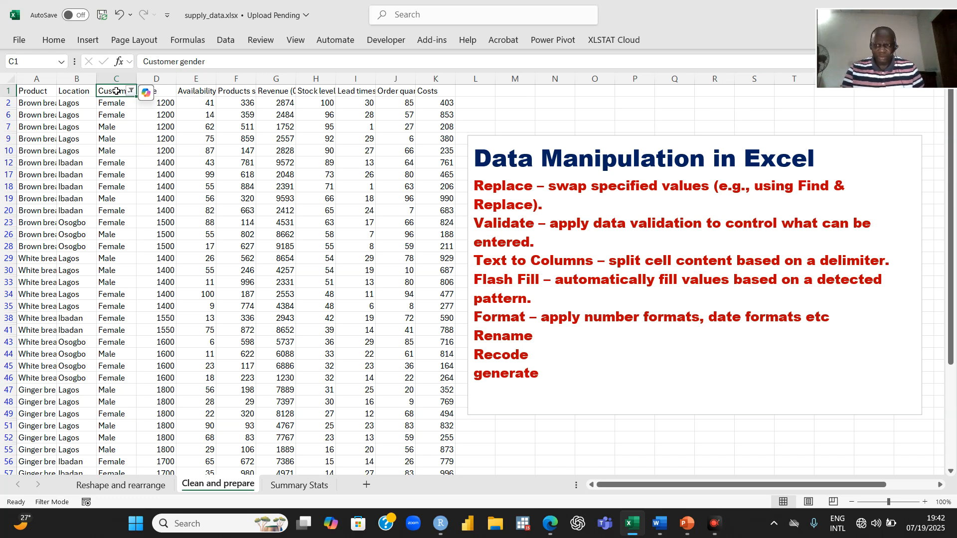
key("ctrl+shift+Down")
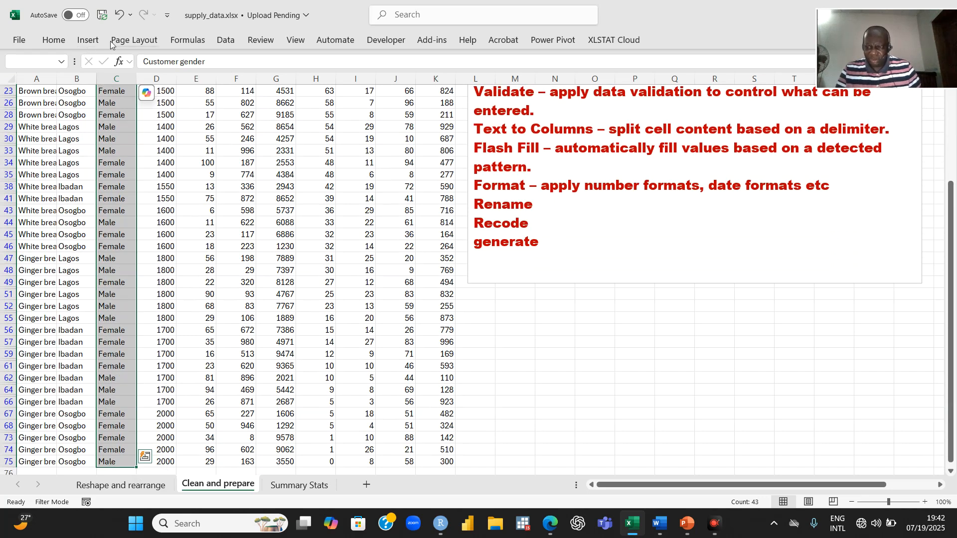
left_click(52, 40)
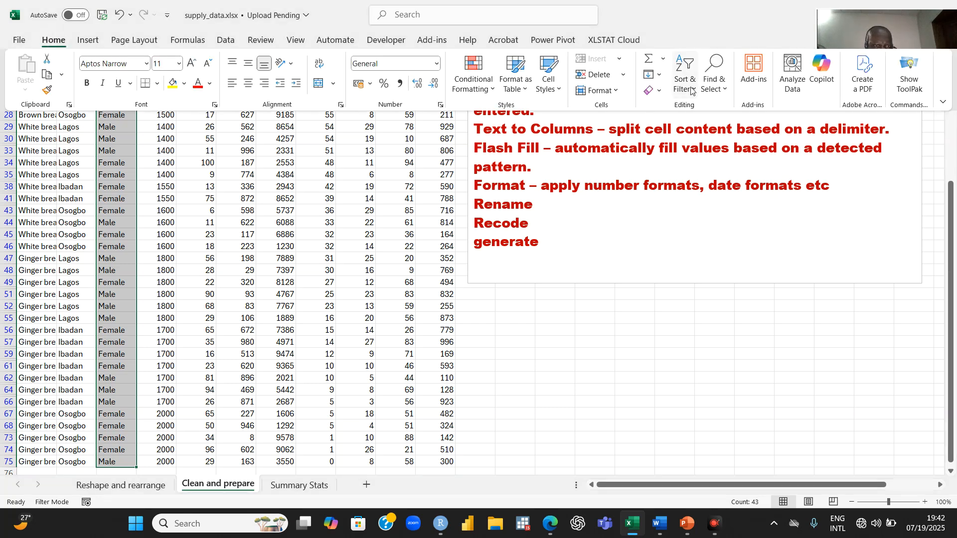
left_click(693, 90)
left_click(703, 164)
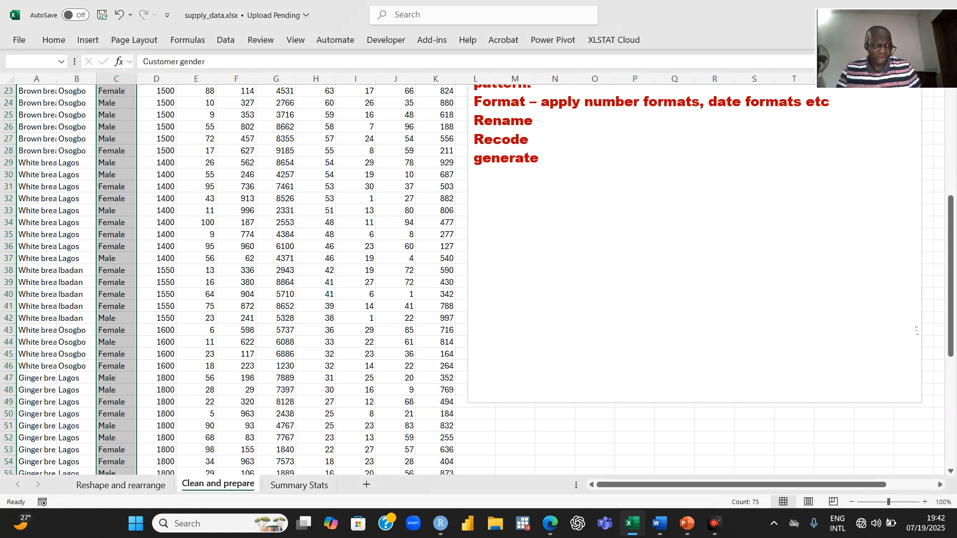
left_click_drag(952, 294, 955, 182)
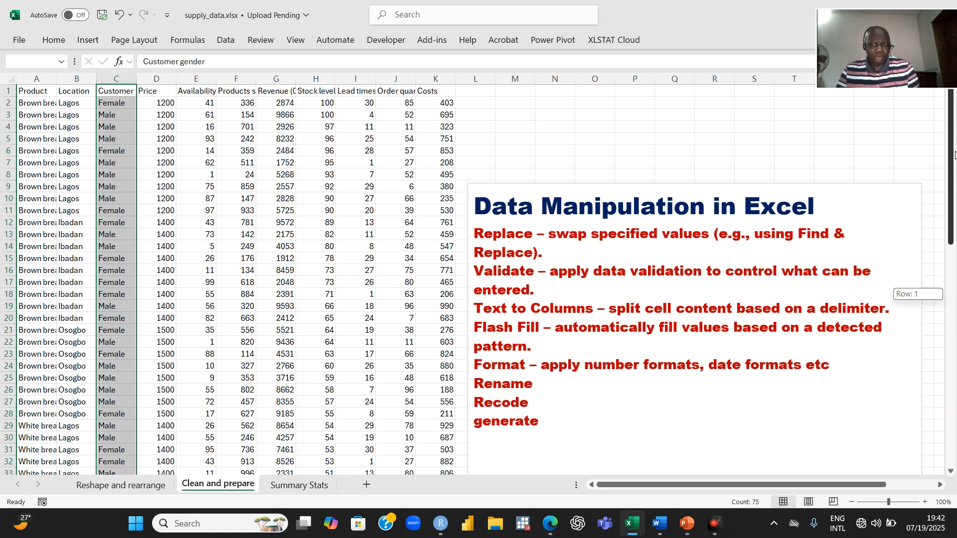
Step: Turn on filters for the whole header row and check the Customer gender filter's list of values without applying a filter
left_click(122, 92)
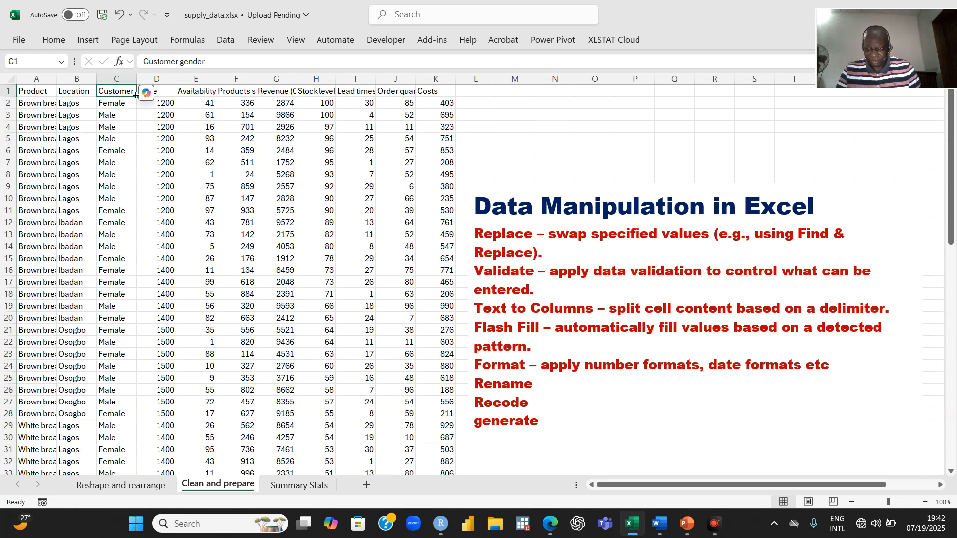
left_click(132, 104)
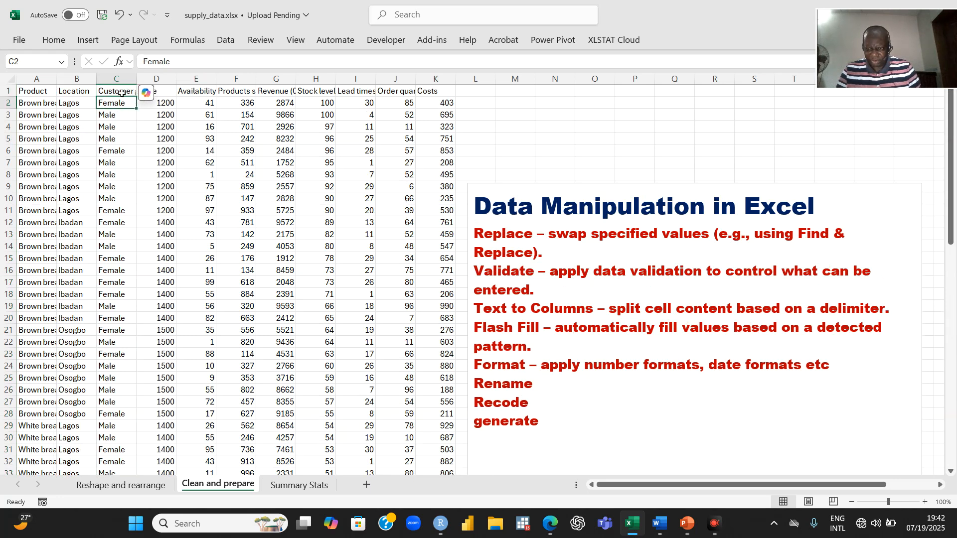
left_click(120, 90)
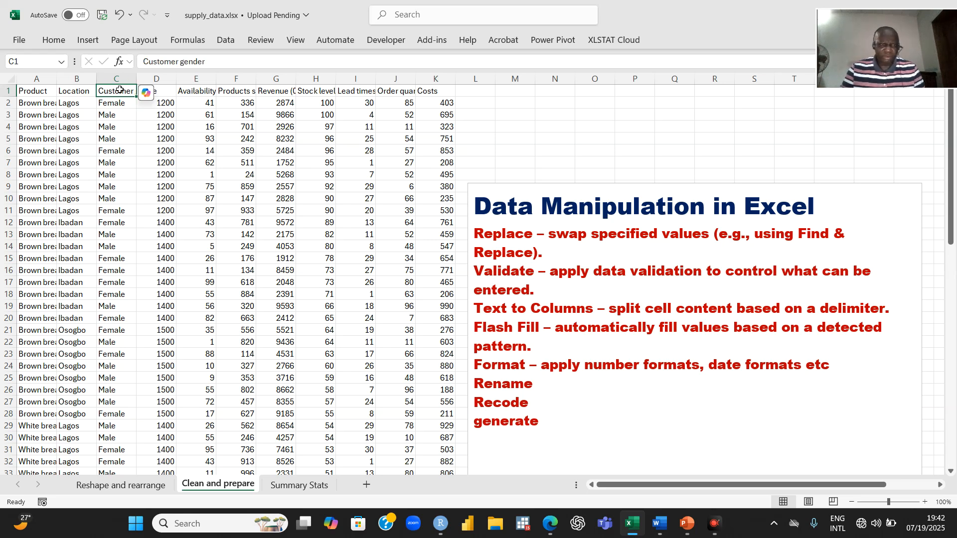
left_click(53, 40)
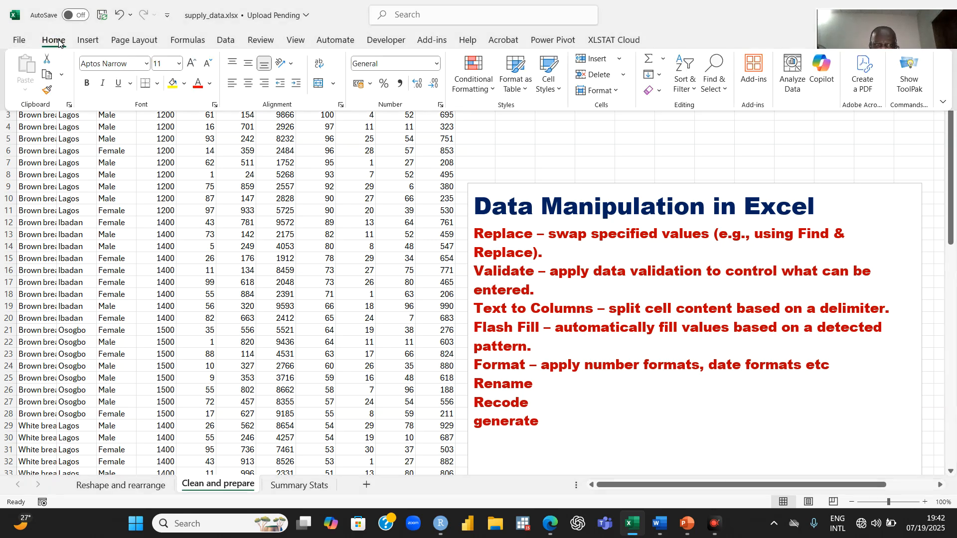
left_click(685, 82)
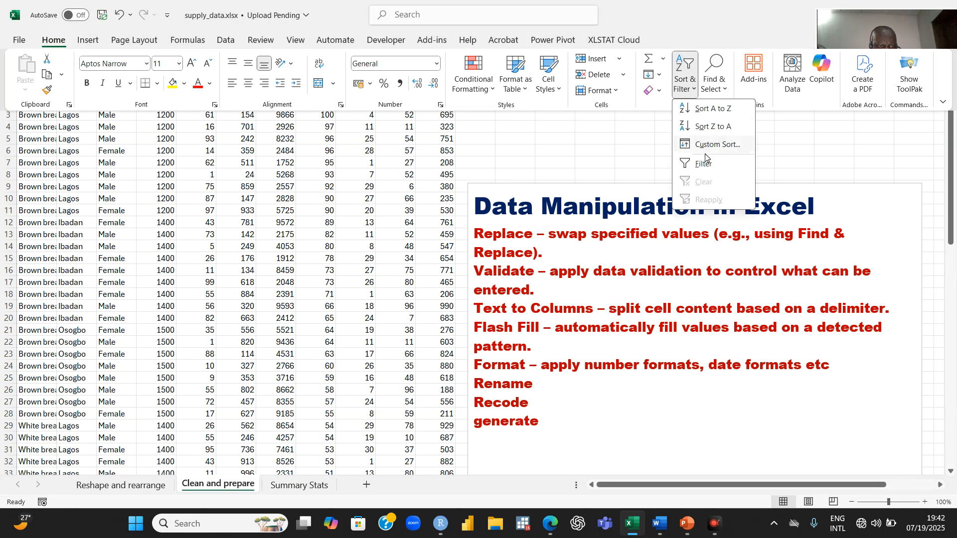
left_click(707, 170)
left_click(706, 170)
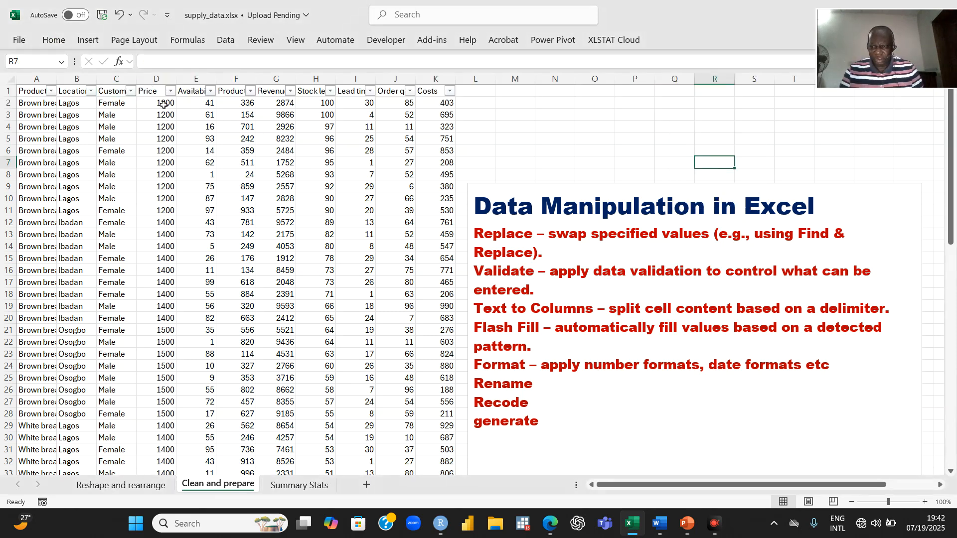
left_click(132, 91)
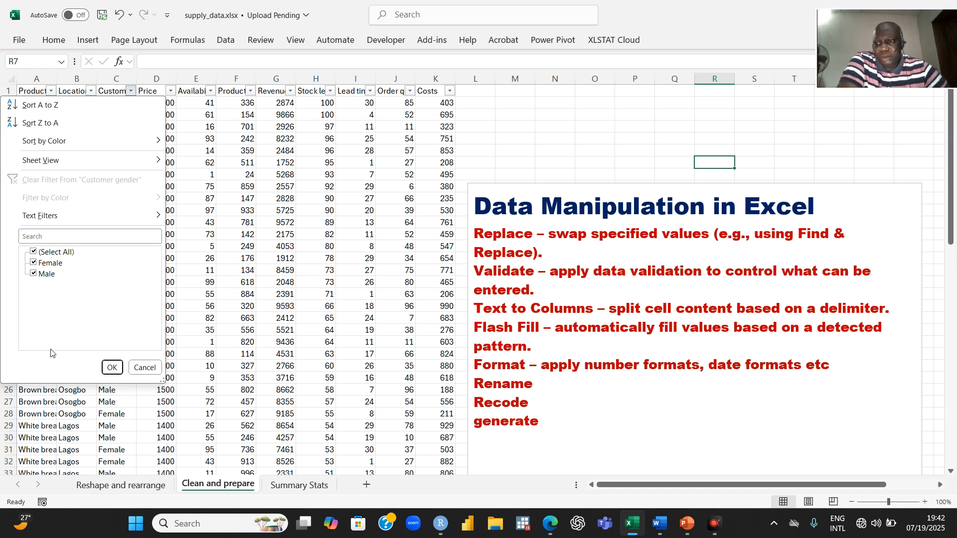
left_click(139, 368)
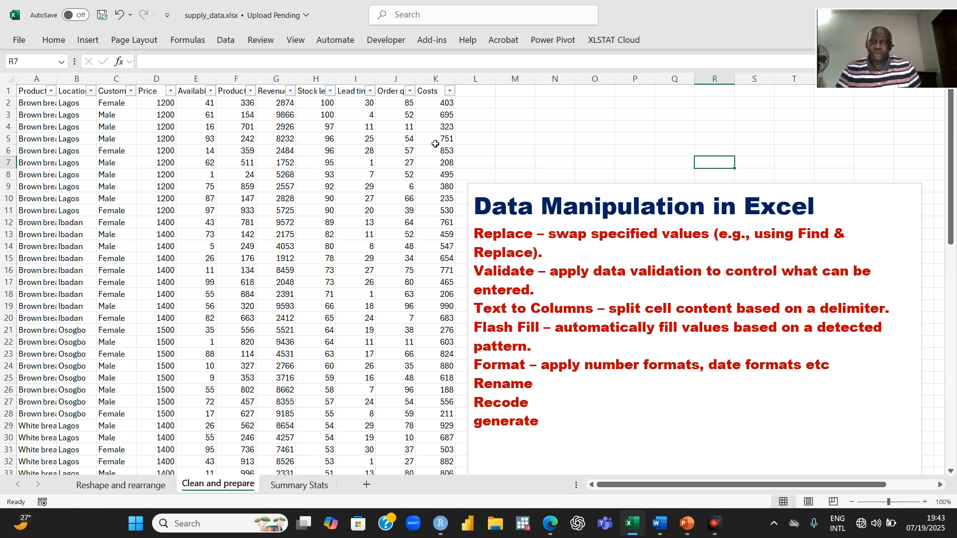
Step: Turn off the filters on the header row of the Clean and prepare sheet
left_click(54, 41)
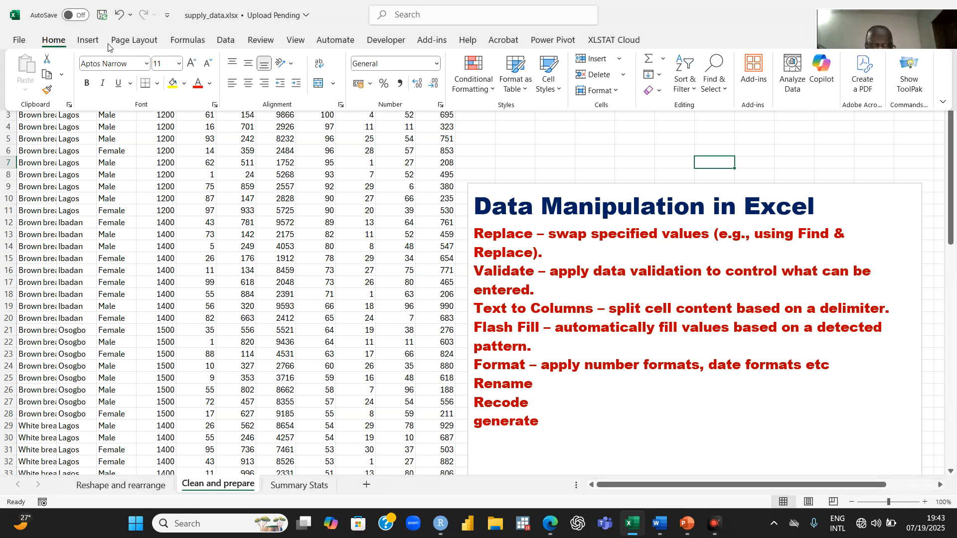
left_click(691, 88)
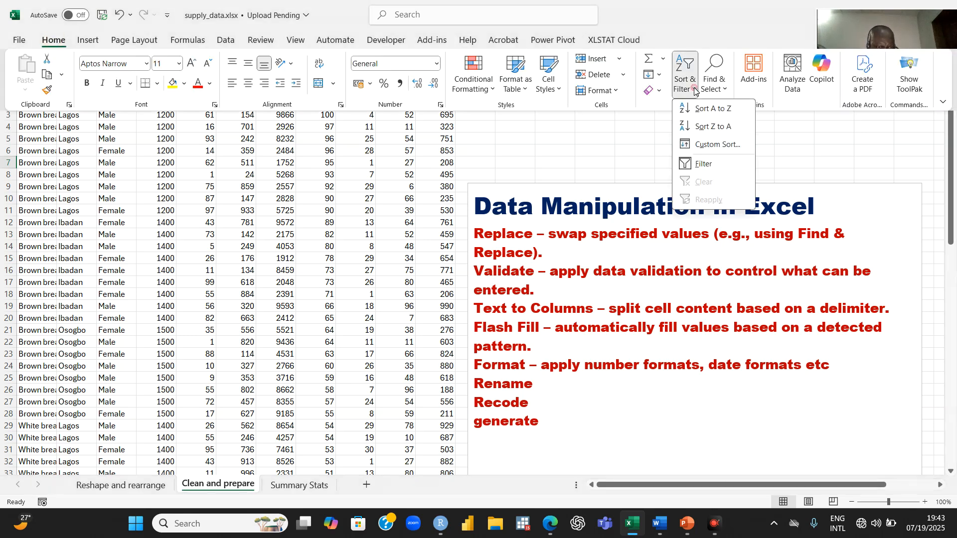
left_click(703, 164)
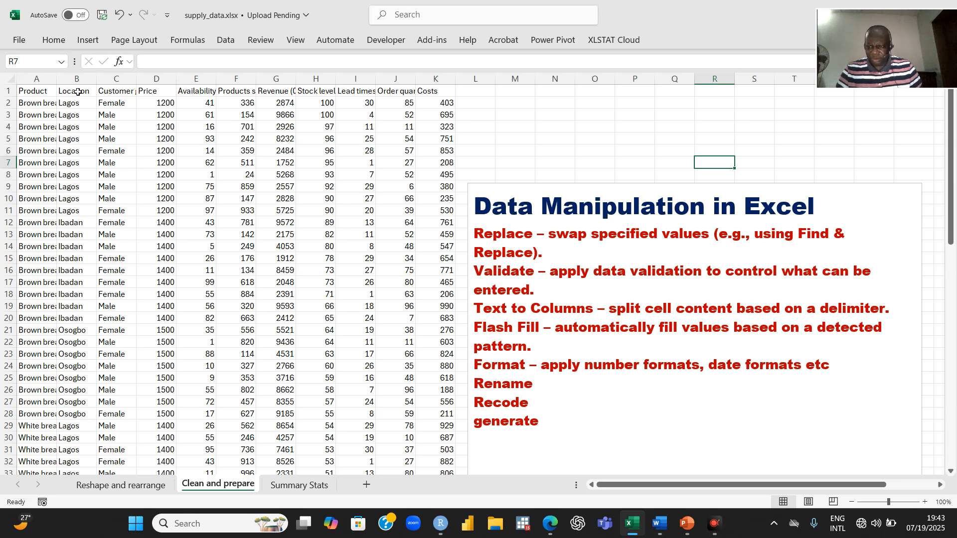
Step: Insert an entire new column before the Availability column, between Price and Availability
left_click(195, 92)
right_click(194, 93)
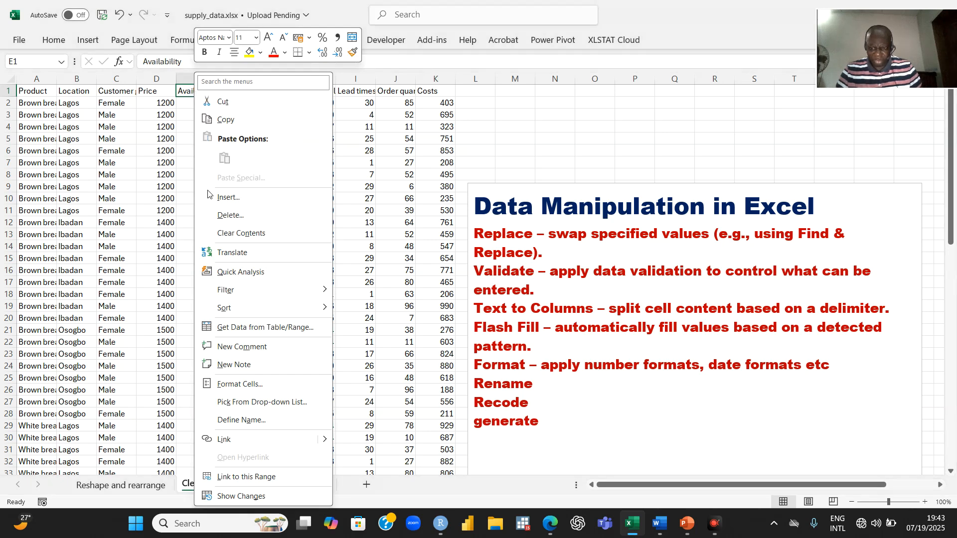
left_click(227, 199)
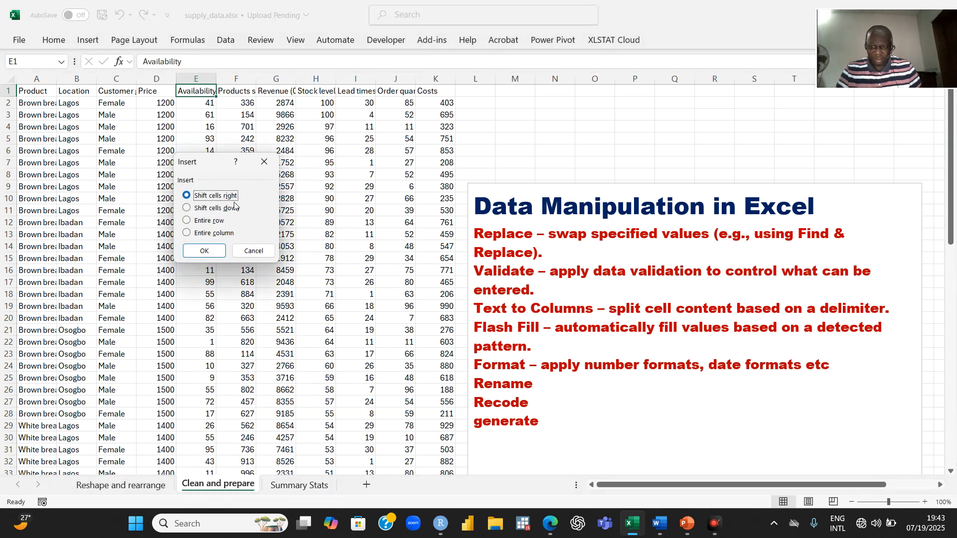
left_click(208, 234)
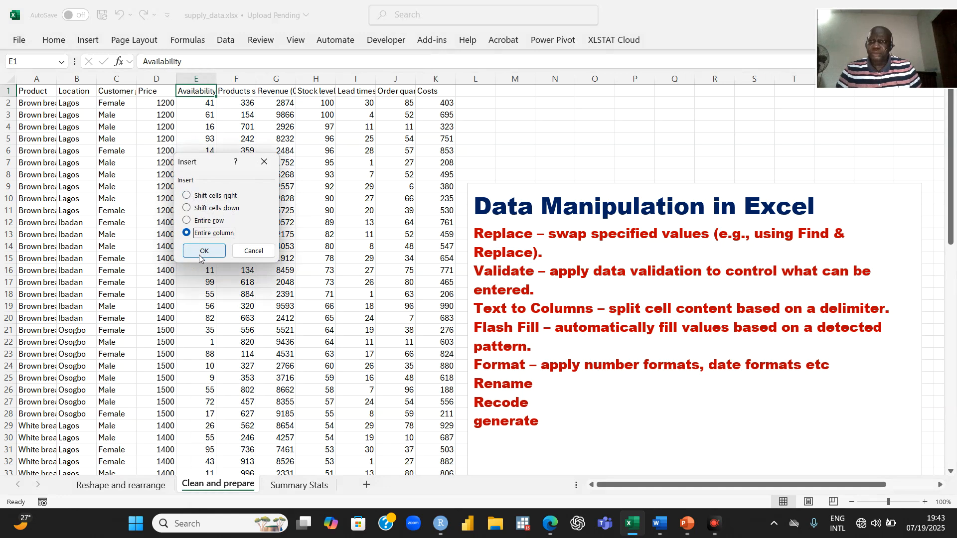
left_click(201, 252)
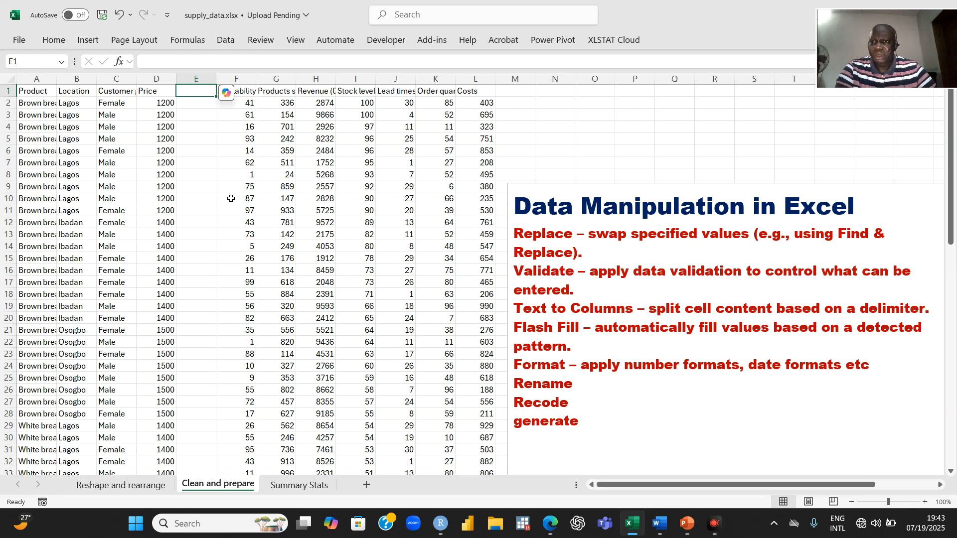
Step: Enter default as the header of the new empty column in cell E1
key("Down")
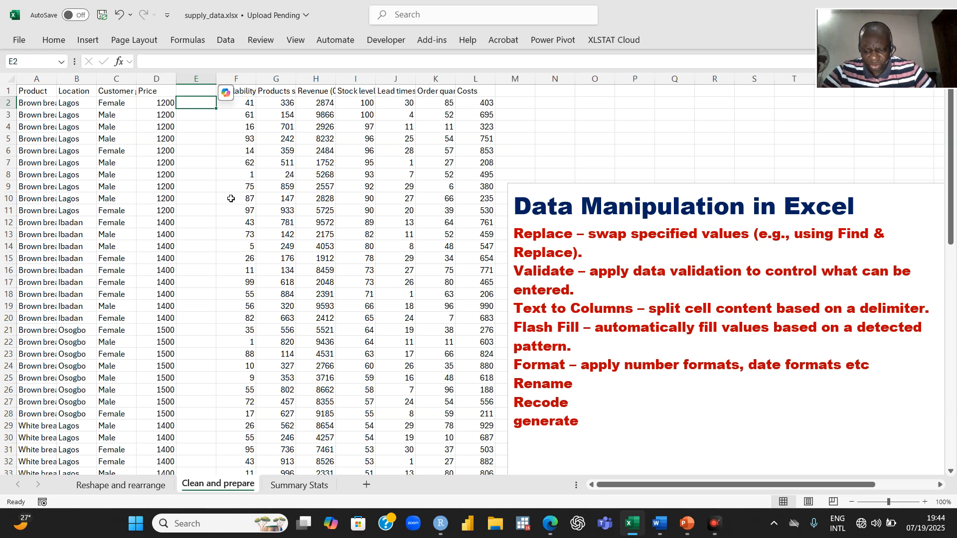
key("Up")
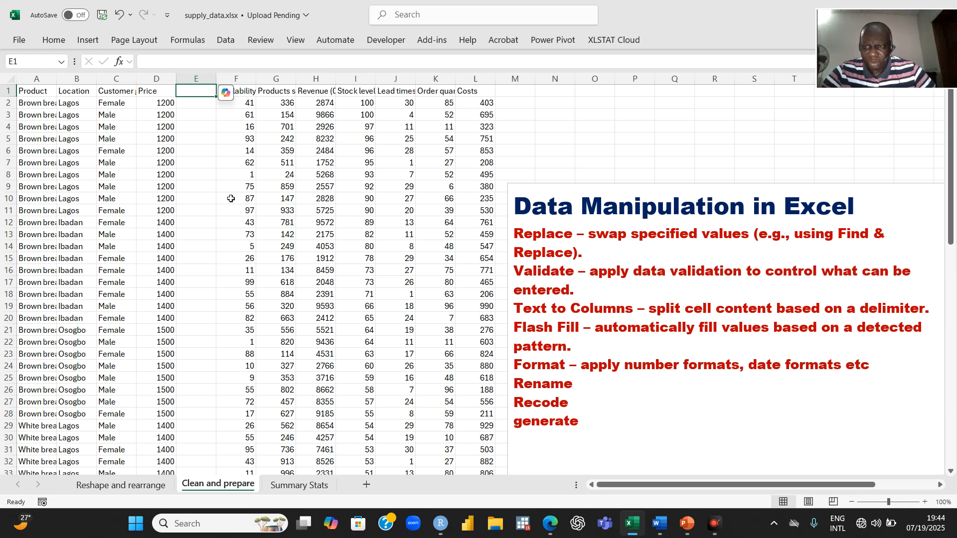
key("Down")
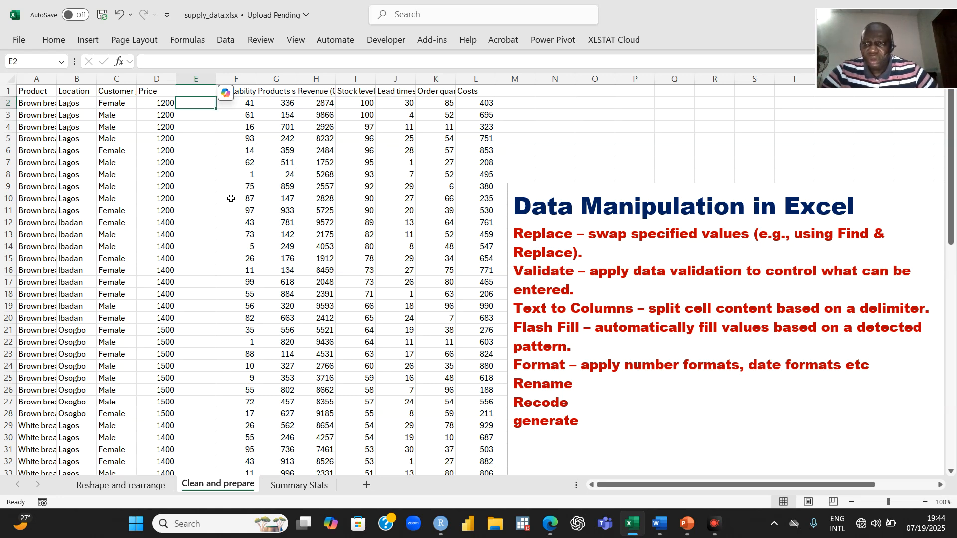
left_click(196, 91)
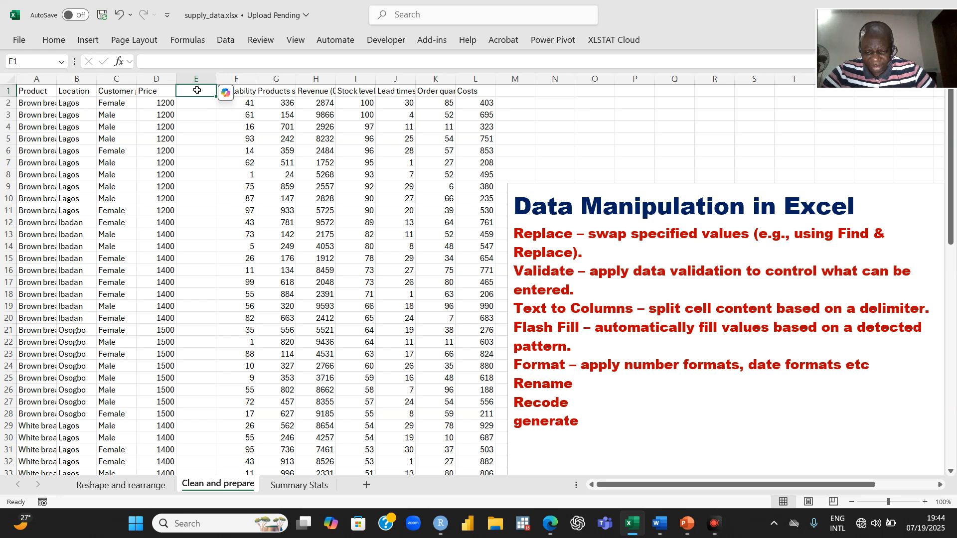
type("de")
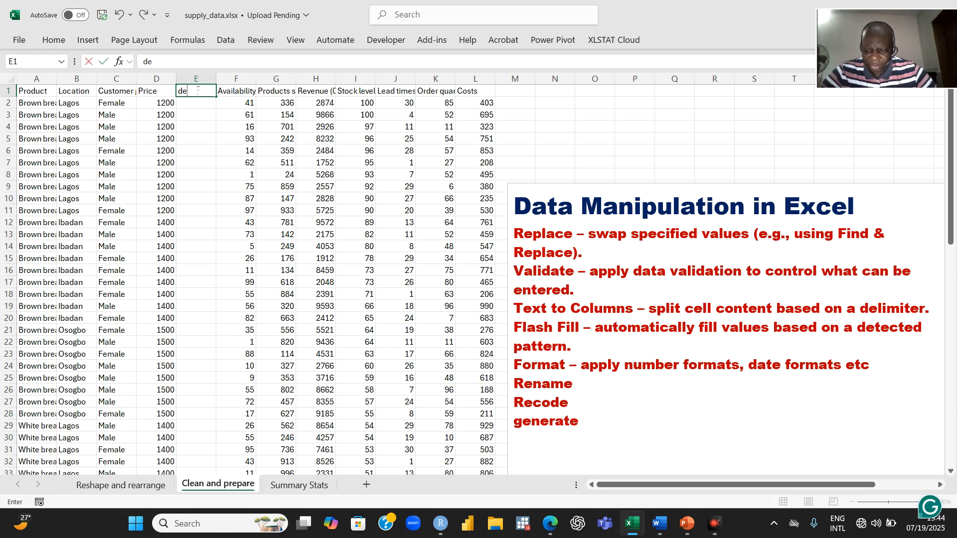
type("fa")
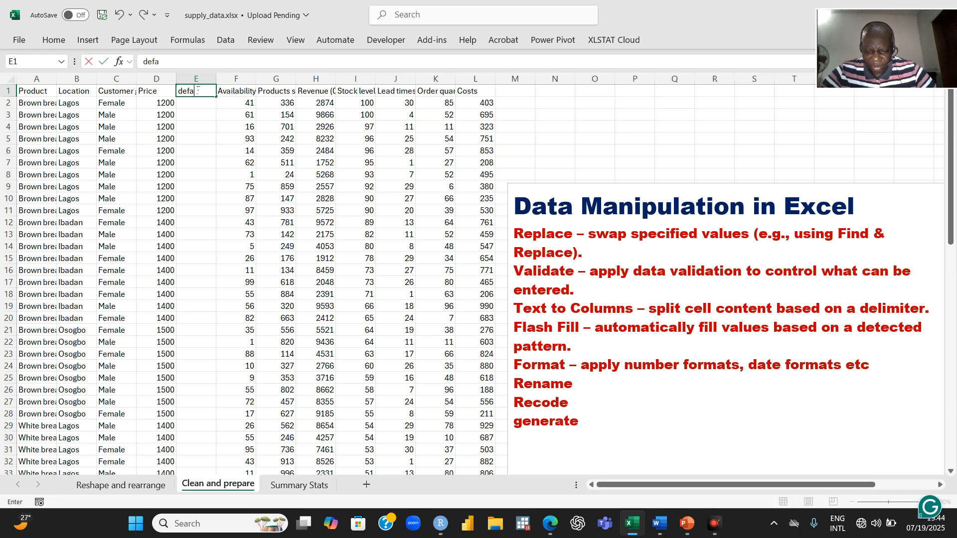
type("u")
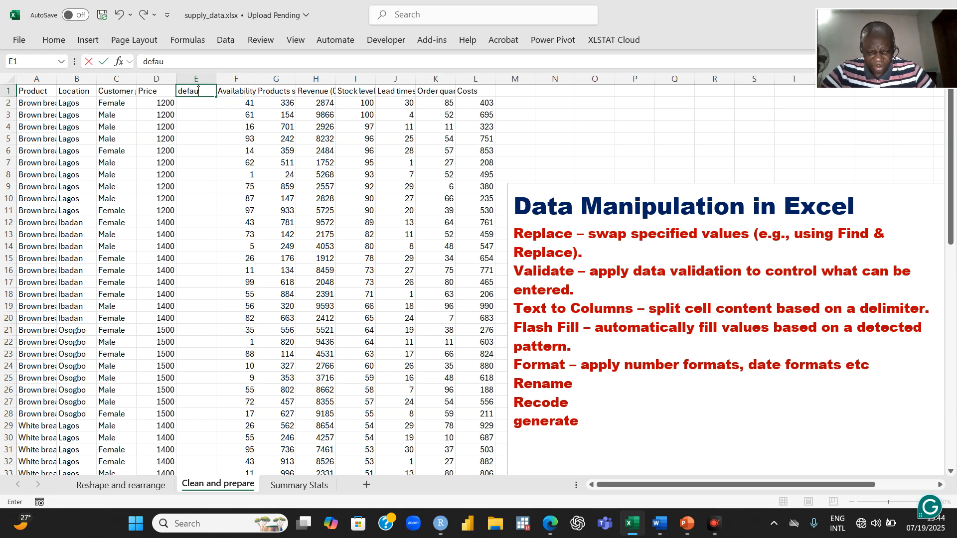
type("lt")
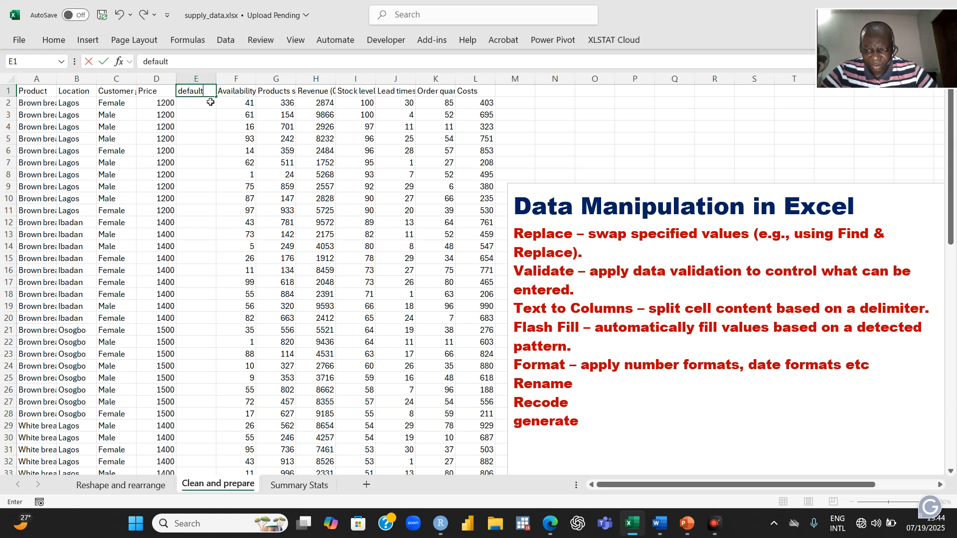
left_click(211, 102)
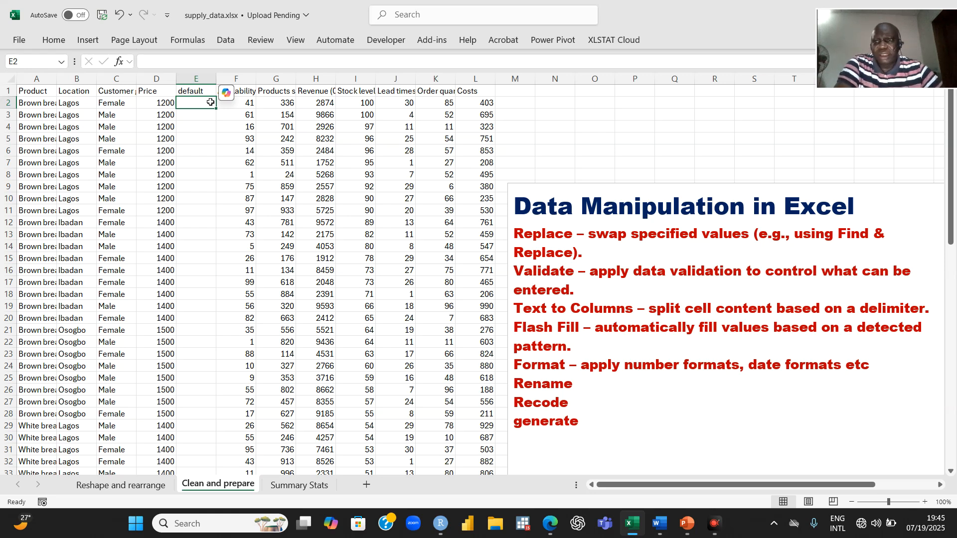
Step: Apply a data validation rule to cell E2 that allows only whole numbers between 0 and 10
left_click(52, 41)
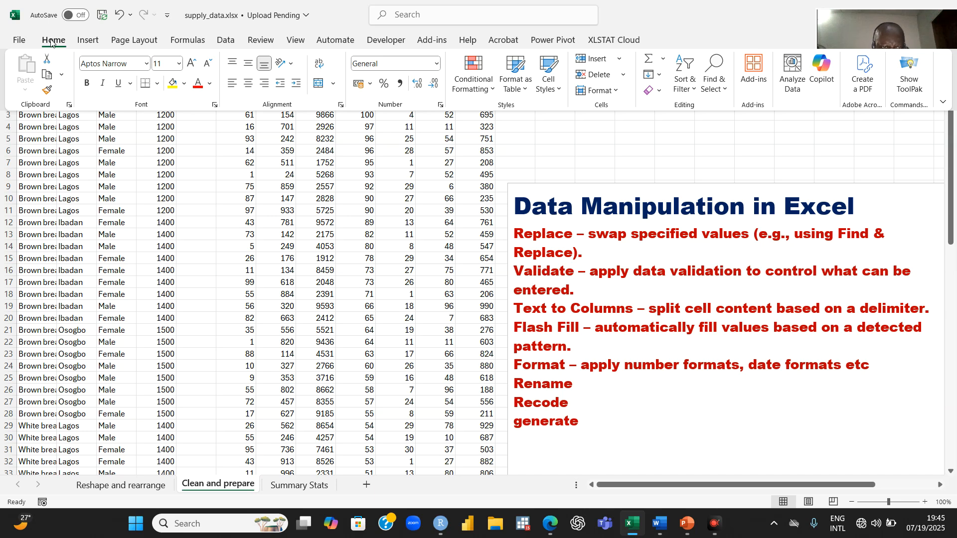
left_click(225, 41)
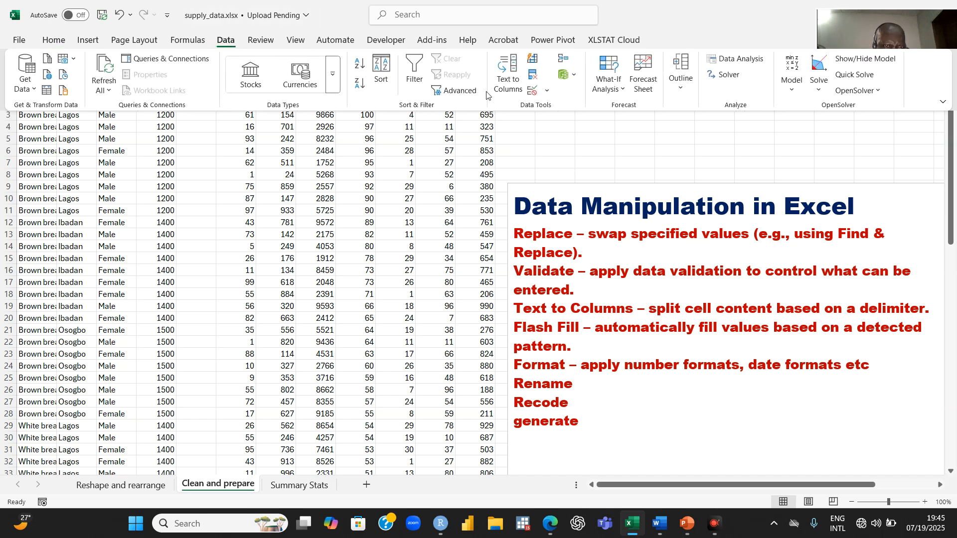
left_click(546, 92)
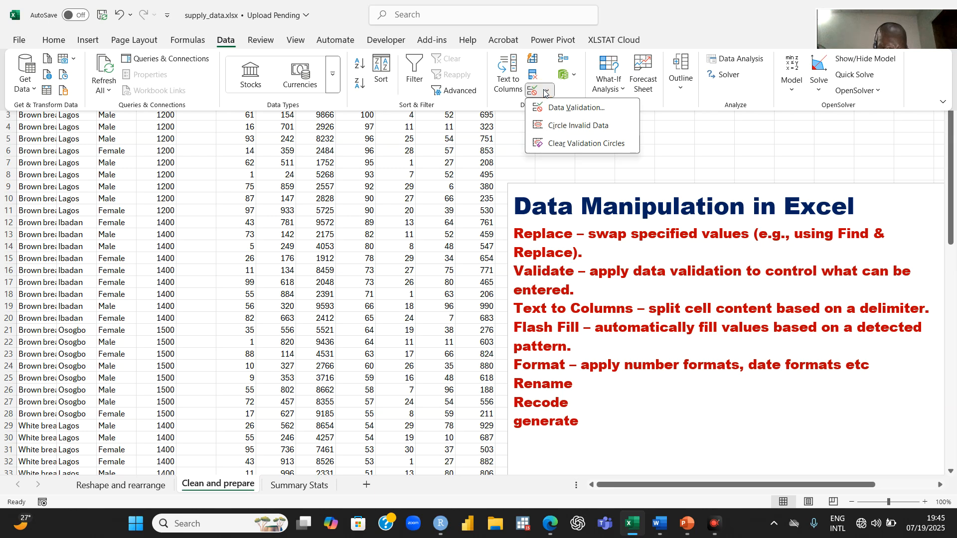
left_click(573, 107)
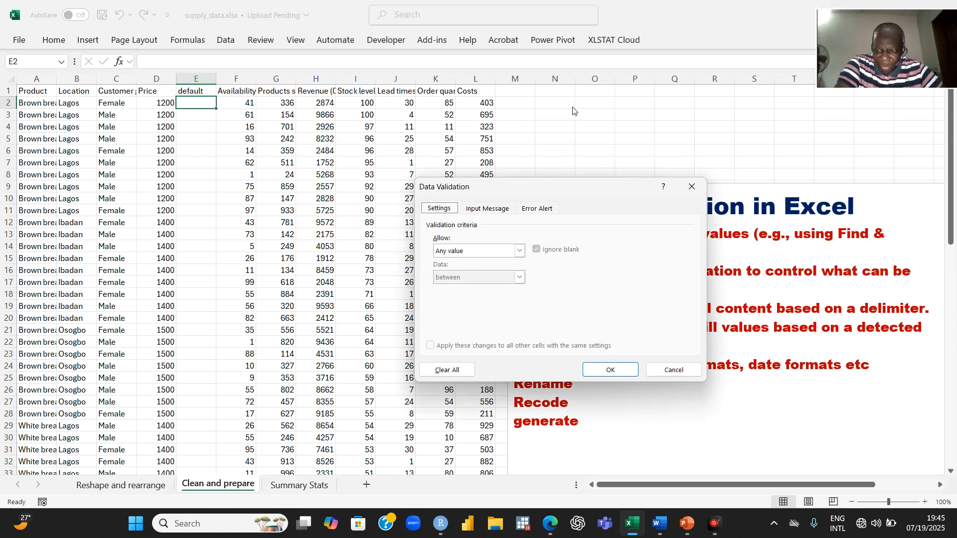
left_click(518, 254)
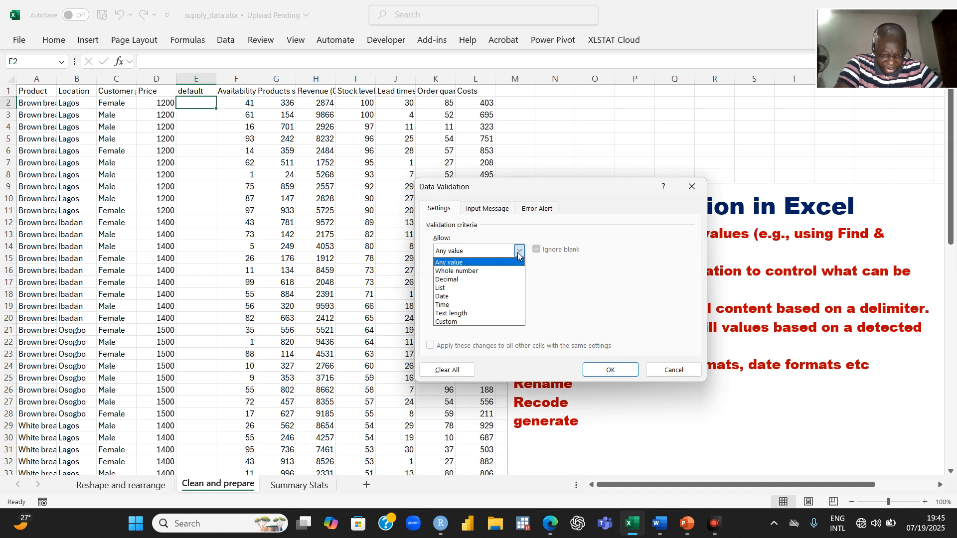
left_click(466, 271)
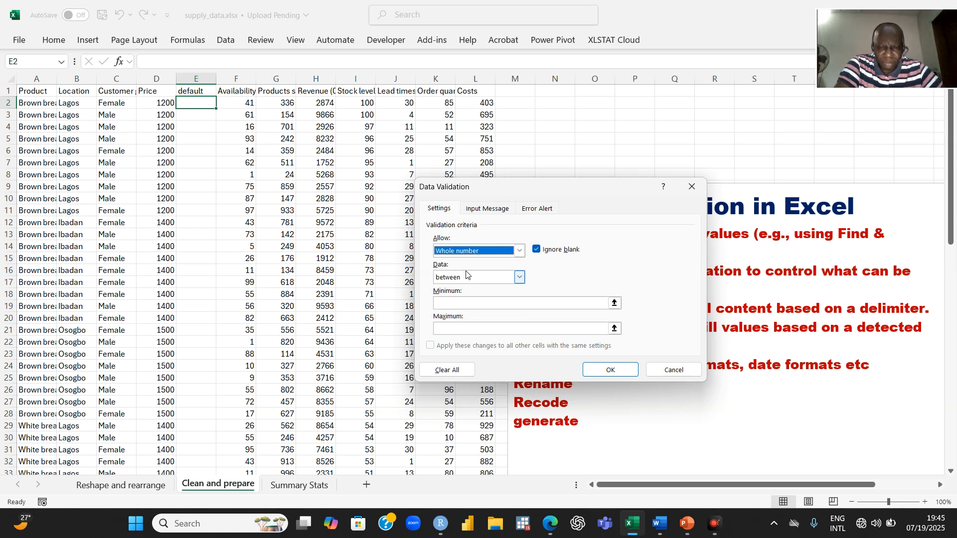
left_click(451, 304)
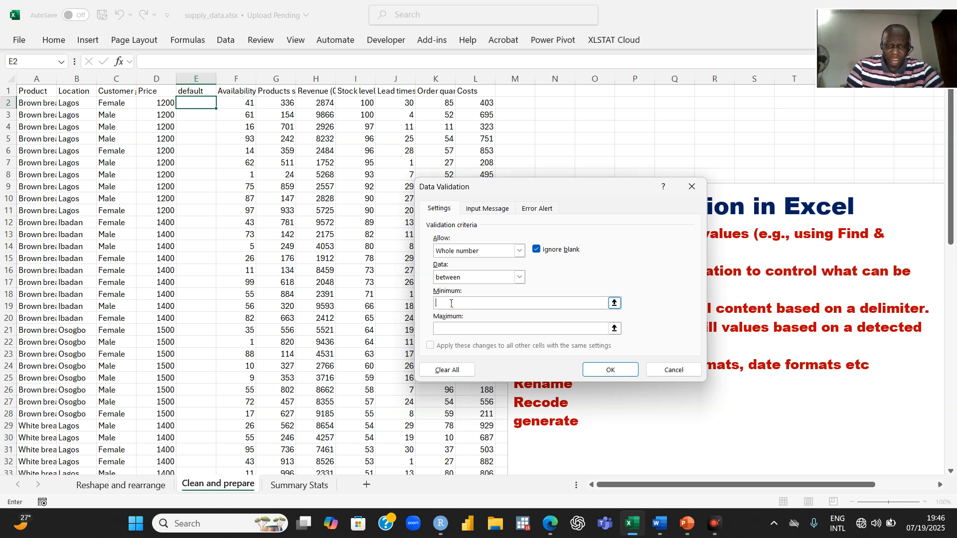
type("0")
left_click(448, 329)
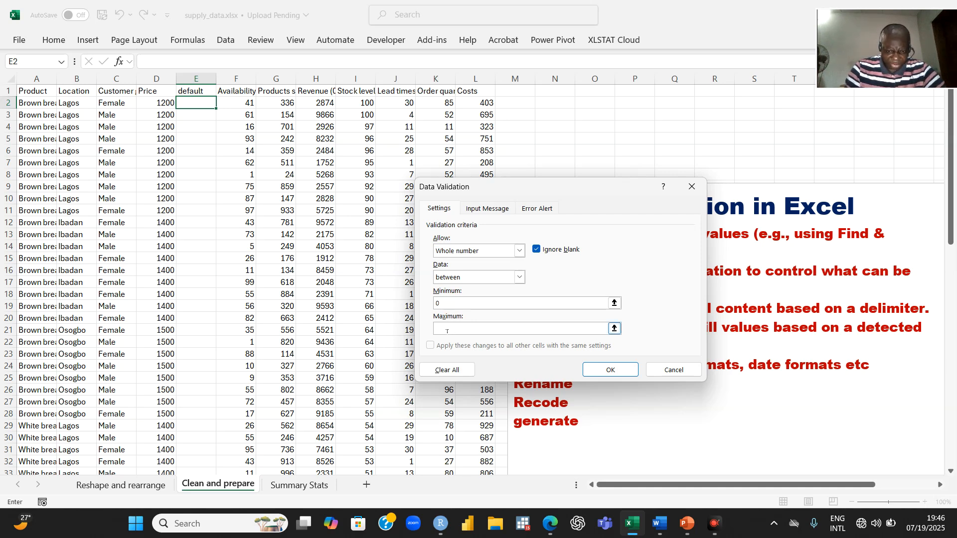
type("10")
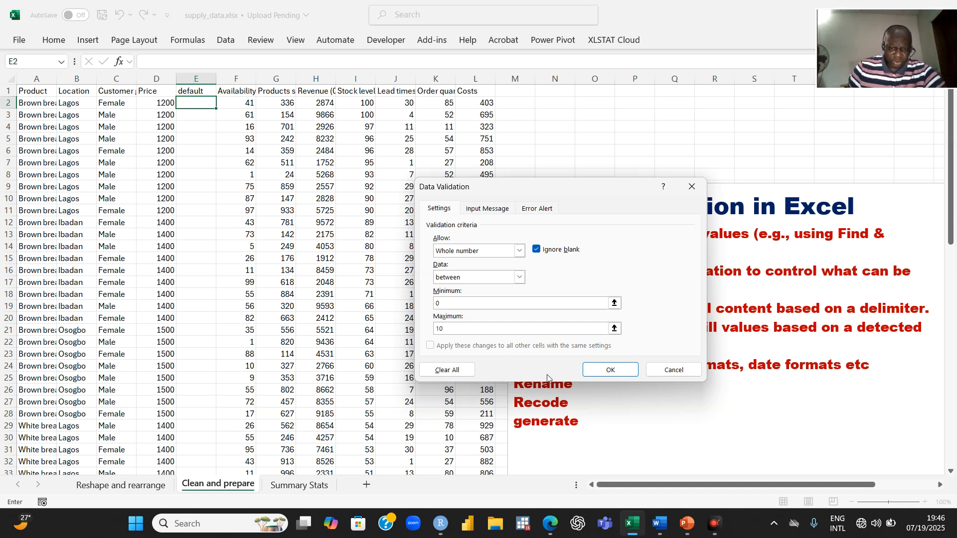
left_click(611, 370)
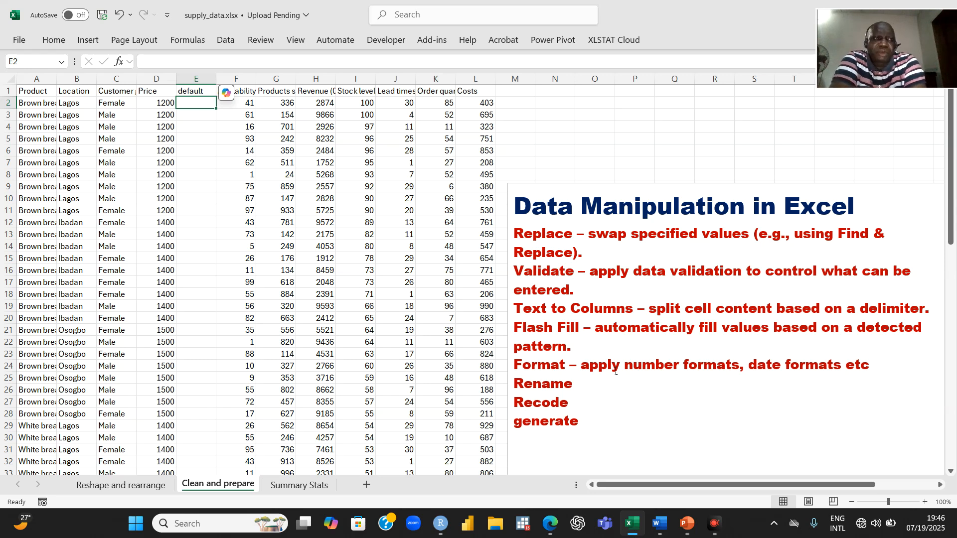
Step: Test the validation rule in cell E2 by trying 11, cancel that entry and enter 4 instead
type("11")
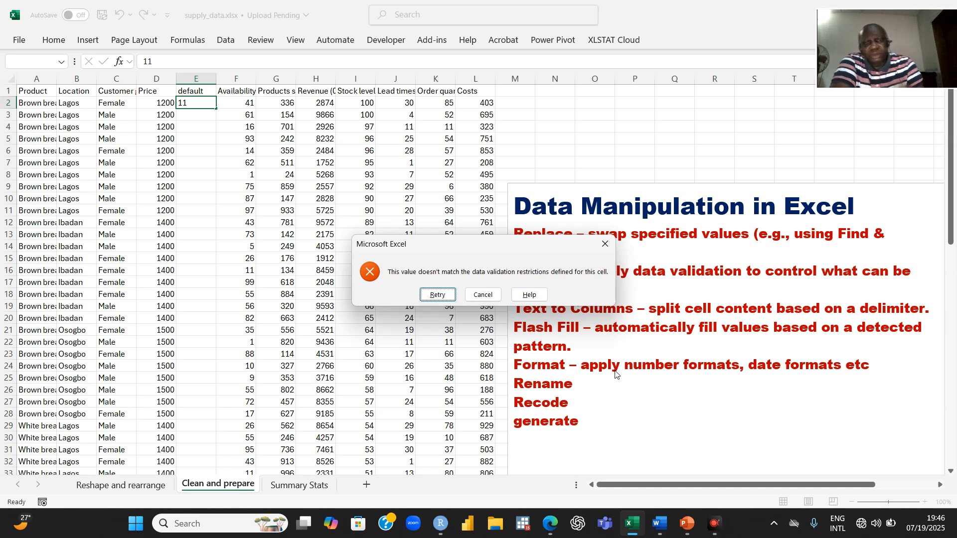
left_click(486, 296)
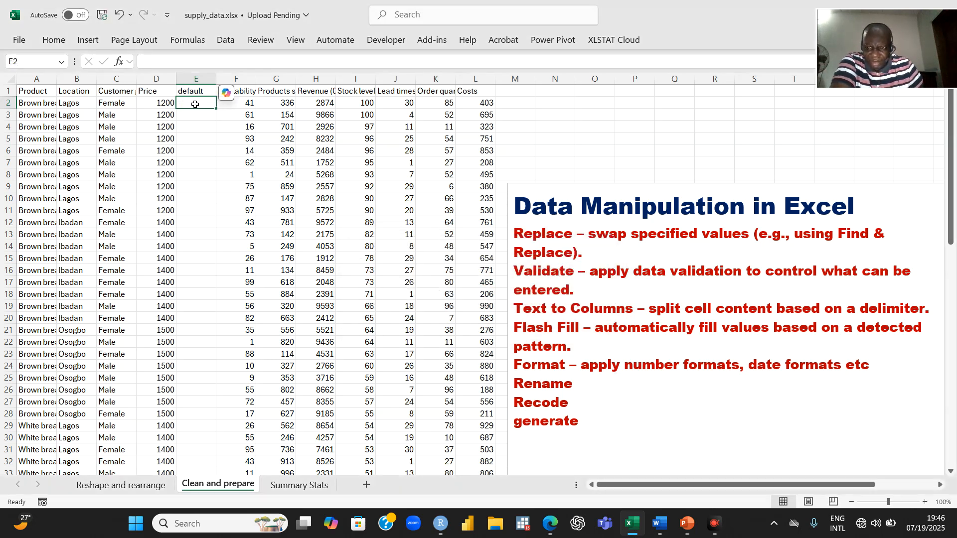
type("4")
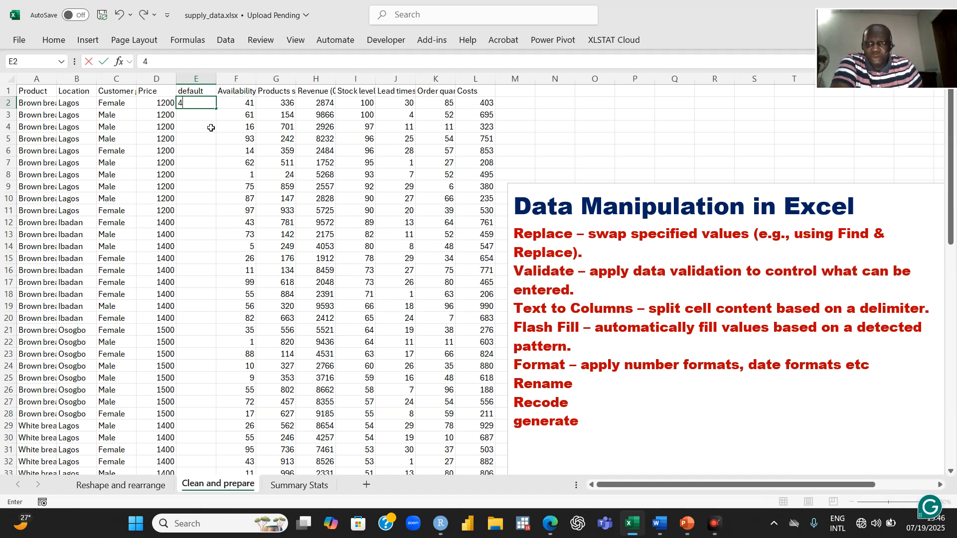
key("Return")
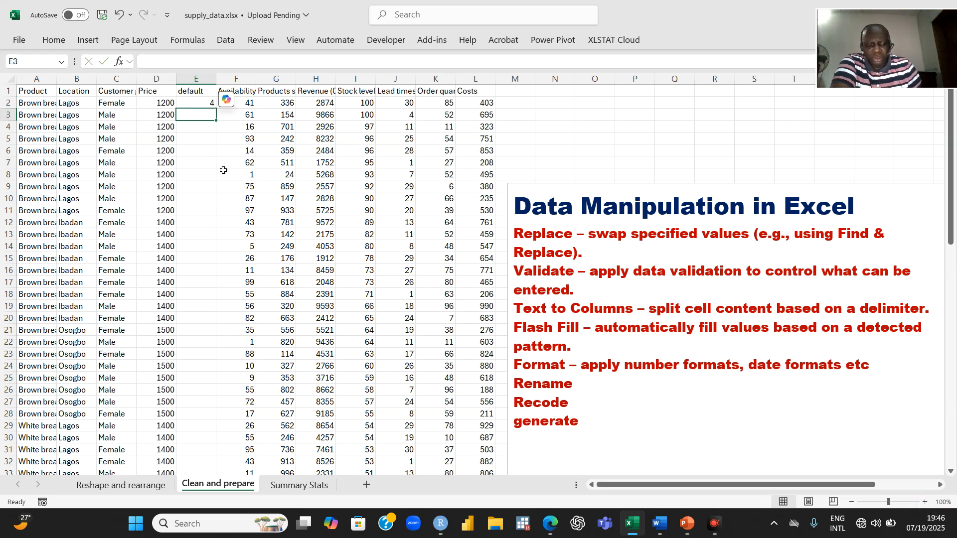
Step: Try to enter the decimal 4.1 in cell E2 to test the whole-number rule, and dismiss the entry
key("Up")
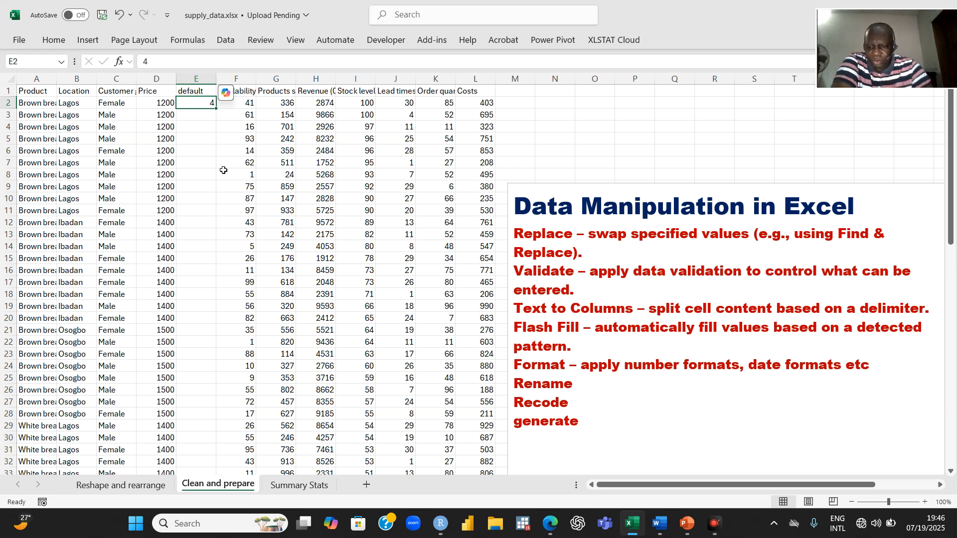
type("4.")
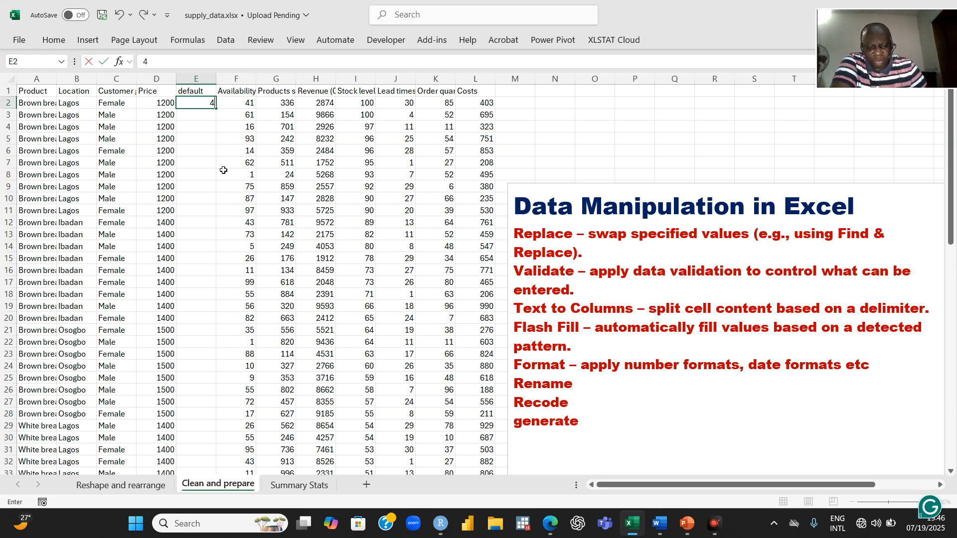
type("1")
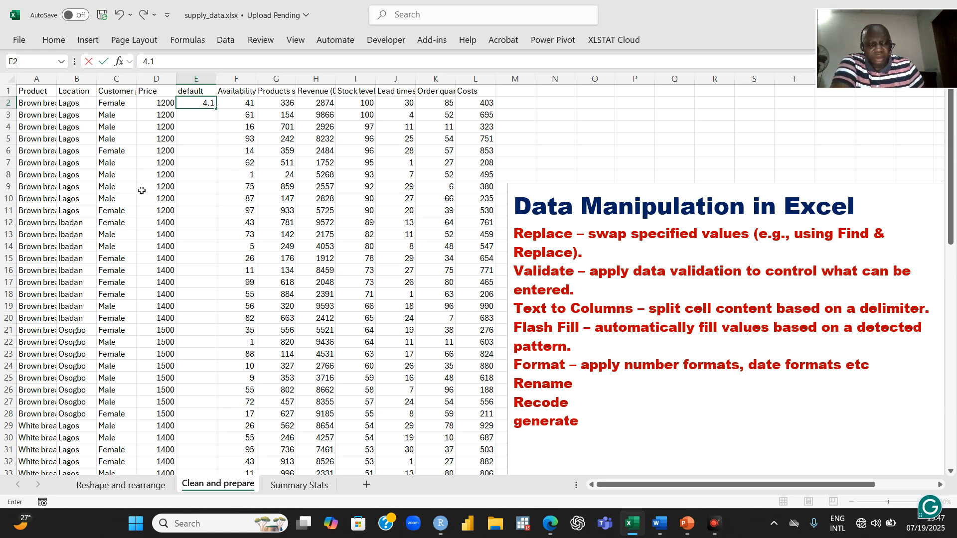
key("Return")
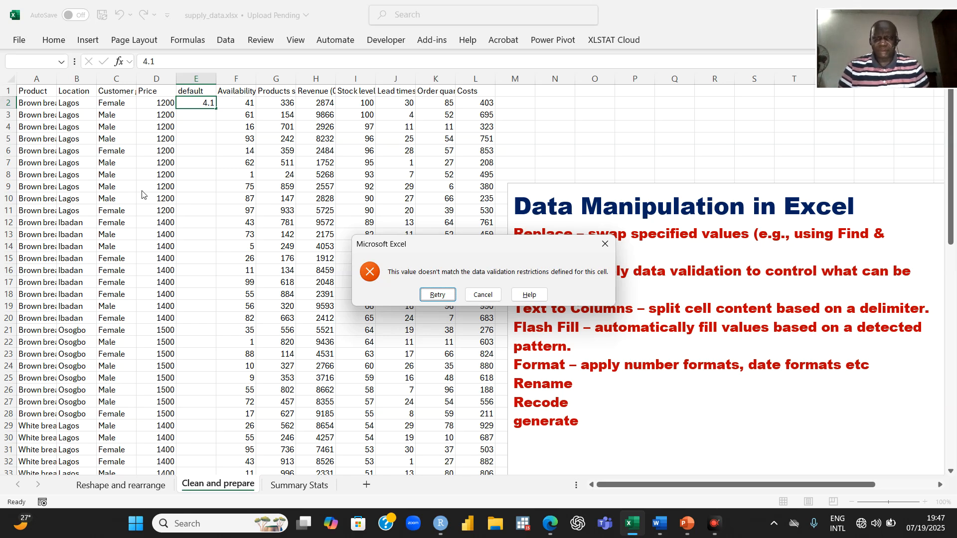
left_click(605, 244)
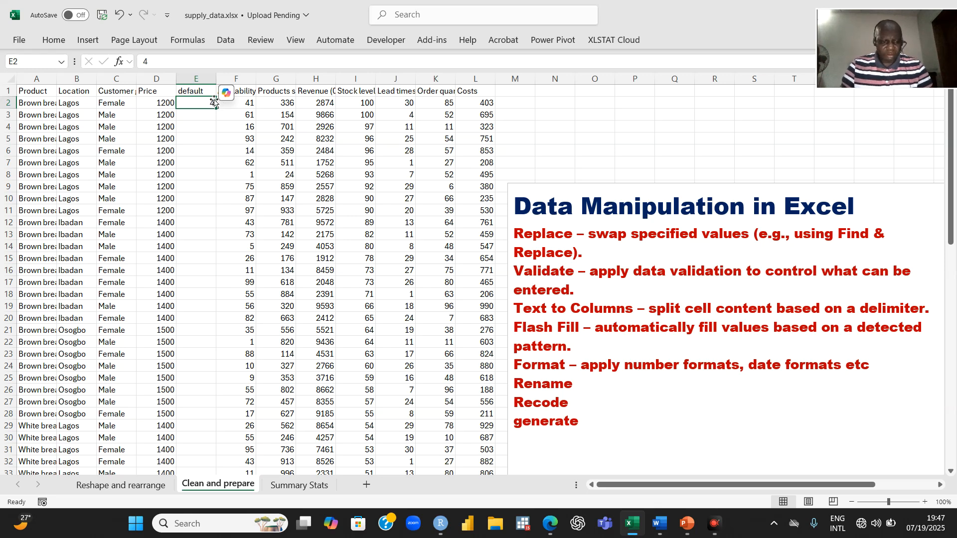
Step: Clear cell E2 and fill its data validation rule down the default column through E18
key("Delete")
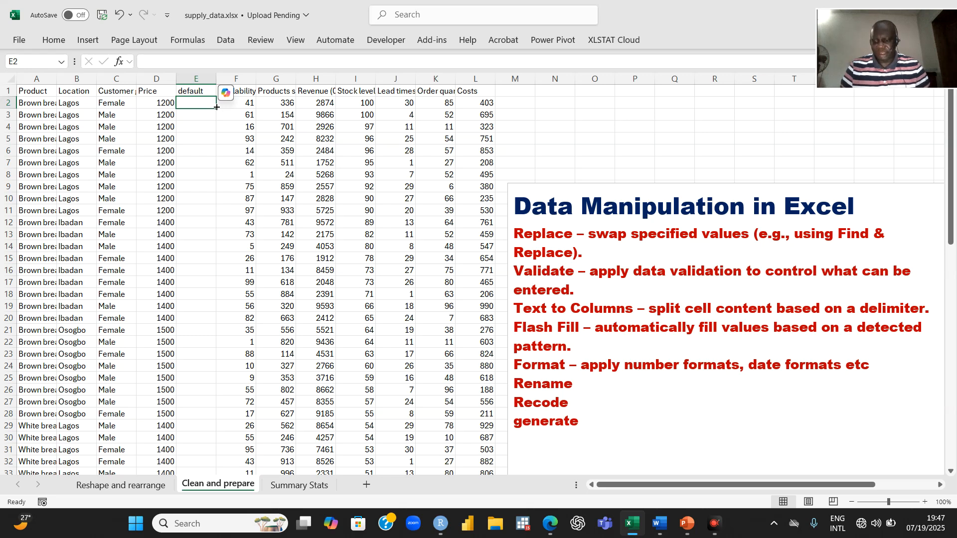
left_click_drag(216, 107, 239, 303)
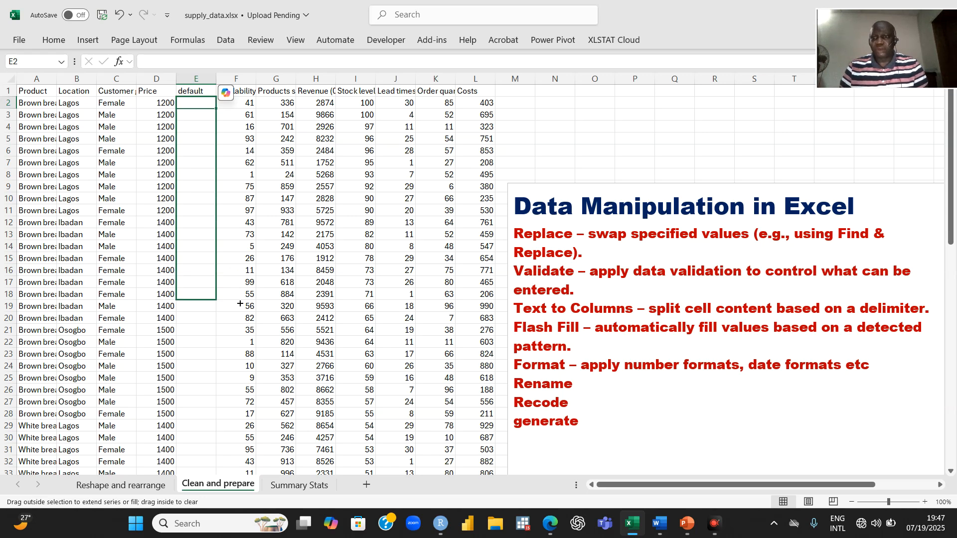
left_click_drag(239, 304, 240, 303)
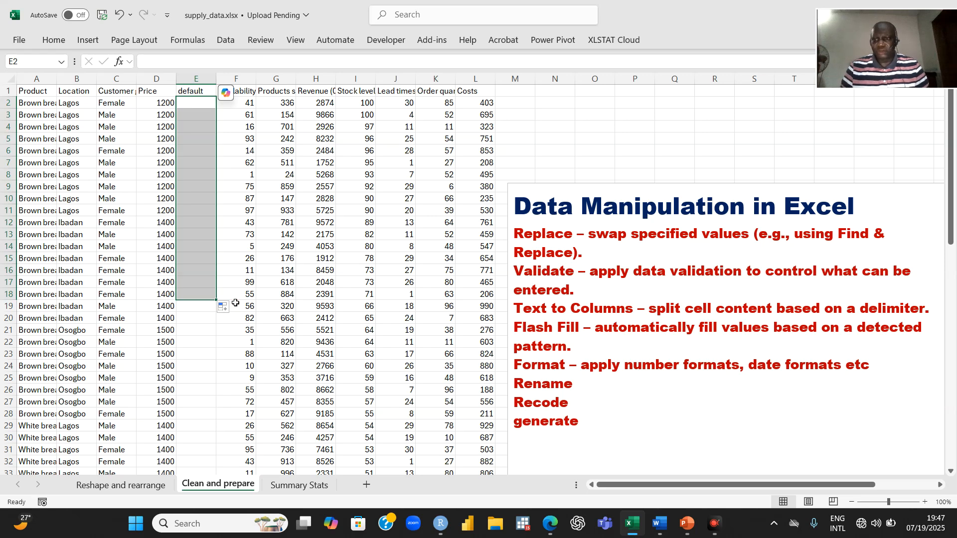
Step: Test the copied validation rule by trying 11 in cell E18, and cancel the entry
left_click(195, 296)
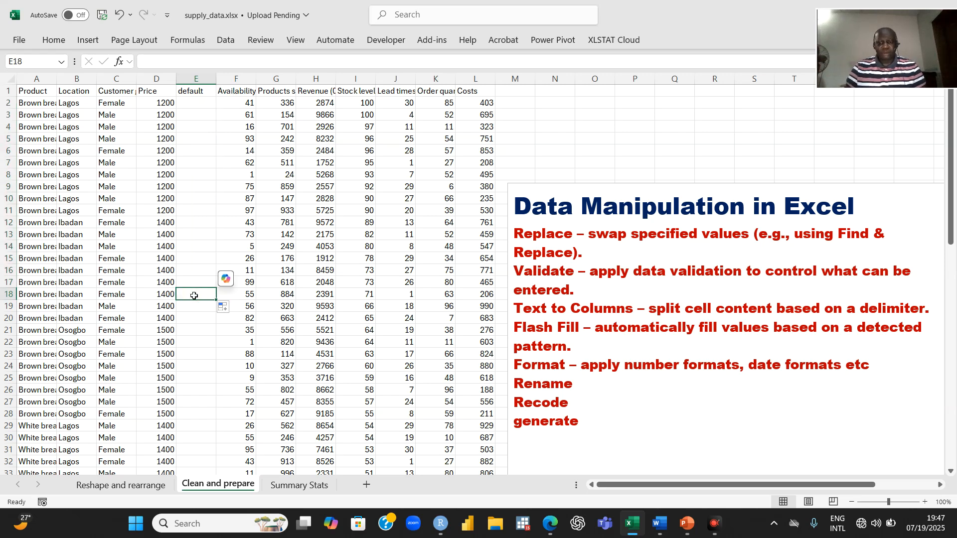
type("11")
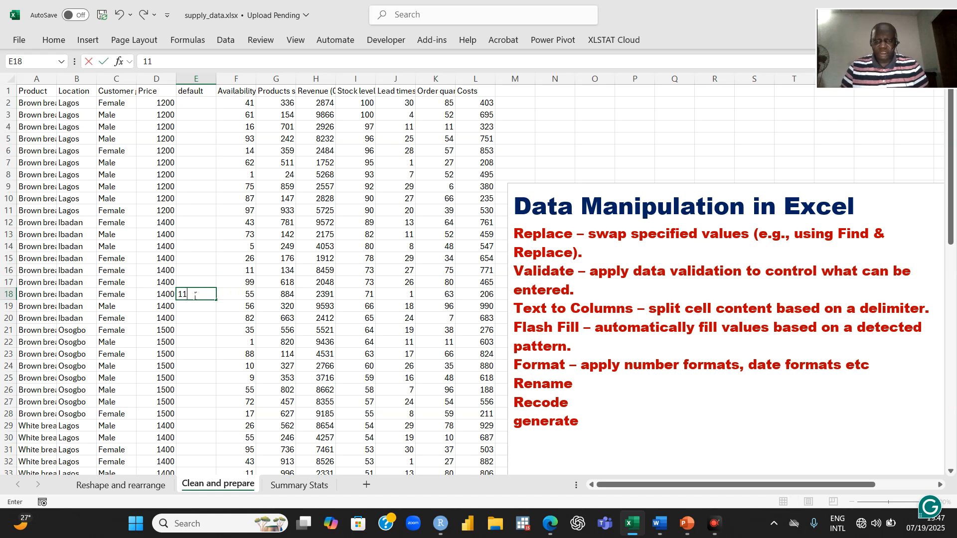
key("Return")
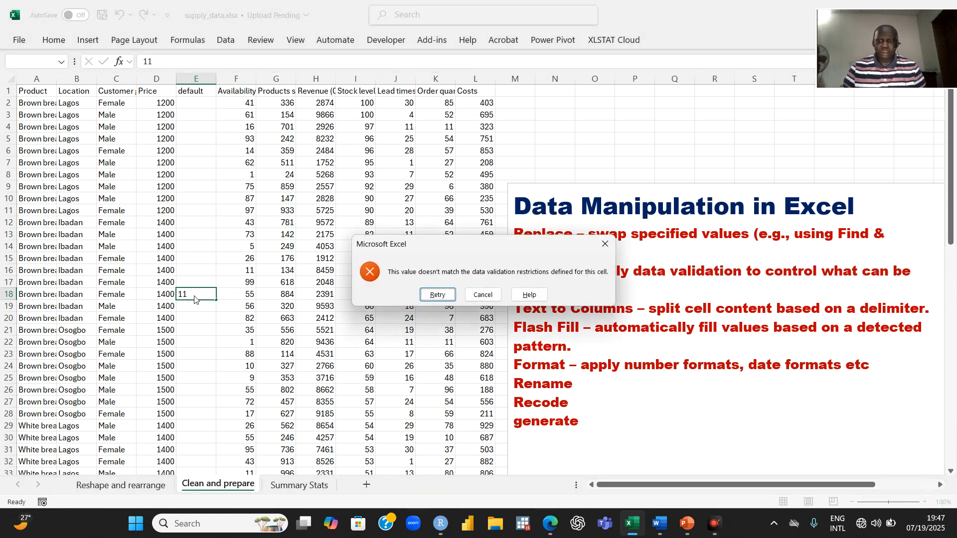
left_click(482, 294)
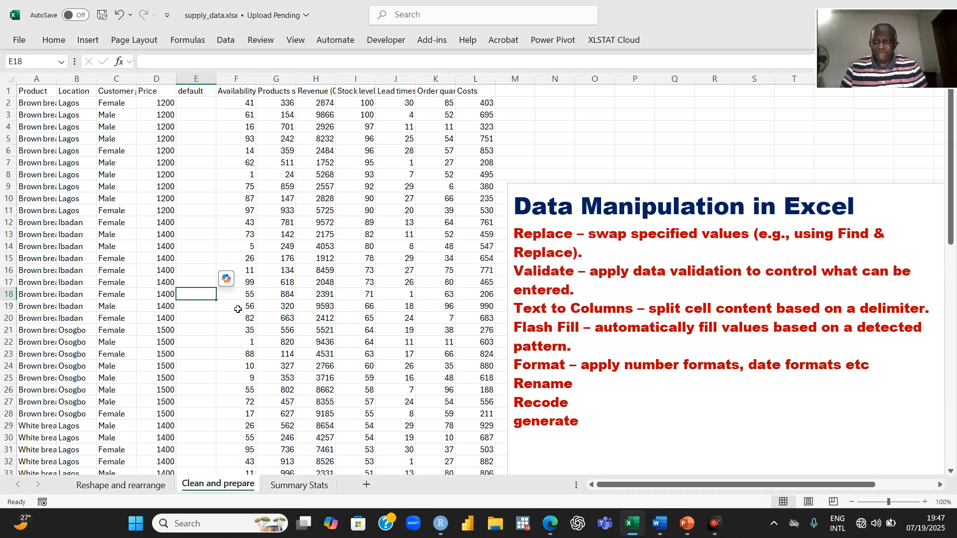
Step: Enter 11 in cell E20, below the validated range, as a test and delete it
left_click(195, 314)
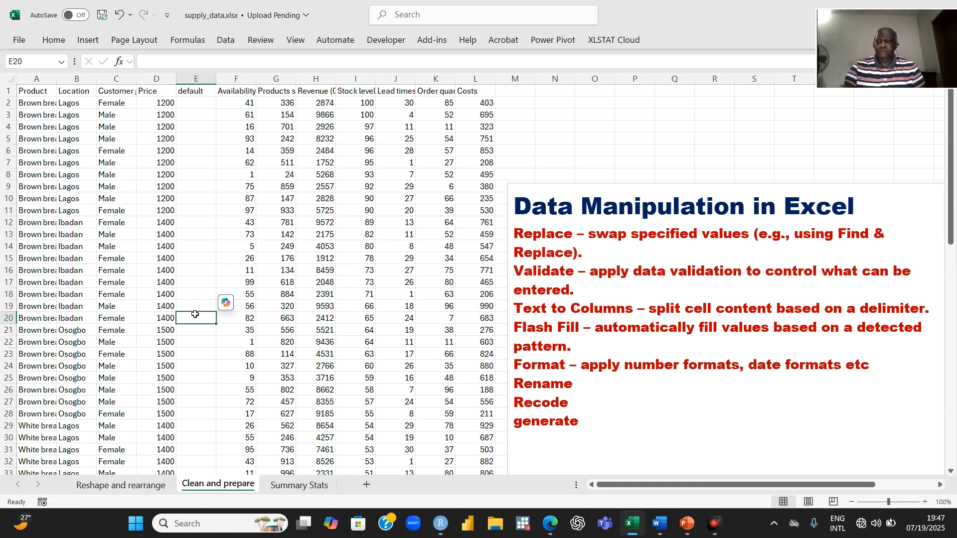
type("11")
key("Return")
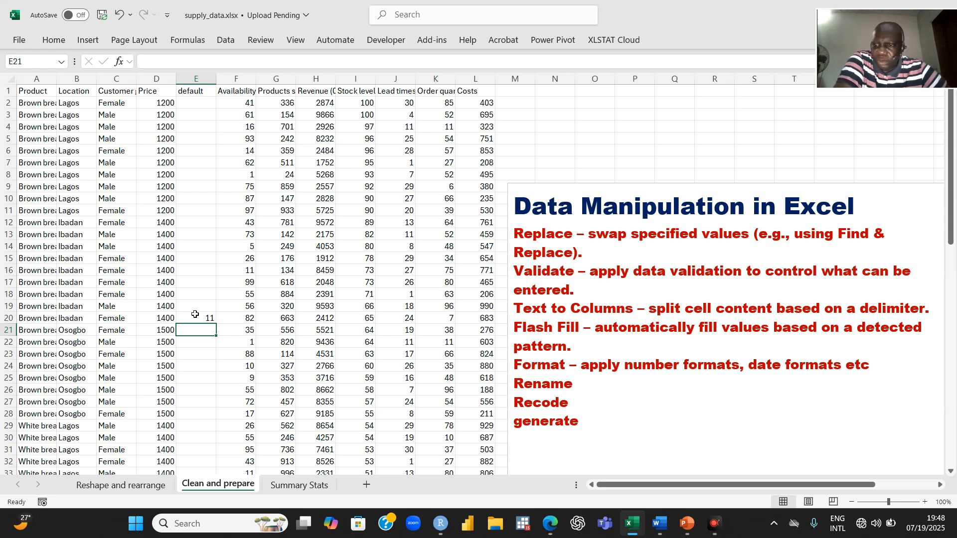
left_click(208, 318)
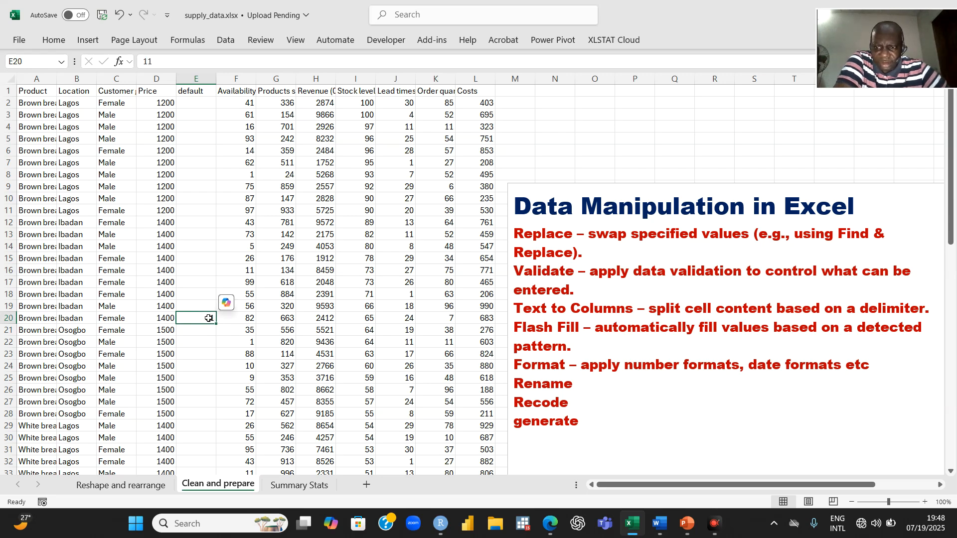
key("Delete")
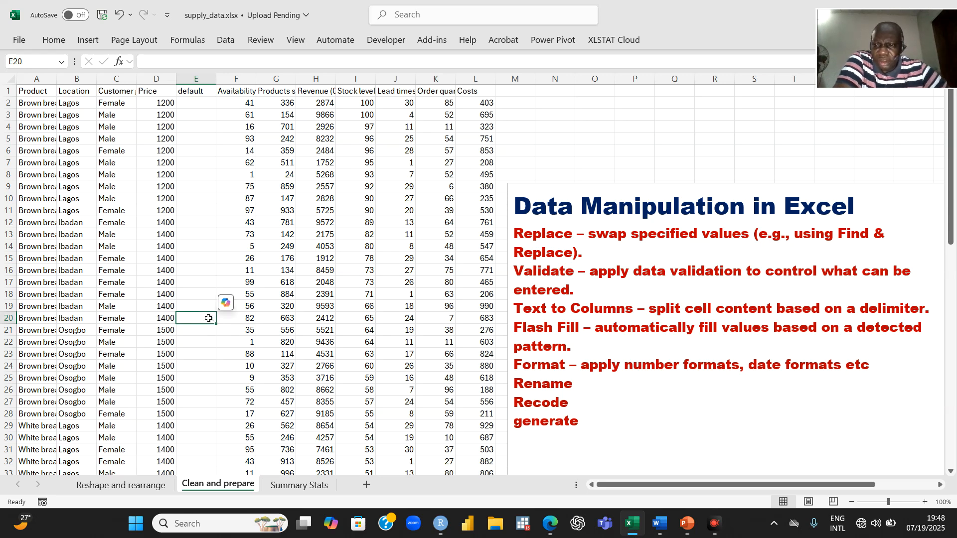
Step: Change the data validation of cell E2 to allow any value
left_click(192, 104)
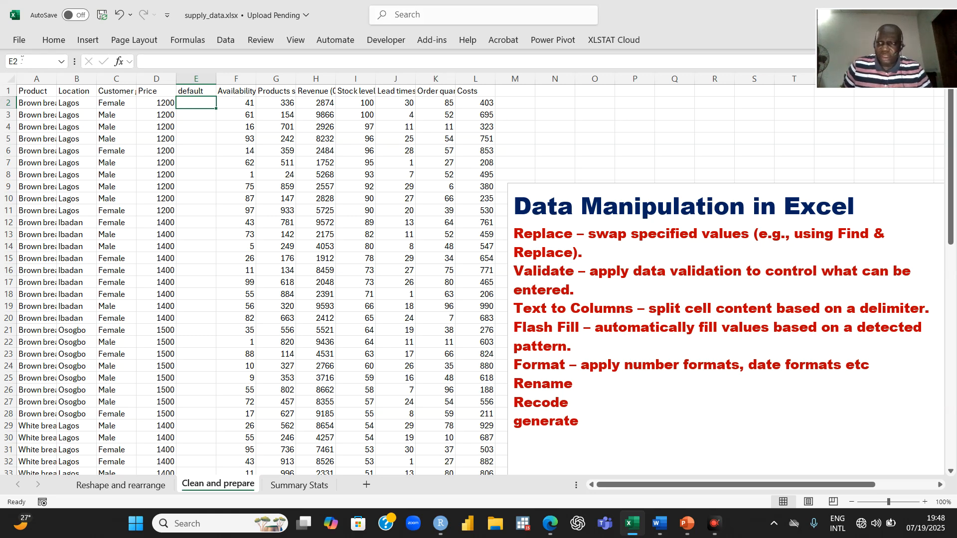
left_click(48, 44)
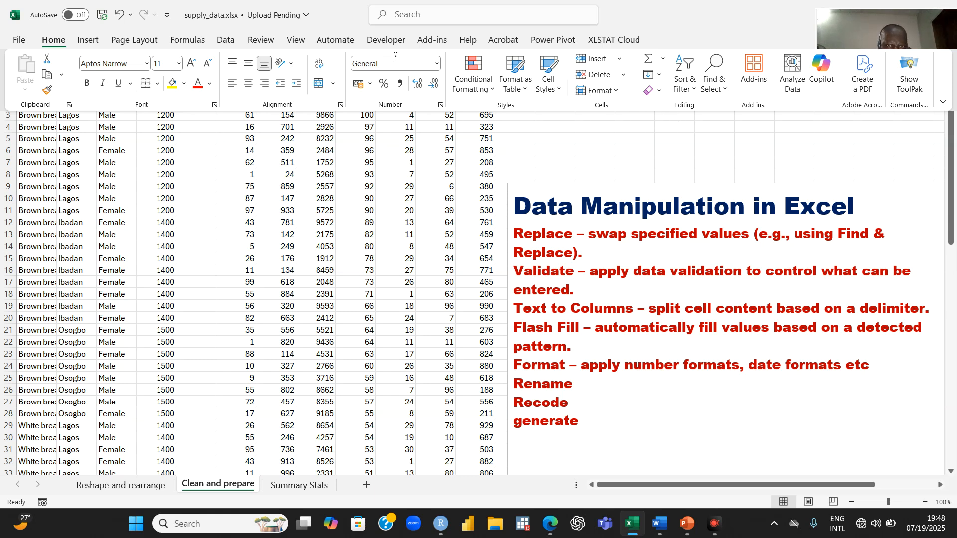
left_click(229, 41)
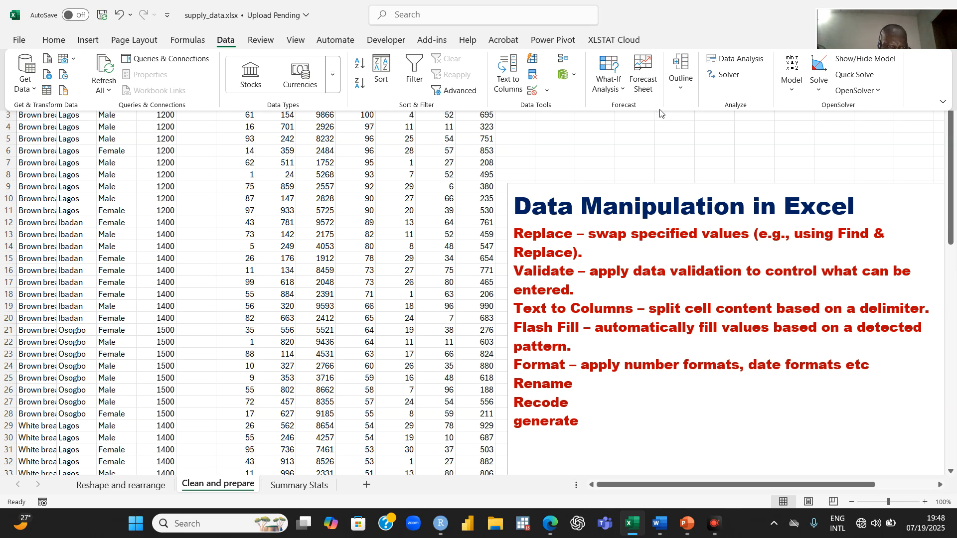
left_click(546, 93)
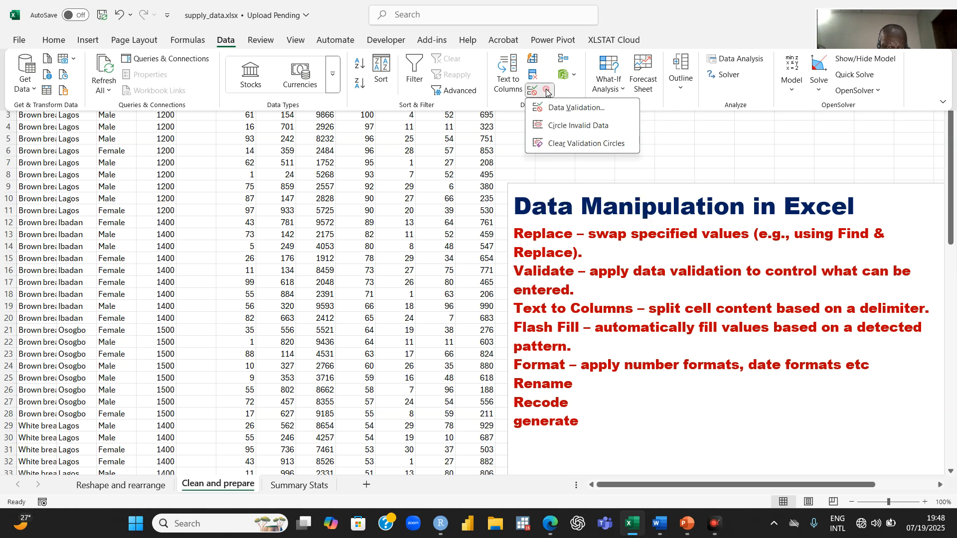
left_click(565, 113)
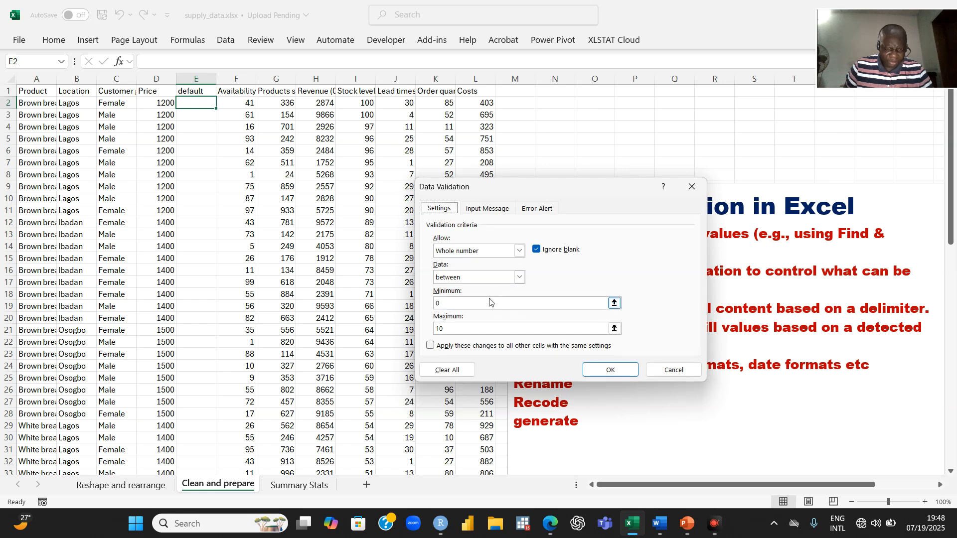
left_click(521, 251)
left_click(471, 263)
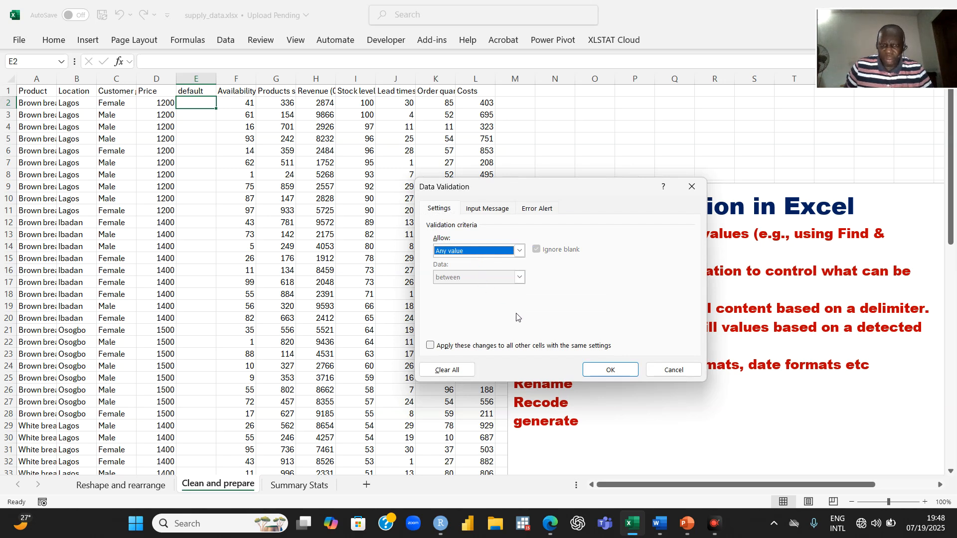
left_click(608, 370)
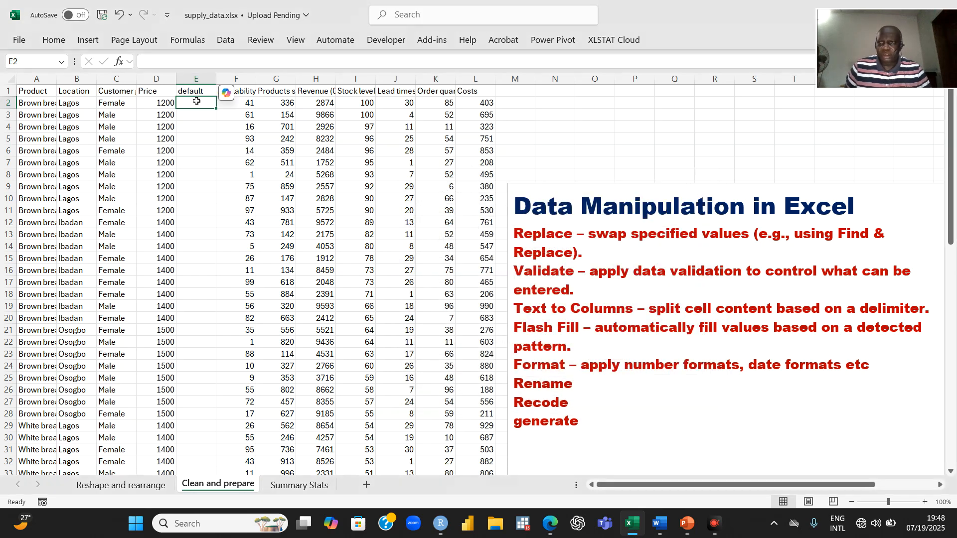
Step: Fill the unrestricted validation setting of cell E2 down the default column through E28
left_click_drag(216, 109, 279, 422)
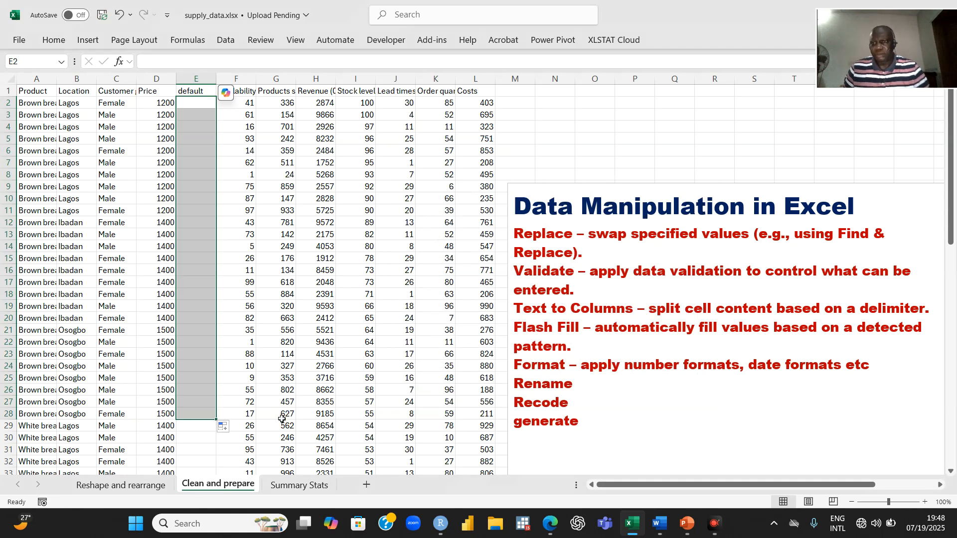
left_click(196, 108)
left_click(209, 135)
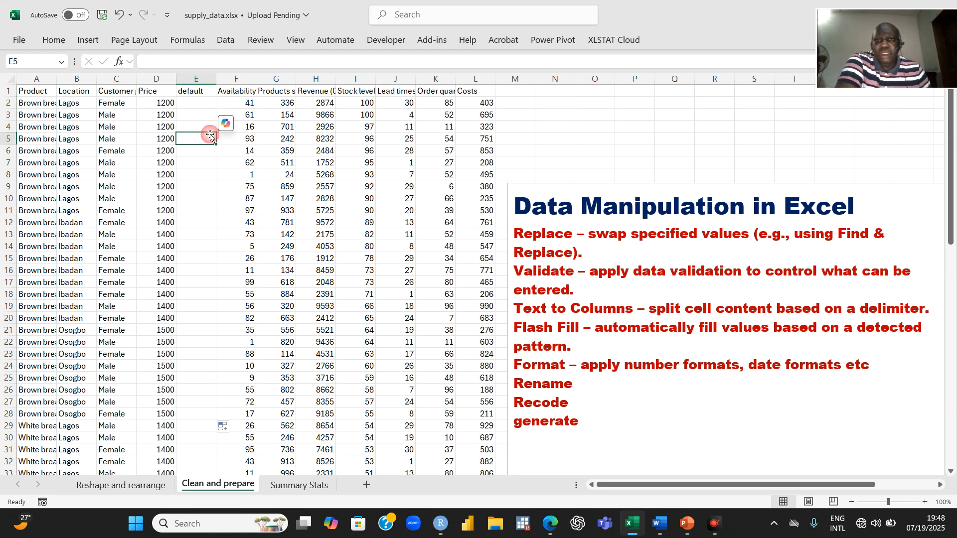
Step: Try to run Text to Columns on the empty cell E2, and dismiss the message
left_click(199, 103)
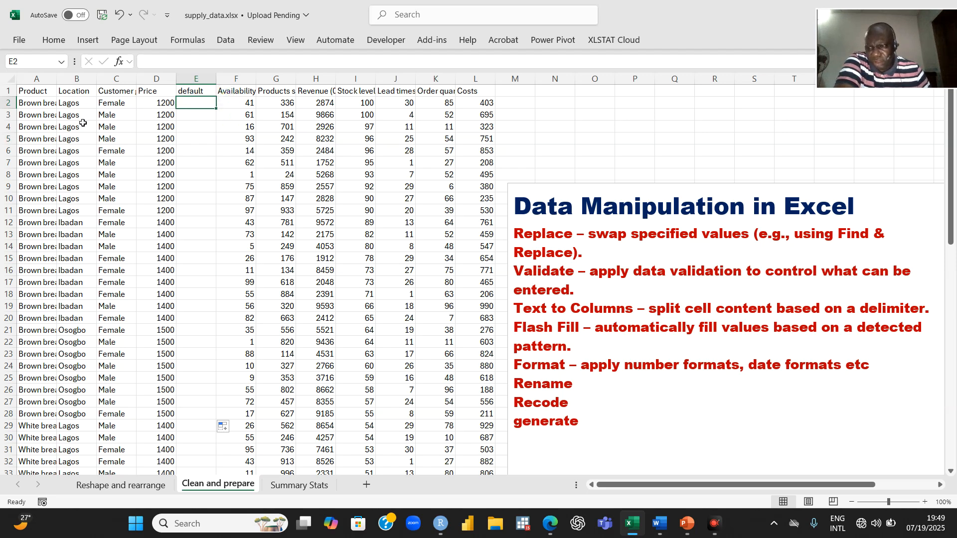
left_click(45, 106)
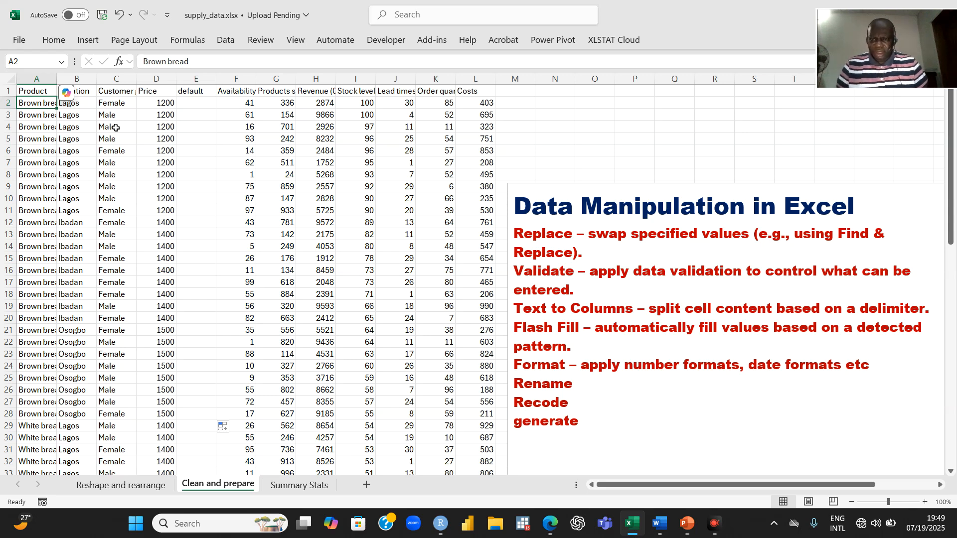
left_click(196, 104)
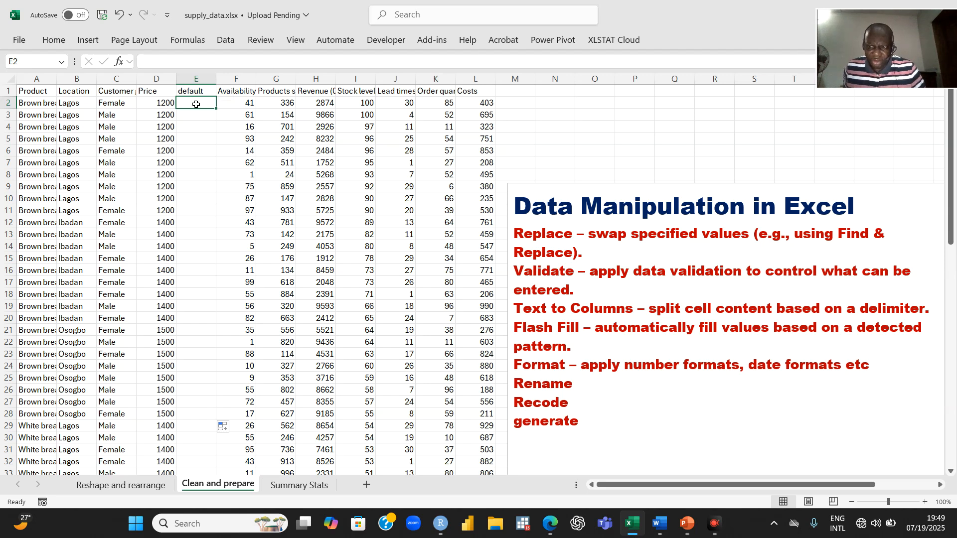
left_click(225, 41)
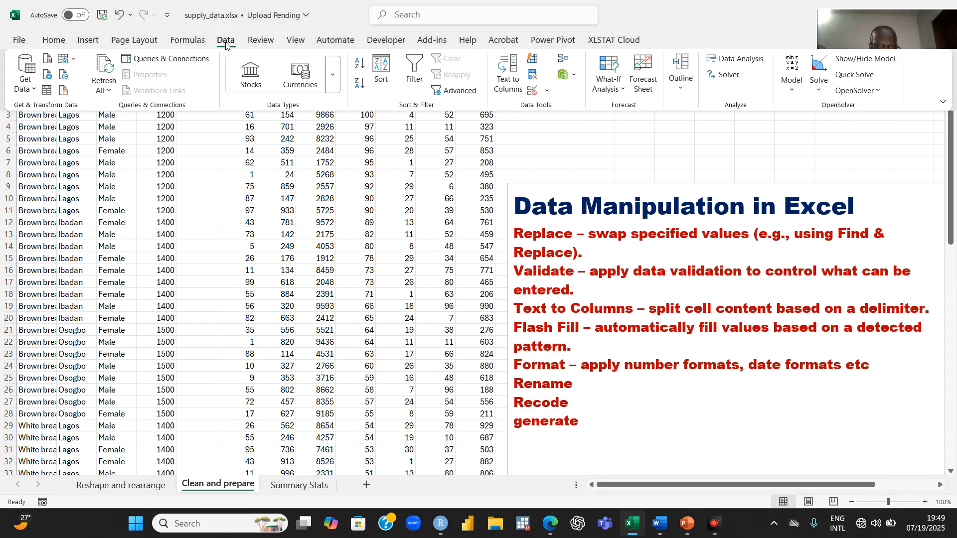
left_click(514, 82)
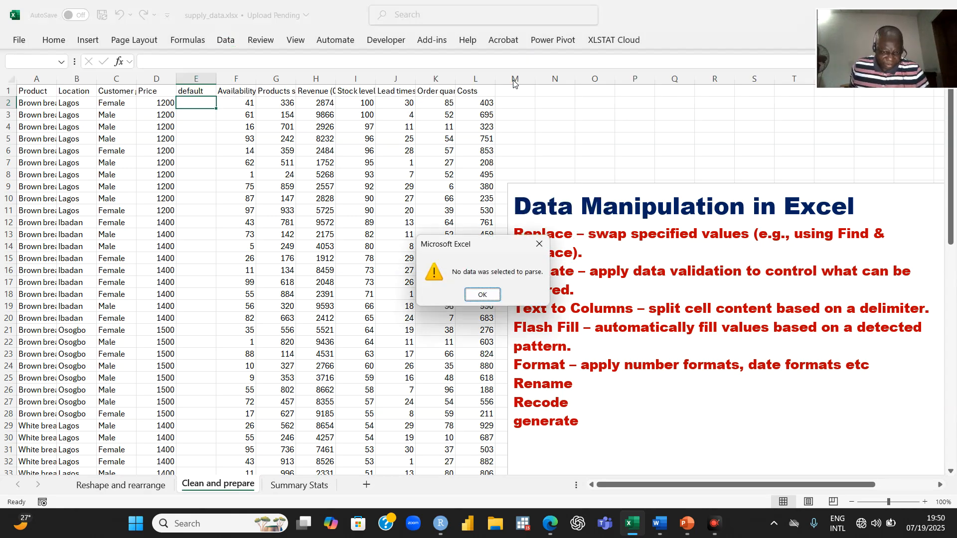
left_click(540, 244)
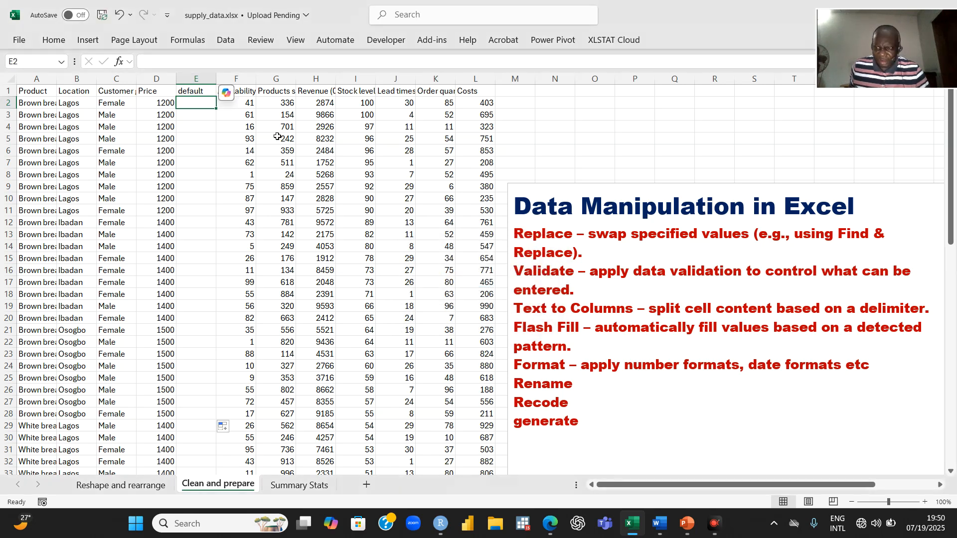
Step: Open the Text to Columns wizard for the product in cell A2, check its data preview and close it
left_click(43, 104)
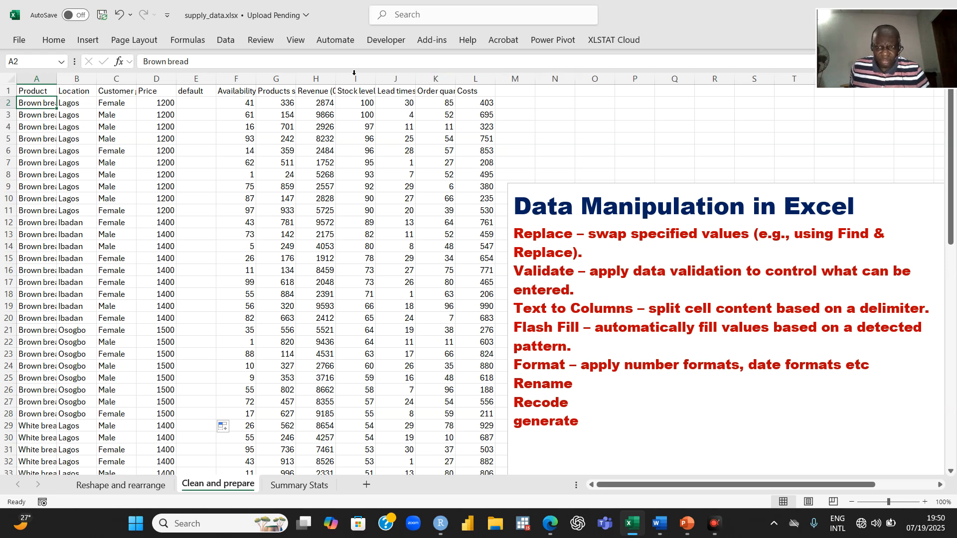
left_click(224, 43)
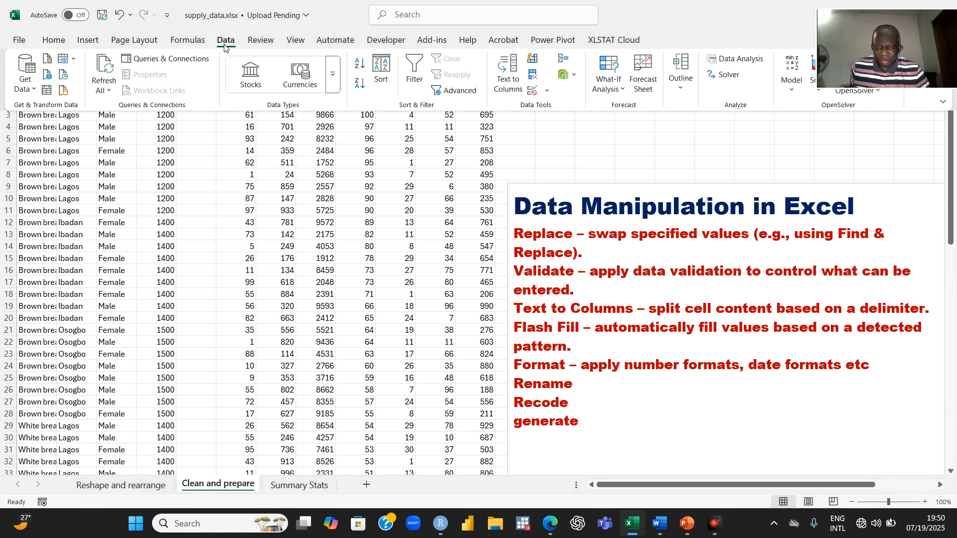
left_click(510, 86)
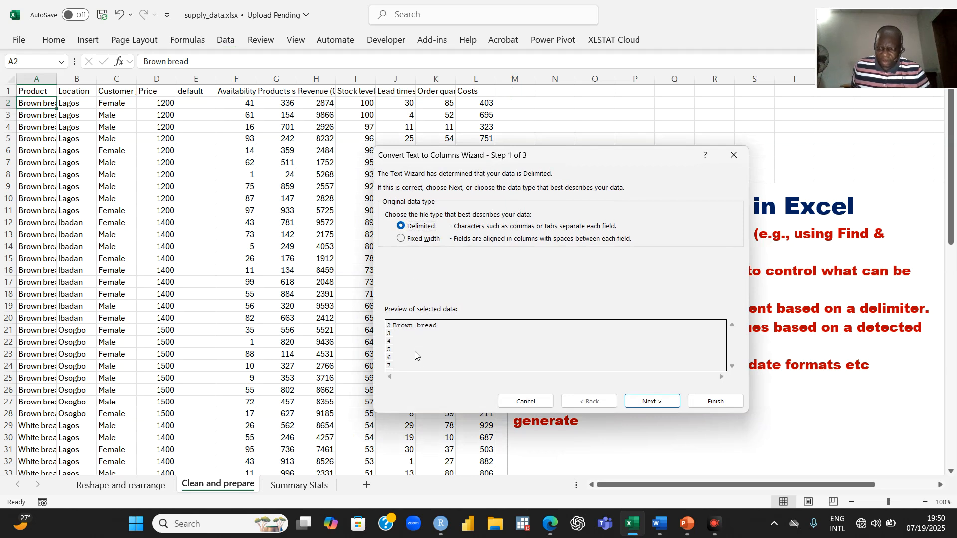
left_click(738, 157)
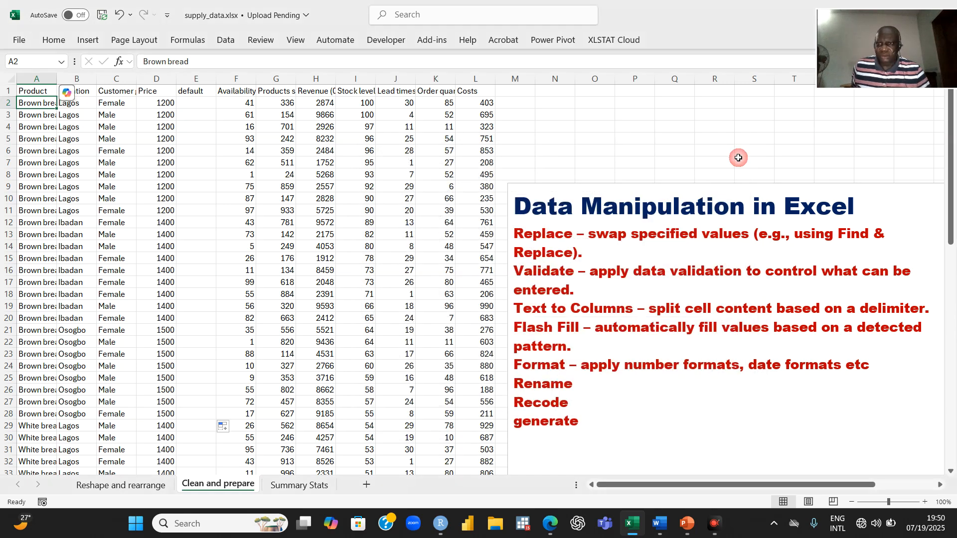
Step: Insert an entire blank column before the Location column
left_click(81, 94)
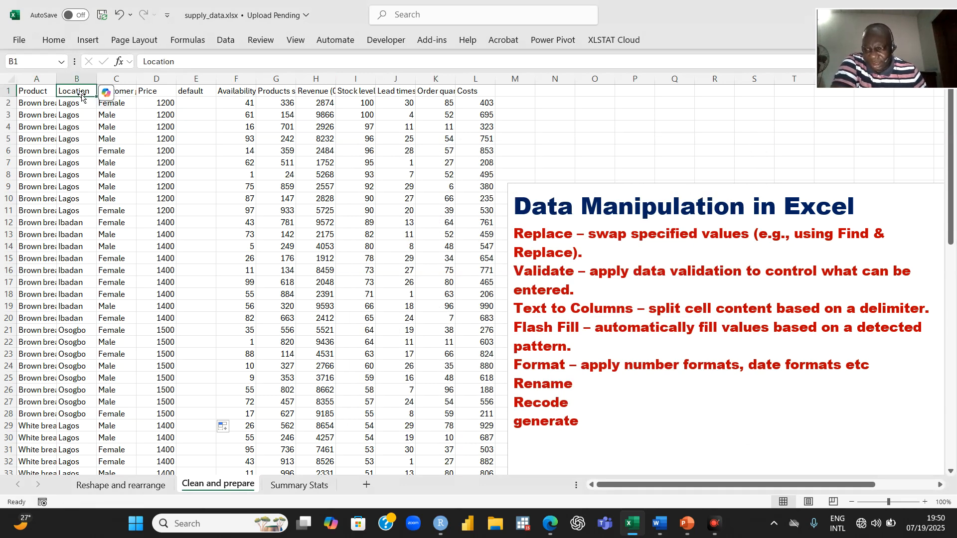
right_click(78, 94)
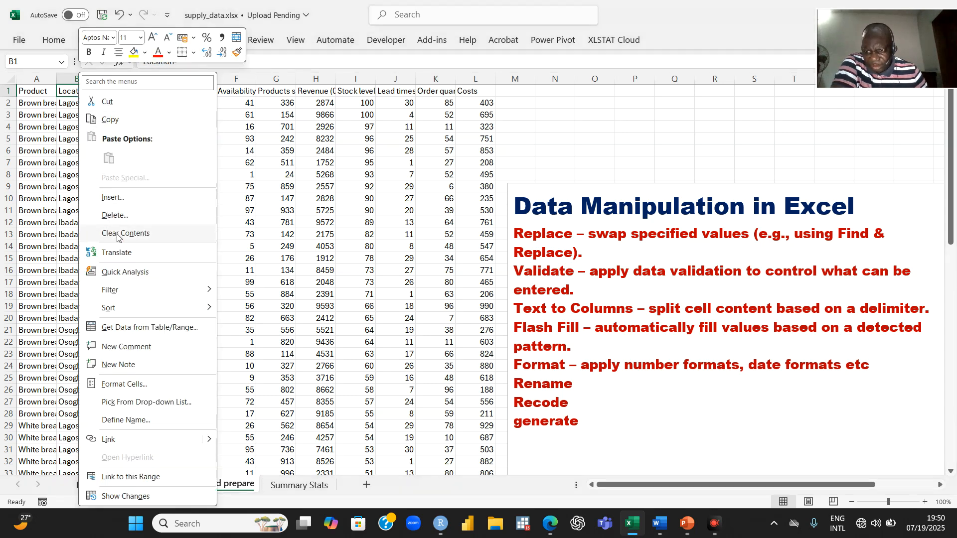
mouse_move(119, 310)
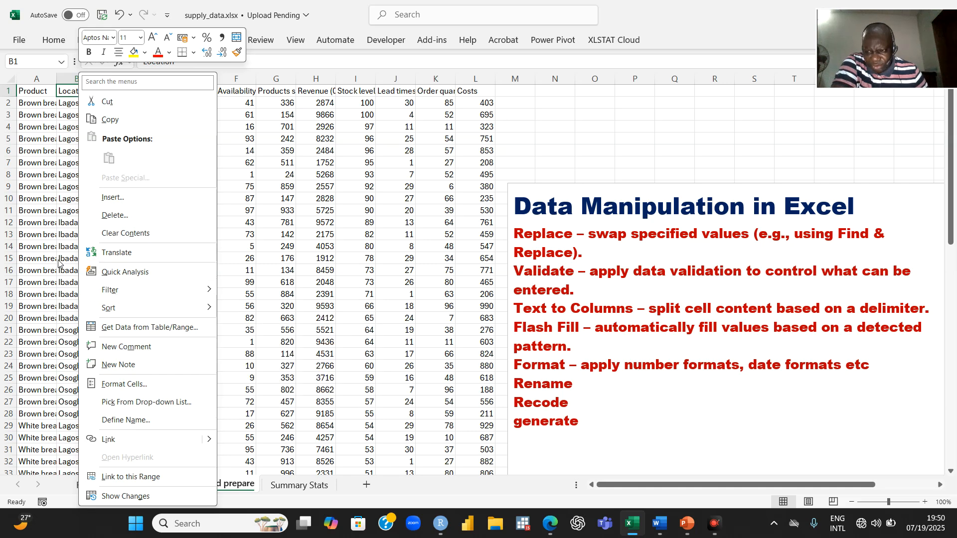
left_click(108, 198)
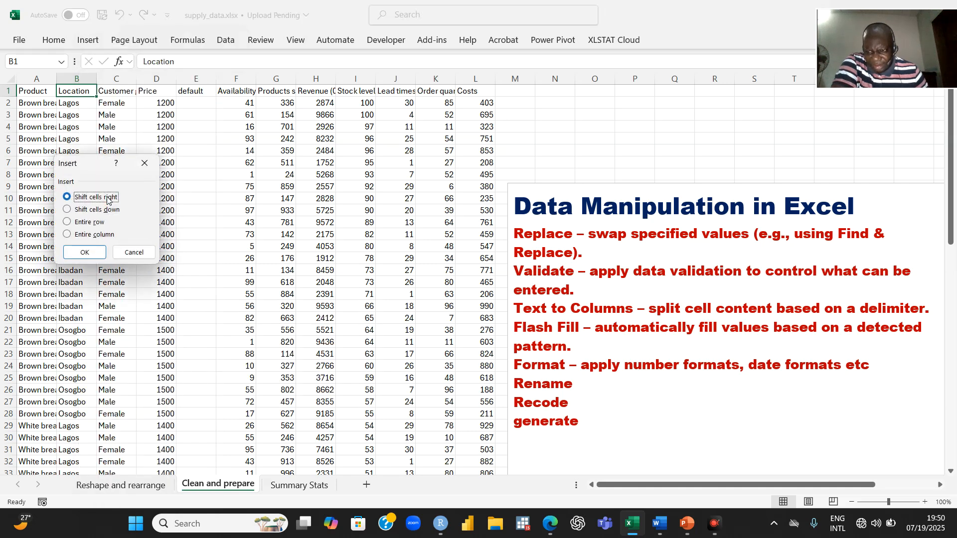
left_click(97, 234)
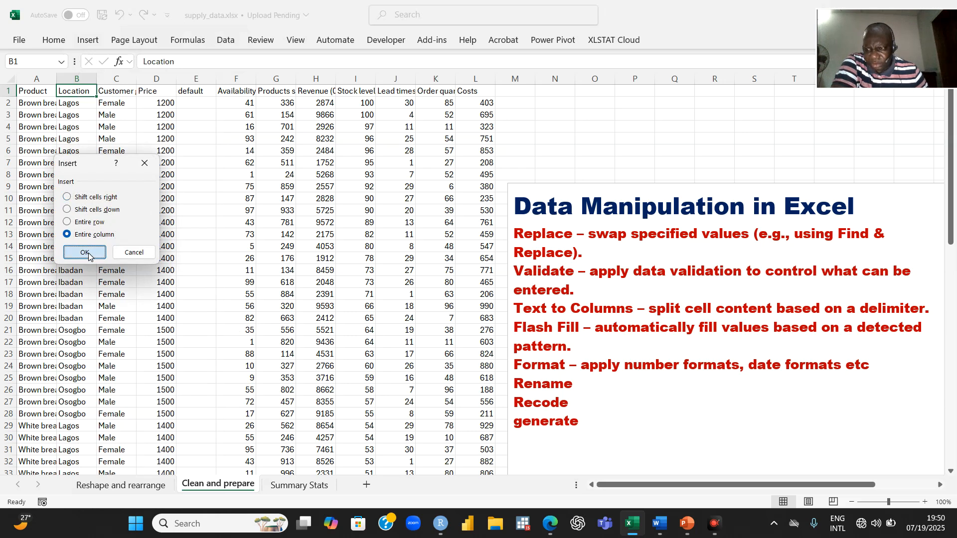
left_click(85, 253)
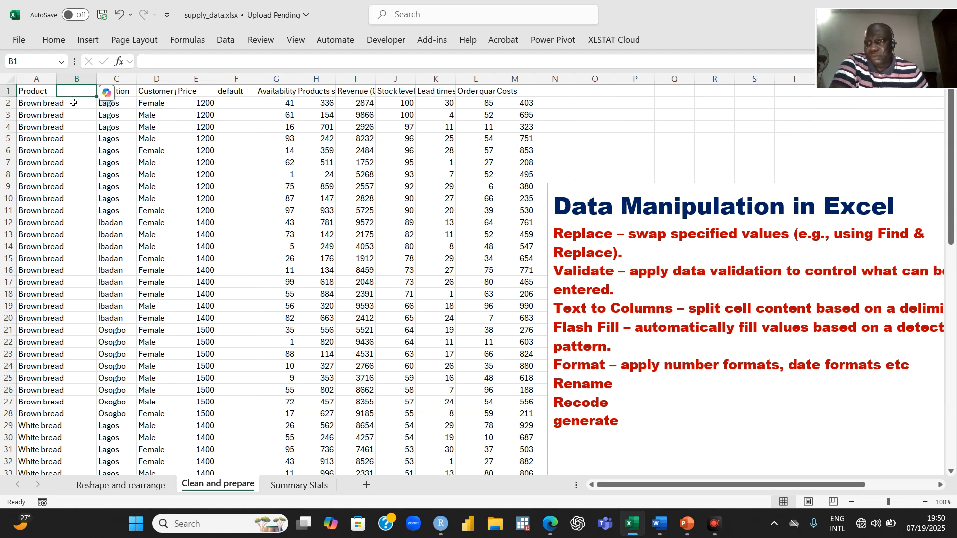
Step: Split the product in cell A2 into two columns with Text to Columns, delimited by tab and space
left_click(42, 104)
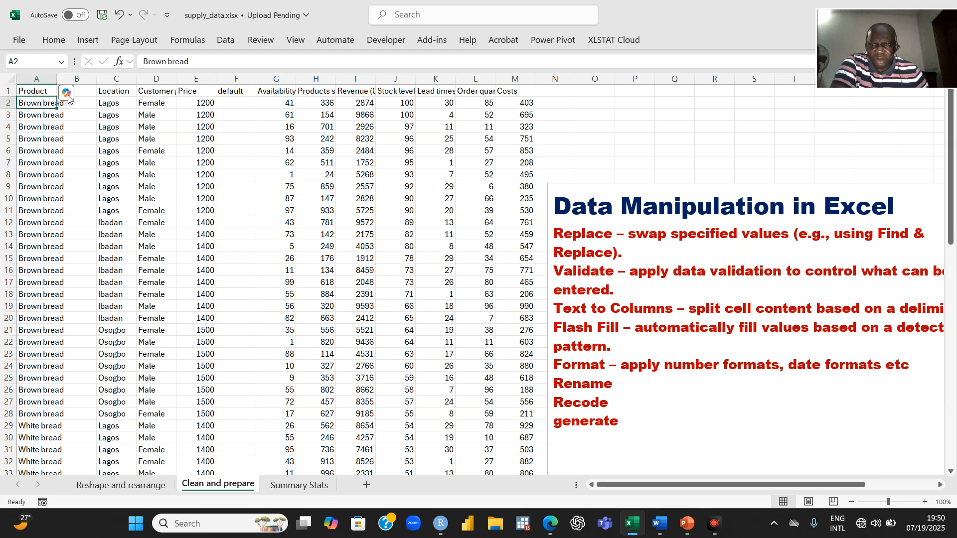
left_click(228, 36)
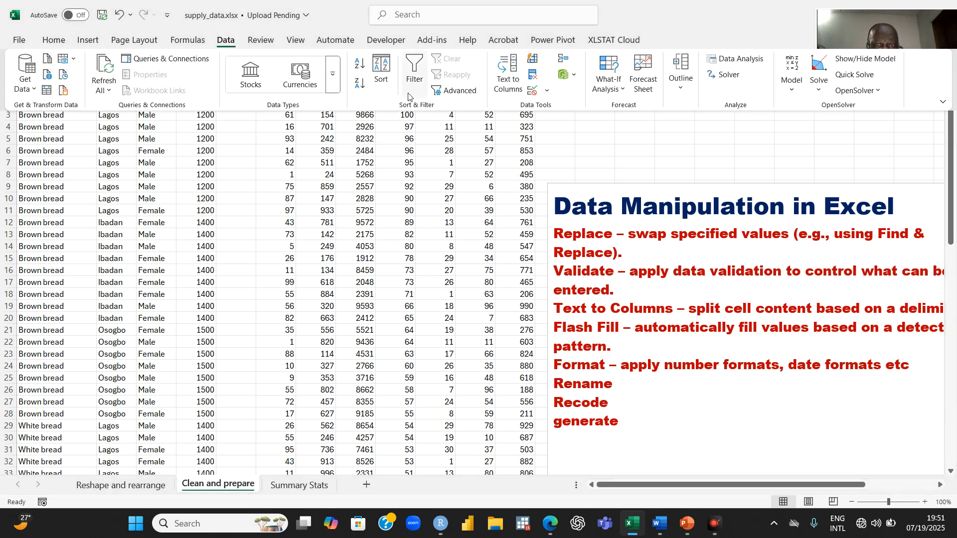
left_click(510, 80)
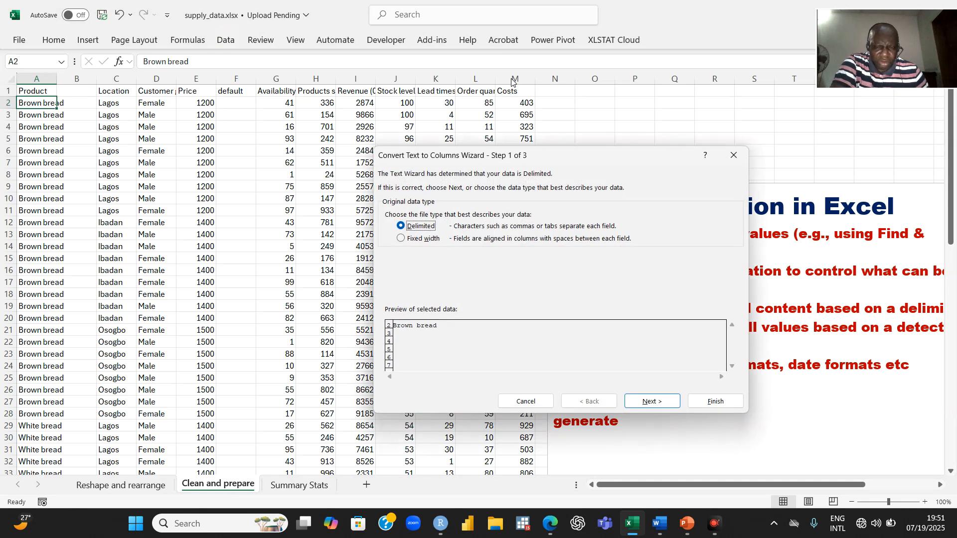
left_click(651, 403)
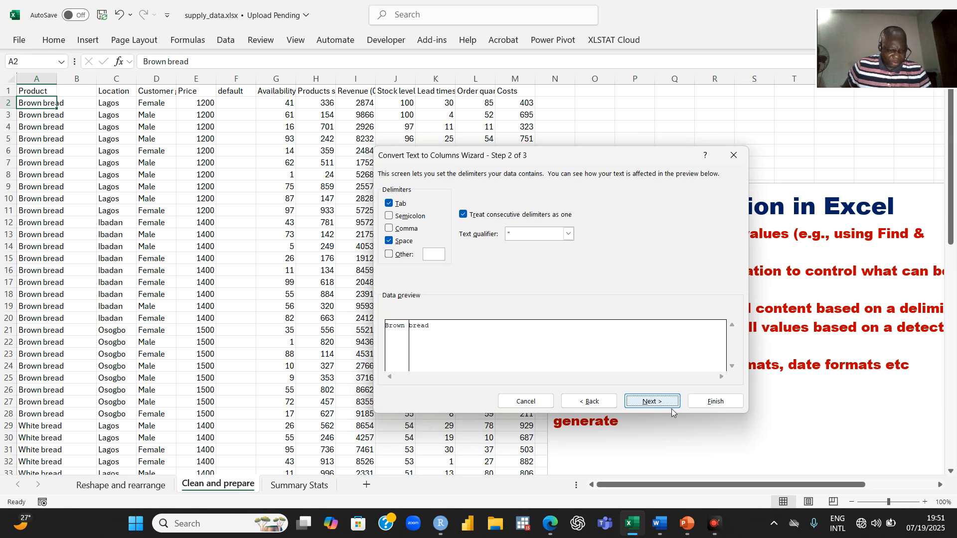
left_click(715, 402)
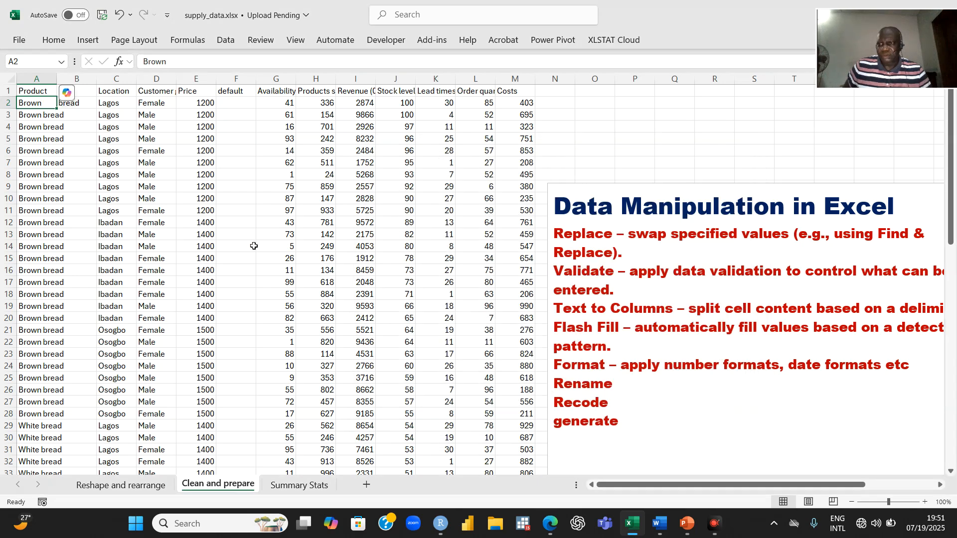
left_click(84, 118)
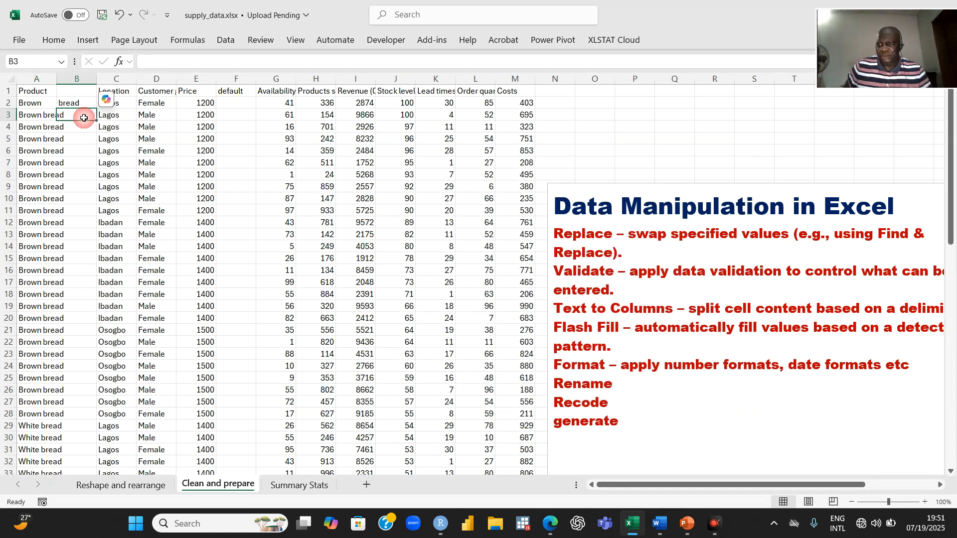
left_click(66, 104)
Step: Fill the split product values in A2:B2 down through row 7
left_click(41, 103)
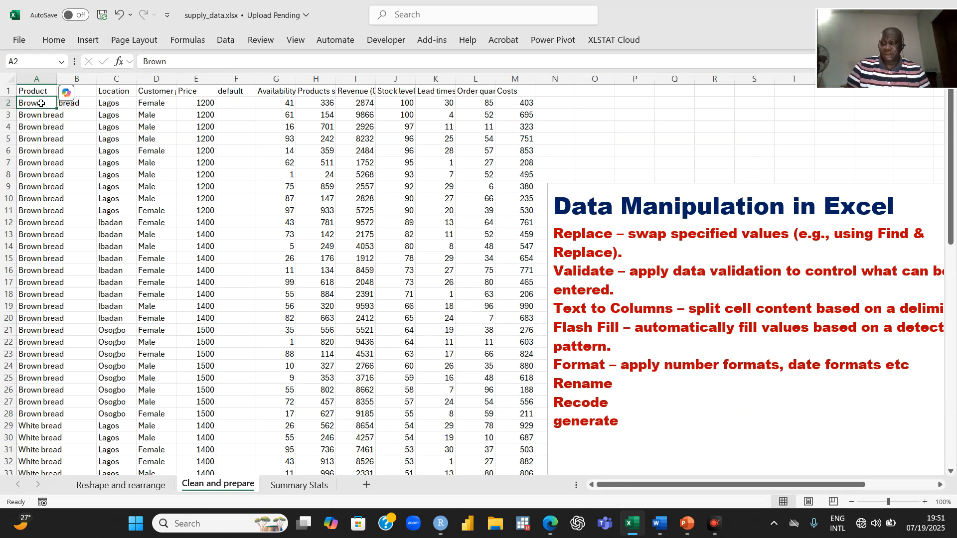
key("shift+Right")
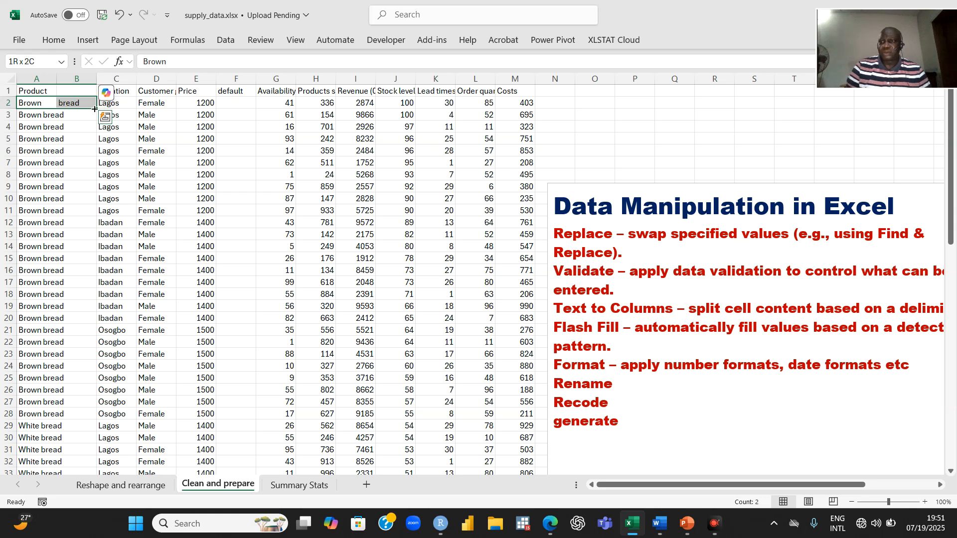
left_click_drag(97, 110, 98, 166)
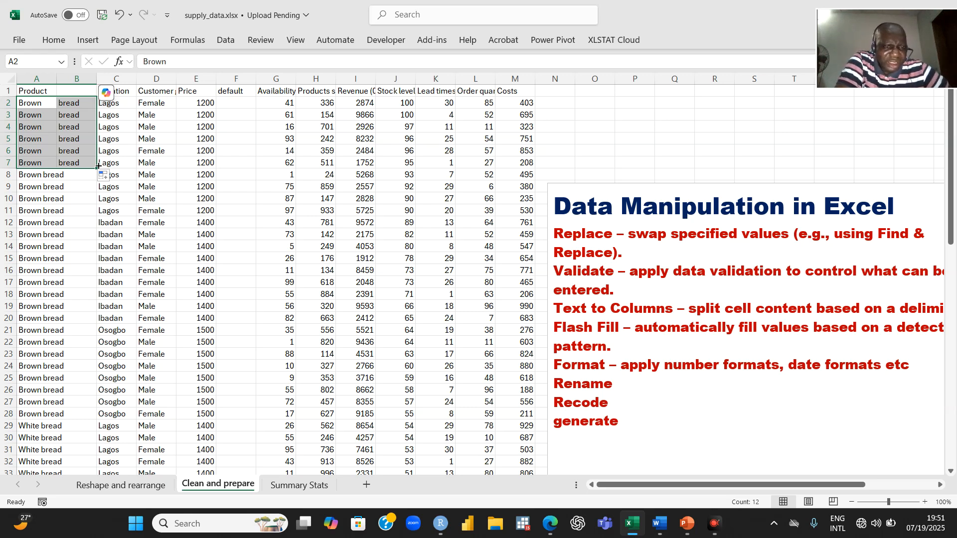
Step: Undo the fill and split of the product names, and delete the empty column B beside Product
left_click(119, 17)
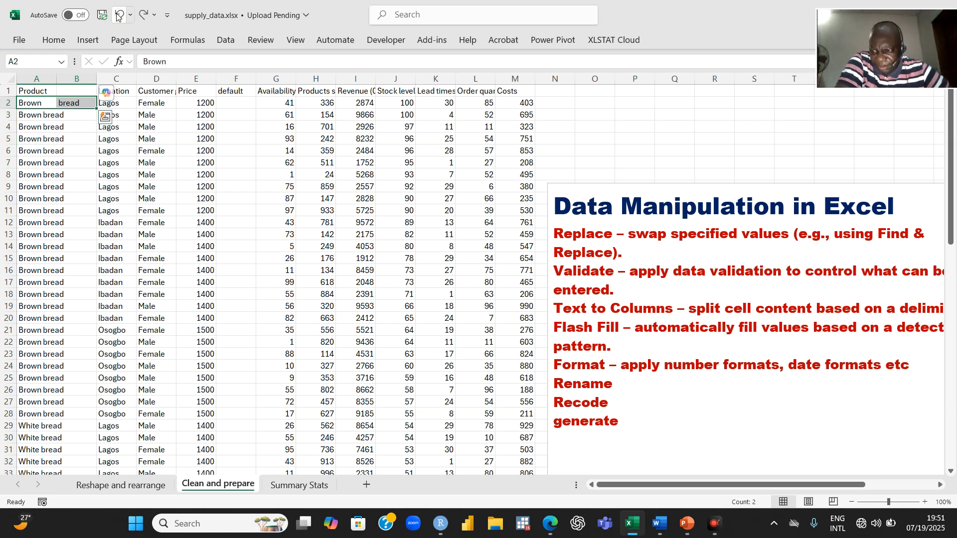
left_click(119, 16)
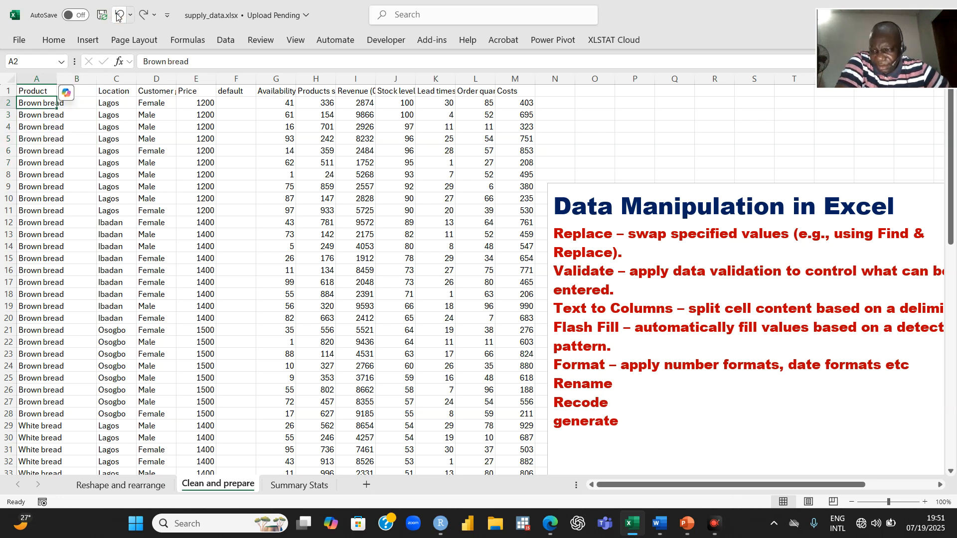
left_click(82, 72)
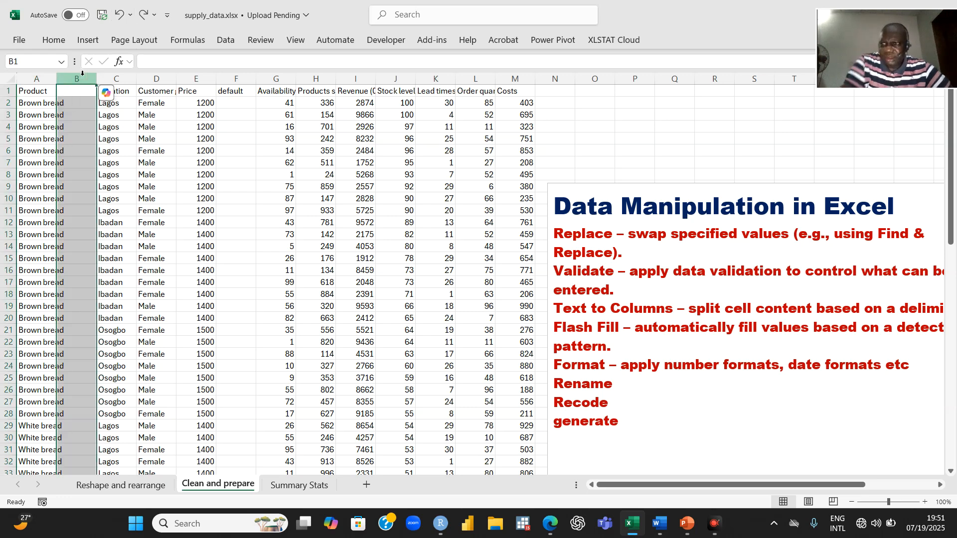
right_click(82, 103)
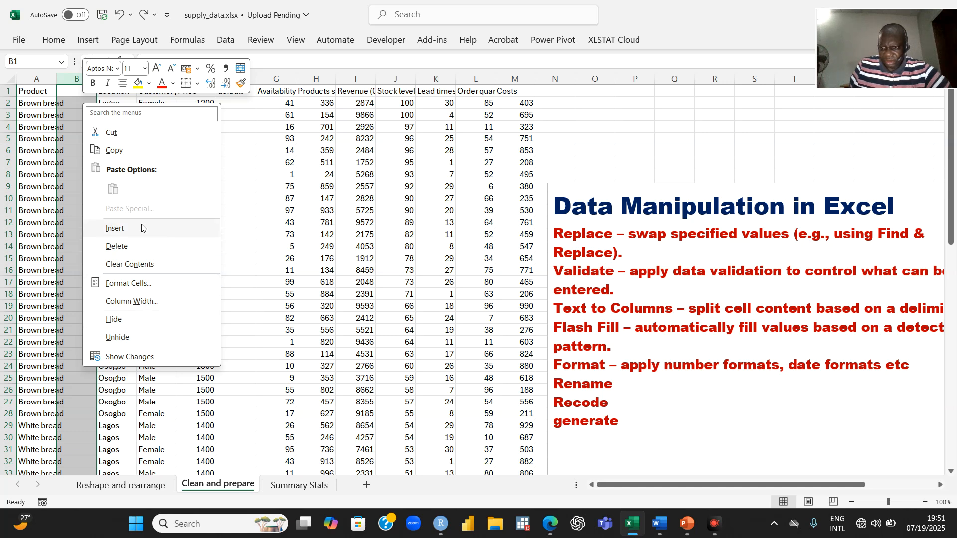
left_click(131, 245)
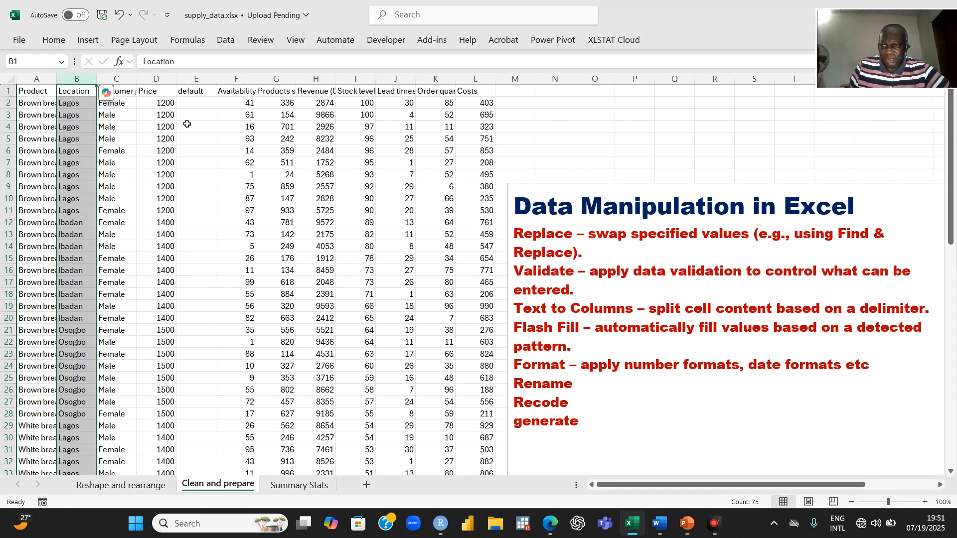
Step: Delete the empty default column E between Price and Availability
left_click(206, 75)
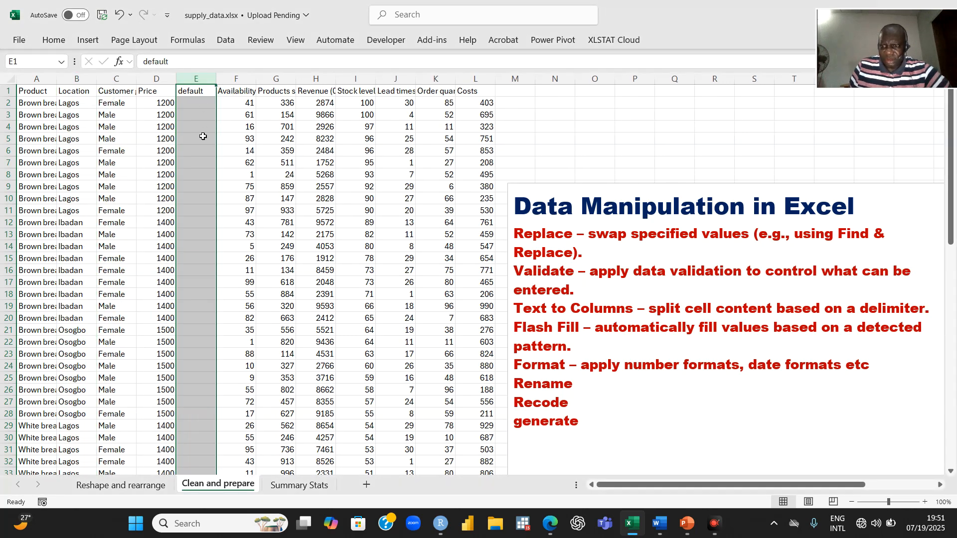
right_click(203, 136)
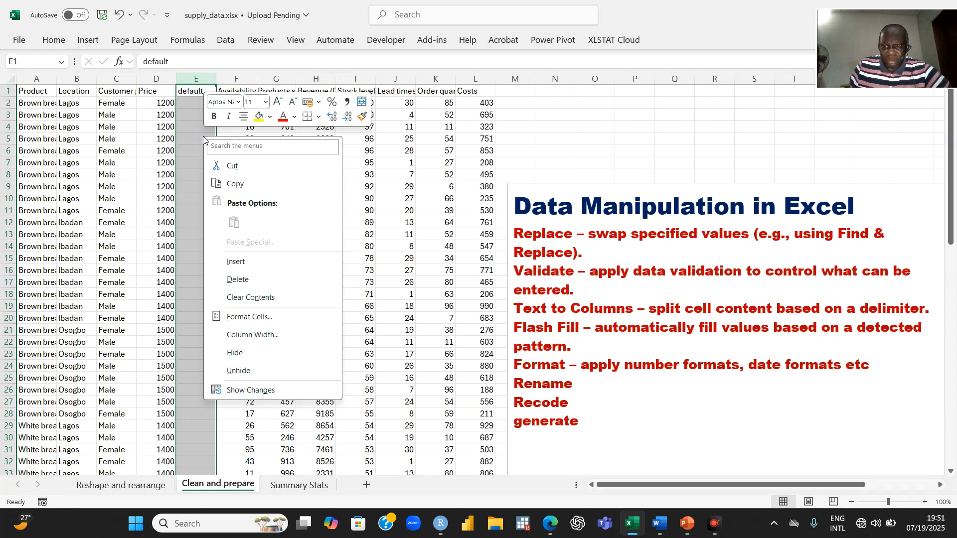
left_click(250, 280)
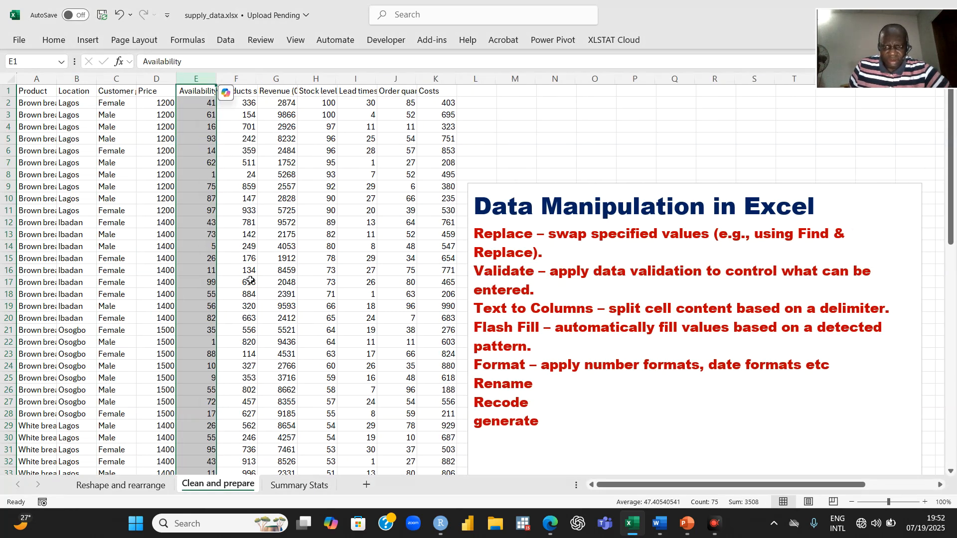
left_click(497, 115)
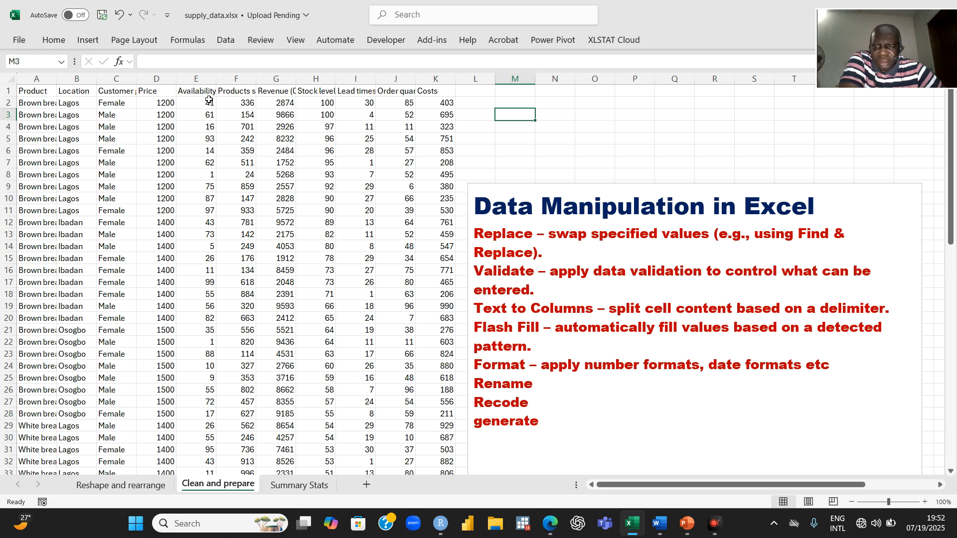
Step: Format the Revenue (000) column from G1 down to the last data row as Number with 2 decimal places
left_click(285, 100)
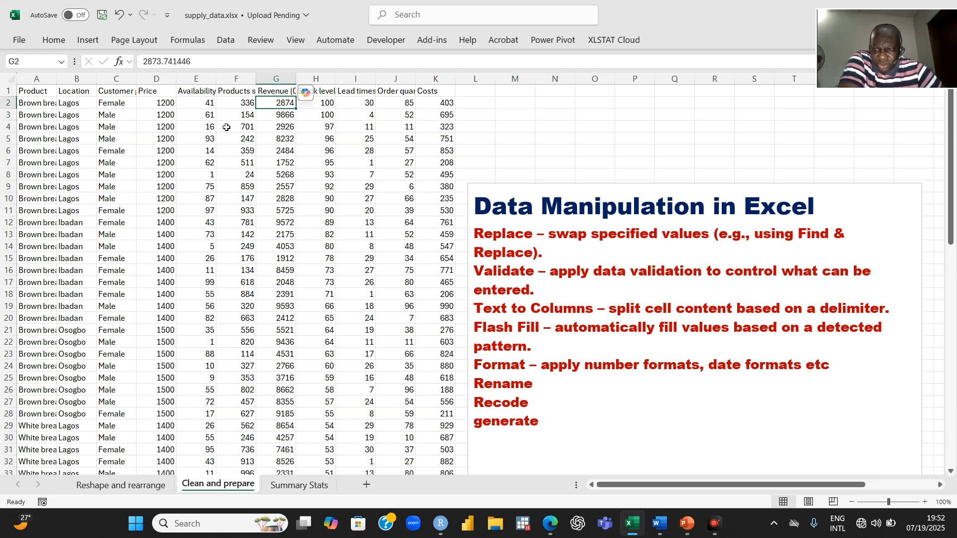
left_click(271, 93)
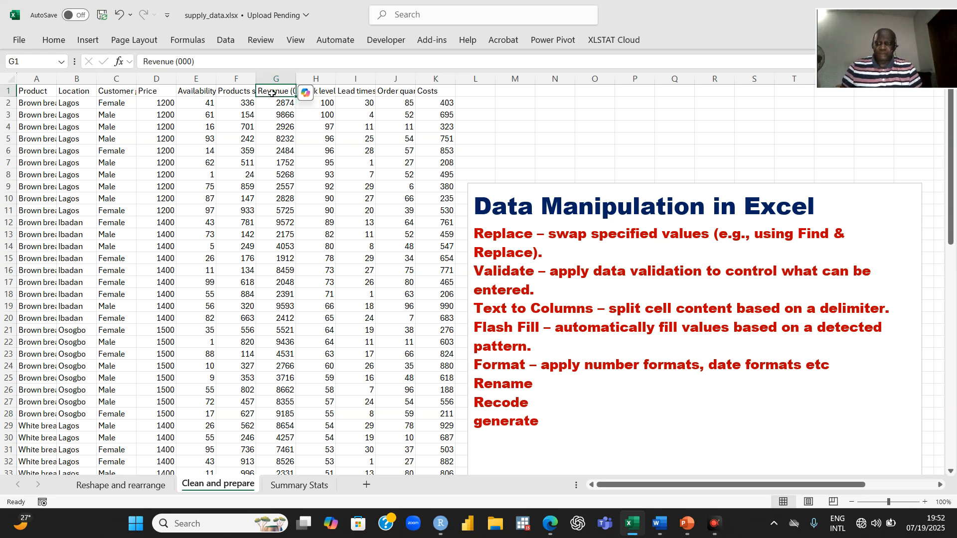
key("ctrl+shift+Down")
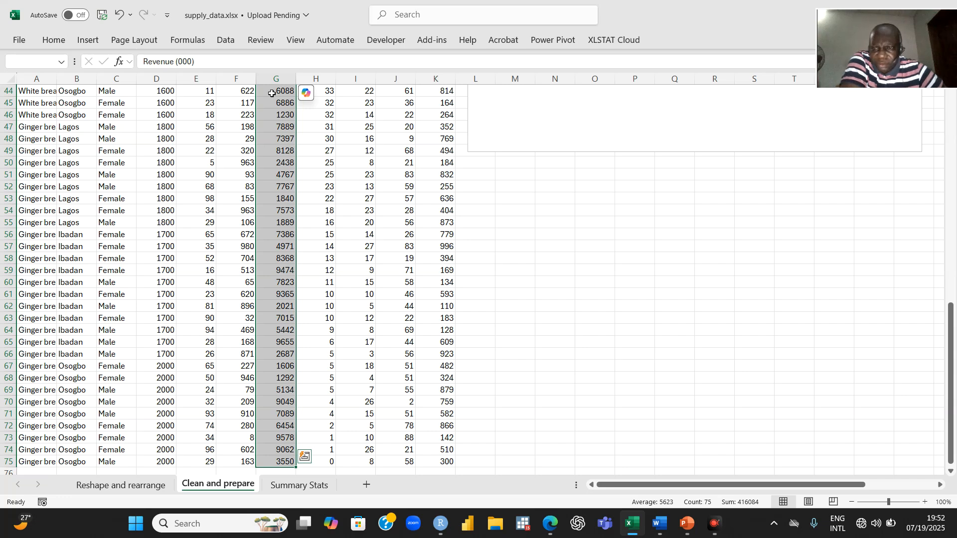
right_click(272, 105)
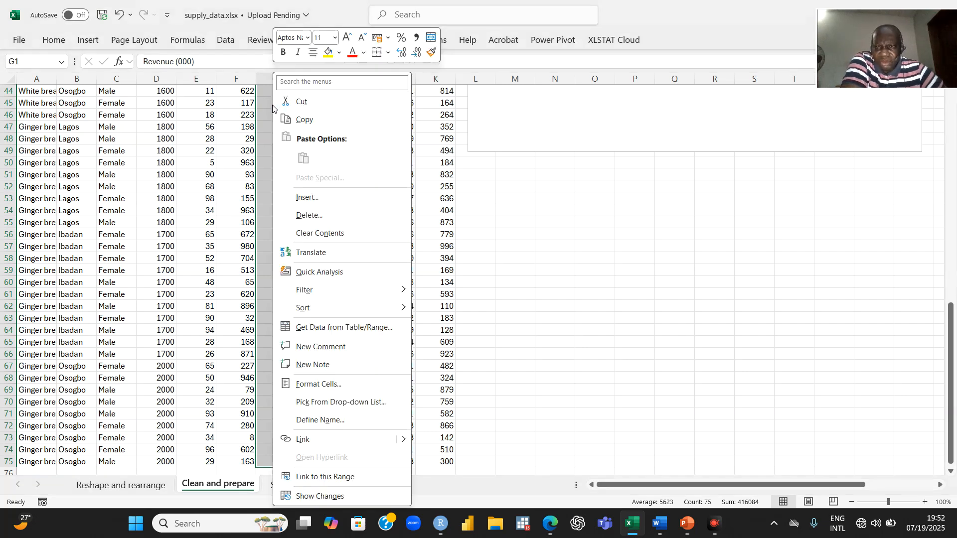
left_click(324, 389)
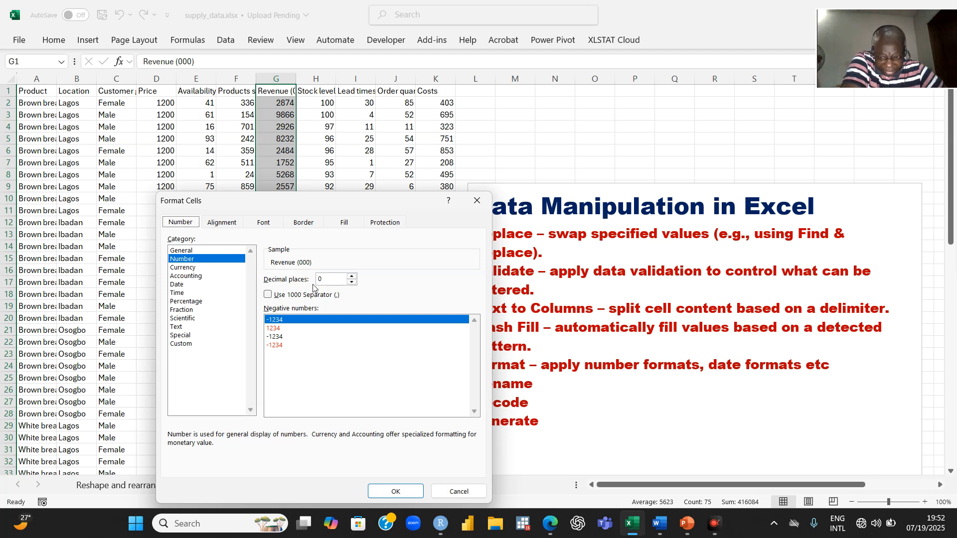
left_click(351, 276)
left_click(351, 277)
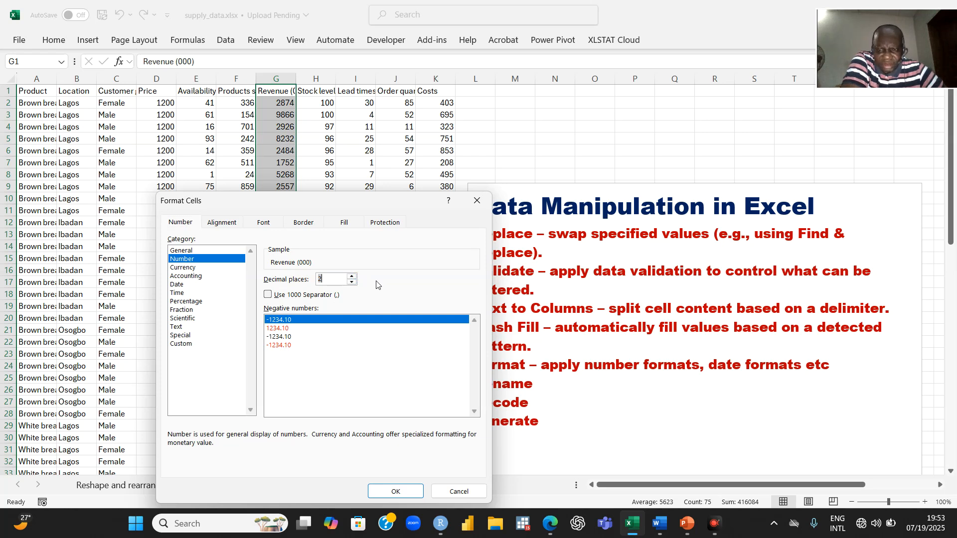
left_click(395, 492)
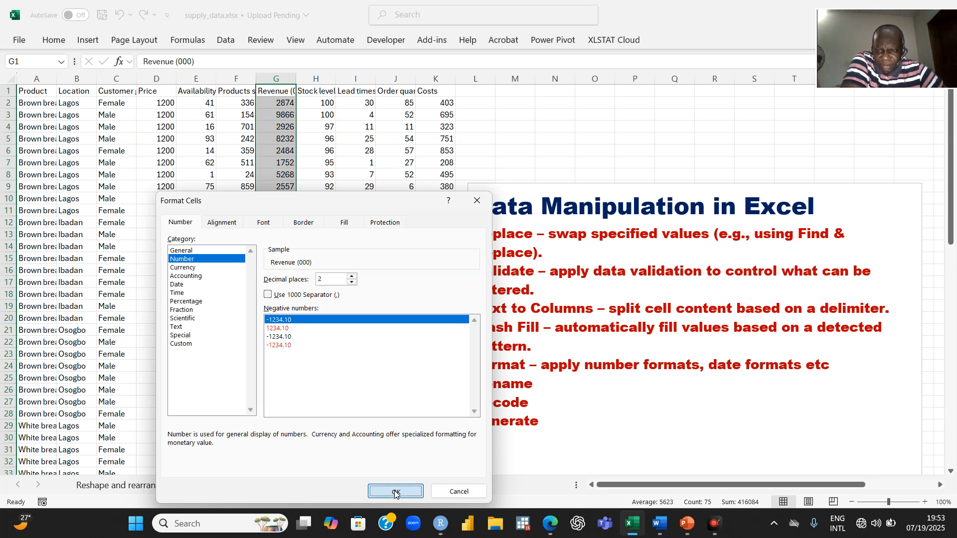
left_click(293, 116)
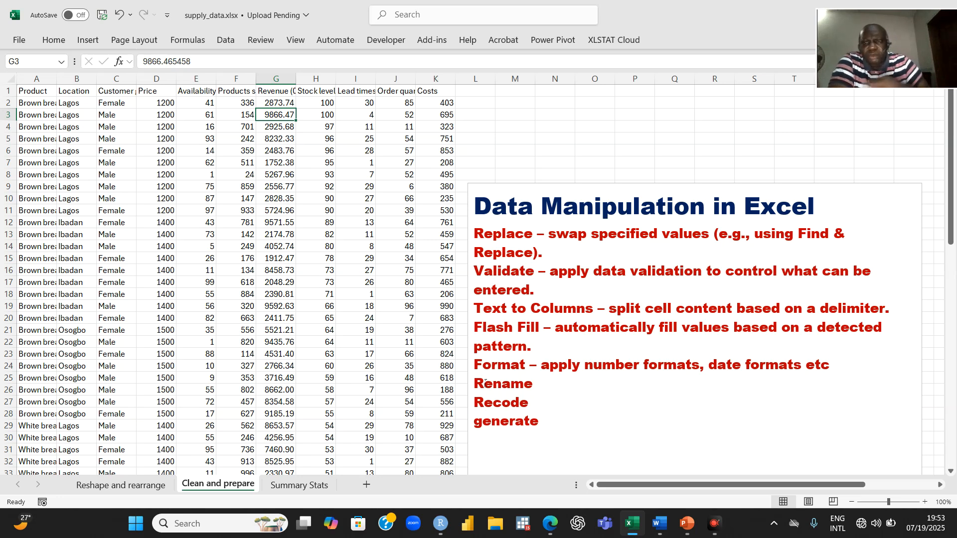
Step: Rename the Revenue (000) header in cell G1 as Income
left_click(280, 90)
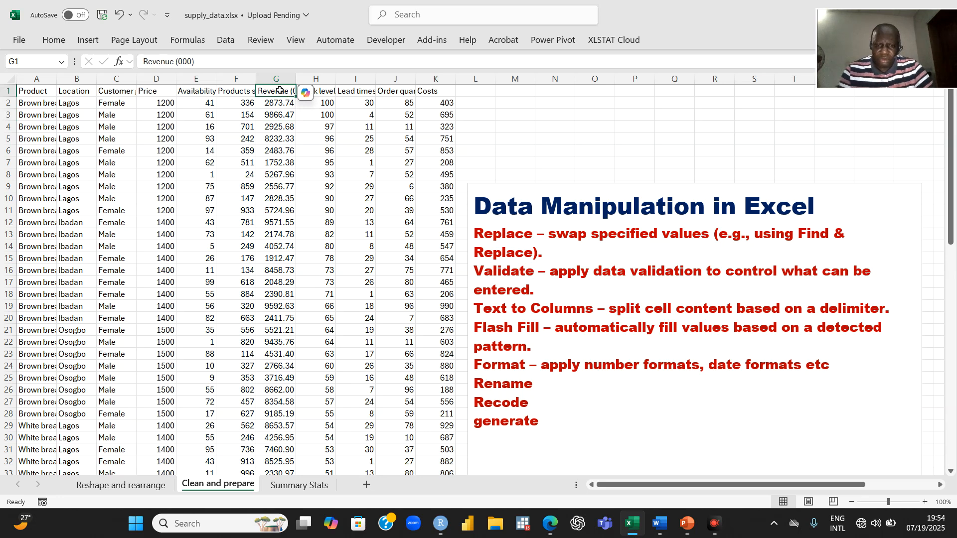
type("Incom")
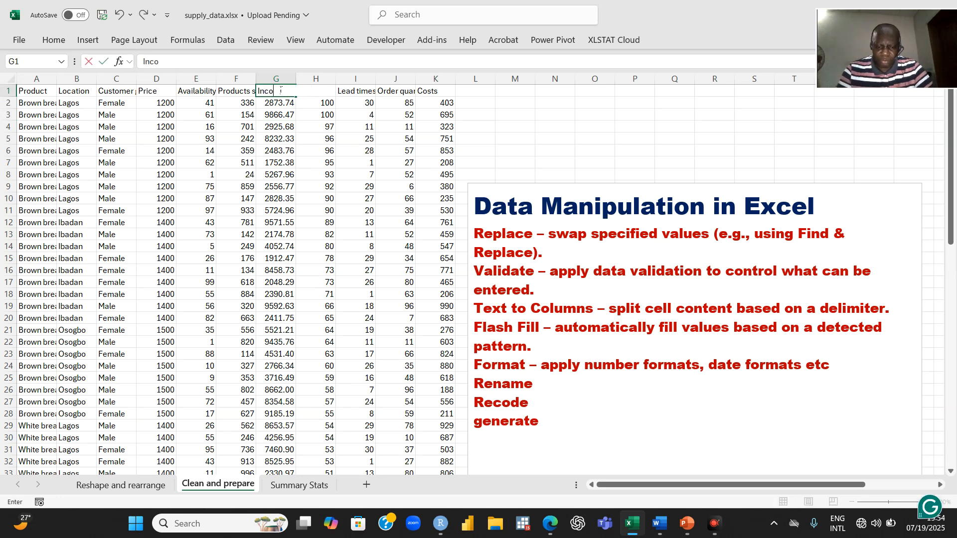
left_click(312, 128)
left_click(276, 91)
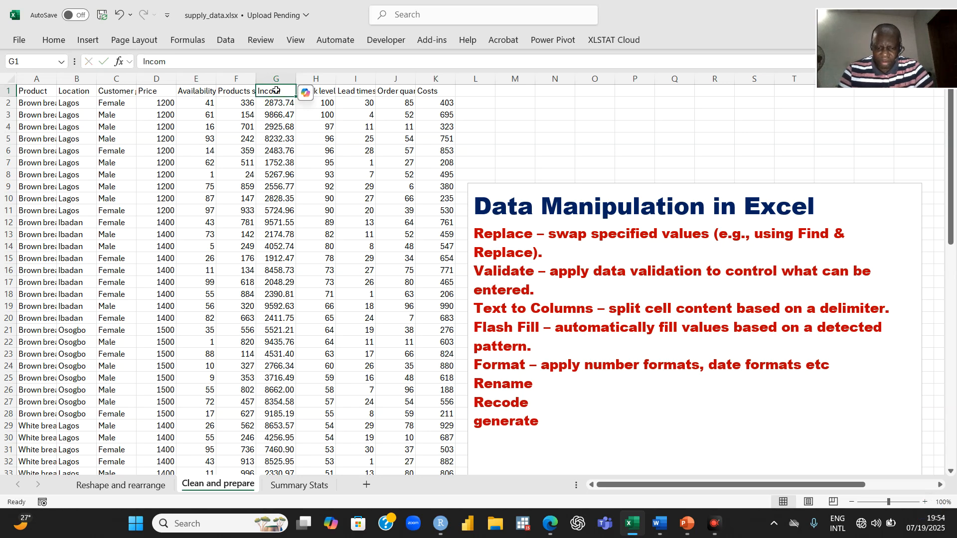
type("Income")
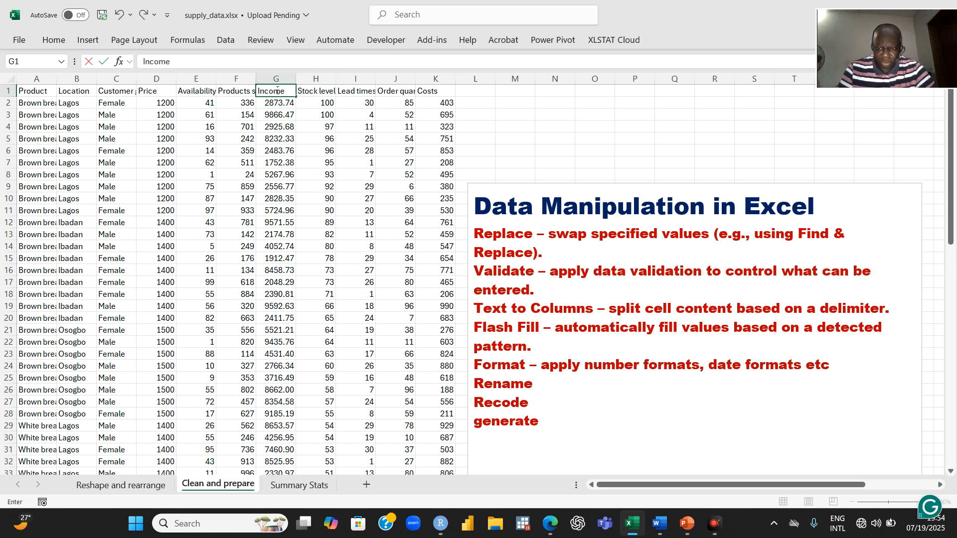
Step: Commit the Income header in G1 and insert an entire blank column at column L
left_click(304, 126)
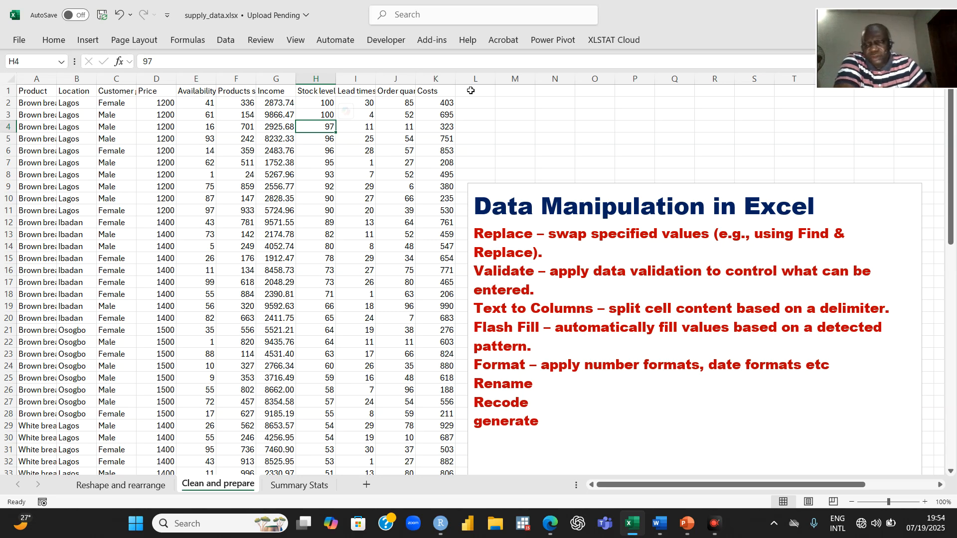
left_click(205, 93)
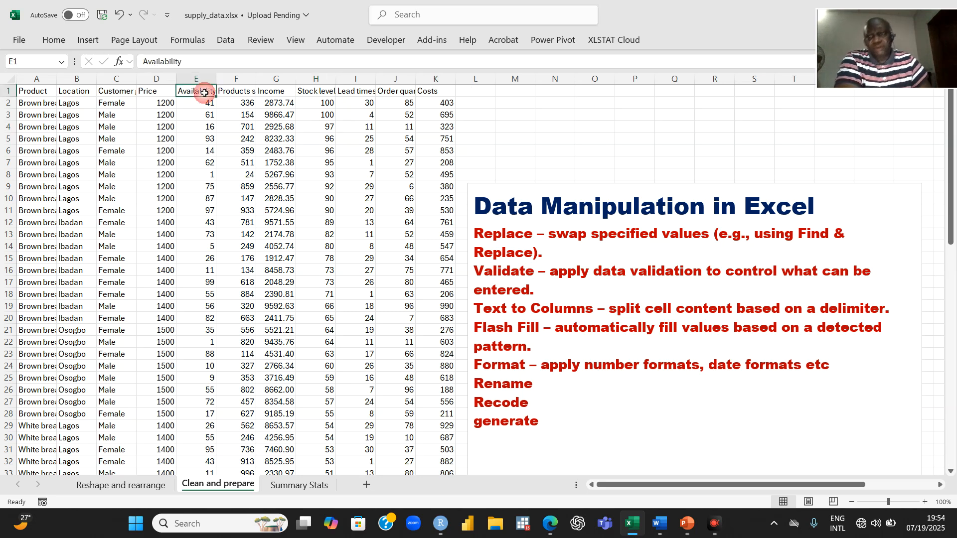
left_click(471, 91)
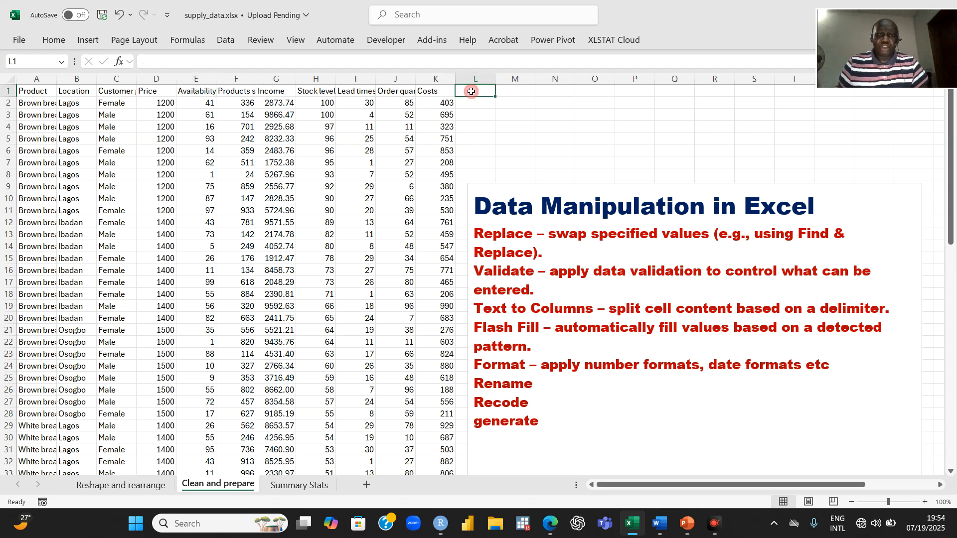
right_click(471, 91)
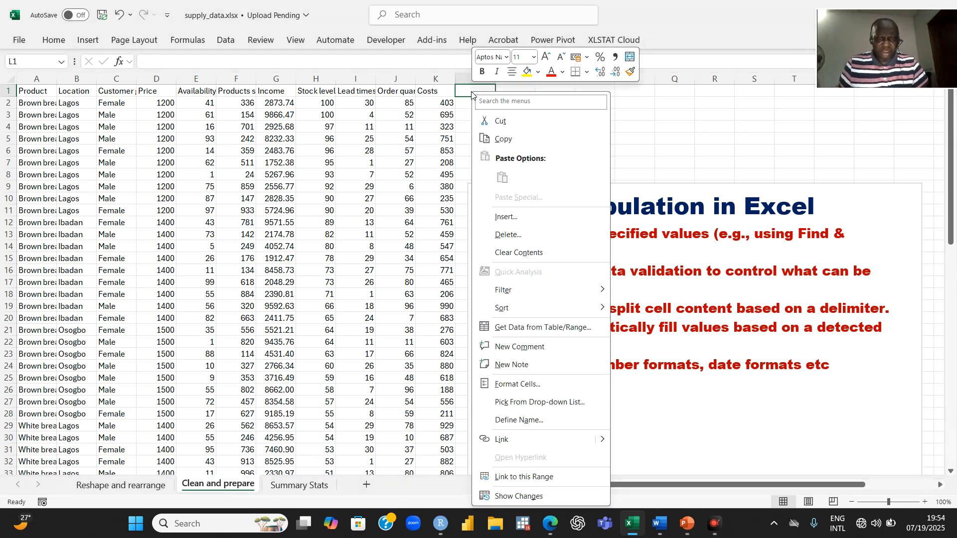
left_click(508, 219)
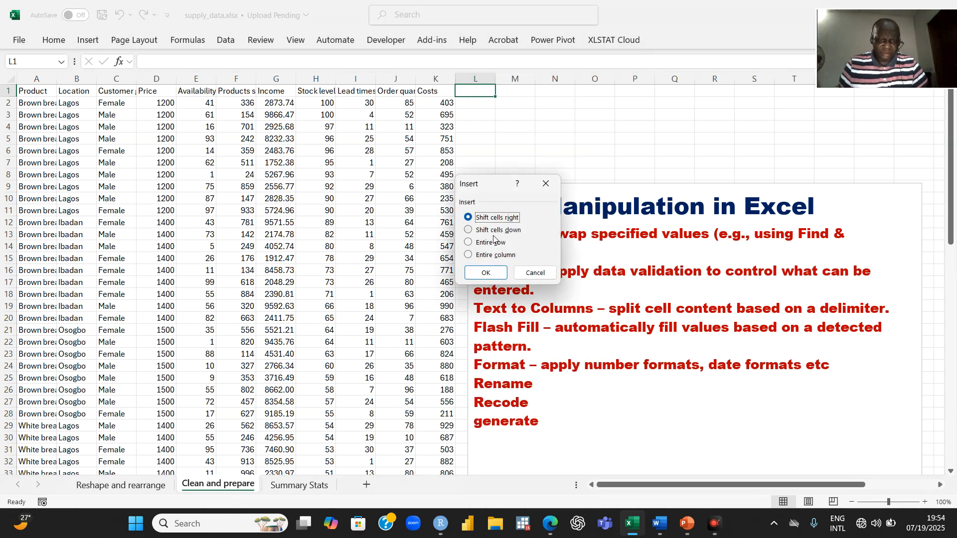
left_click(486, 273)
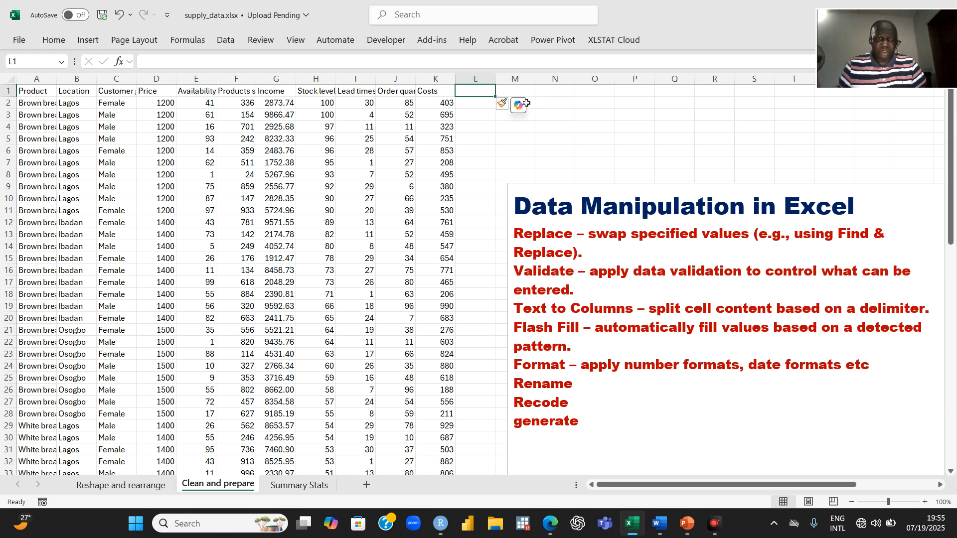
Step: Label cell N2 as Max and cell N3 as Min beside the data table
left_click(545, 103)
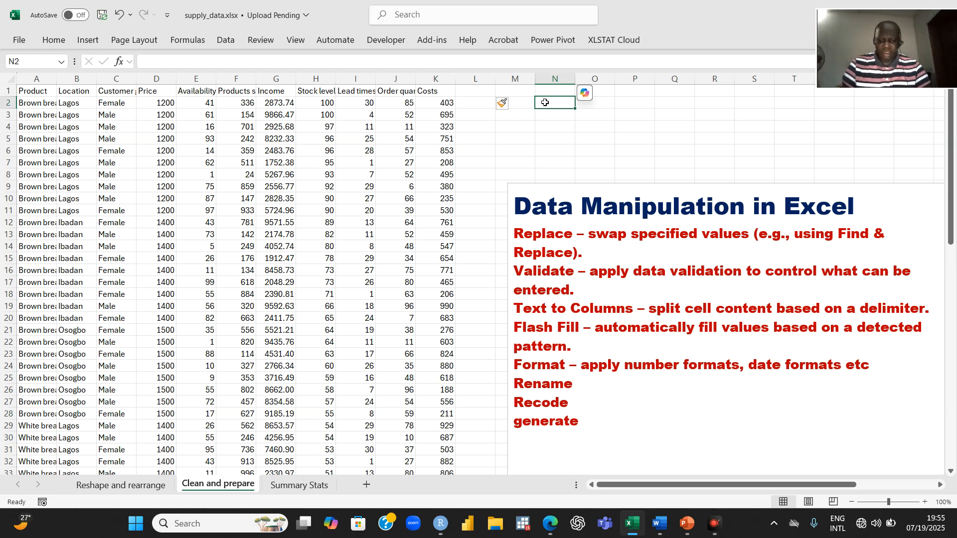
type("Max")
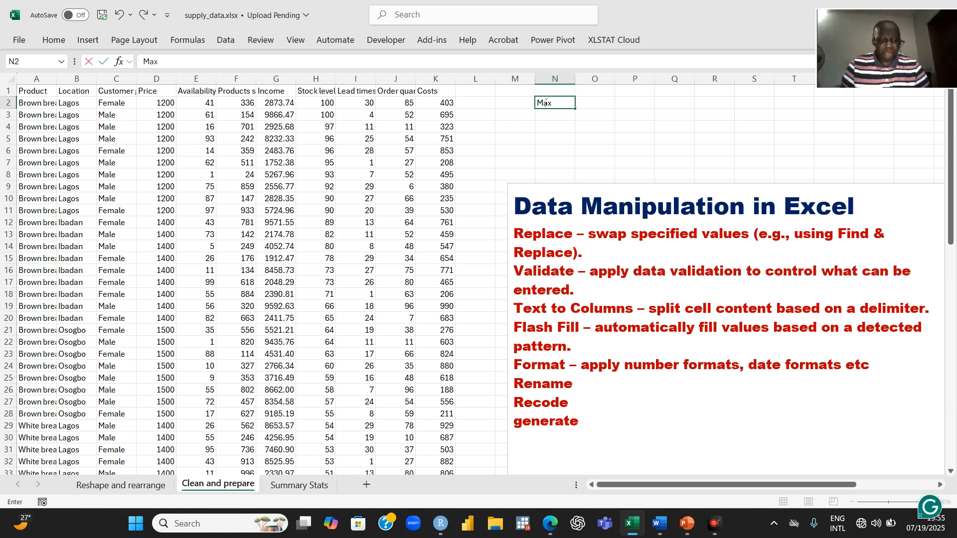
key("Return")
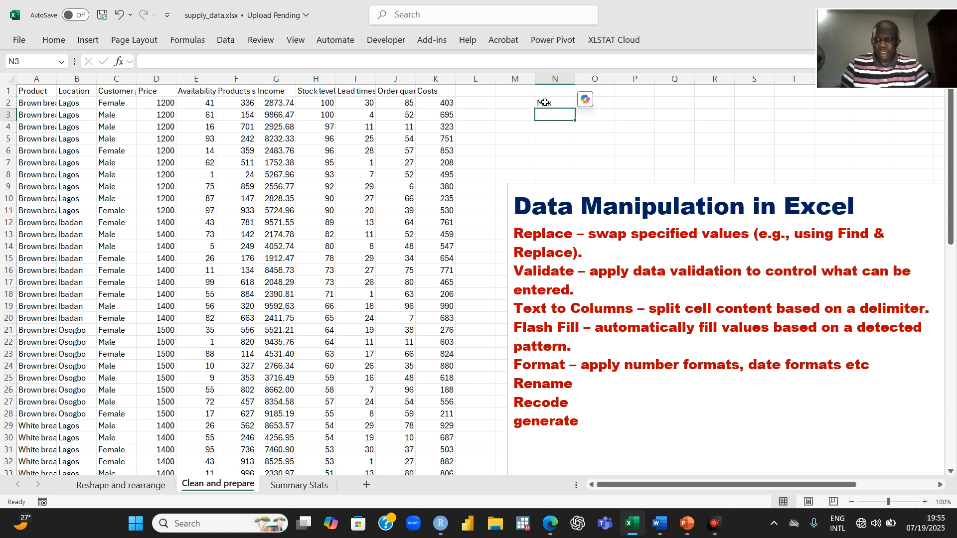
type("Min")
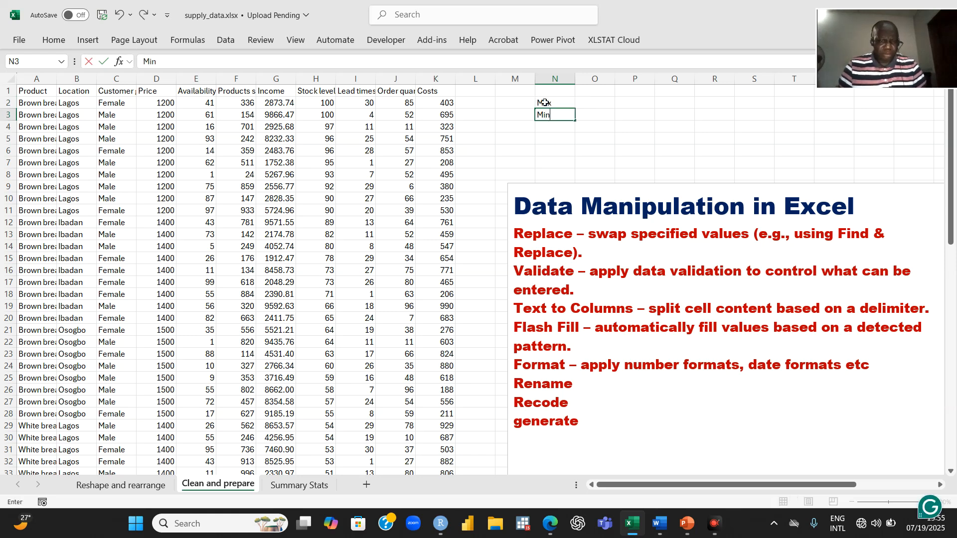
Step: Calculate the maximum Availability value in O2 with the formula =MAX(E2:E75)
left_click(590, 107)
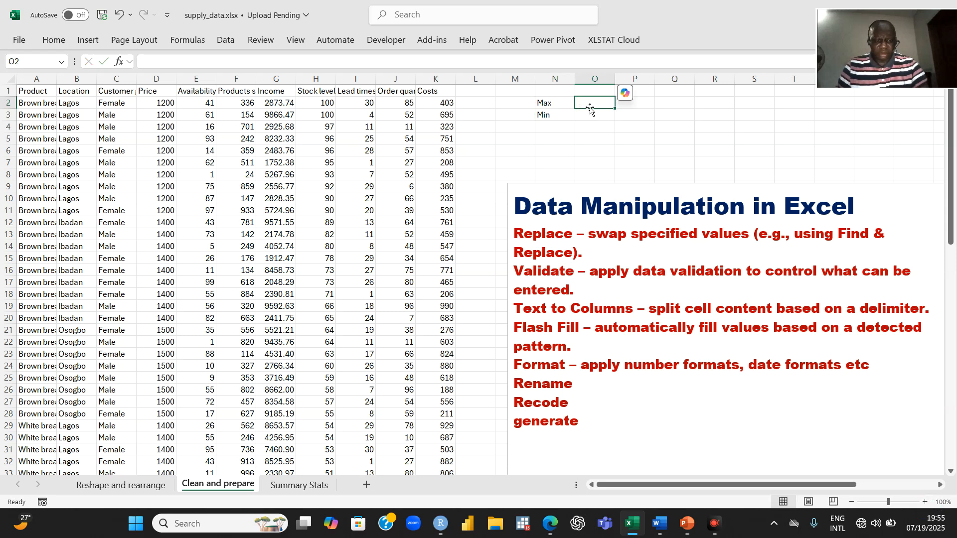
type("=")
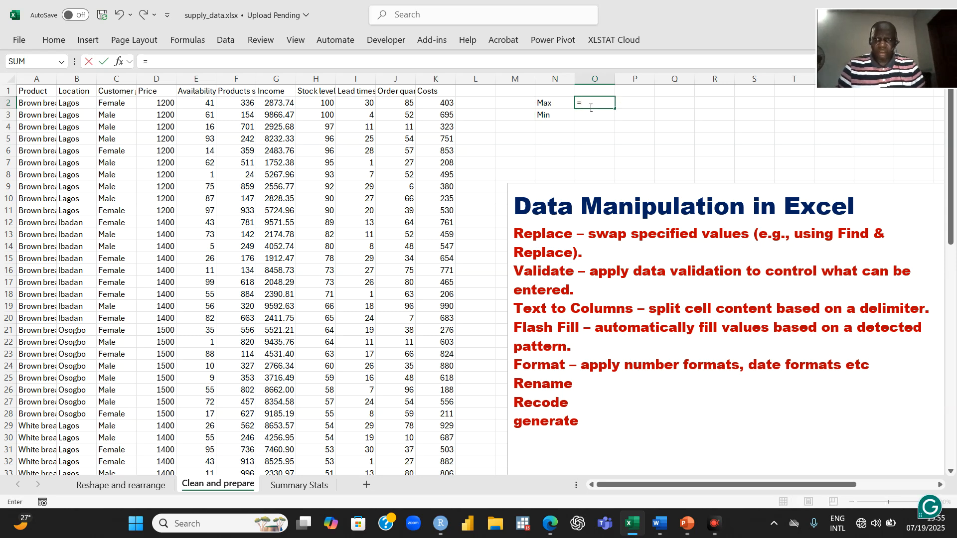
type("Max")
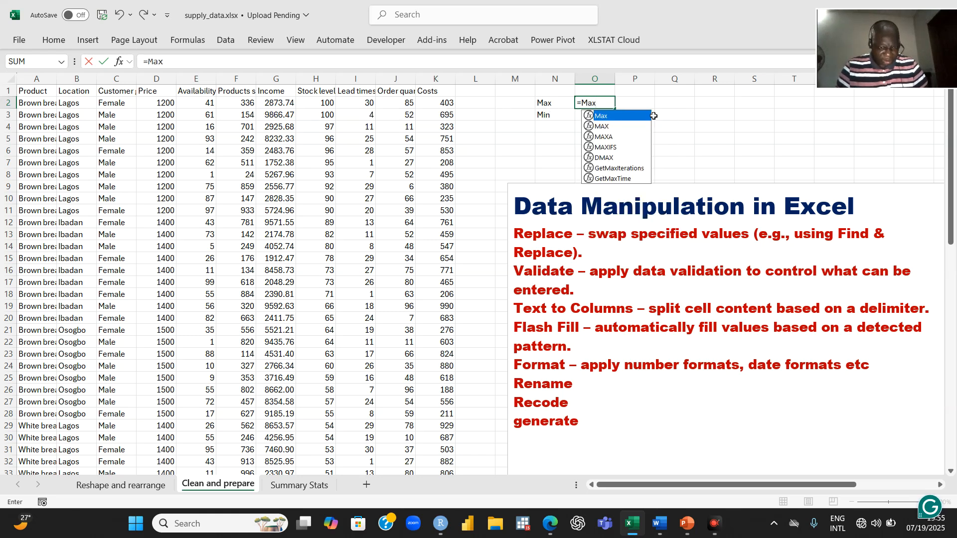
left_click(604, 127)
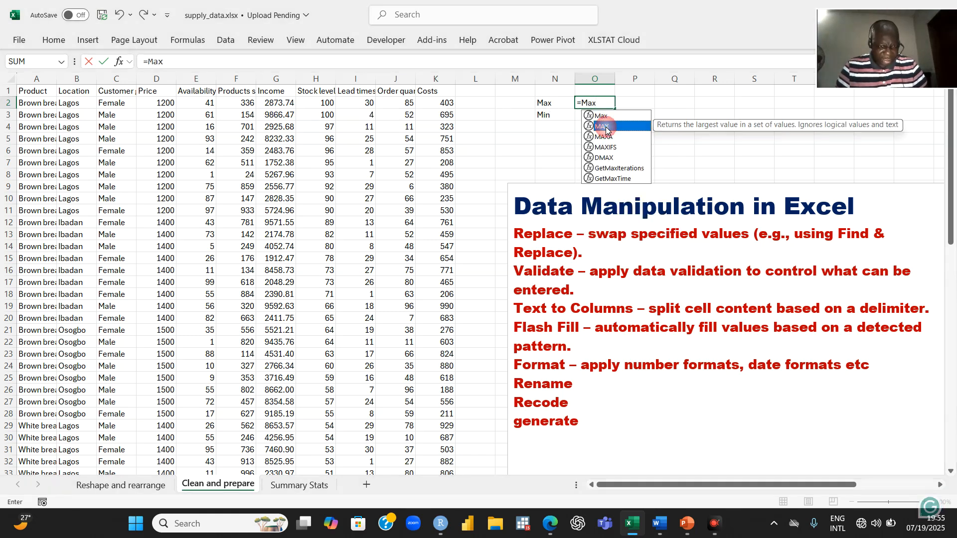
double_click(602, 127)
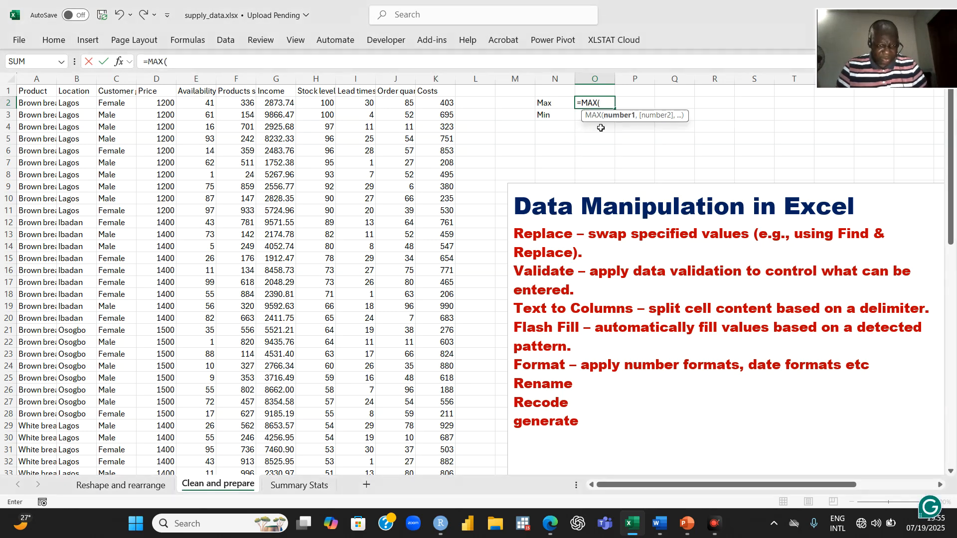
left_click(207, 102)
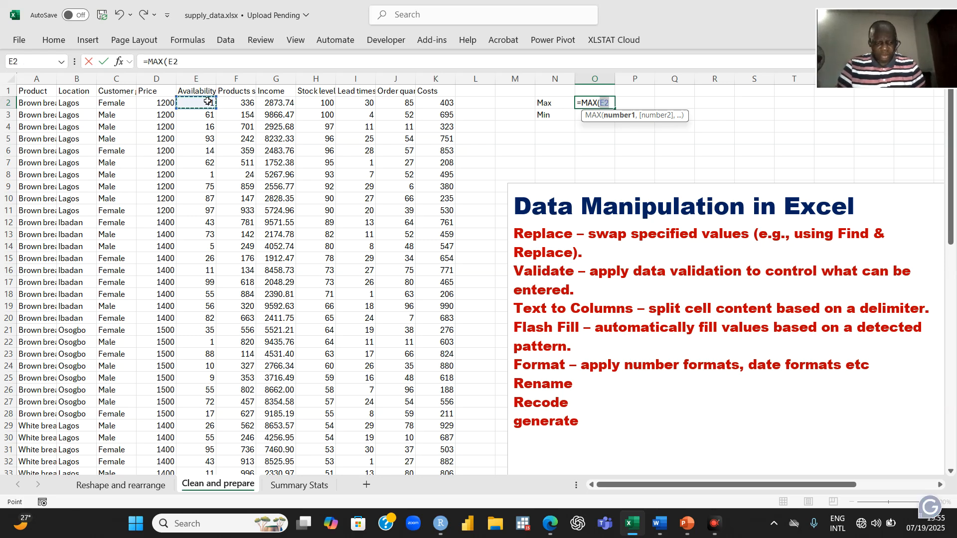
key("ctrl+shift+Down")
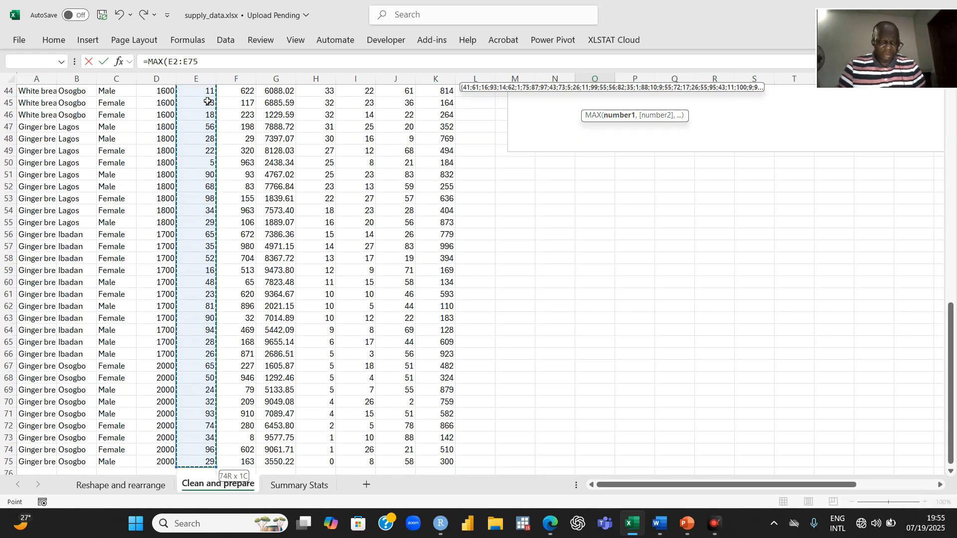
left_click(206, 61)
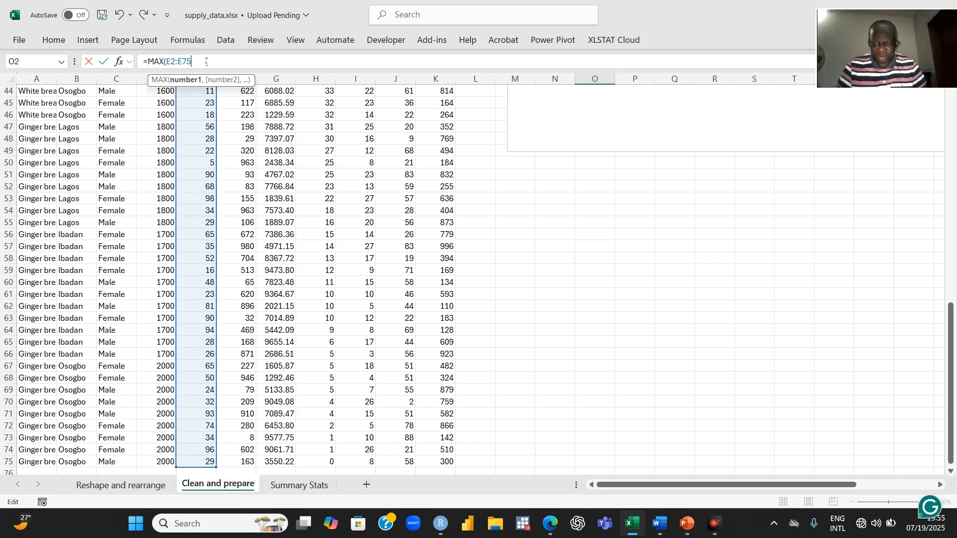
type(")")
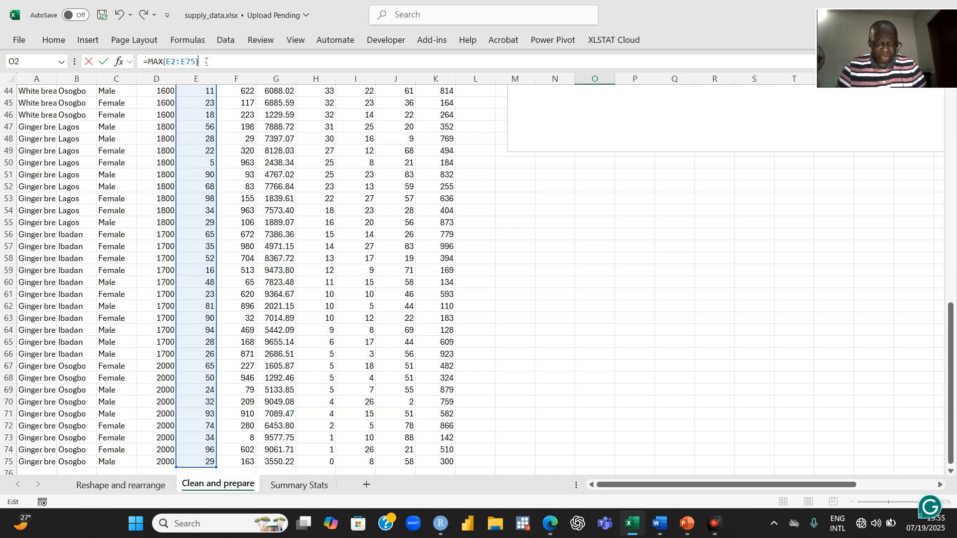
left_click_drag(951, 319, 921, 67)
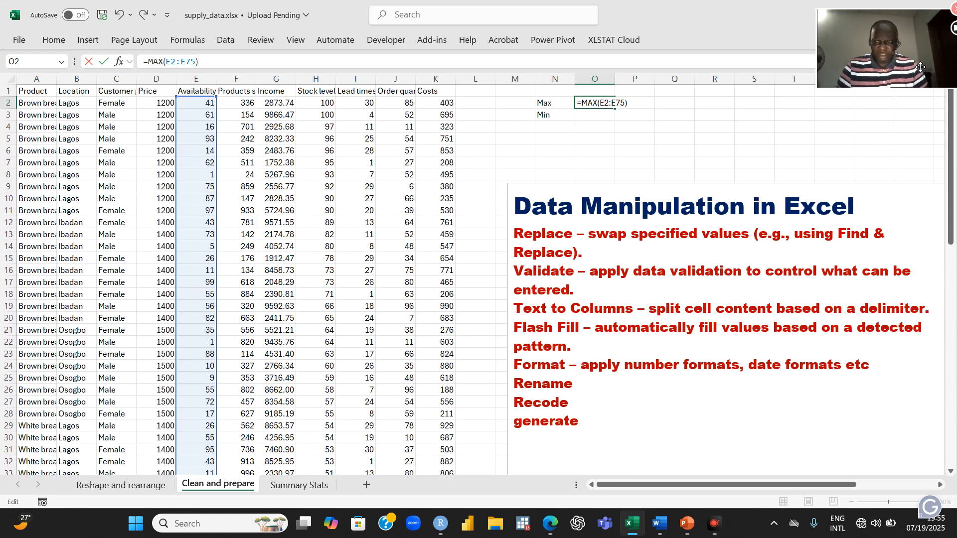
key("Return")
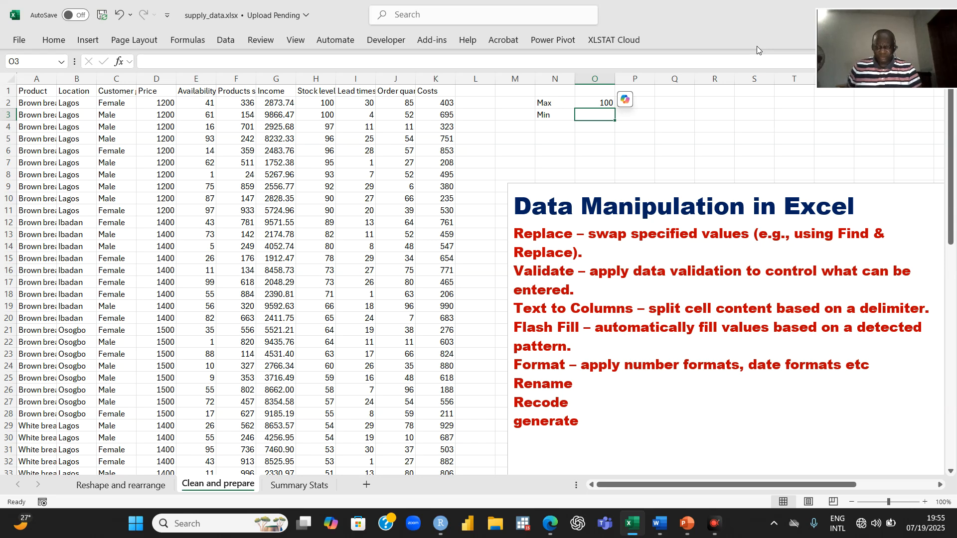
left_click(204, 93)
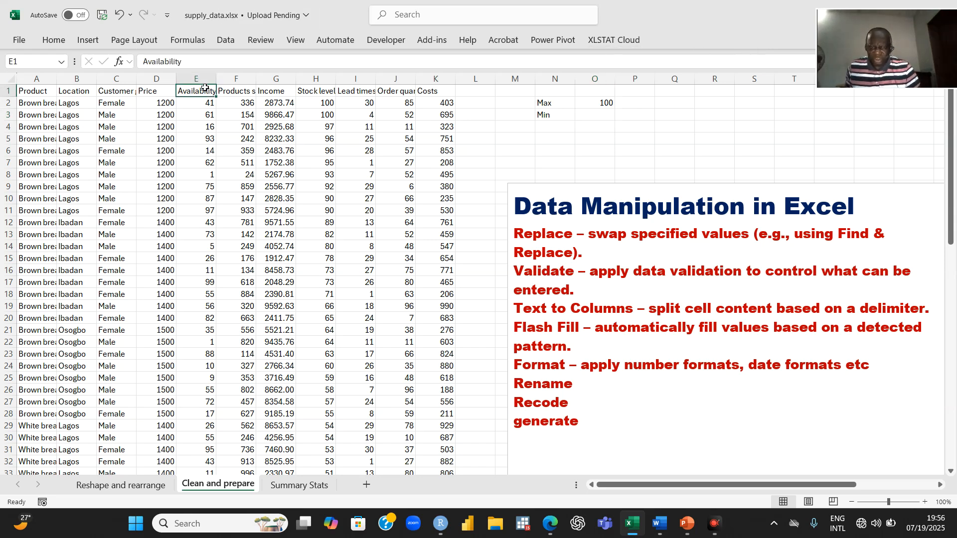
left_click(604, 102)
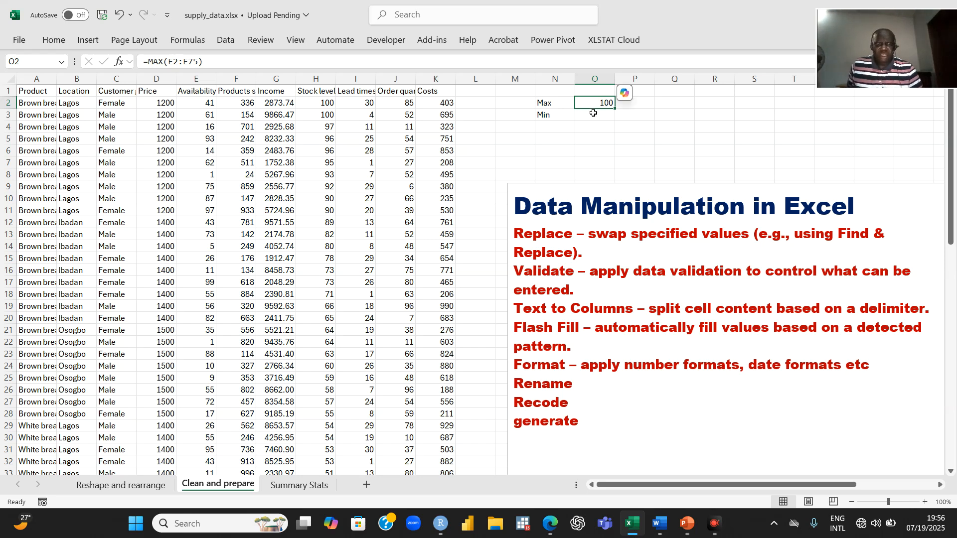
Step: Calculate the minimum Availability value in O3 with the formula =MIN(E2:E75), and select cell L2
left_click(592, 115)
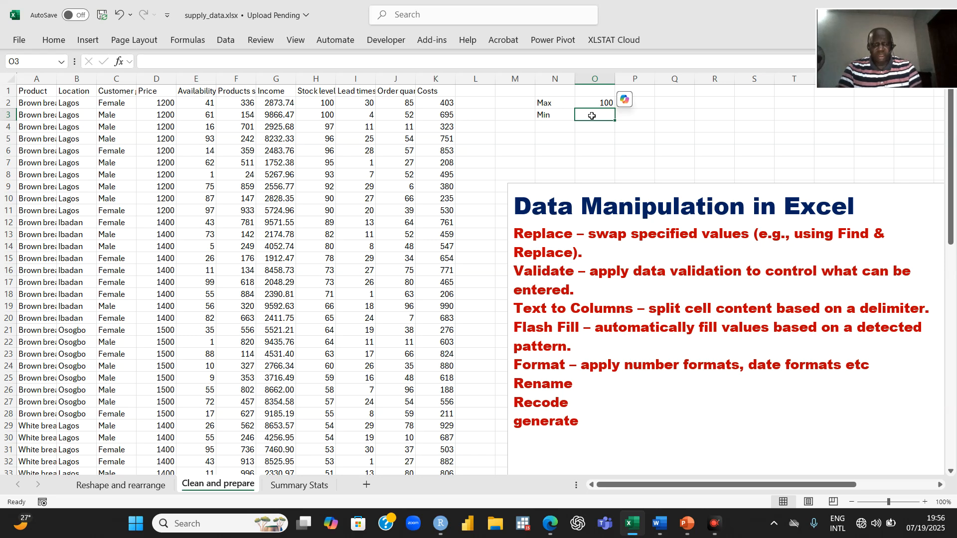
type("=")
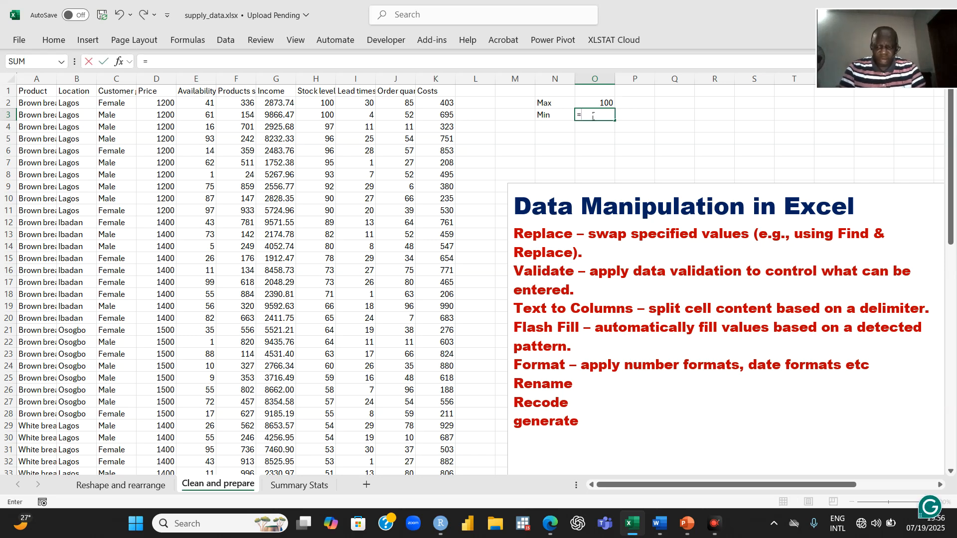
type("min")
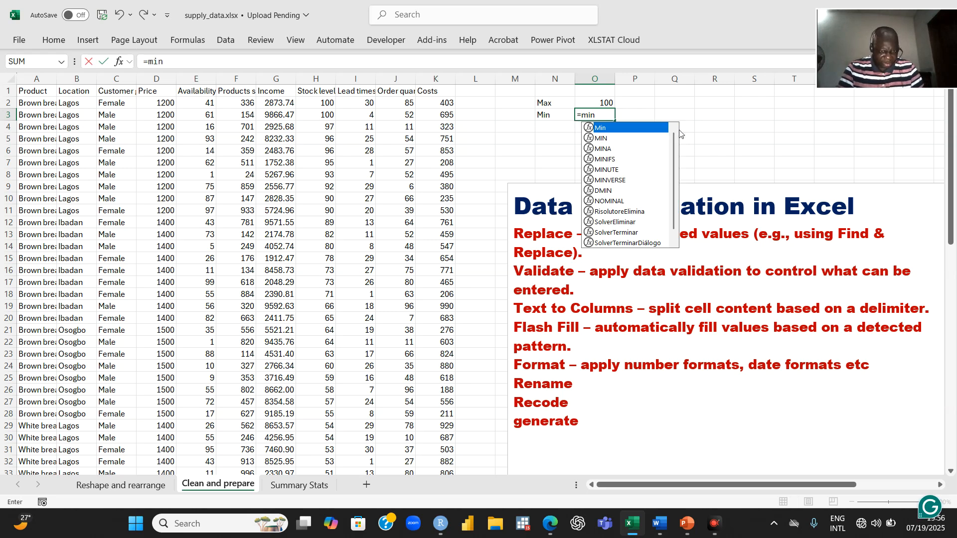
double_click(600, 138)
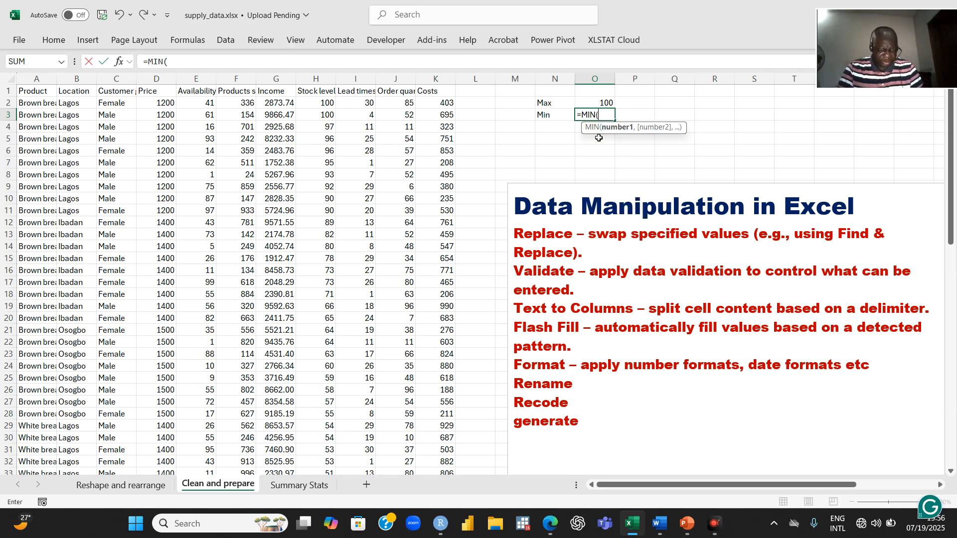
left_click(207, 102)
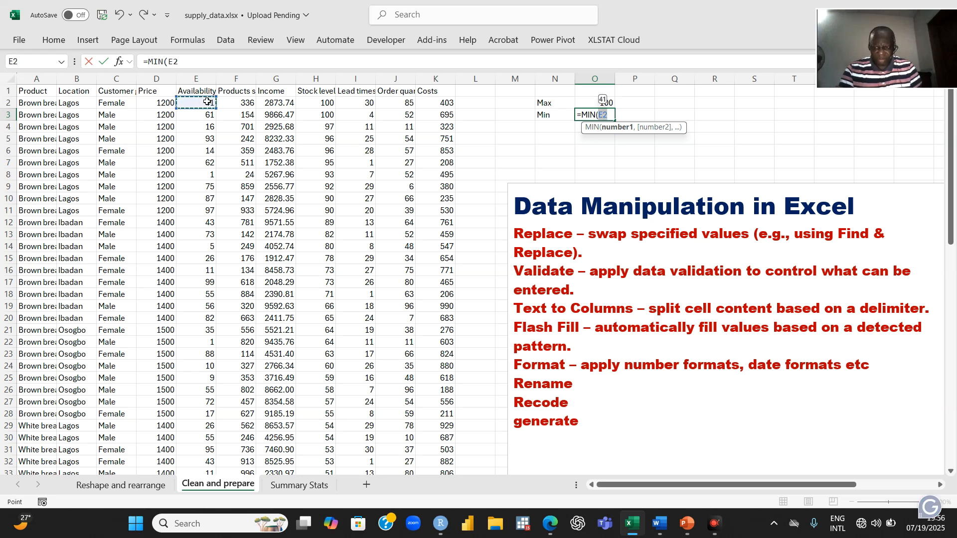
key("ctrl+shift+Down")
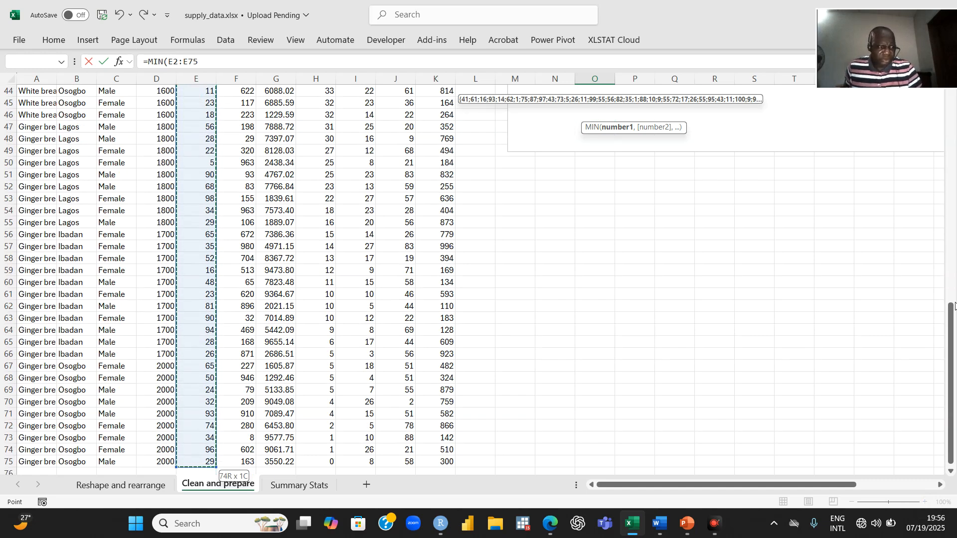
left_click_drag(950, 327, 944, 90)
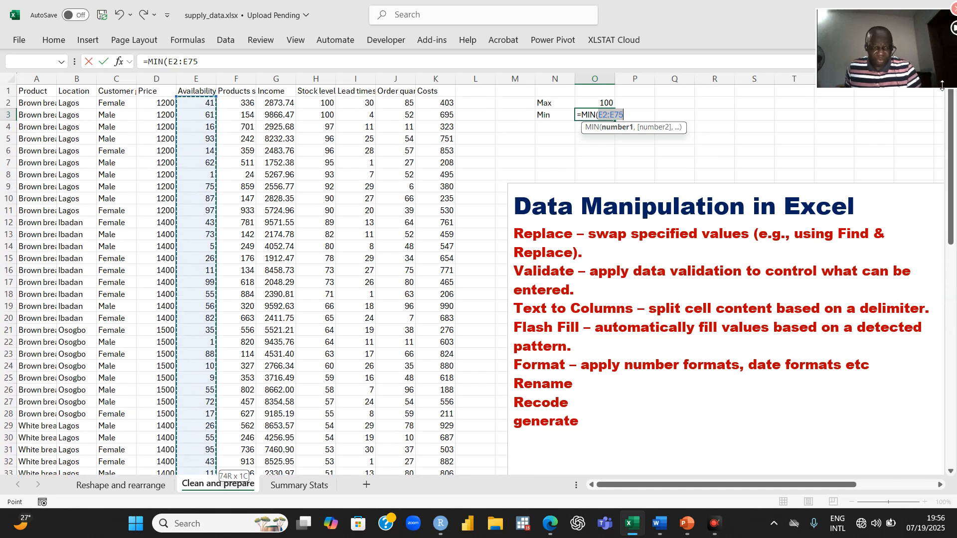
left_click(201, 57)
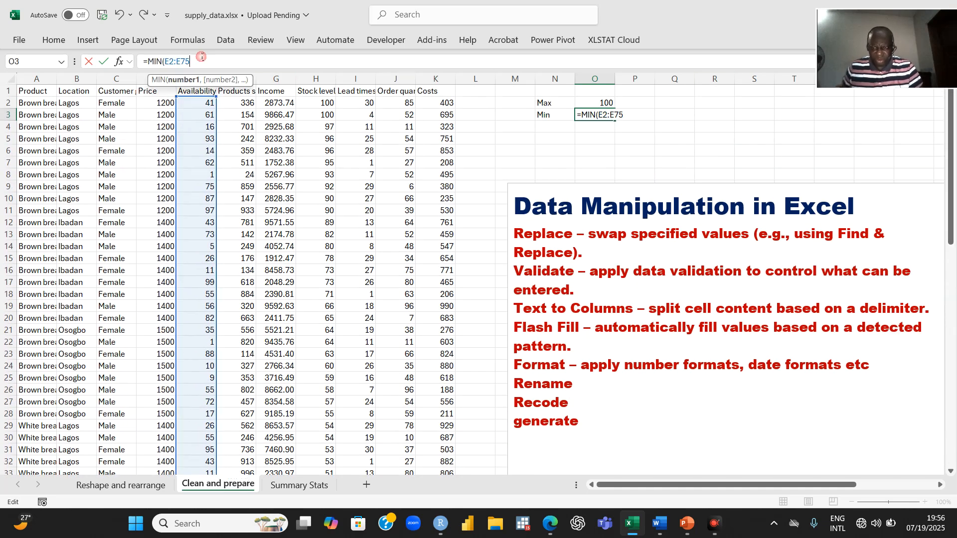
type(")")
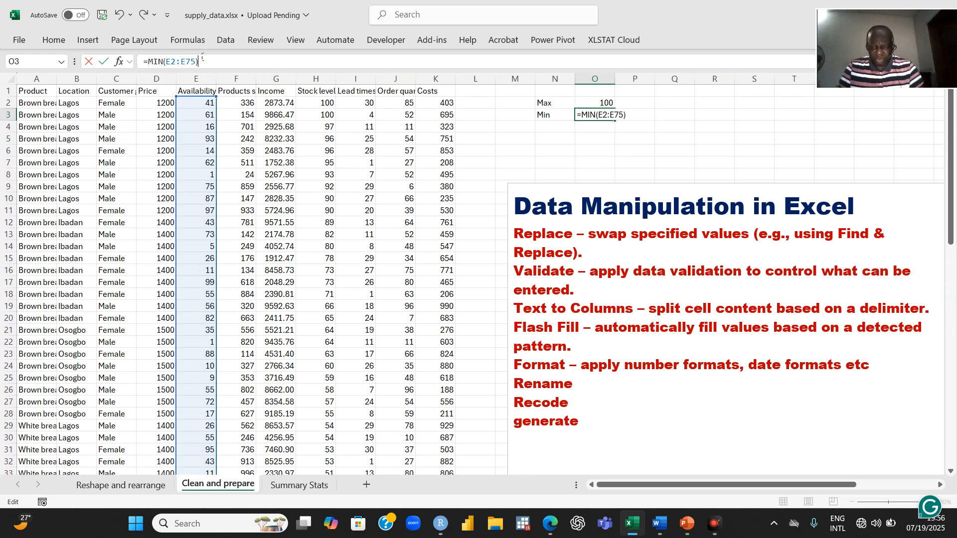
key("Return")
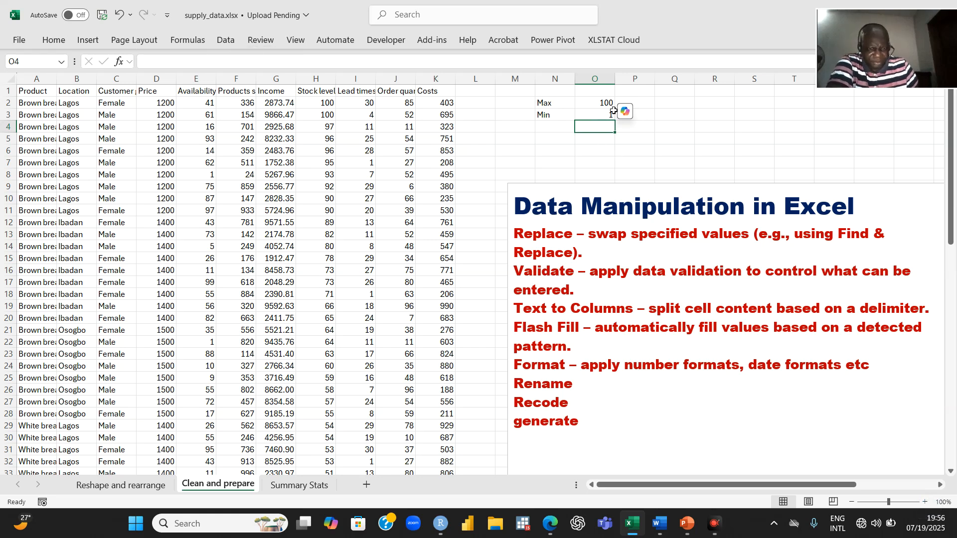
left_click(596, 113)
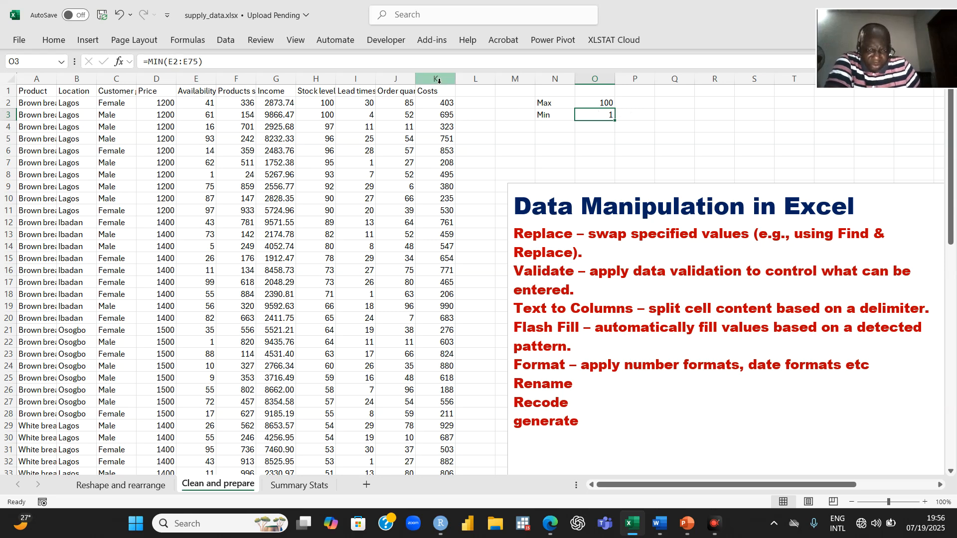
left_click(472, 106)
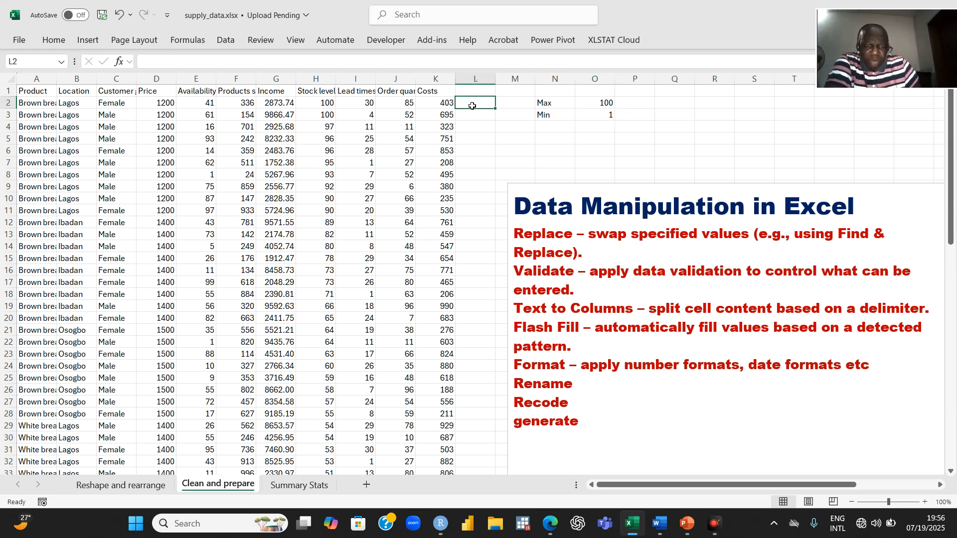
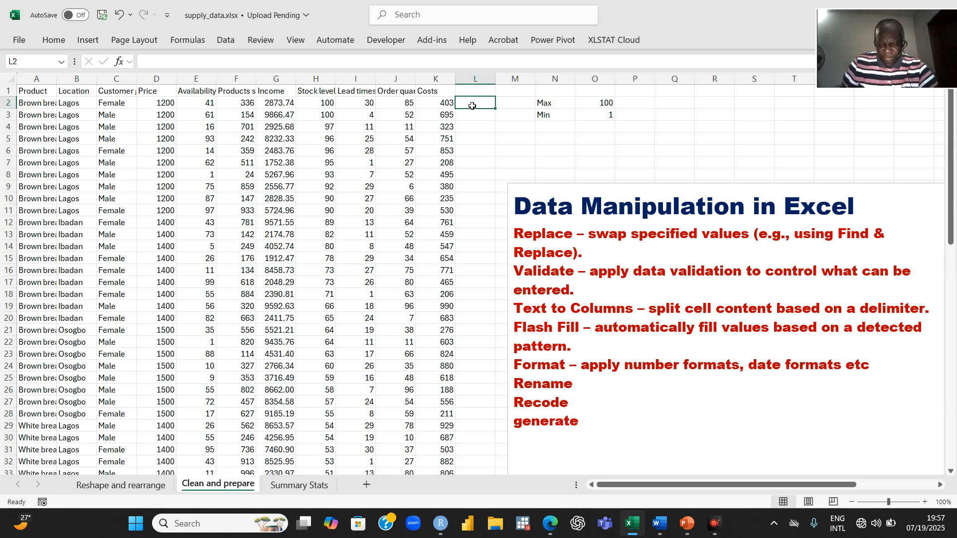
Step: Start an IFS formula in L2 whose first condition, E2<=20, returns "0-20"
type("=")
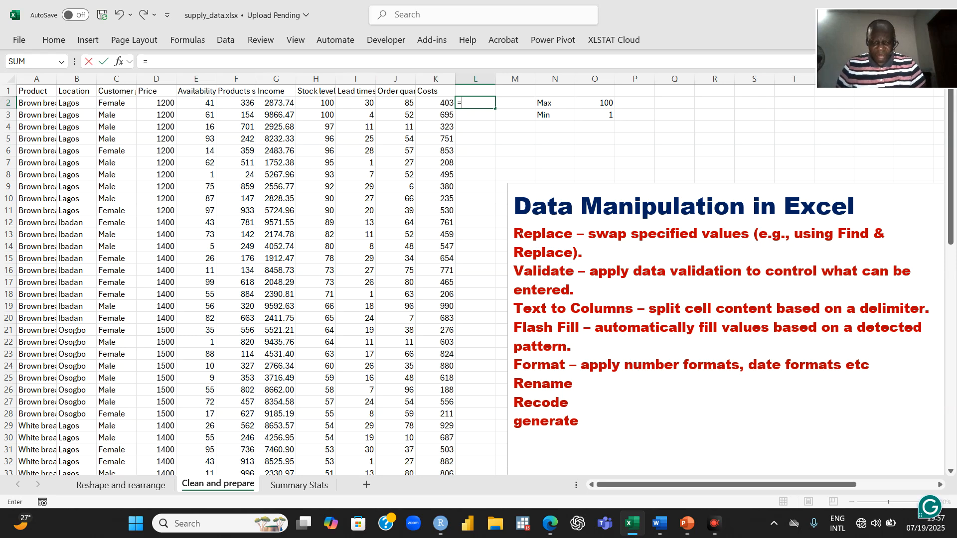
type("if")
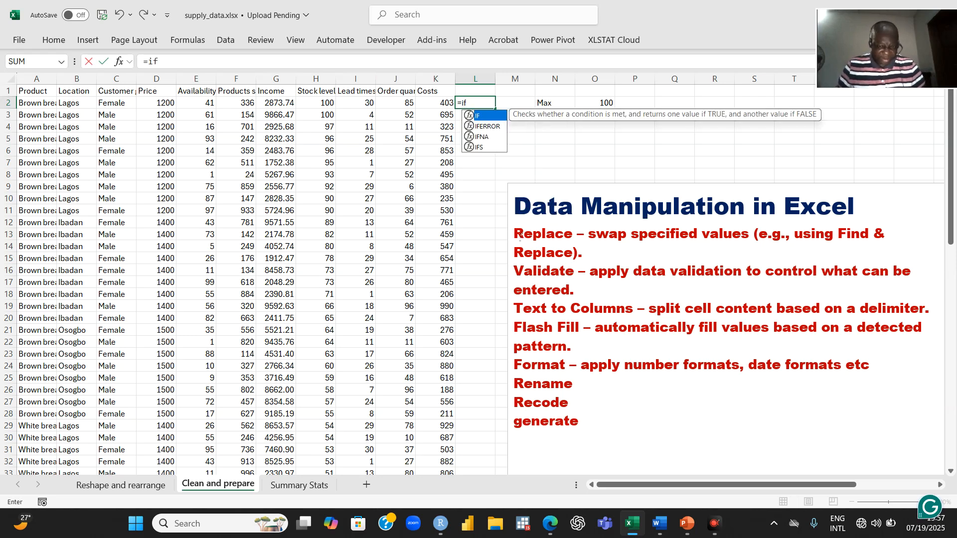
left_click(480, 147)
double_click(480, 148)
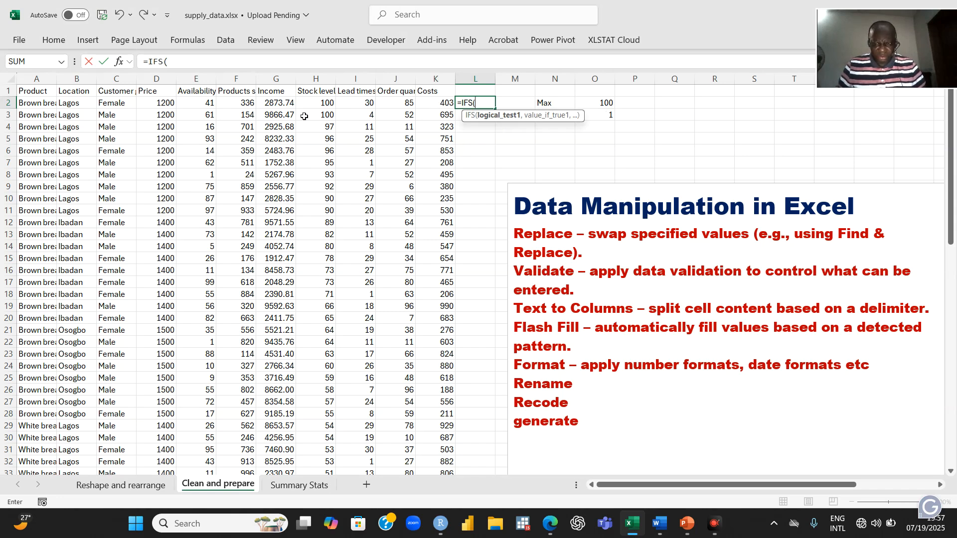
left_click(206, 102)
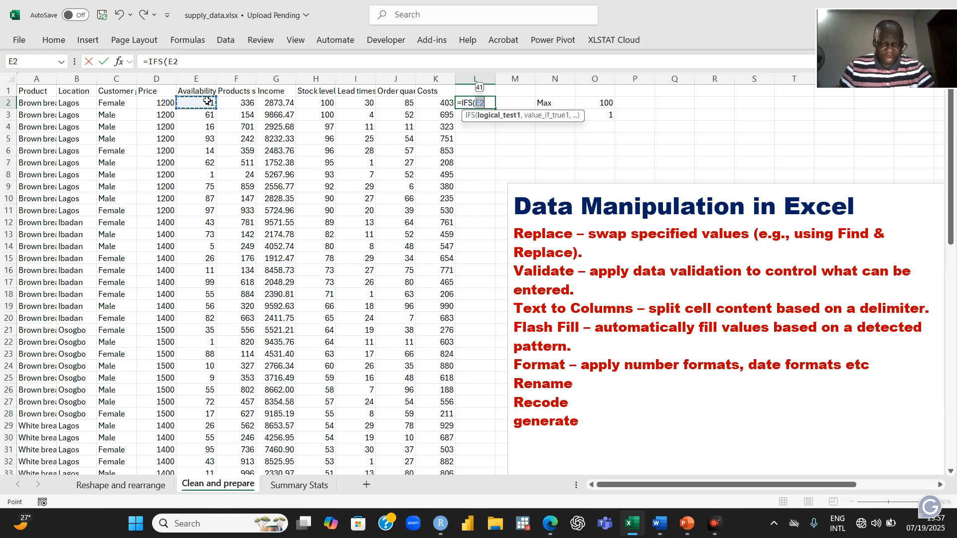
type("<")
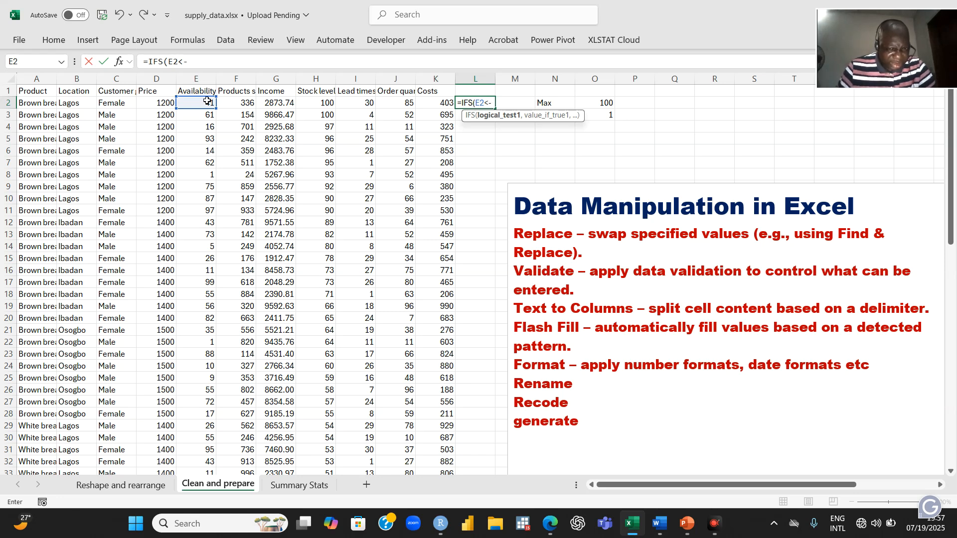
type("=")
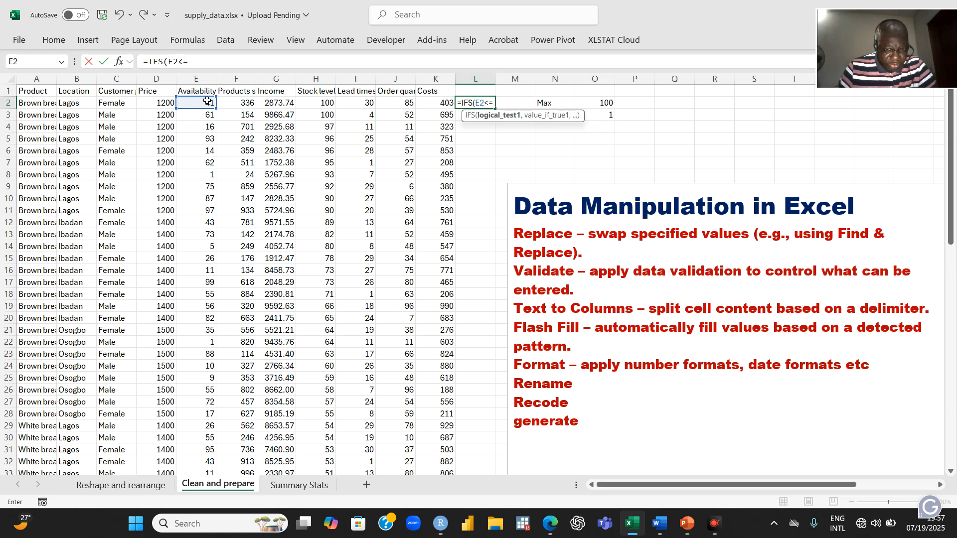
type("20")
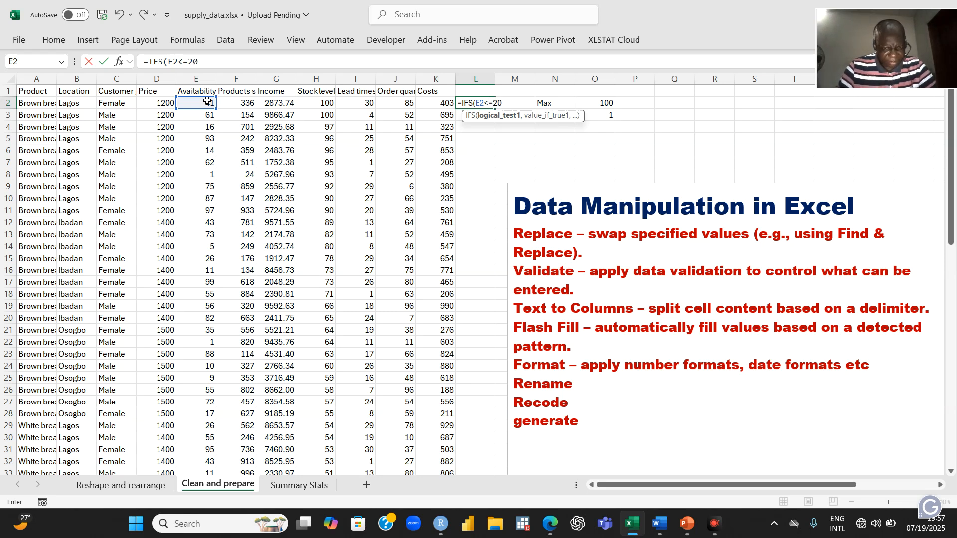
type(",")
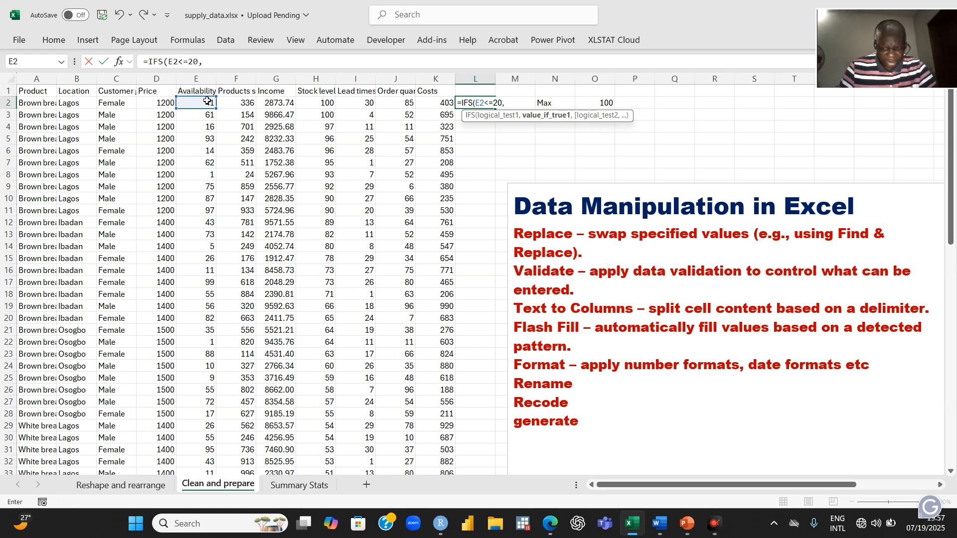
type(" \"\"")
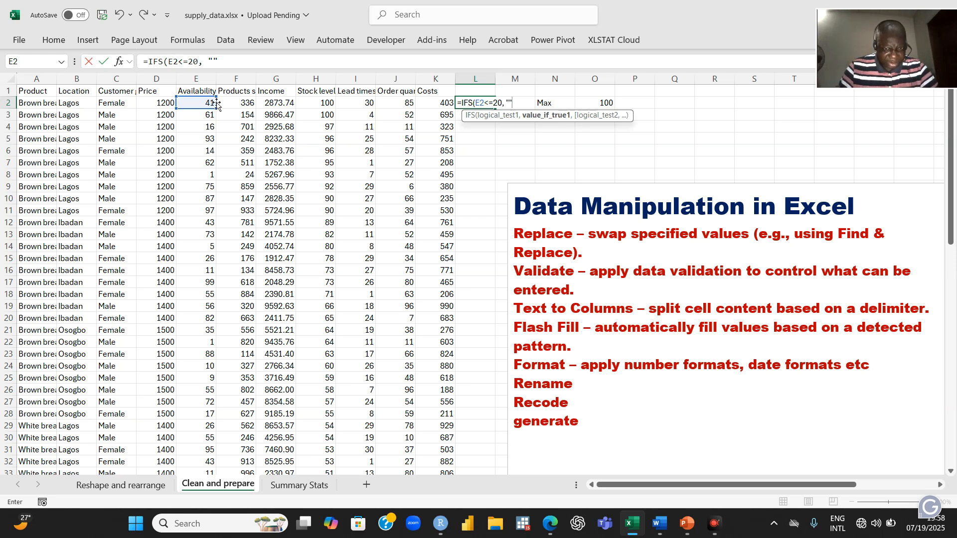
left_click(509, 101)
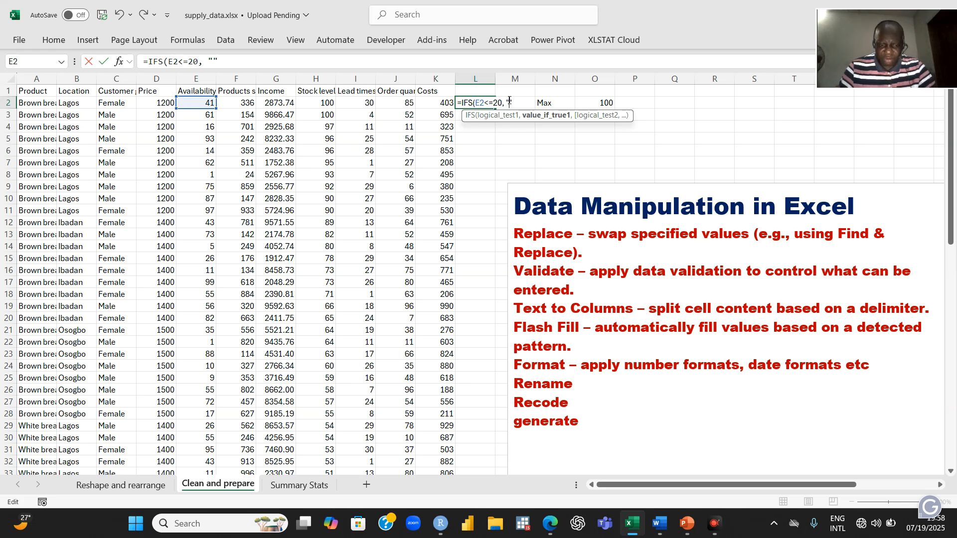
type("0-20\"")
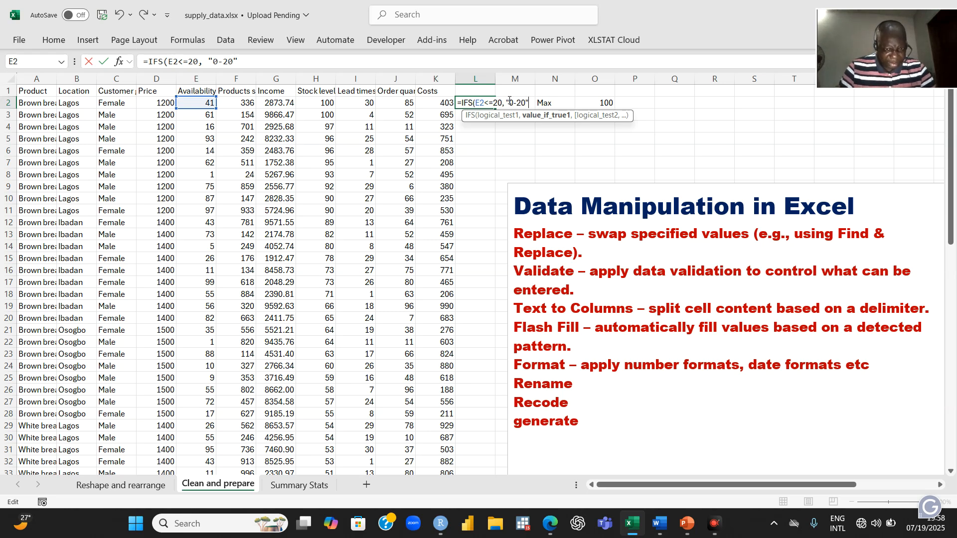
type(",")
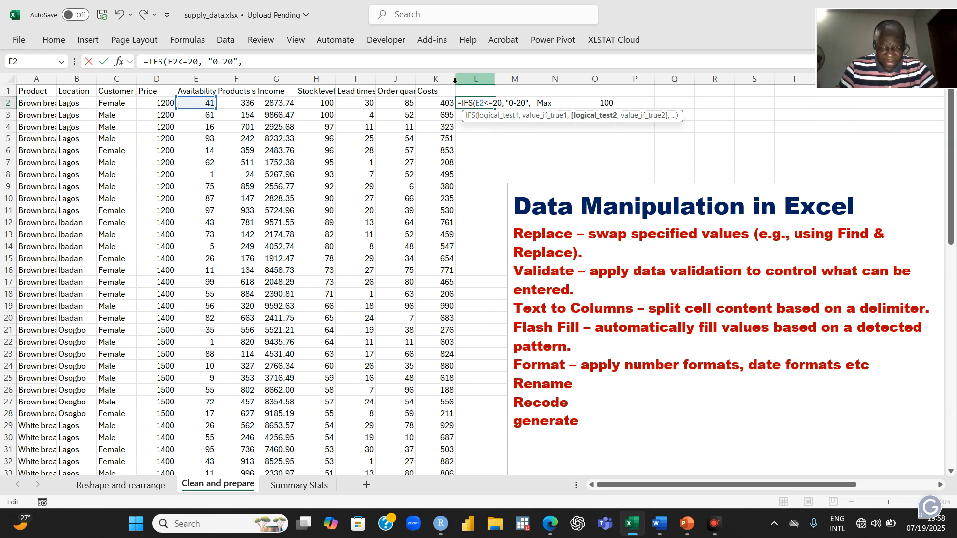
Step: Add a second condition to the IFS formula in L2, E2<=40, returning "21-40"
left_click(206, 104)
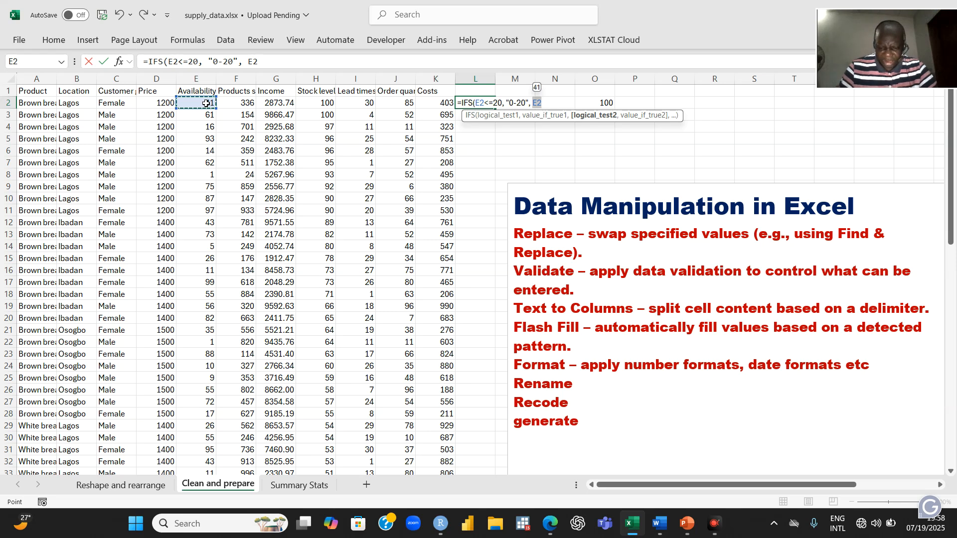
type("<")
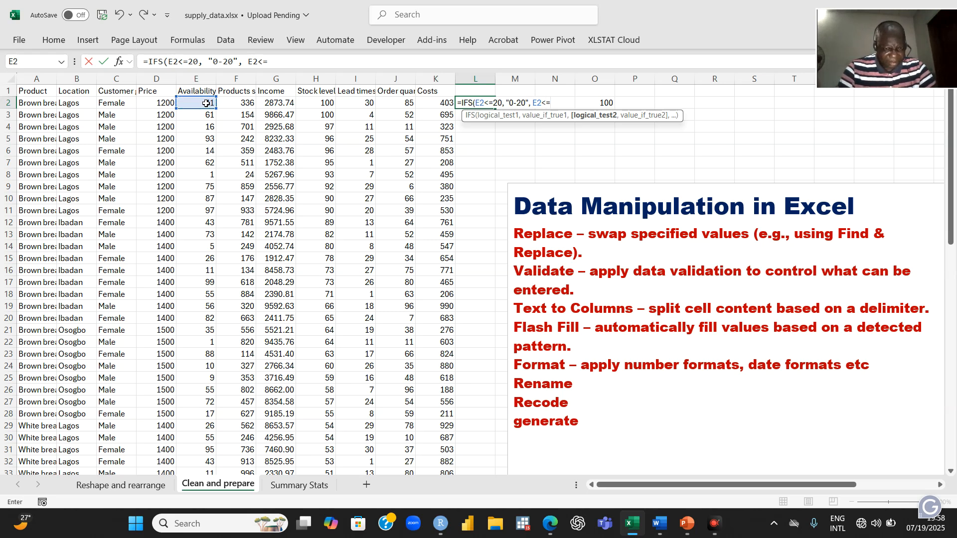
type("=40")
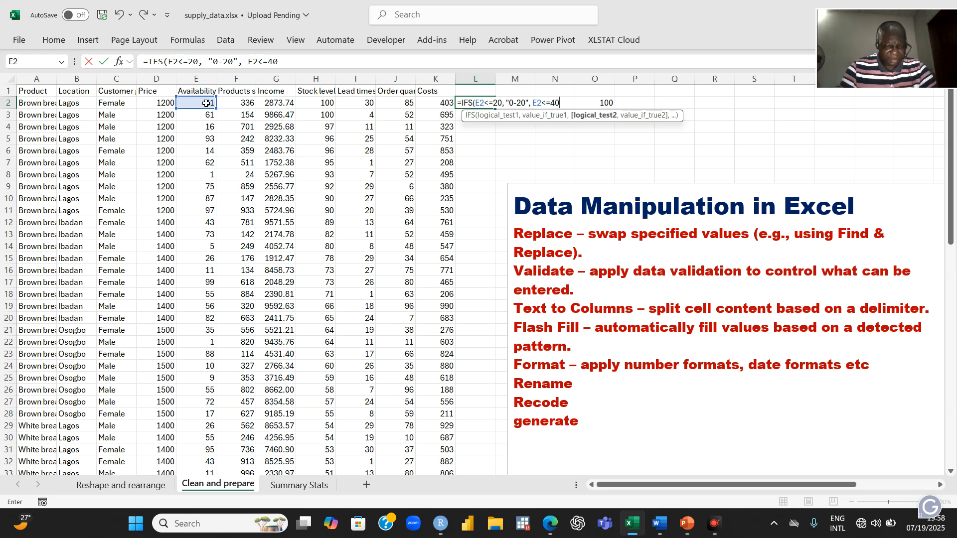
type(",")
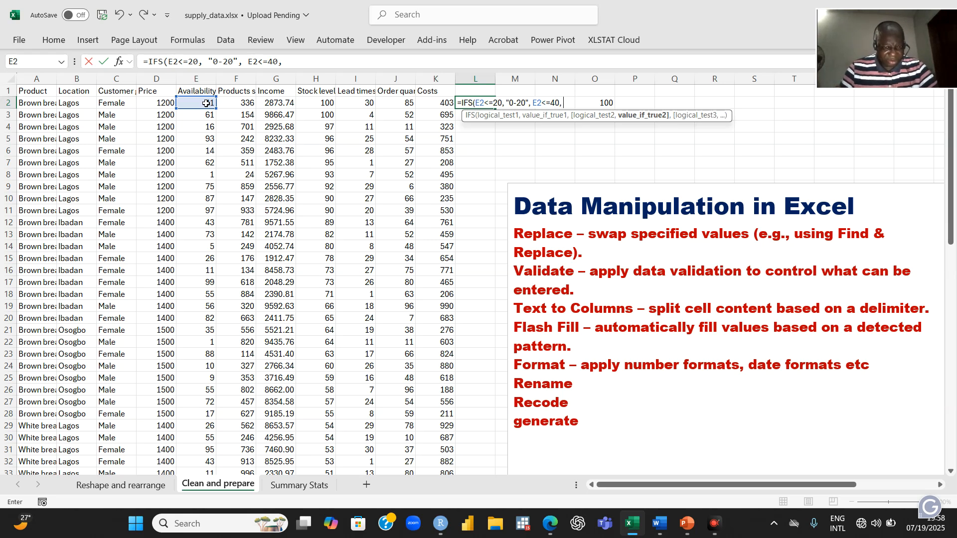
type("\"\"")
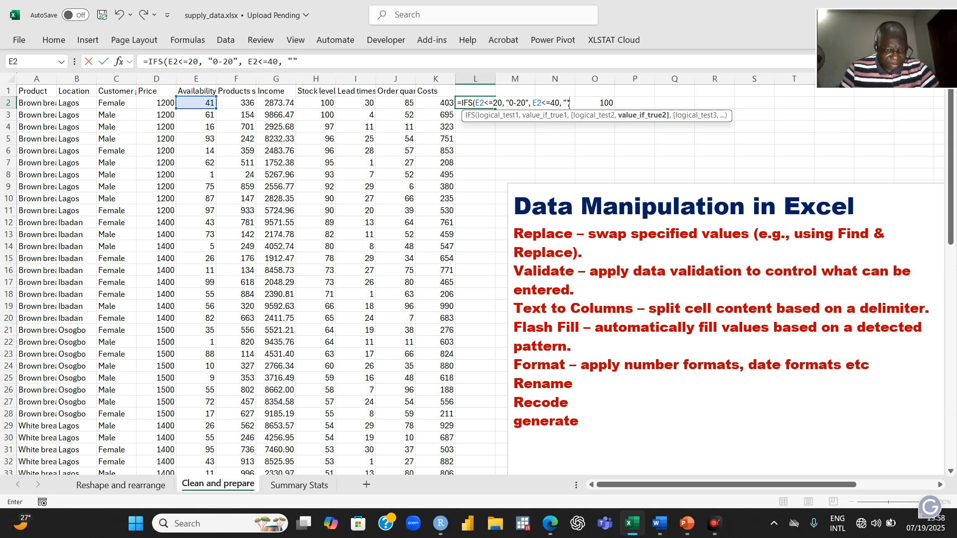
left_click(568, 103)
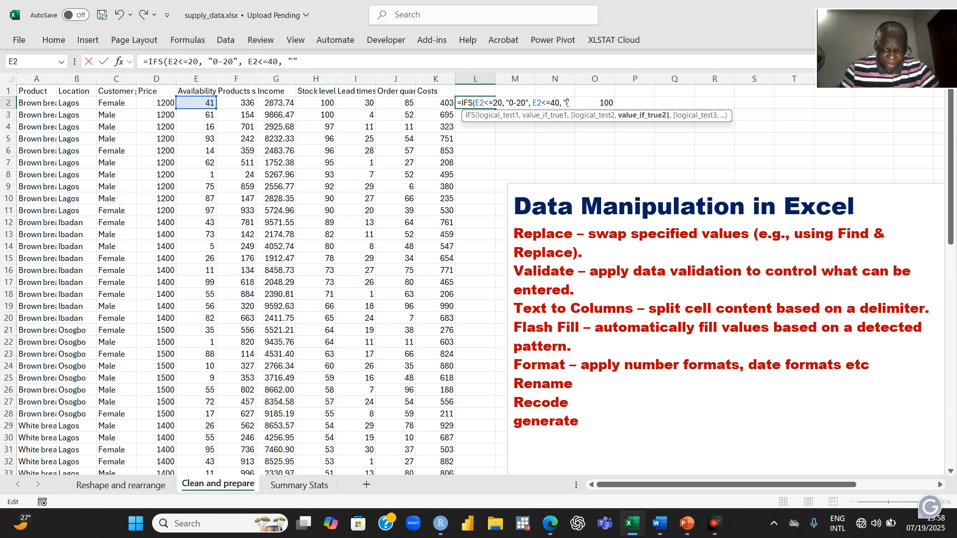
type("21")
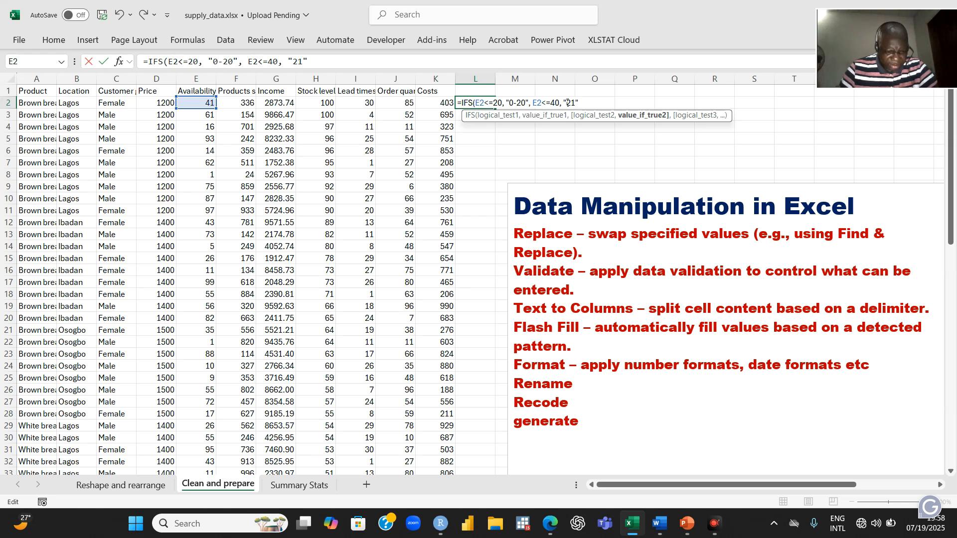
type("-40")
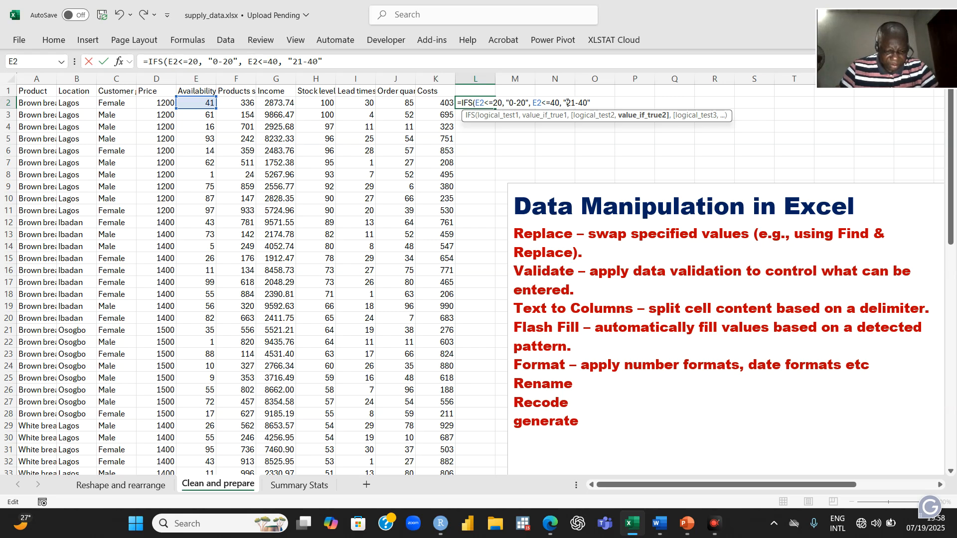
key("Right")
type(",")
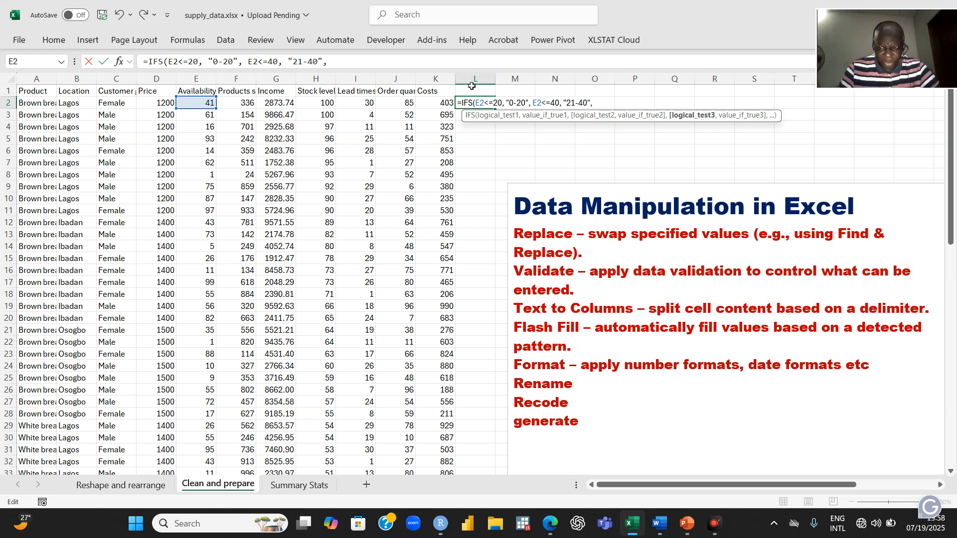
Step: Add a third condition to the IFS formula in L2, E2<=60, returning "41-60"
left_click(203, 103)
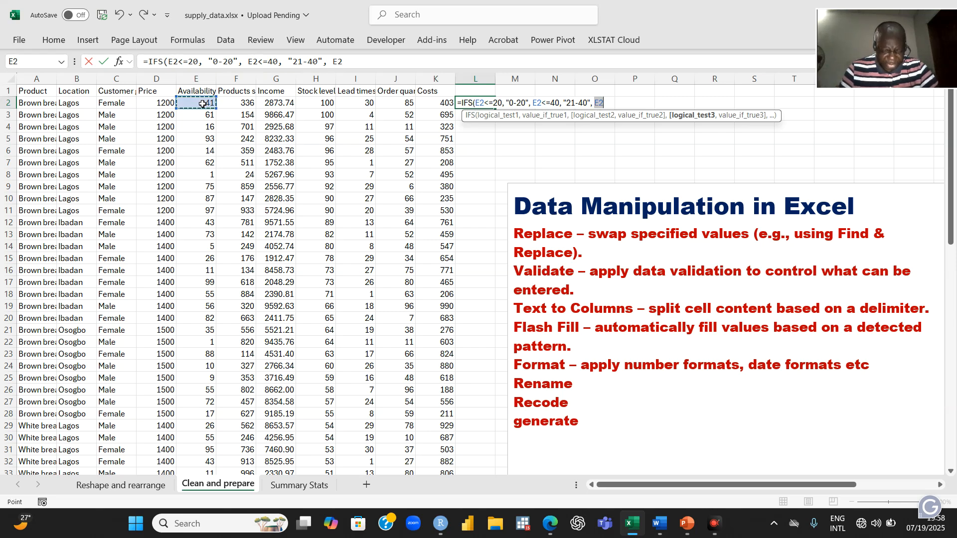
type("<")
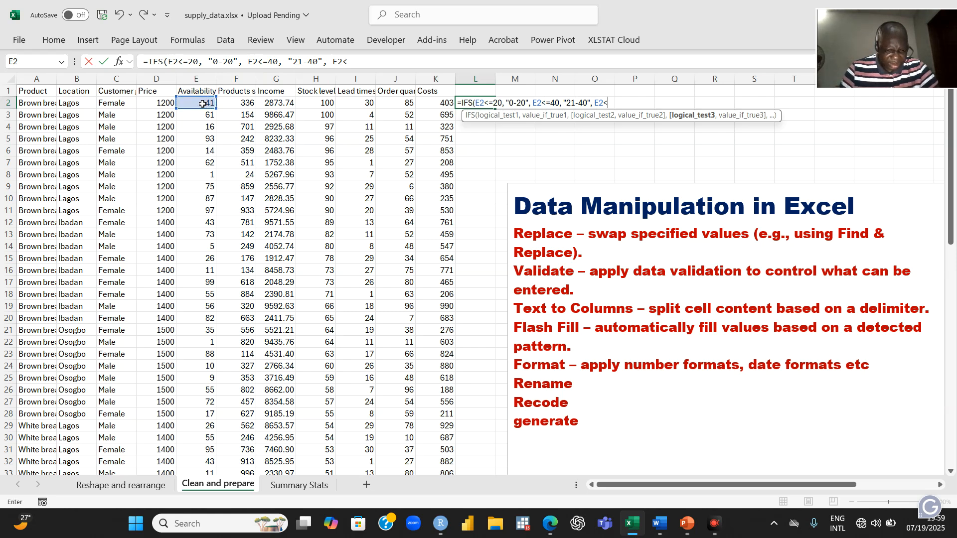
type("=60")
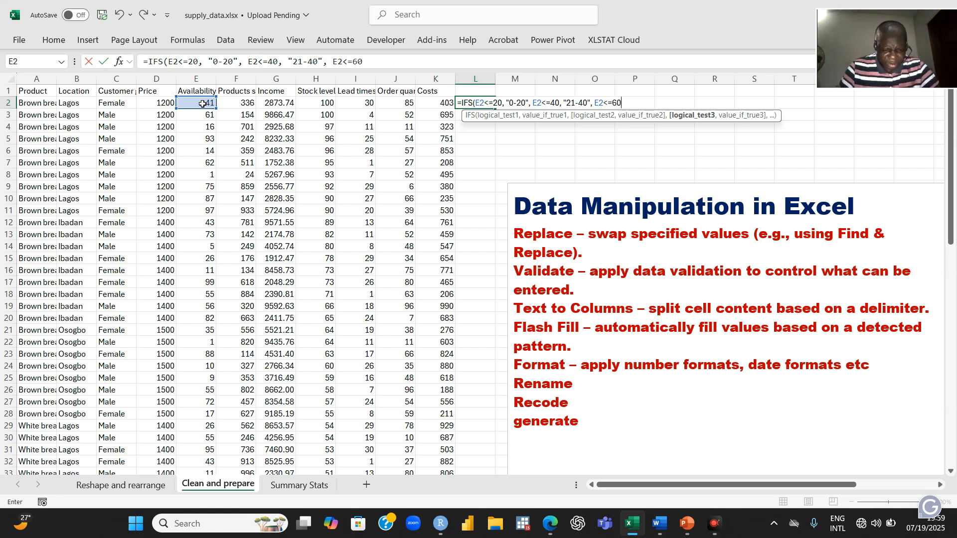
type(",")
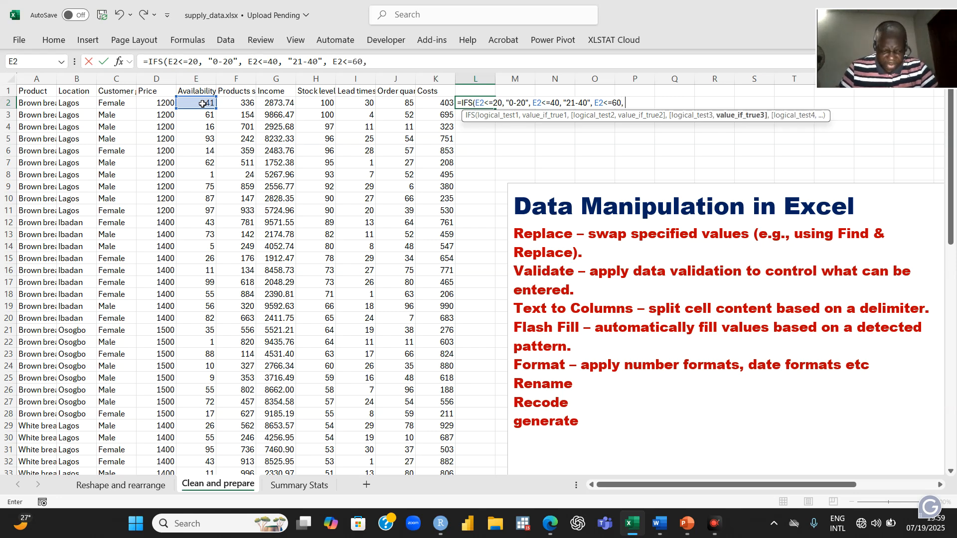
type(" \"\"")
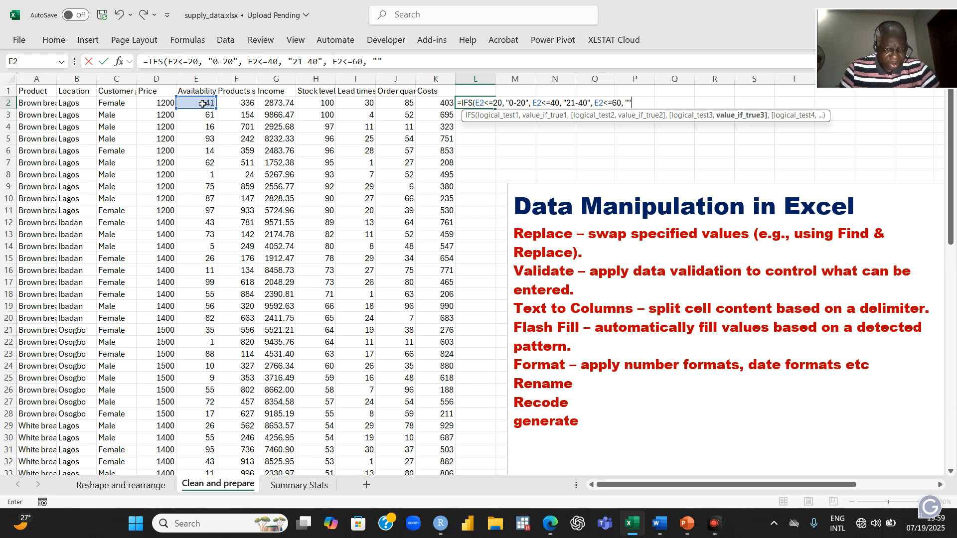
left_click(629, 103)
type("41")
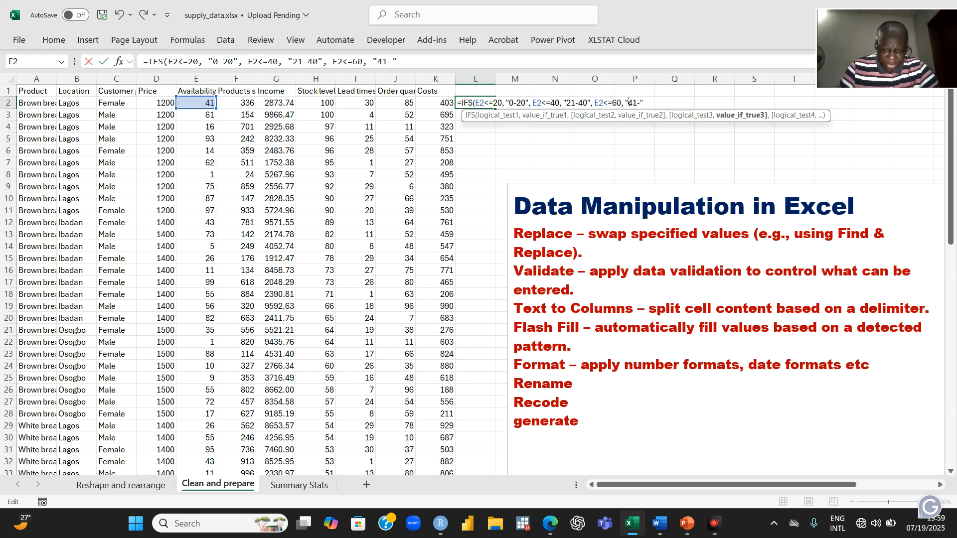
type("-60\"")
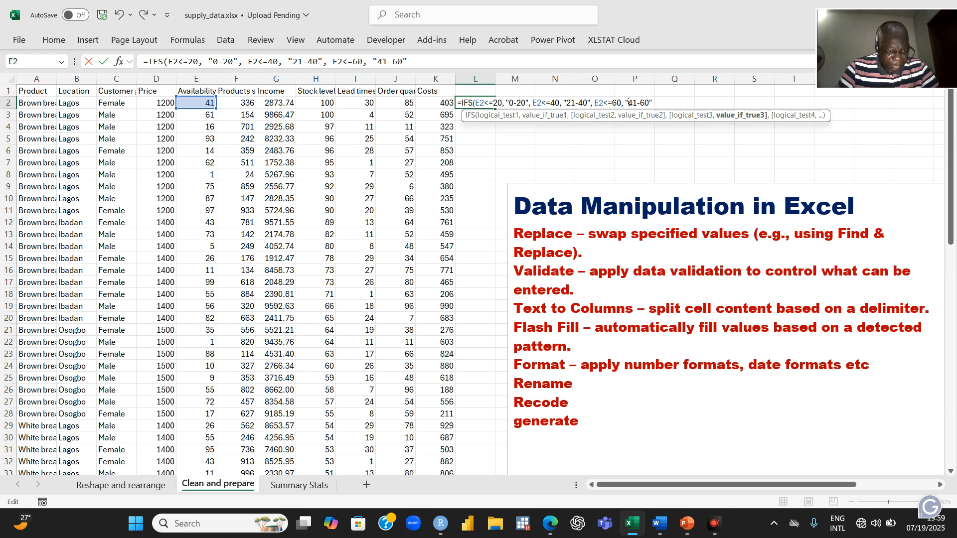
type(",")
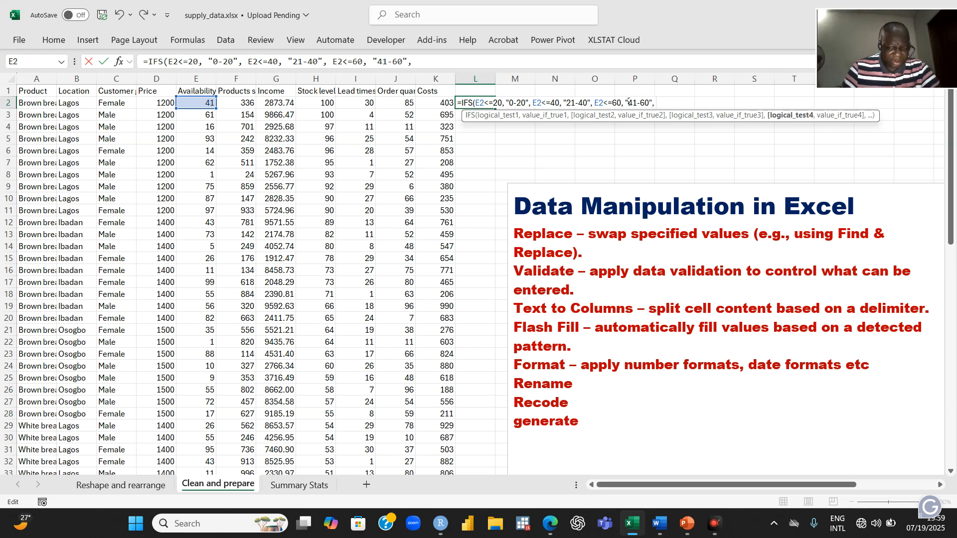
Step: Add a fourth condition to the IFS formula in L2, E2<=80, returning "61-80"
left_click(208, 104)
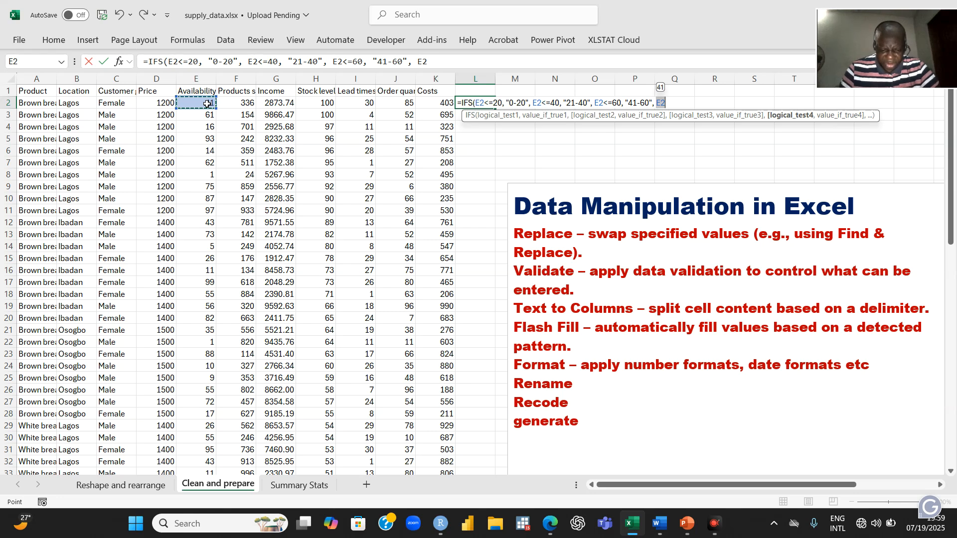
type("<=")
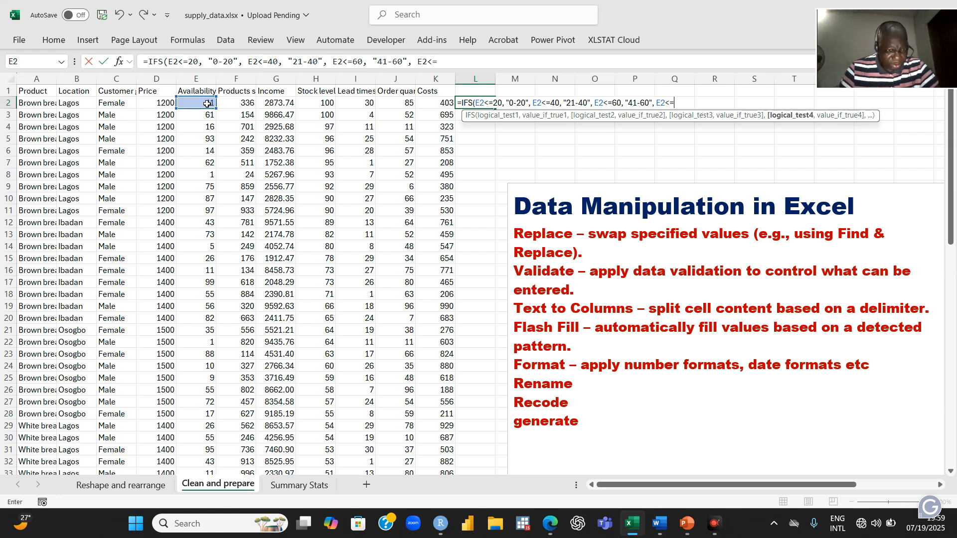
type("80")
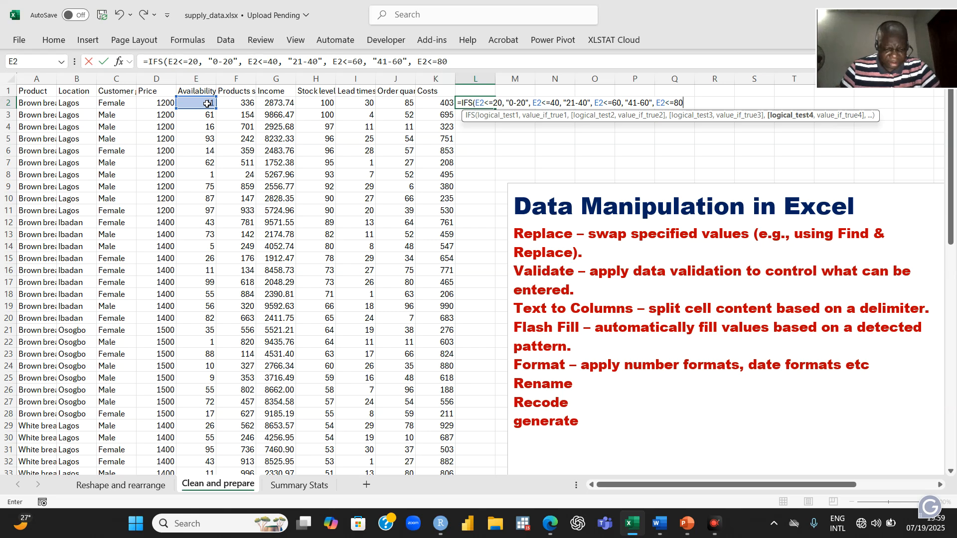
type(",")
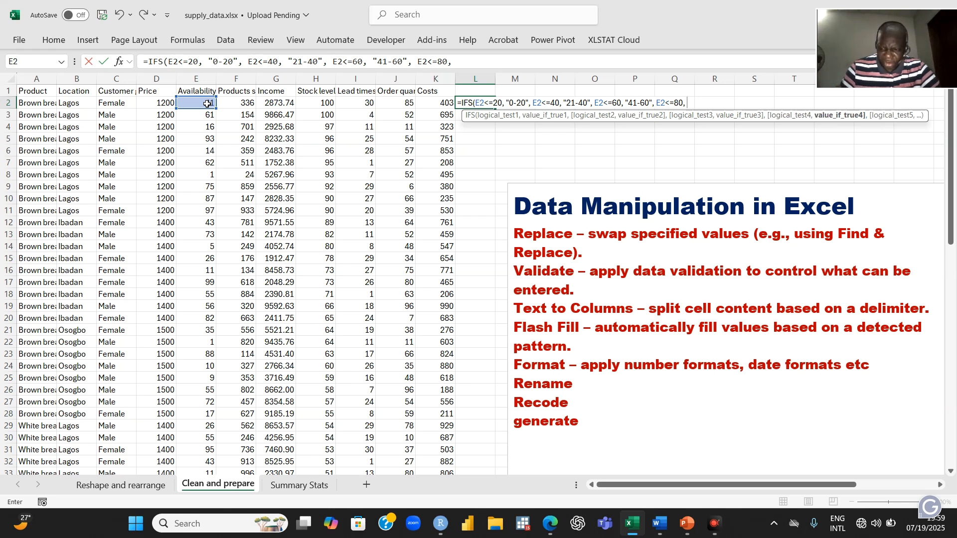
type(" \"\"")
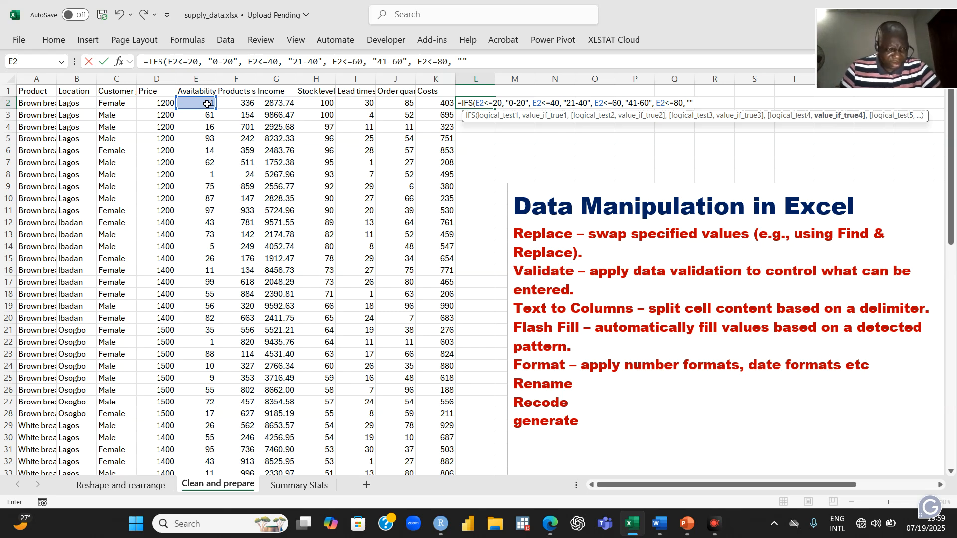
left_click(691, 103)
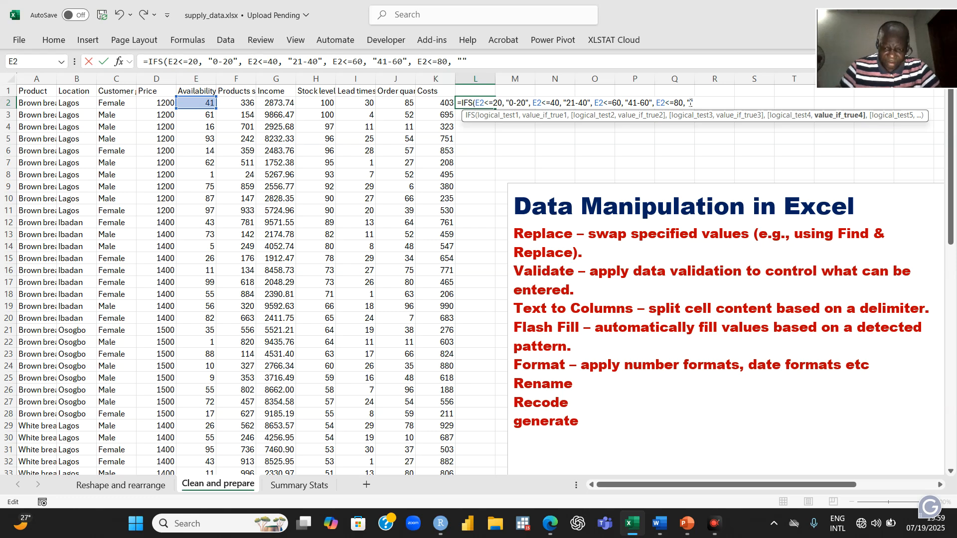
type("61-80\"")
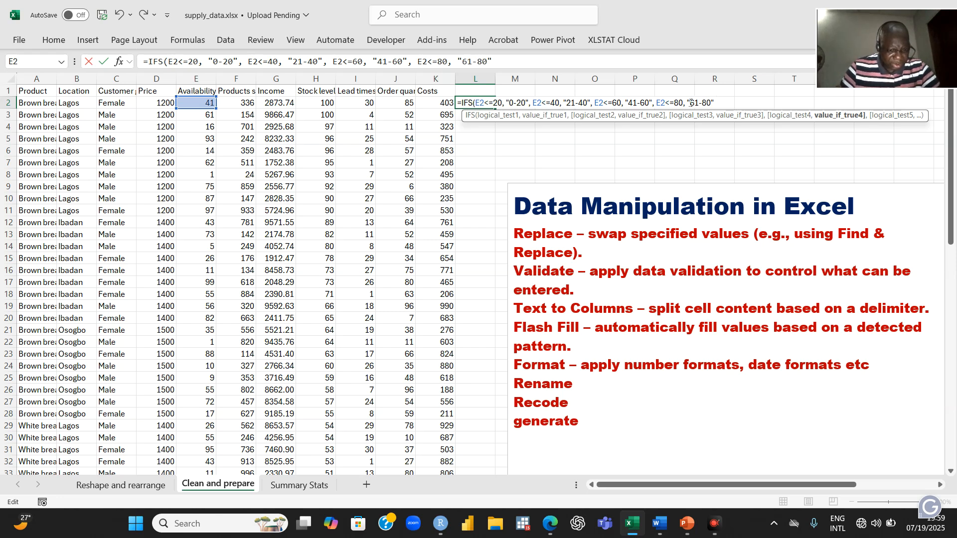
type(",")
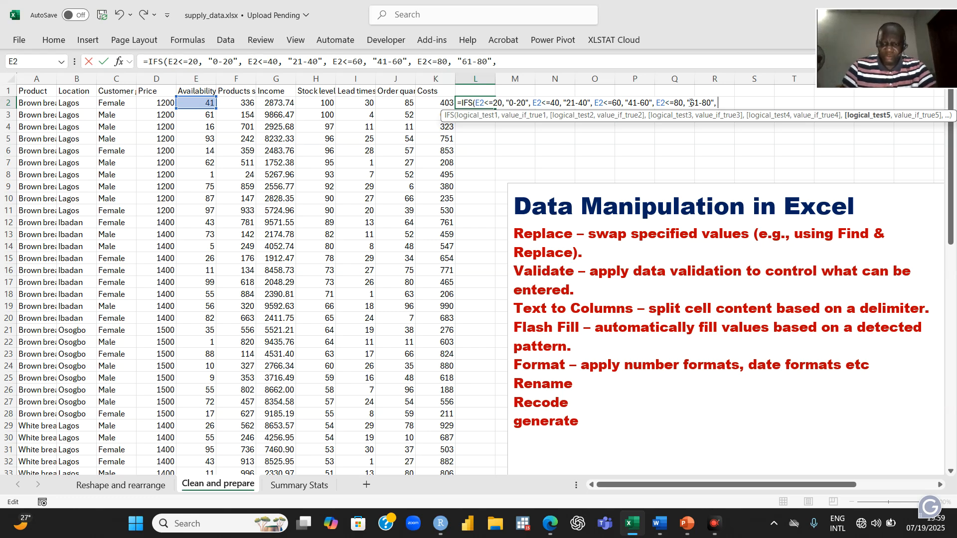
Step: Finish the IFS formula in L2 with a TRUE fallback that returns "+81", and enter it
type(" TRUE")
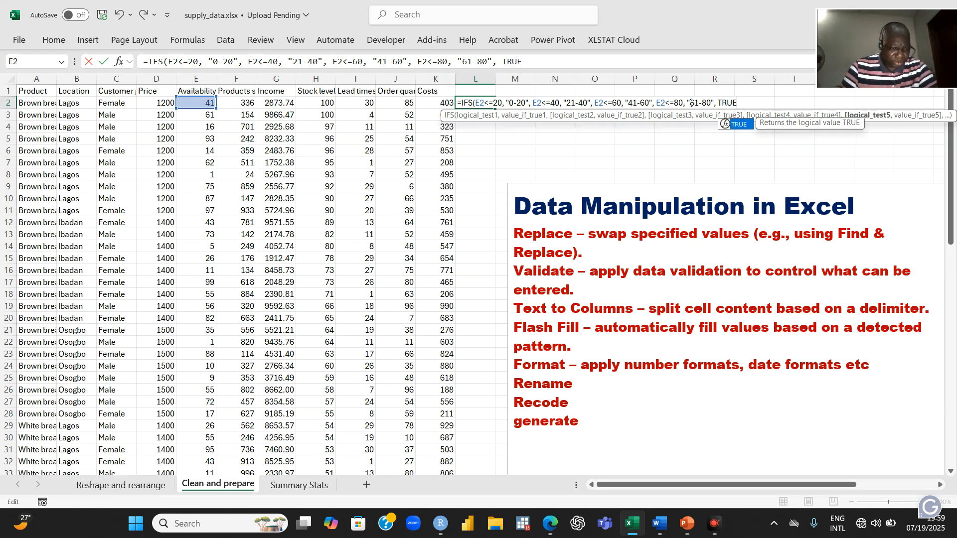
type(",")
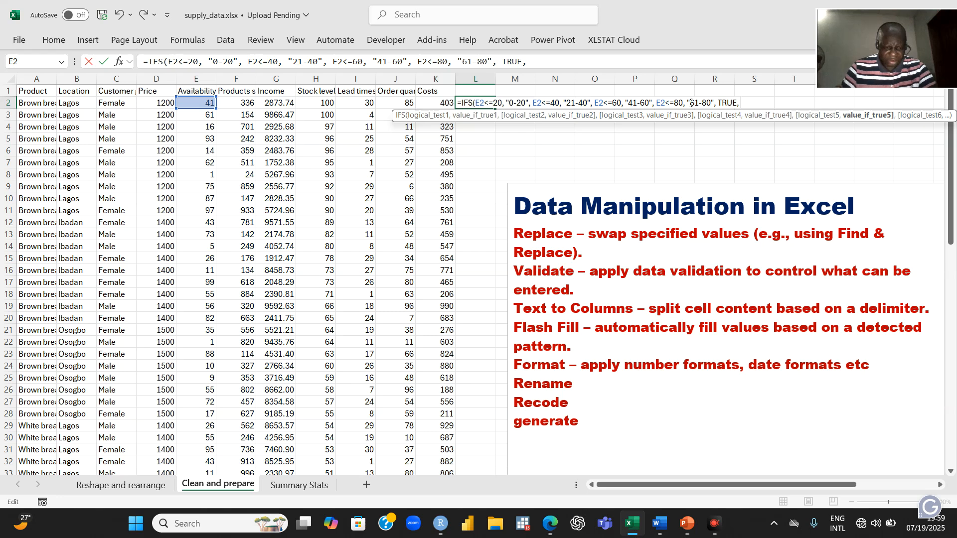
type(" \"\"")
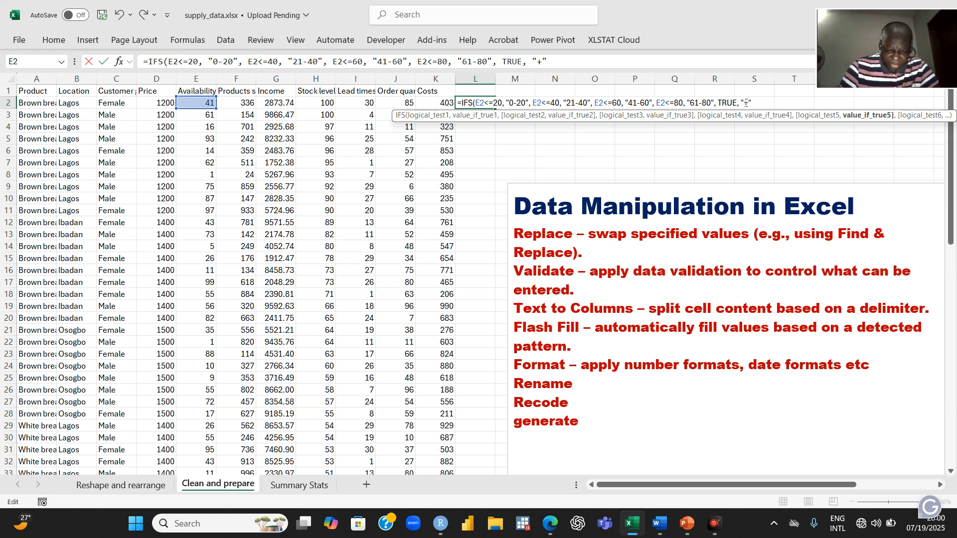
type("81")
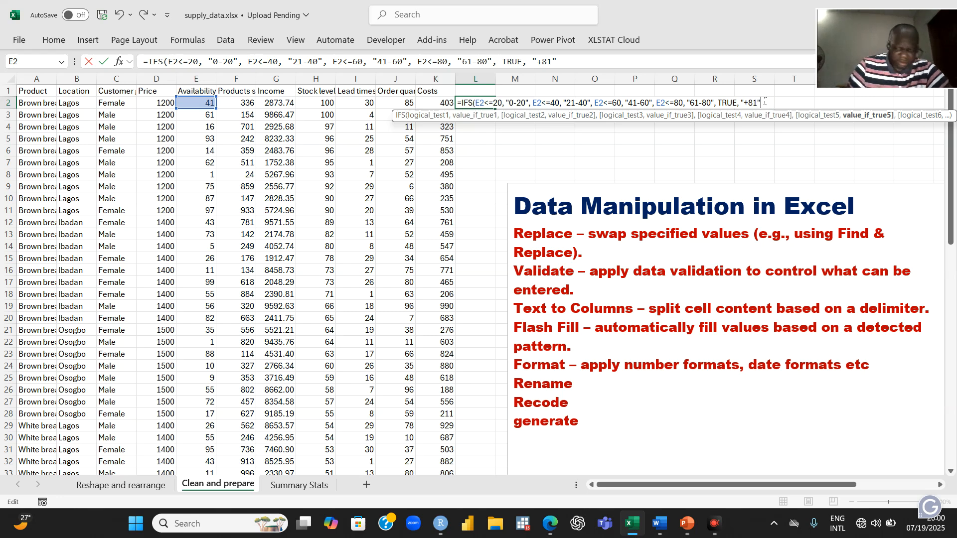
type(")")
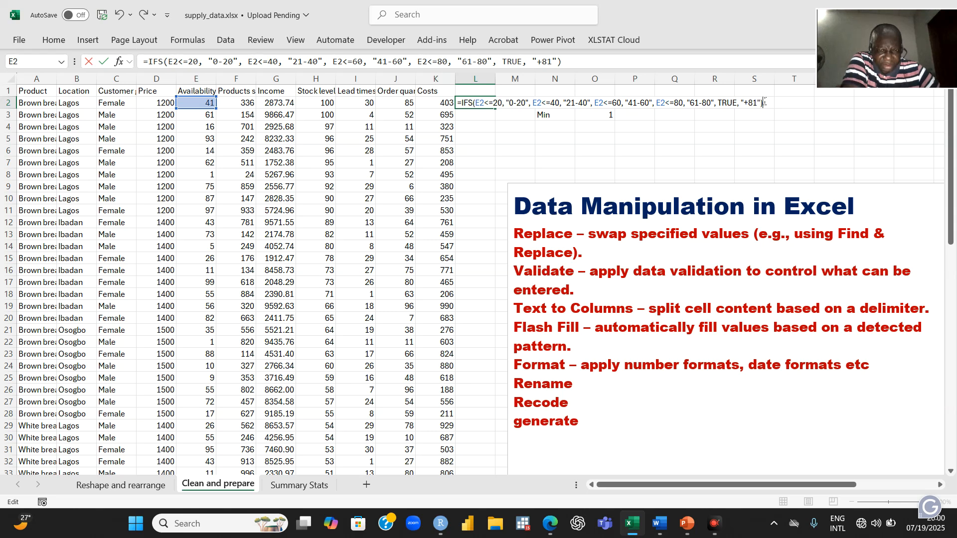
key("Return")
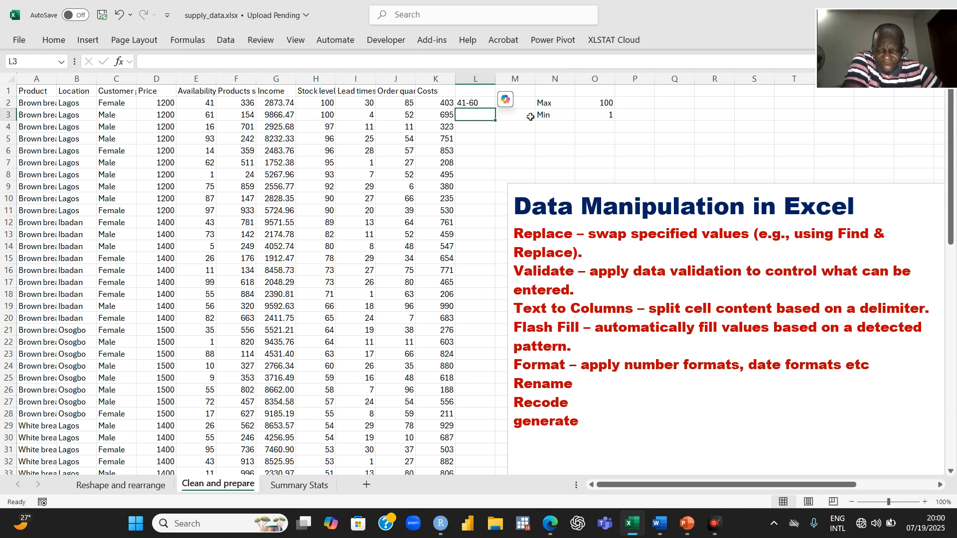
Step: Fill the IFS formula from L2 down through L75
left_click(471, 104)
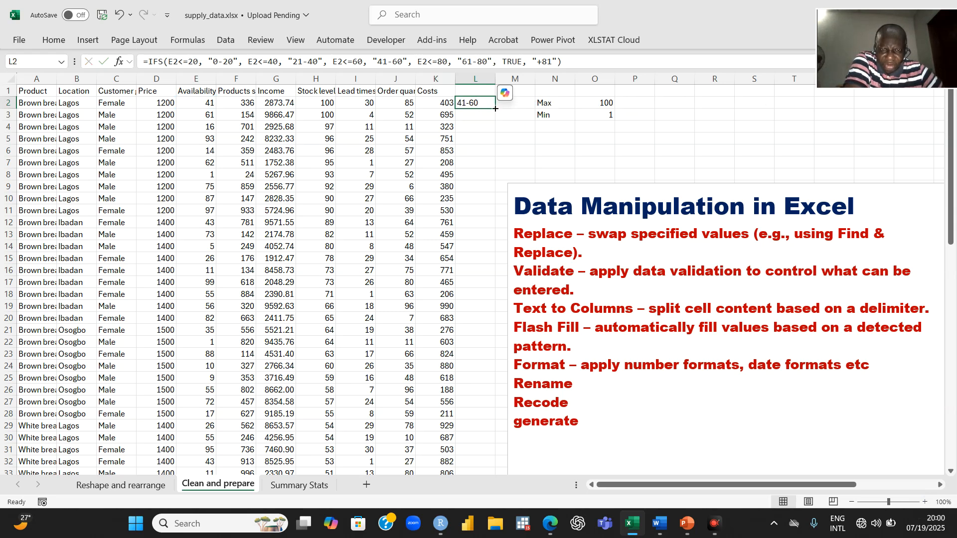
left_click_drag(495, 108, 504, 442)
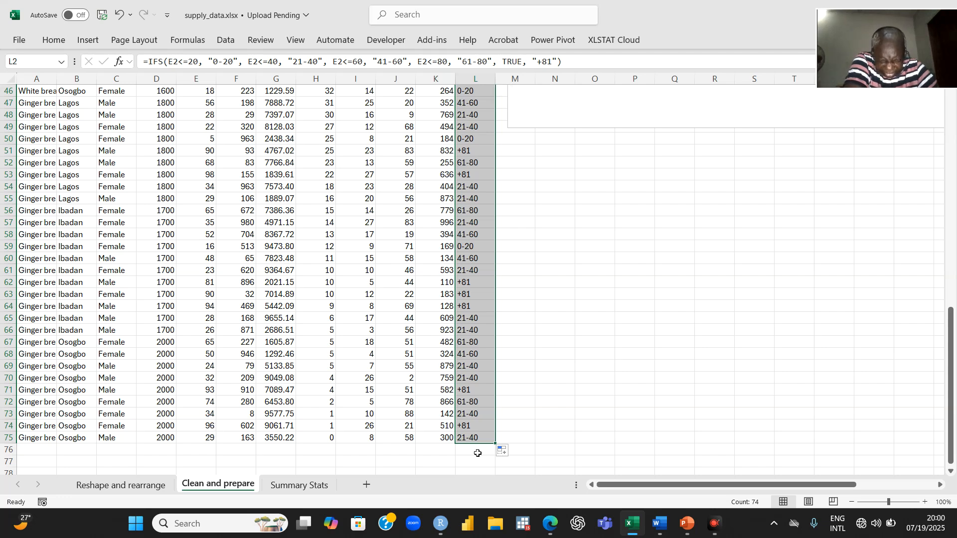
left_click(467, 311)
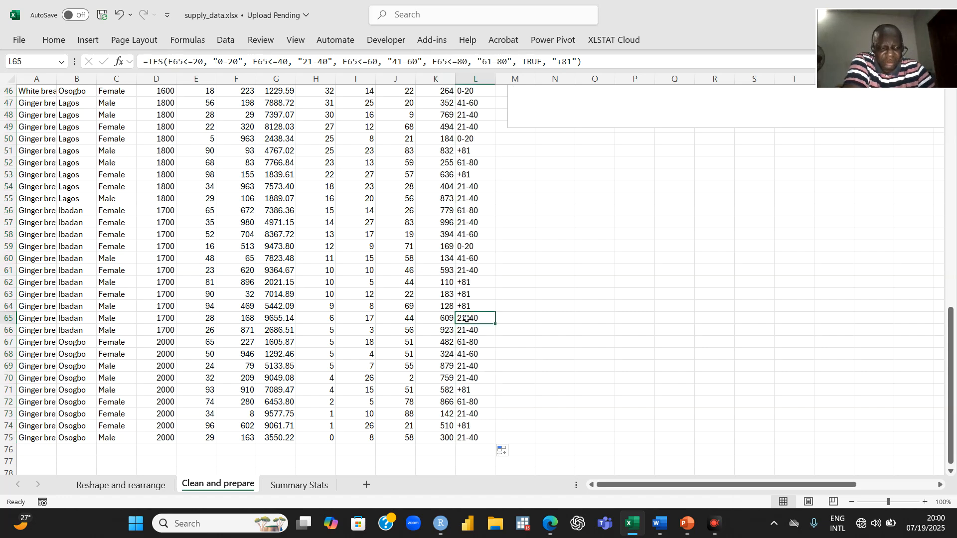
Step: Enter "agroup" in L1 as the header of the recoded availability column
key("ctrl+Up")
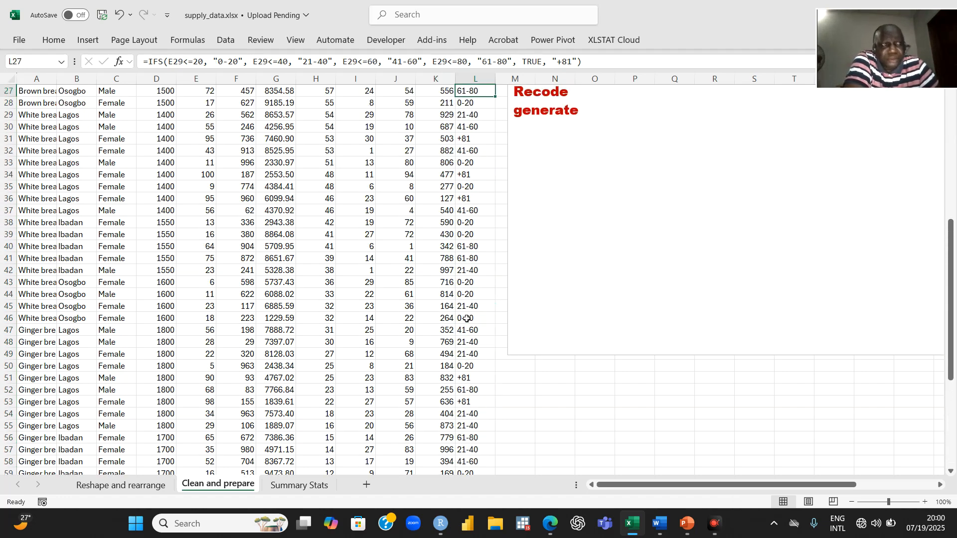
key("ctrl+Up")
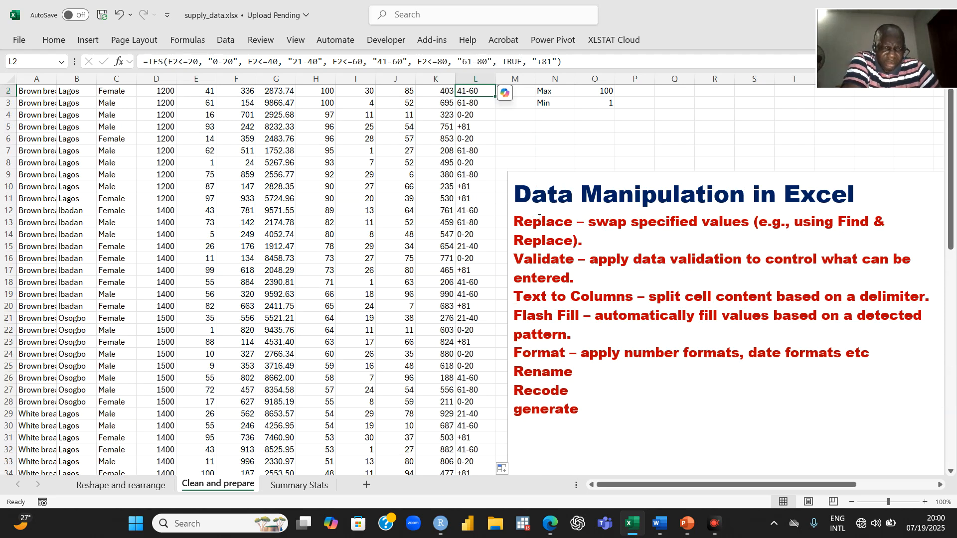
key("Up")
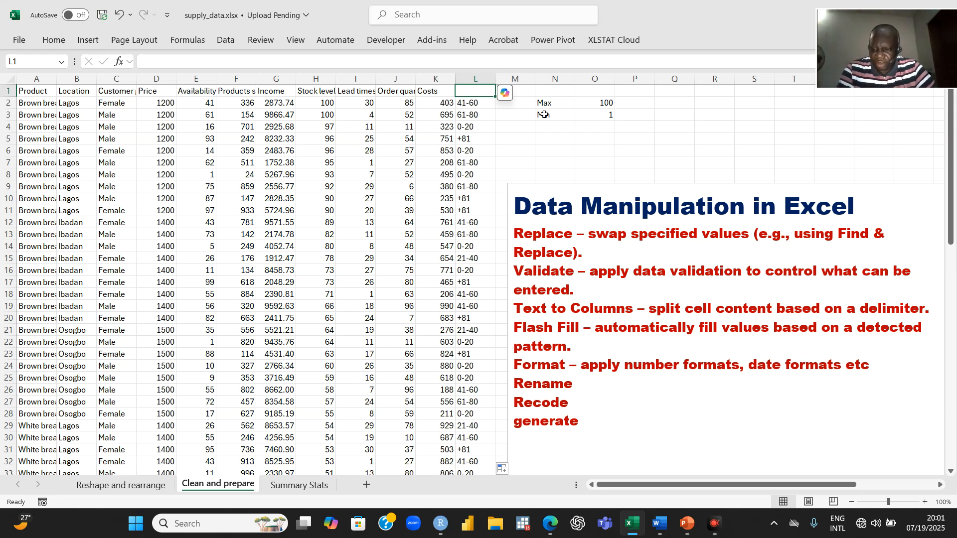
type("a")
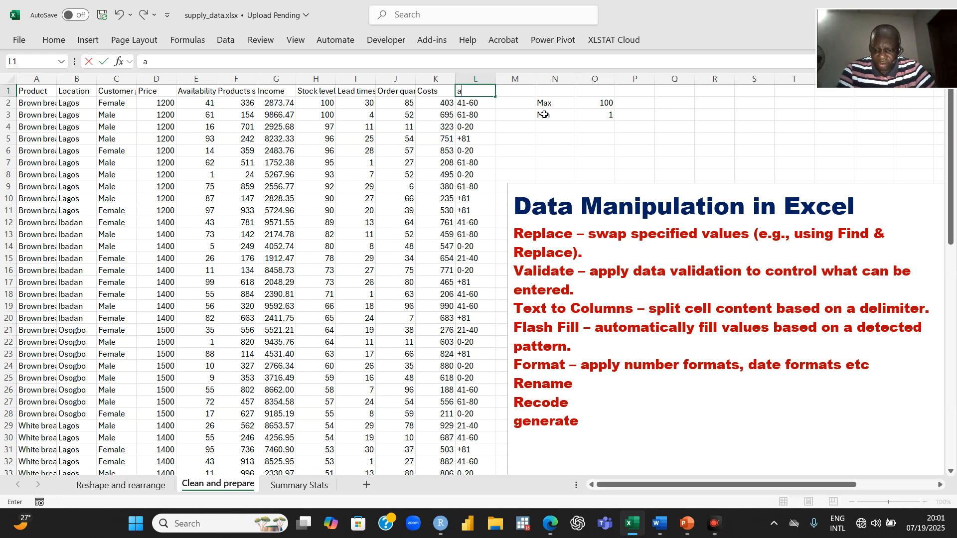
type("group")
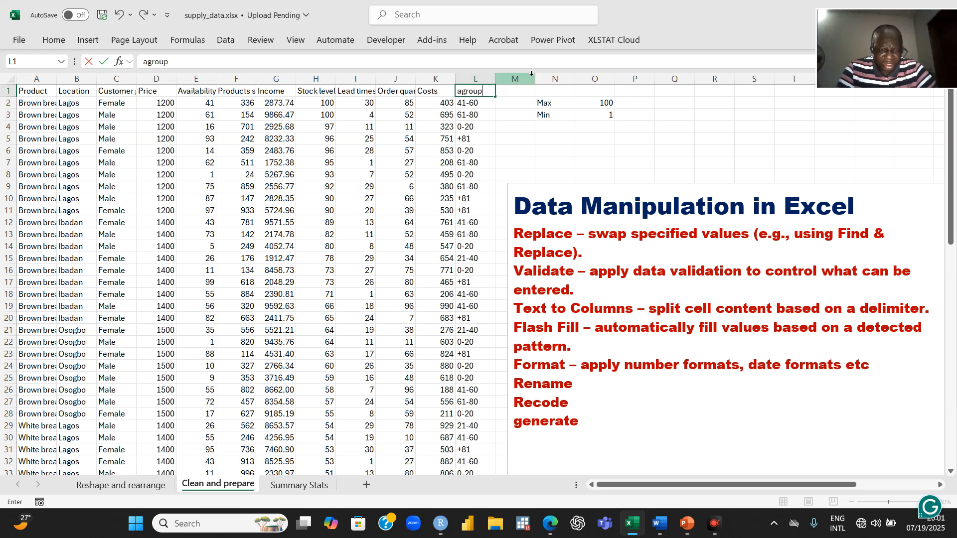
Step: Add the header "Profit" in M1 and calculate income minus costs in M2 with =G2-K2
left_click(515, 95)
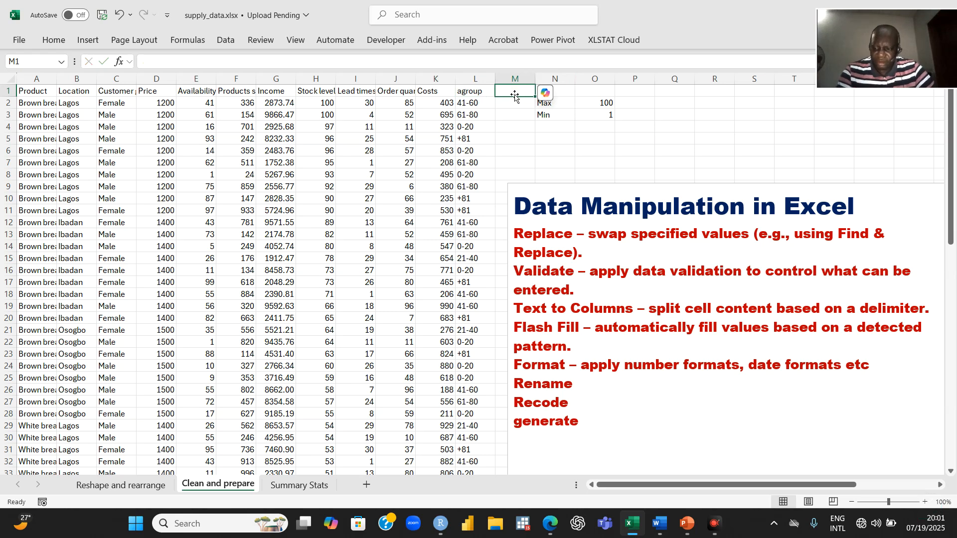
type("Profit")
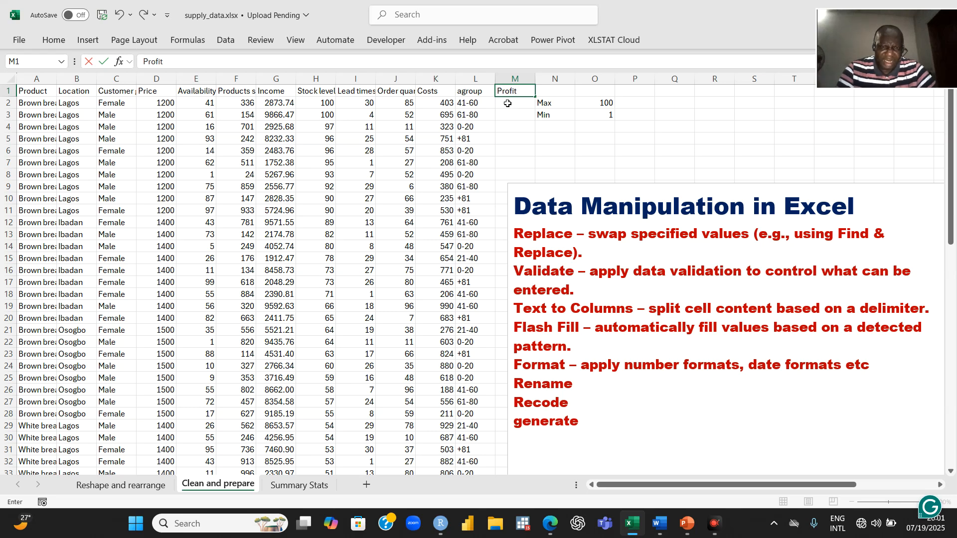
left_click(507, 104)
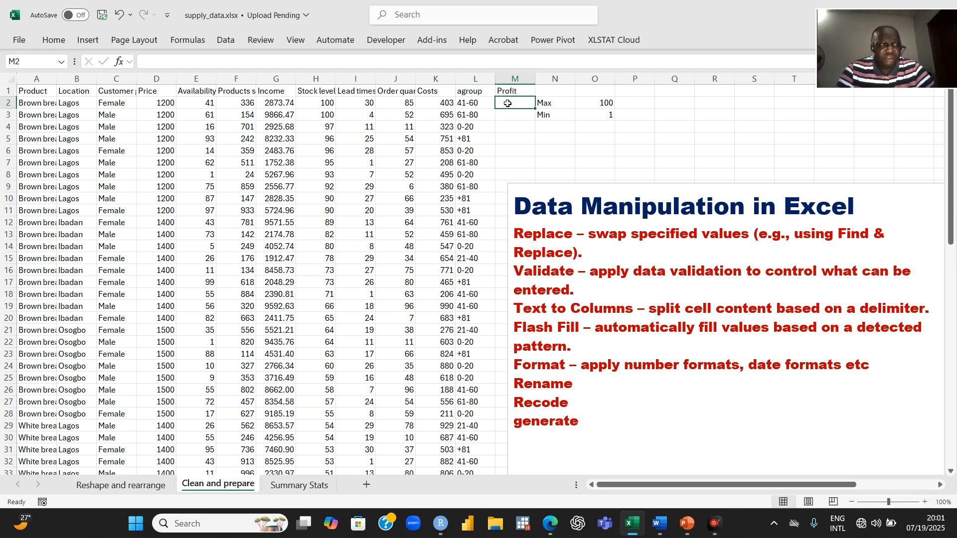
type("=")
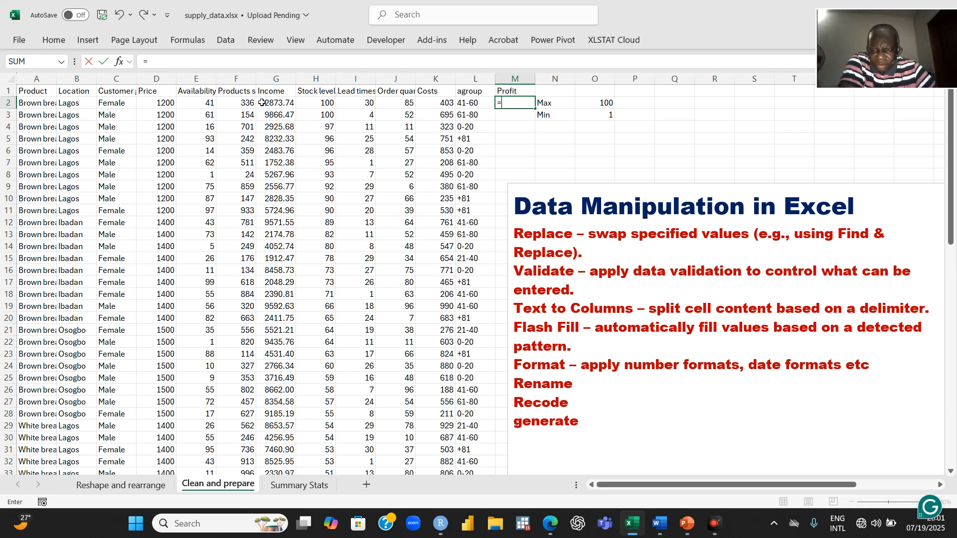
left_click(277, 103)
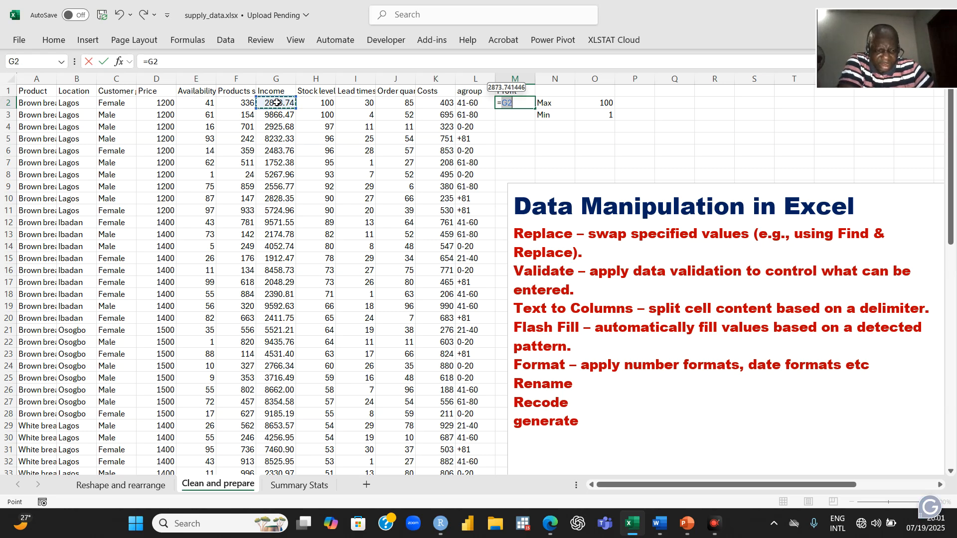
type("-")
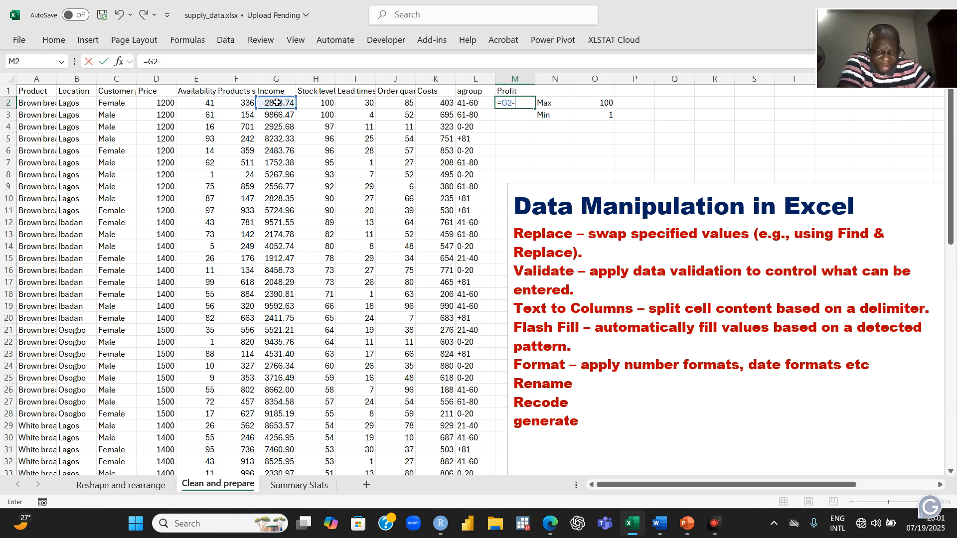
left_click(437, 103)
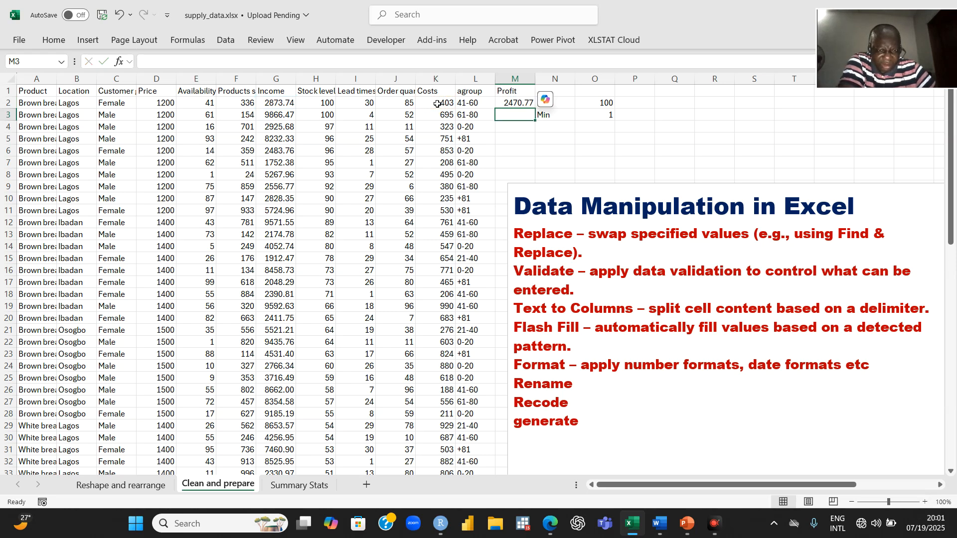
Step: Fill the profit formula from M2 down through M75
left_click(515, 104)
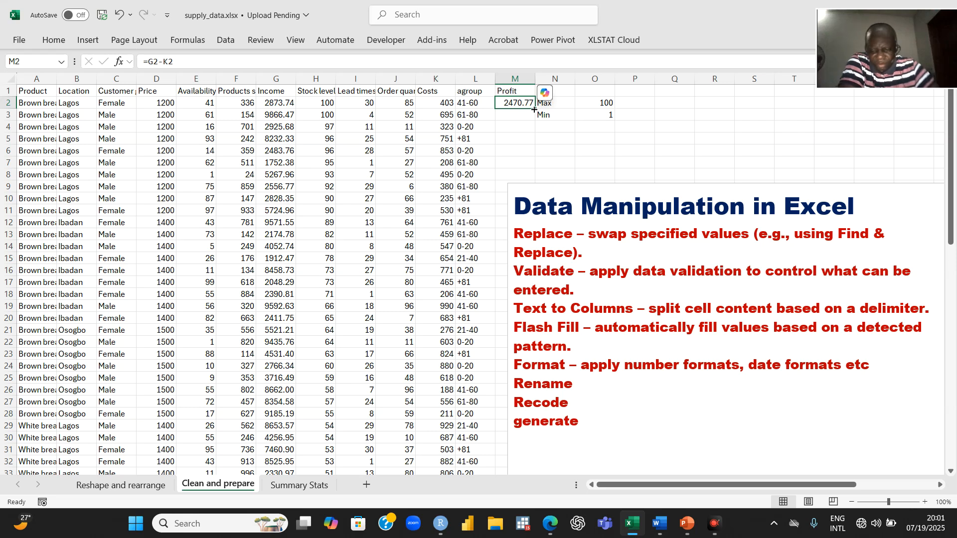
left_click_drag(534, 109, 503, 458)
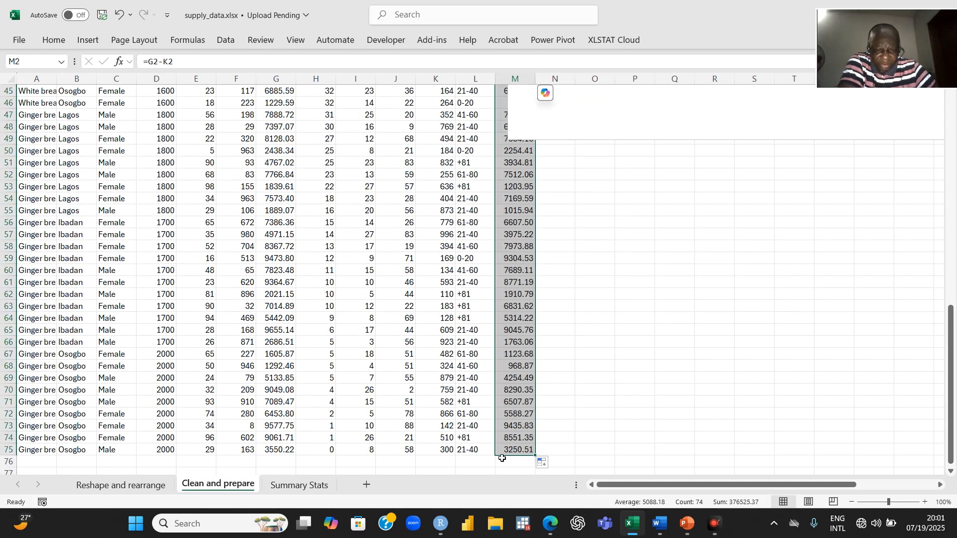
left_click(584, 375)
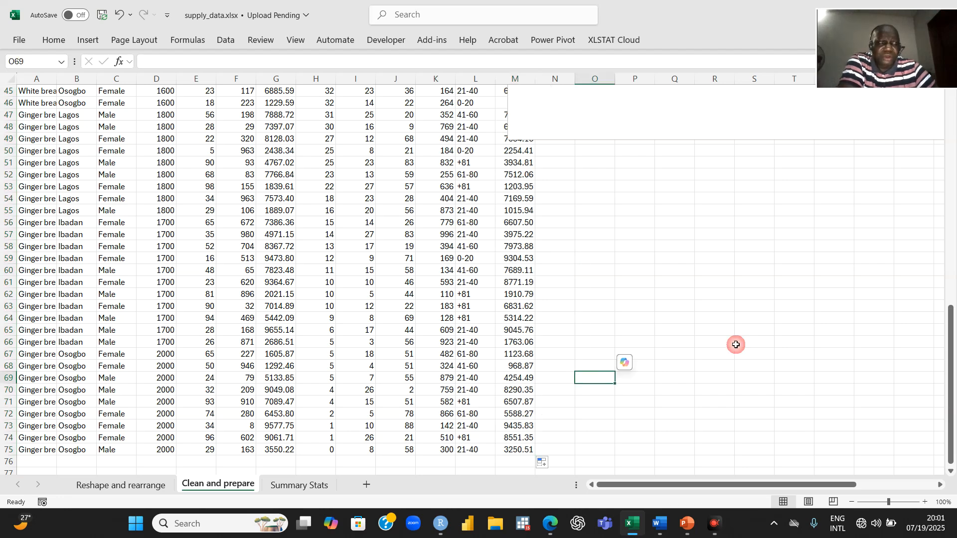
Step: Clear the Max and Min labels from column N, and select N2
left_click_drag(951, 396, 951, 180)
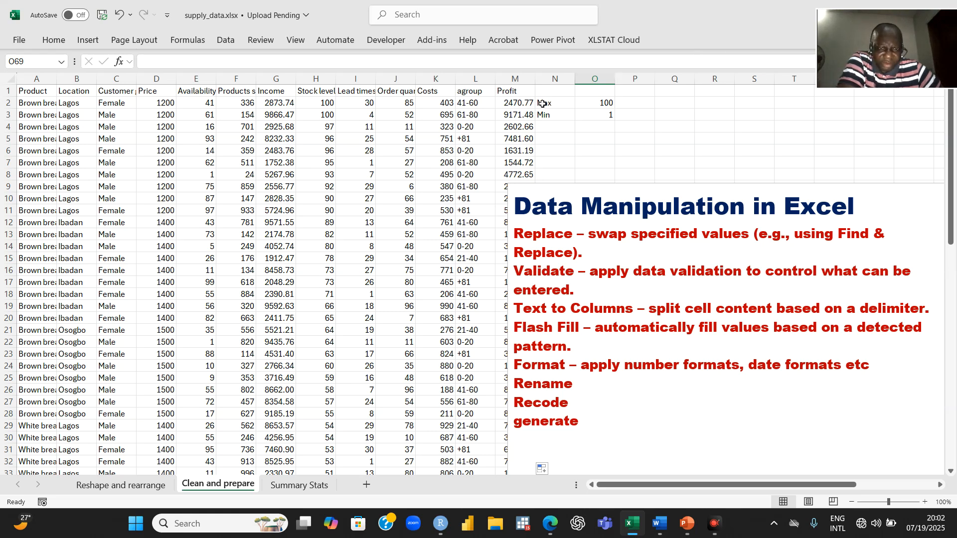
left_click(542, 73)
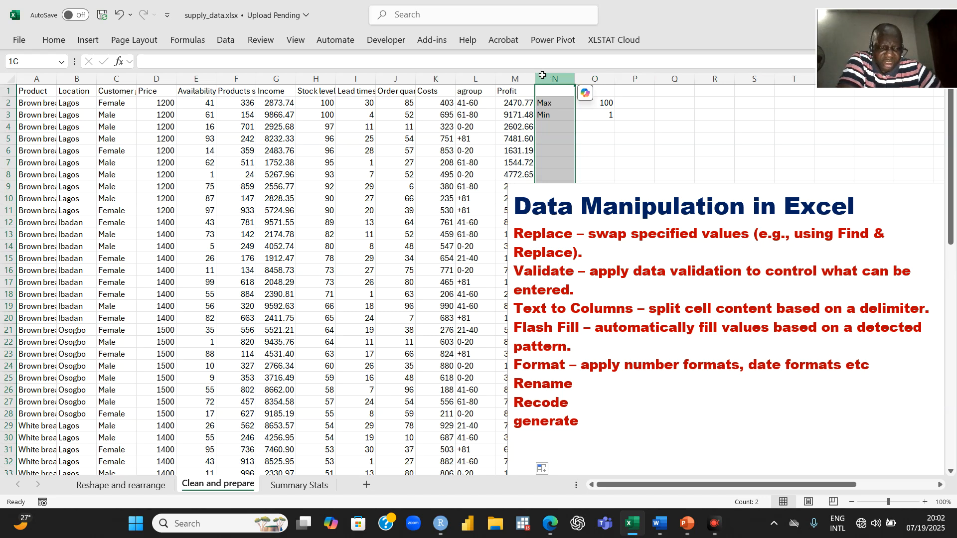
left_click(549, 102)
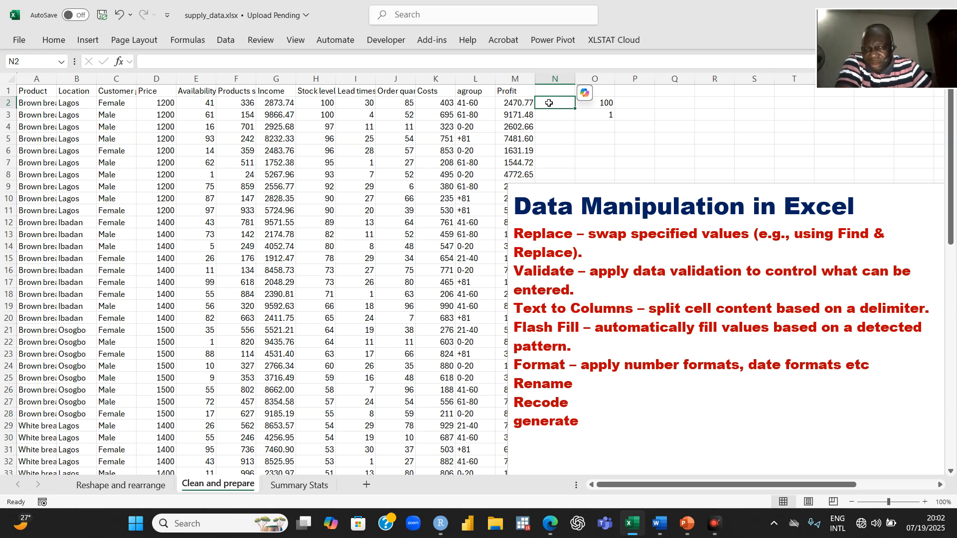
Step: Enter "brown bread" in cells N2 and N3 beside the Profit column
type("=")
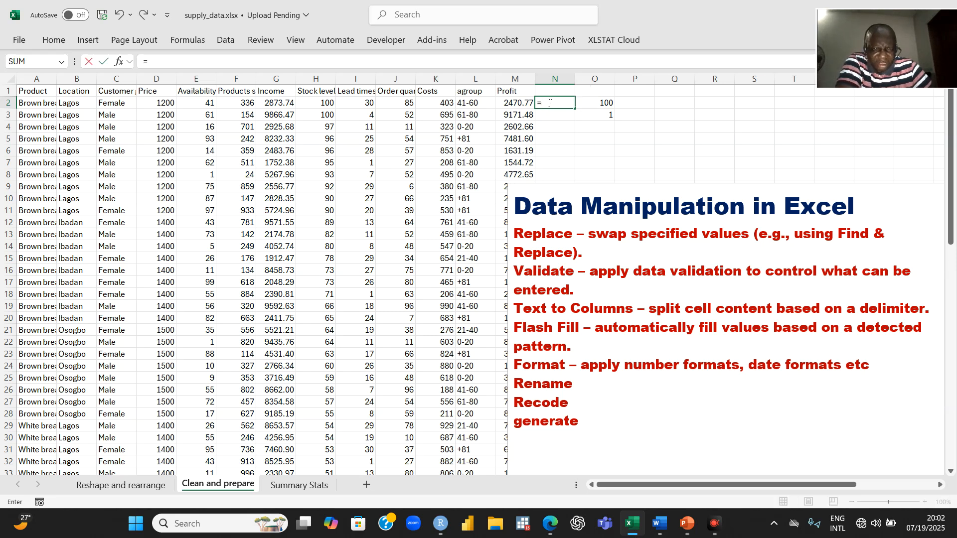
key("BackSpace")
type("bro")
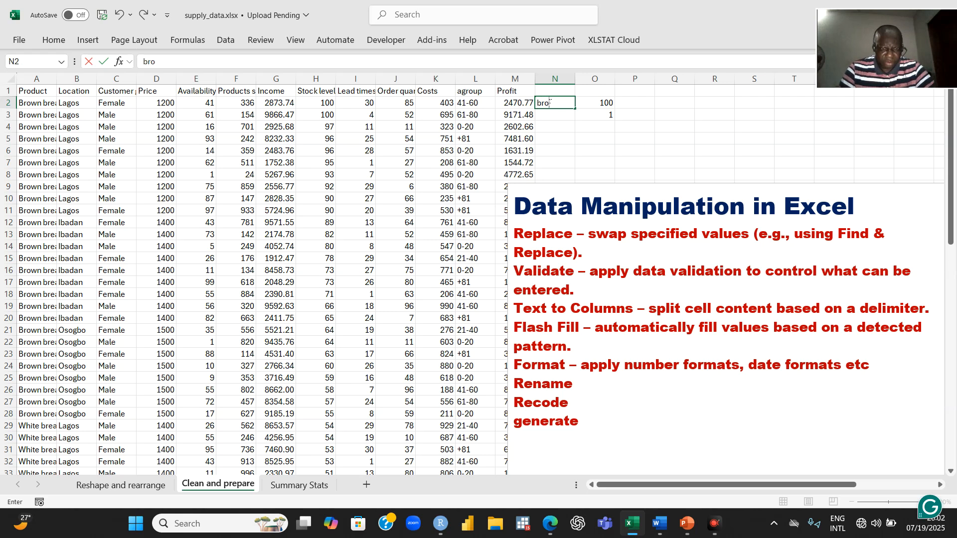
type("wn")
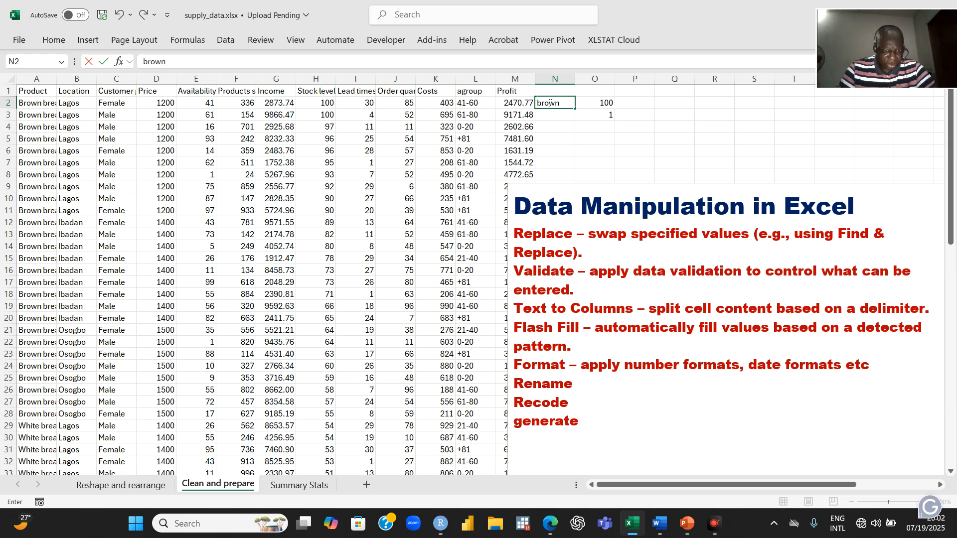
type(" bread")
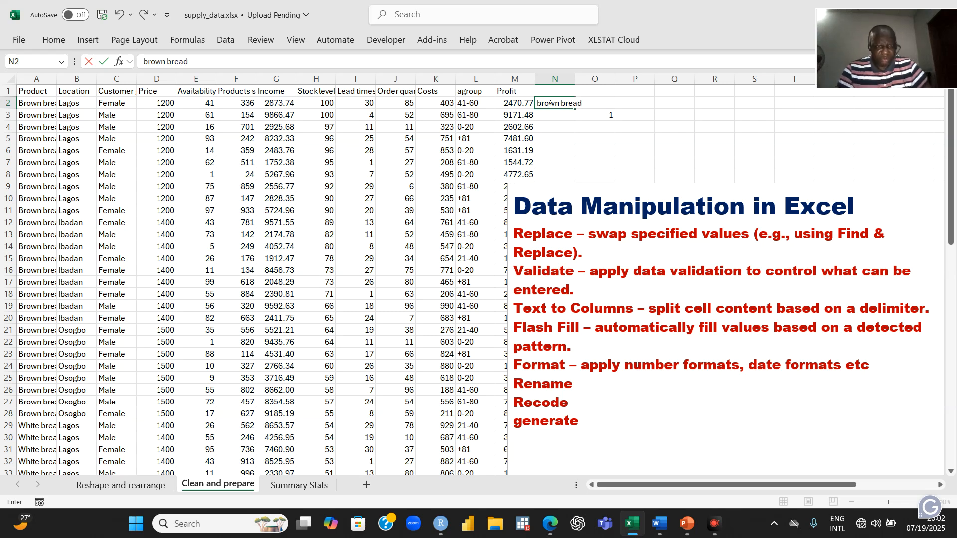
left_click(564, 117)
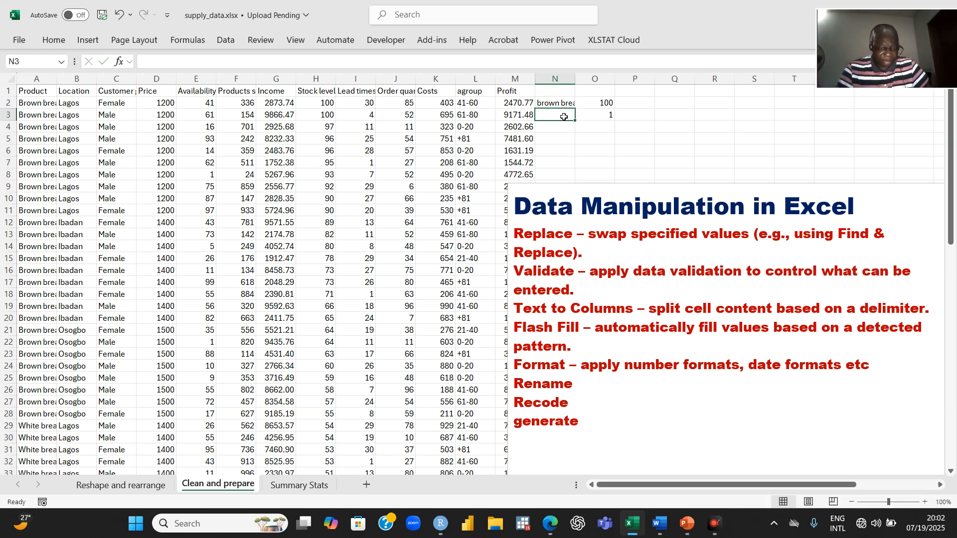
type("brown bread")
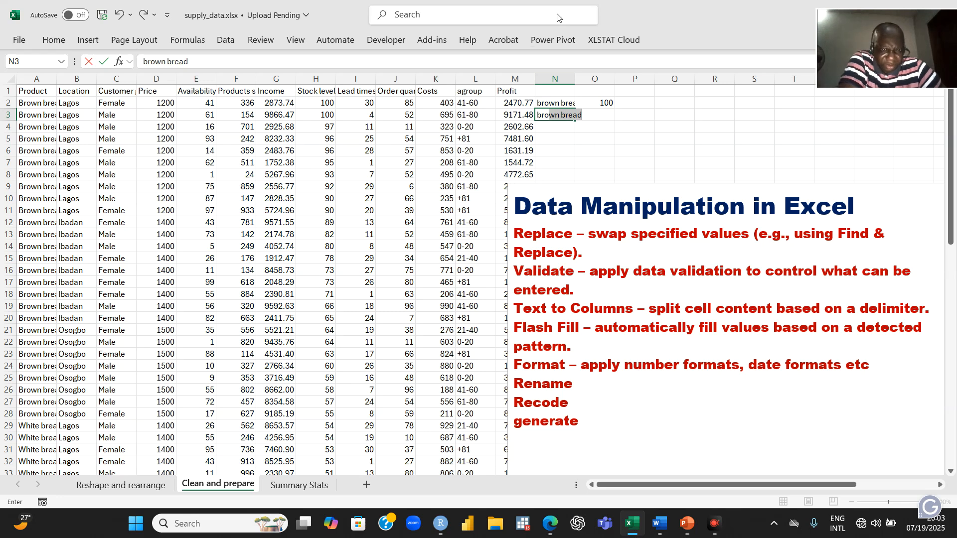
Step: Delete columns N and O with their leftover helper entries from the Clean and prepare sheet
left_click(551, 75)
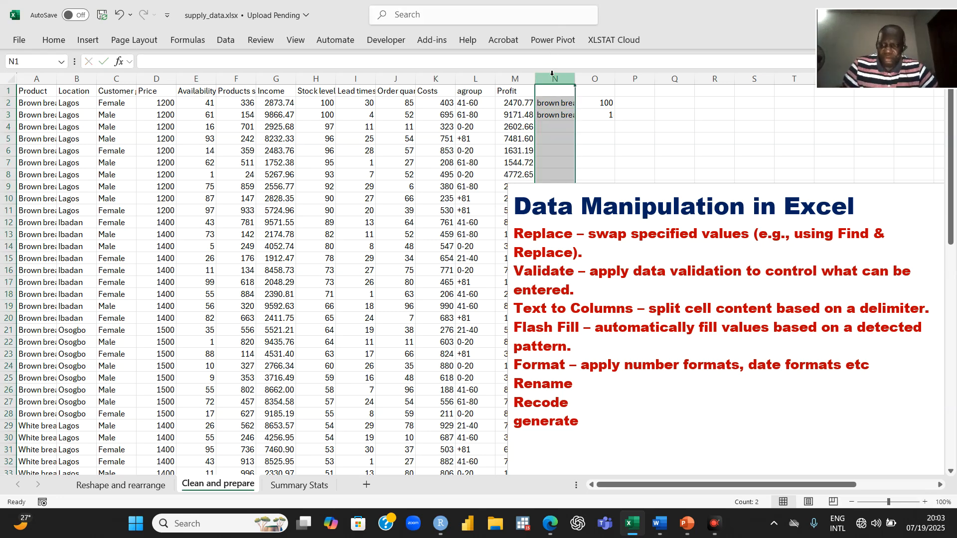
left_click_drag(552, 74, 599, 78)
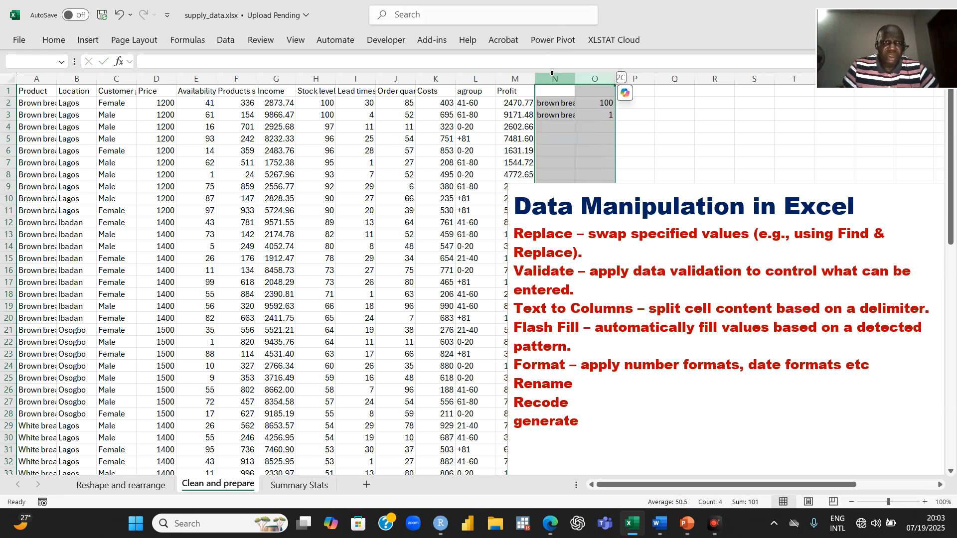
right_click(586, 115)
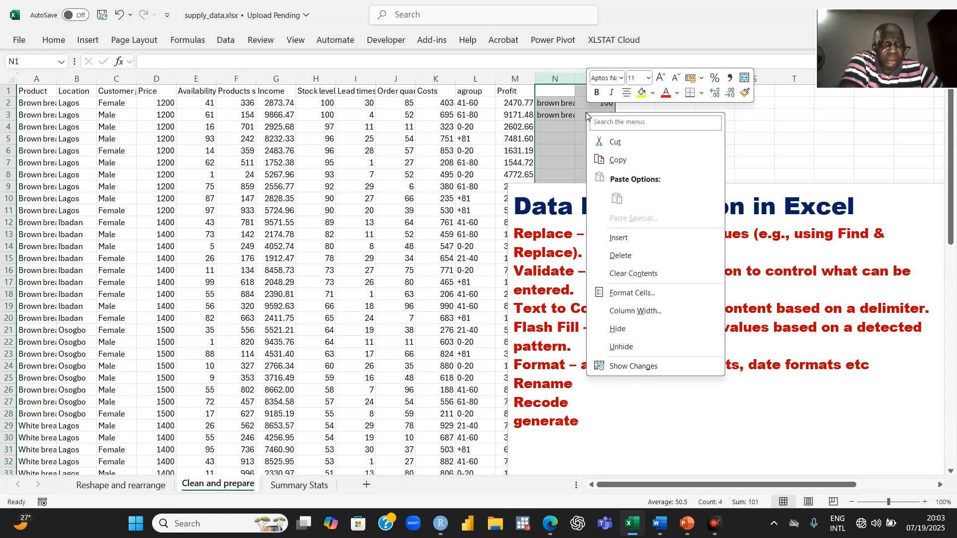
left_click(621, 256)
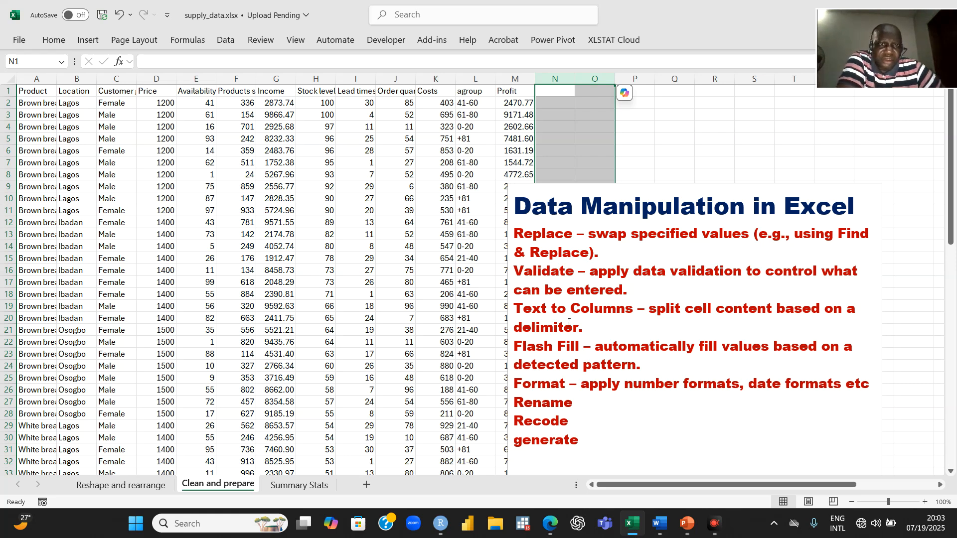
left_click(646, 152)
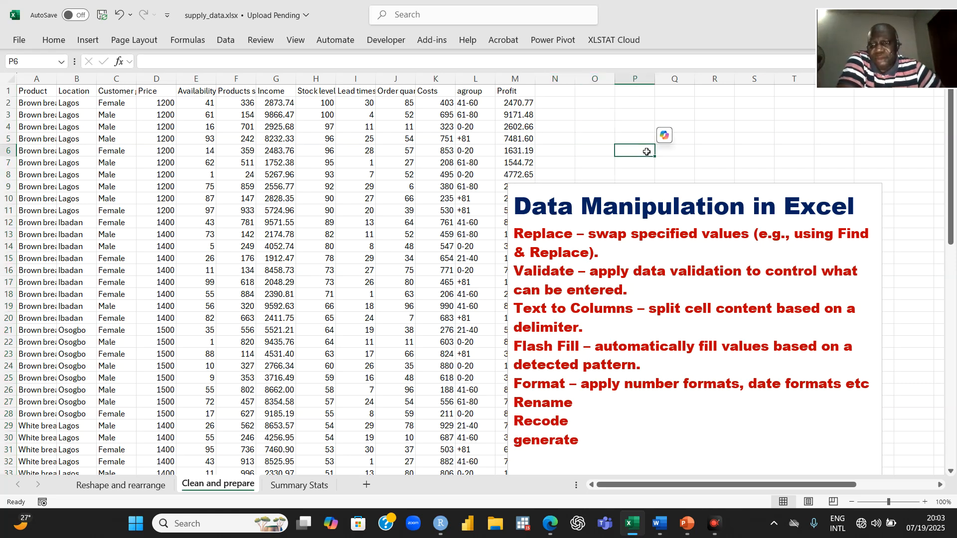
Step: Insert a PivotChart with PivotTable on a new worksheet from the Product column A1:A75 of the Summary Stats sheet
left_click(293, 487)
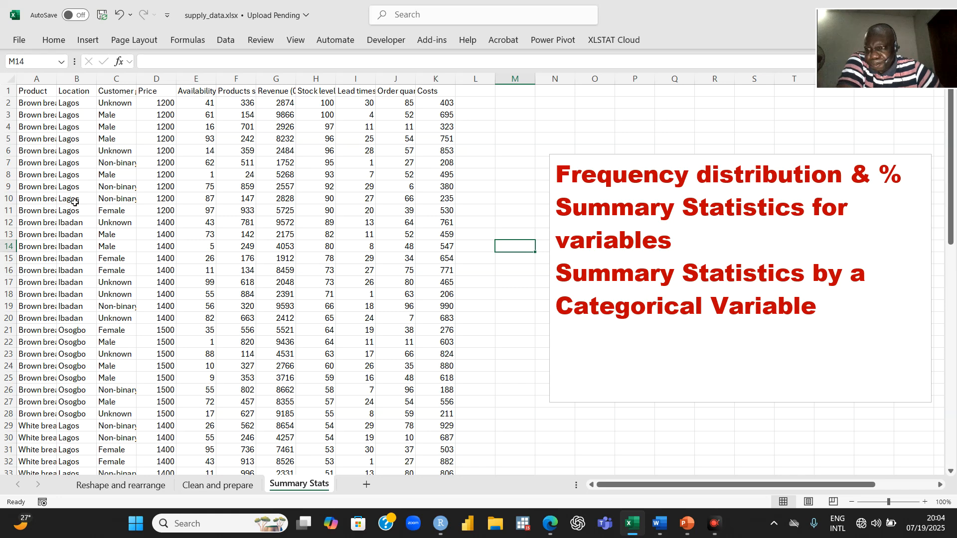
left_click(41, 90)
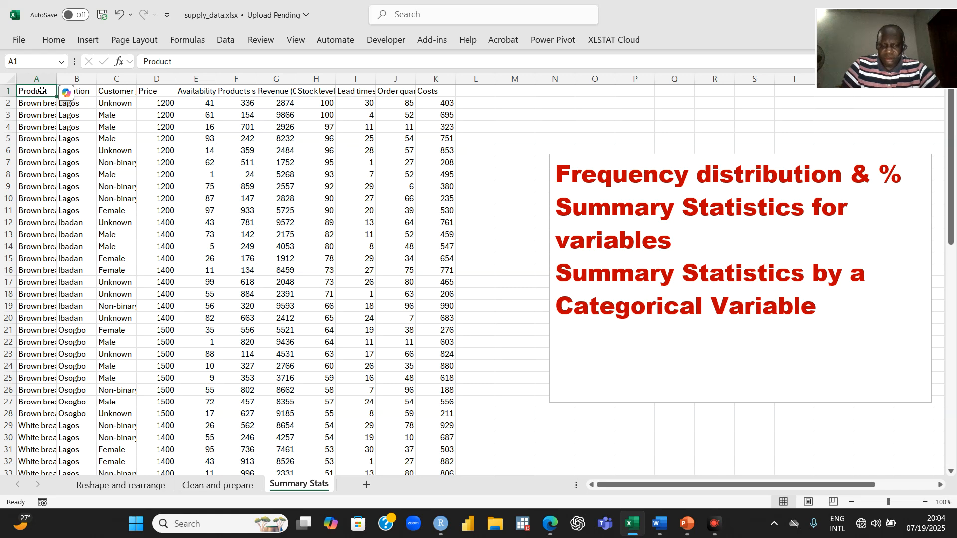
key("ctrl+shift+Down")
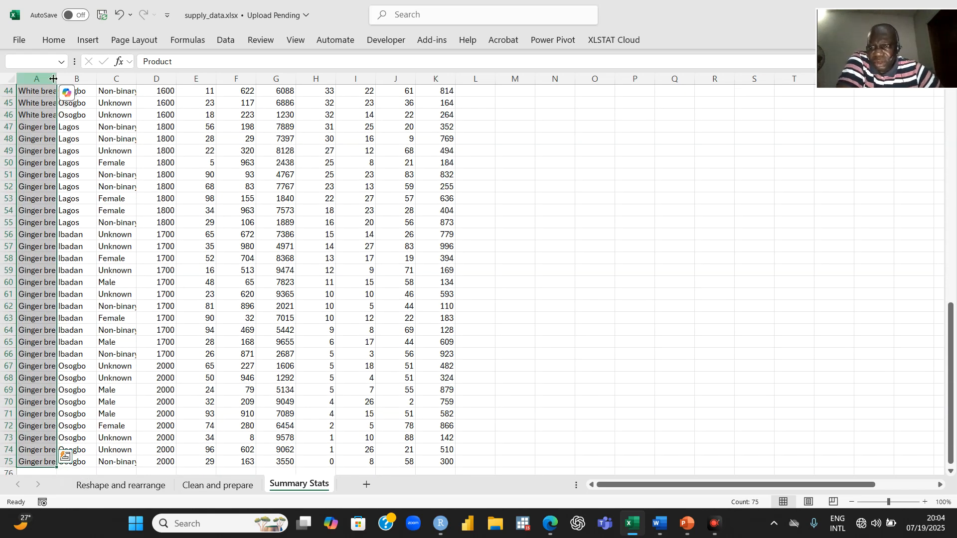
left_click(84, 43)
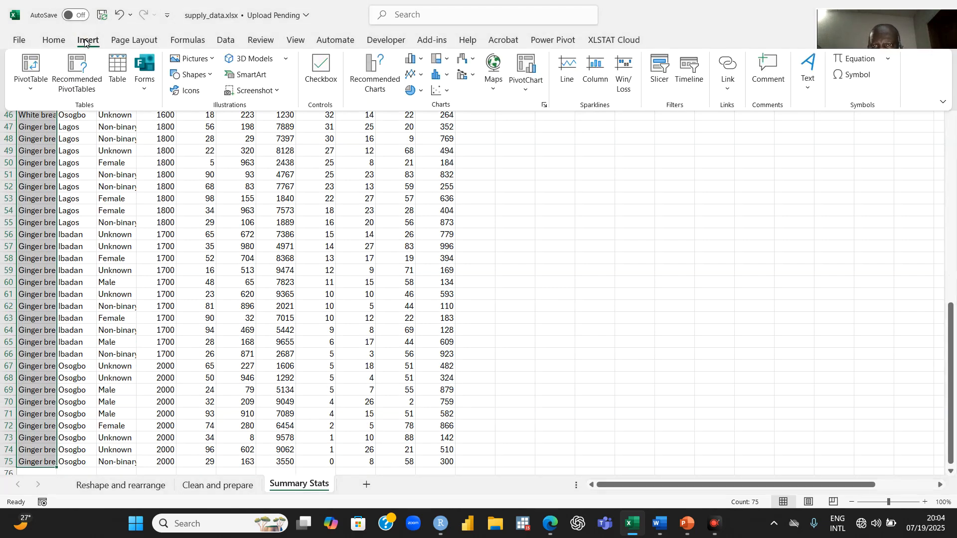
left_click(525, 90)
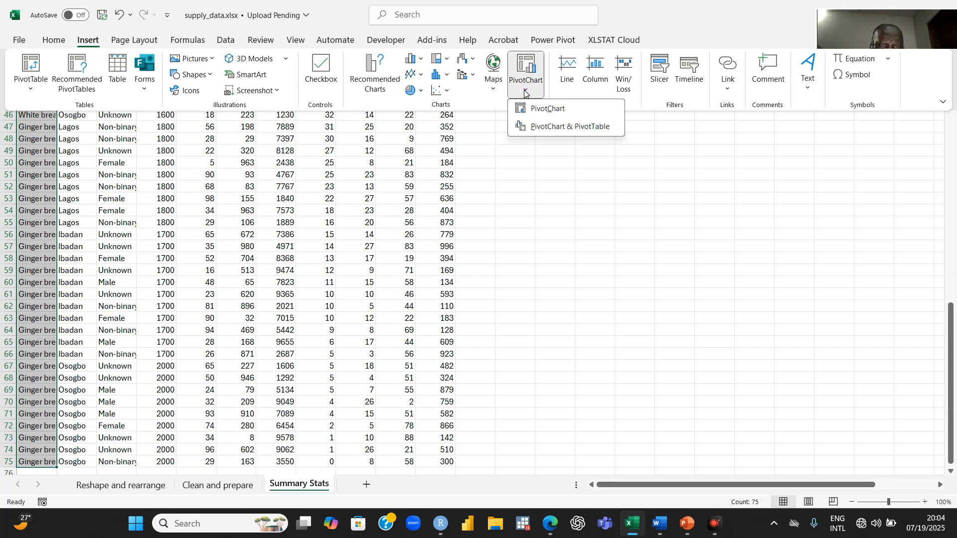
left_click(549, 127)
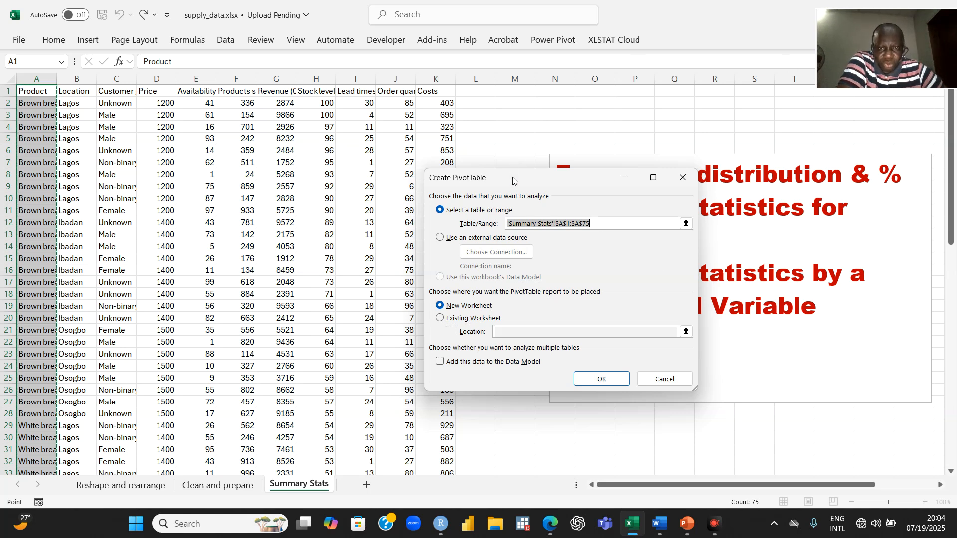
left_click(600, 380)
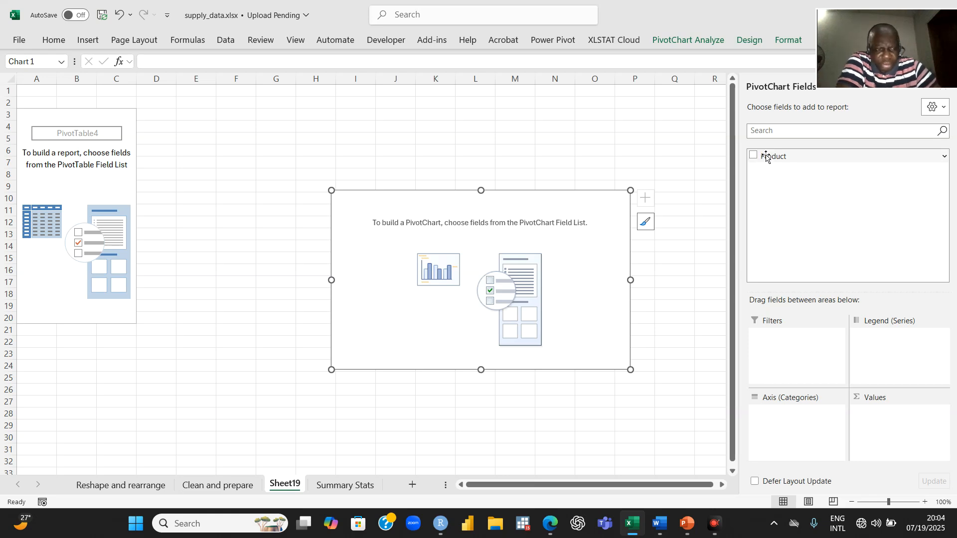
Step: Use Product as the axis category and add it three times to the values as a count
left_click_drag(766, 157, 773, 418)
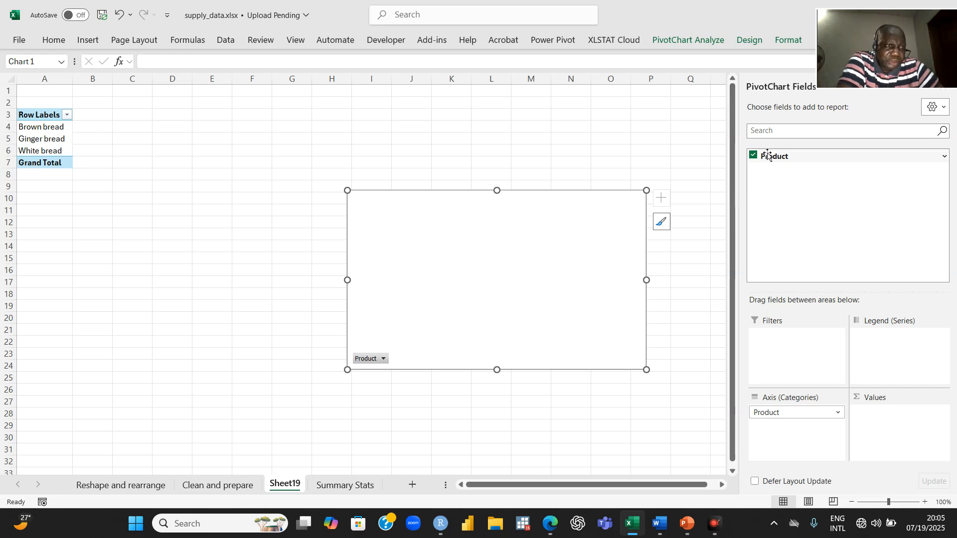
left_click_drag(768, 157, 892, 430)
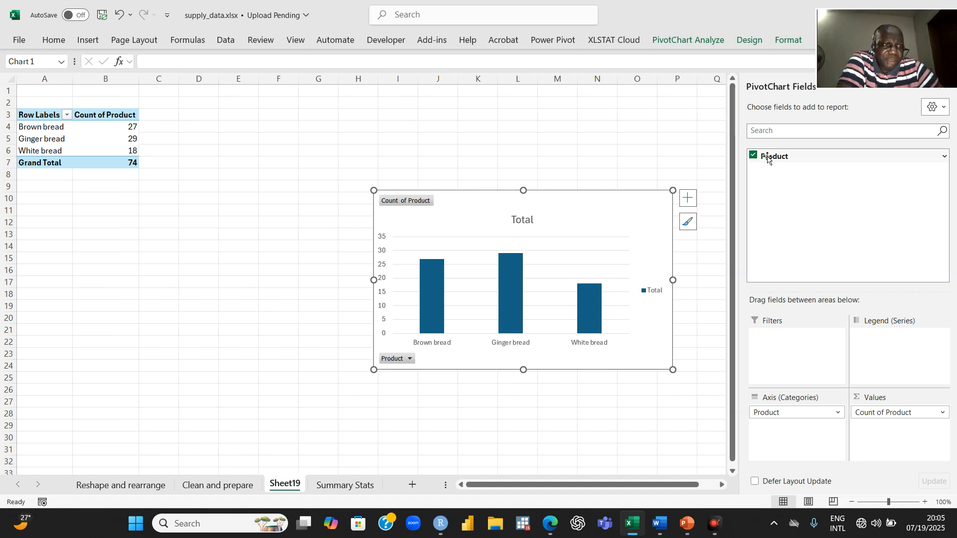
left_click_drag(769, 157, 878, 427)
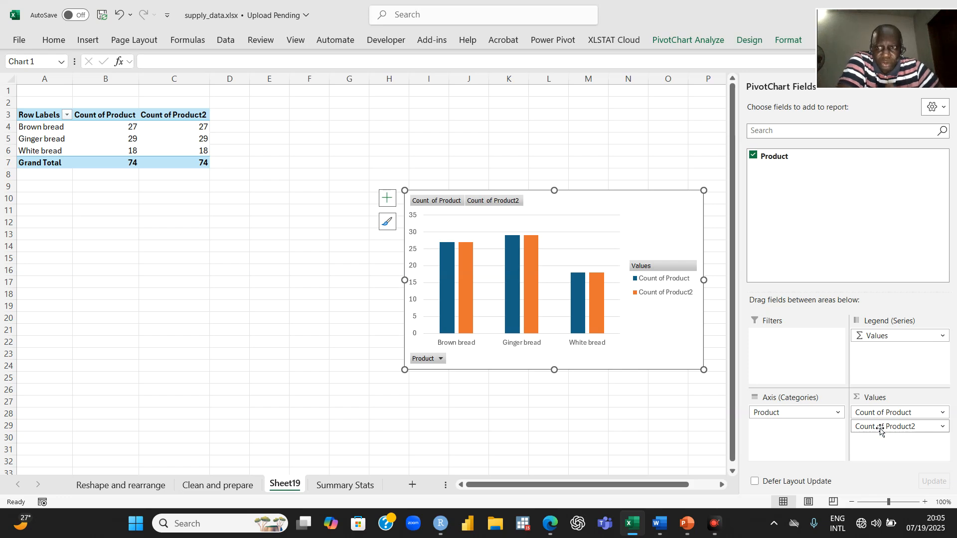
left_click(880, 427)
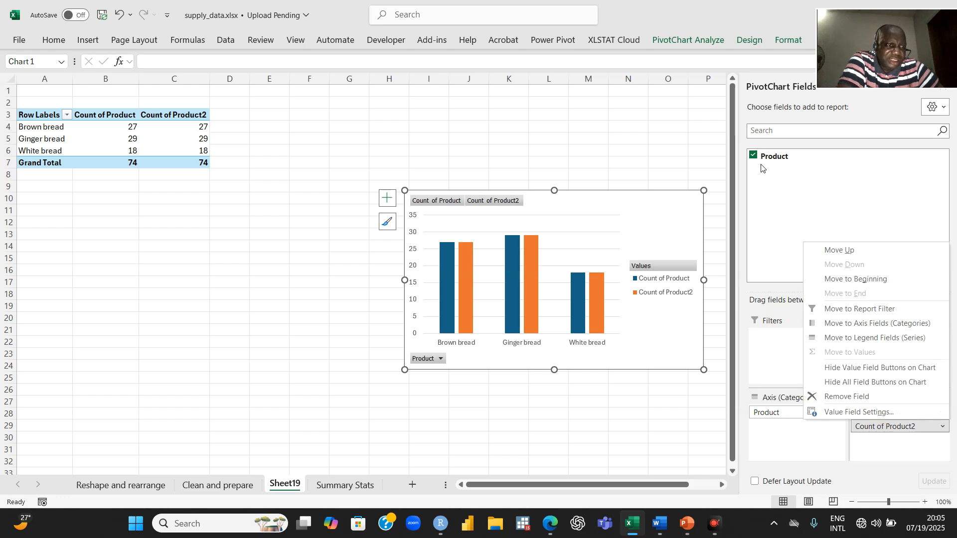
left_click_drag(767, 157, 890, 443)
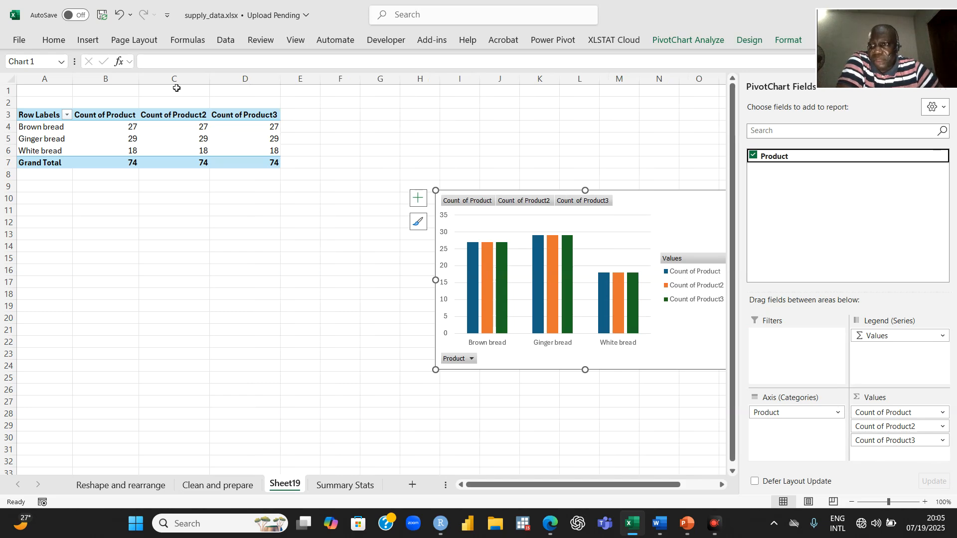
Step: Show the second product count column as % of Column Total
left_click(194, 127)
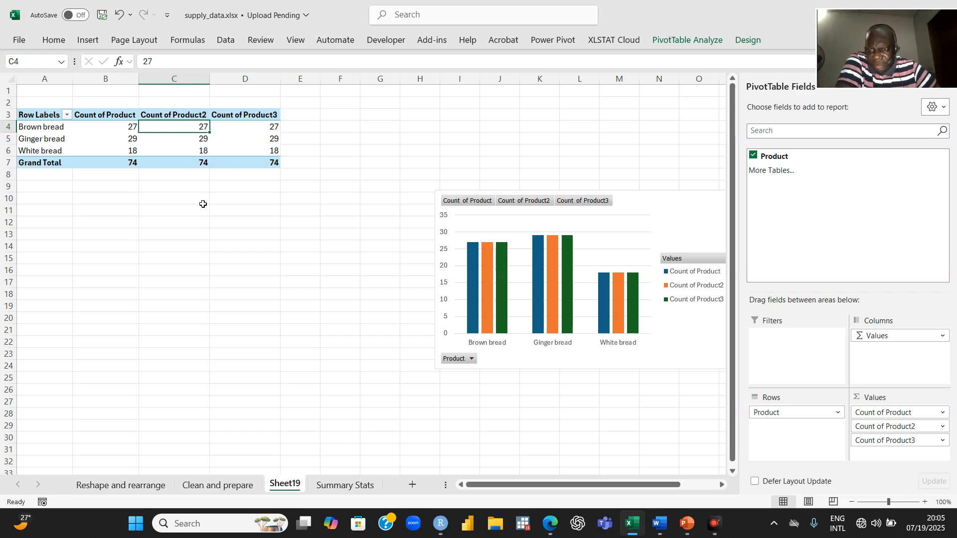
right_click(194, 124)
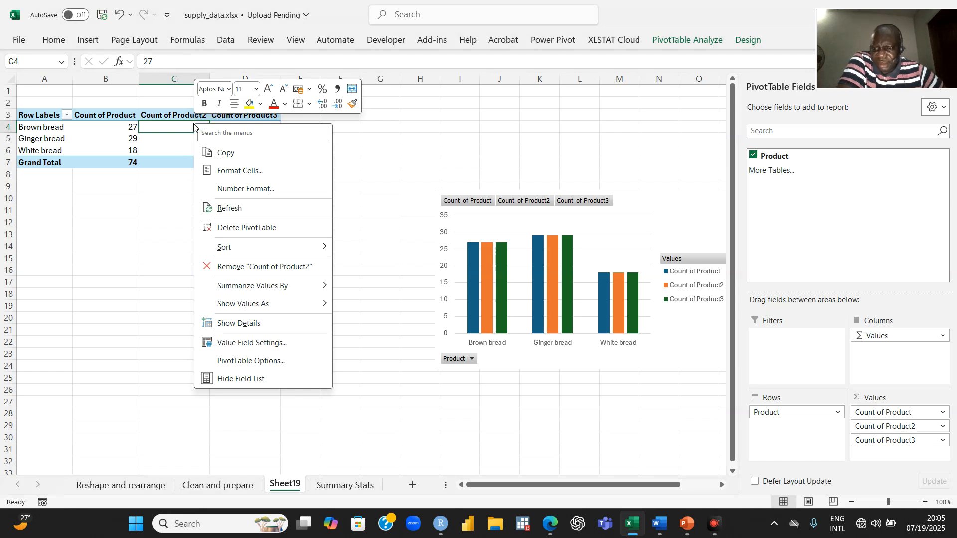
mouse_move(251, 304)
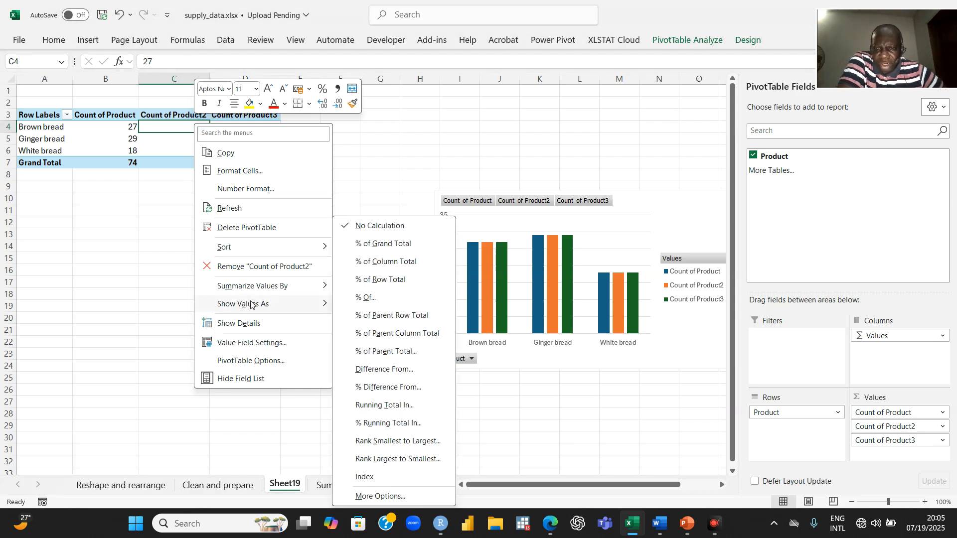
left_click(390, 265)
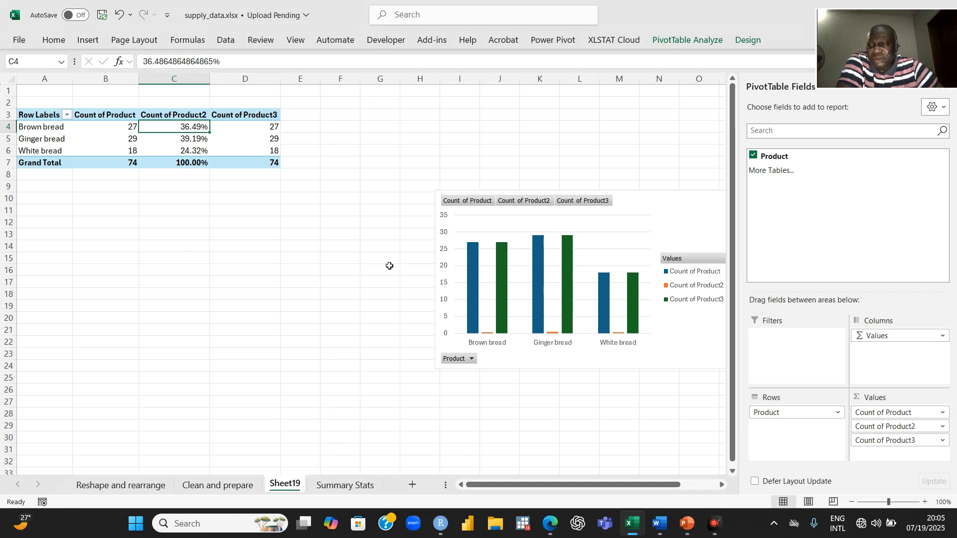
Step: Show the third product count column as % Running Total In, with Product as the base field
left_click(261, 129)
right_click(263, 129)
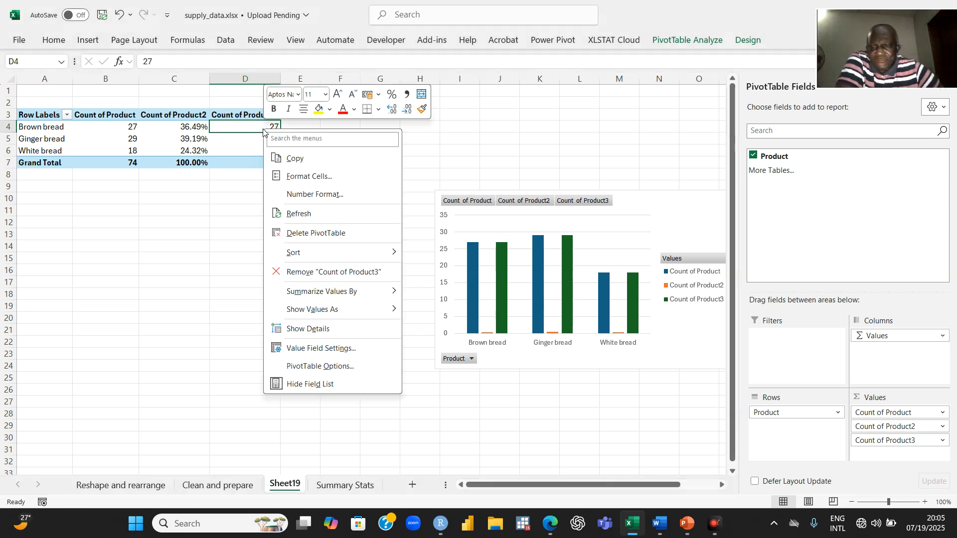
mouse_move(318, 318)
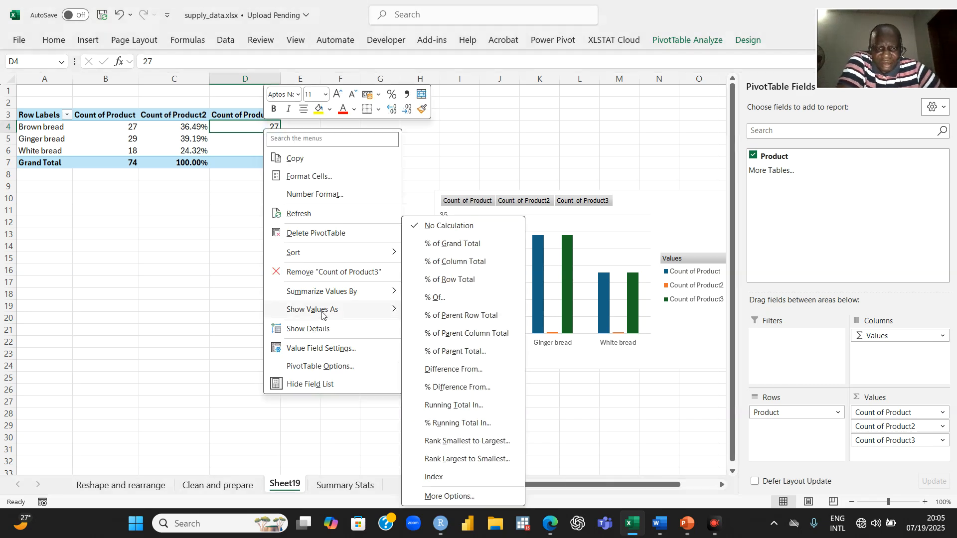
left_click(457, 424)
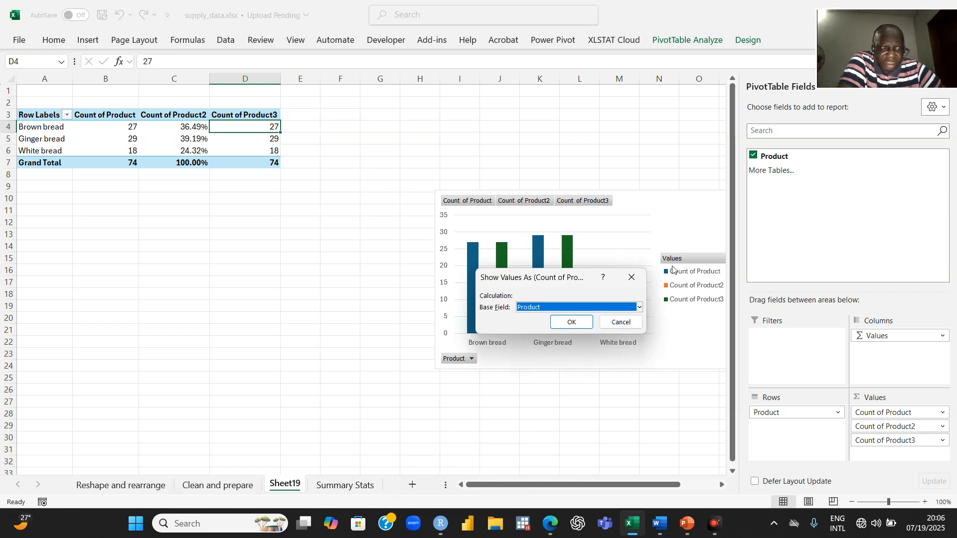
left_click(575, 326)
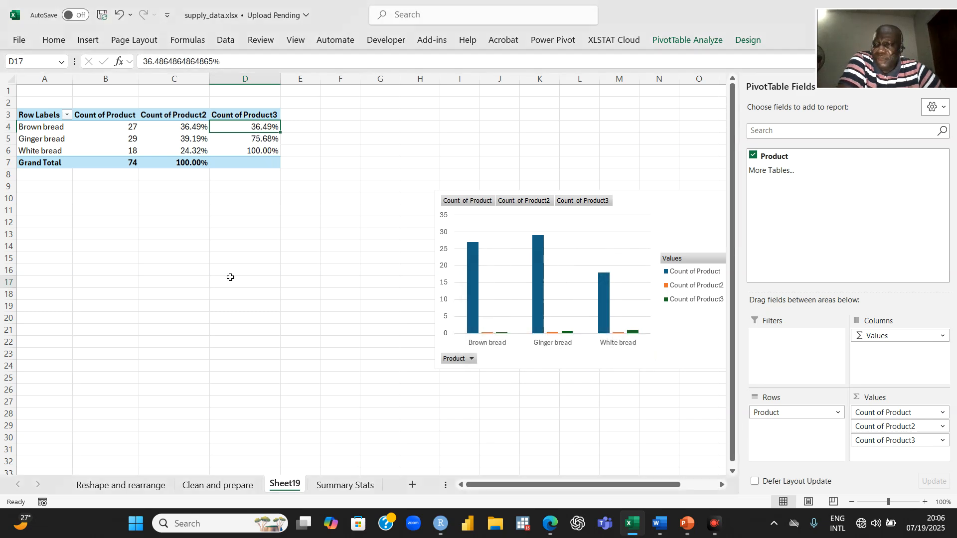
left_click(230, 281)
Step: Rename the running-total column header in D3 as "Cum %"
left_click(238, 115)
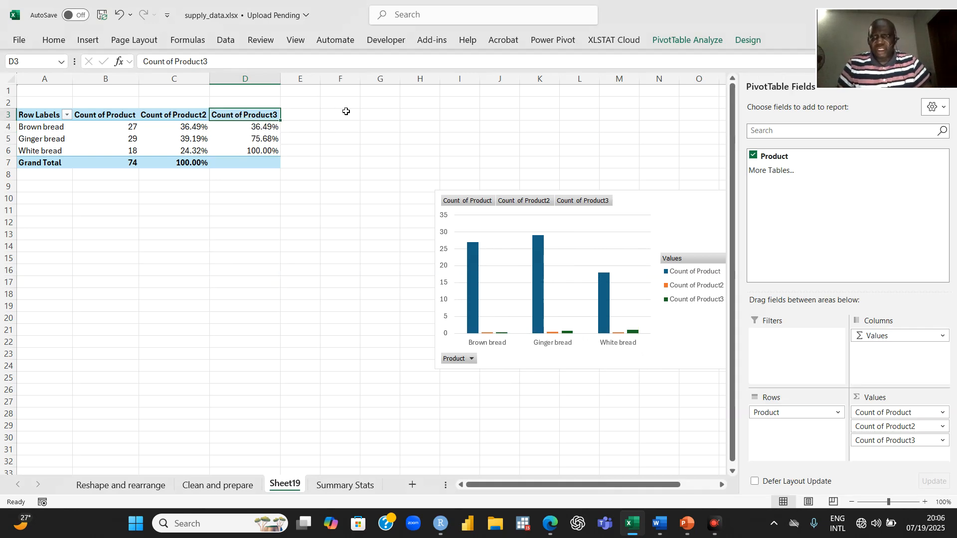
type("Cu")
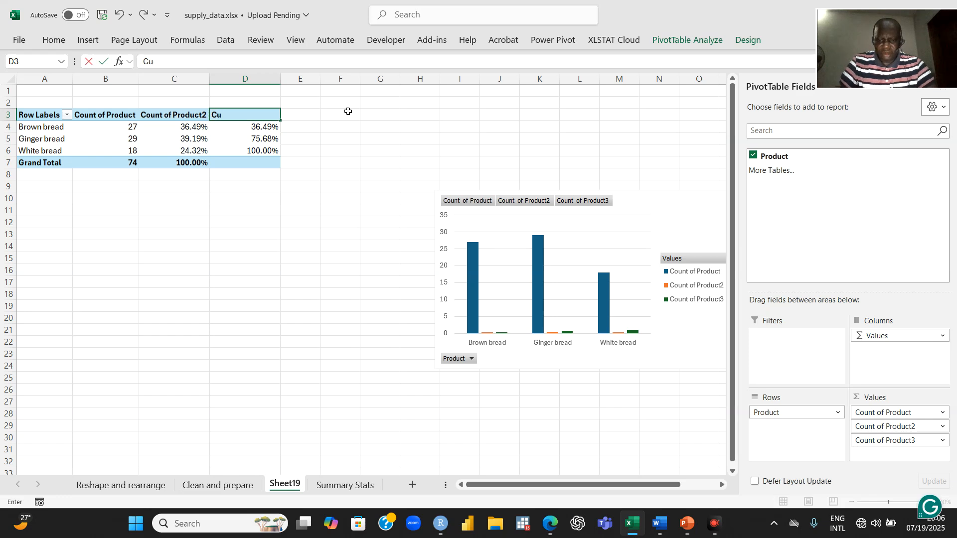
type("m")
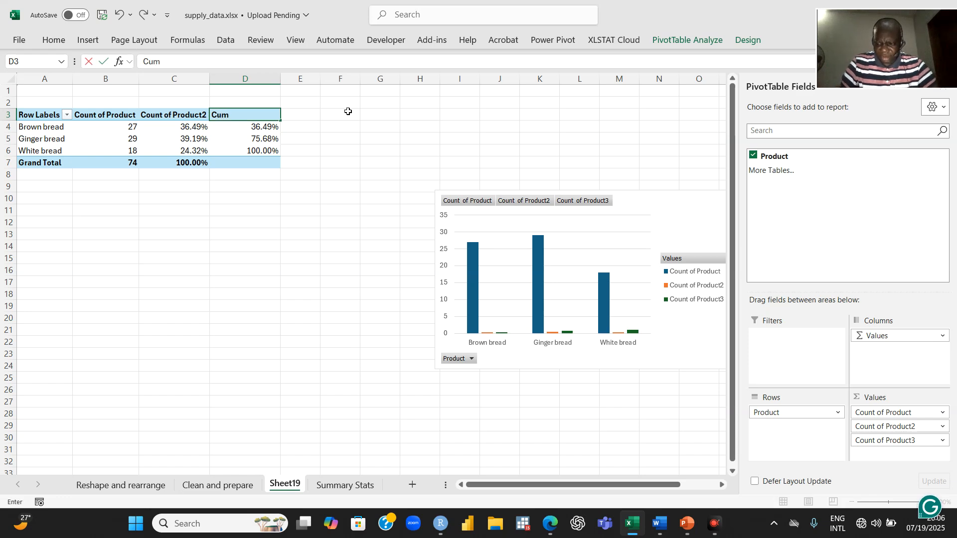
type(" %")
left_click(174, 114)
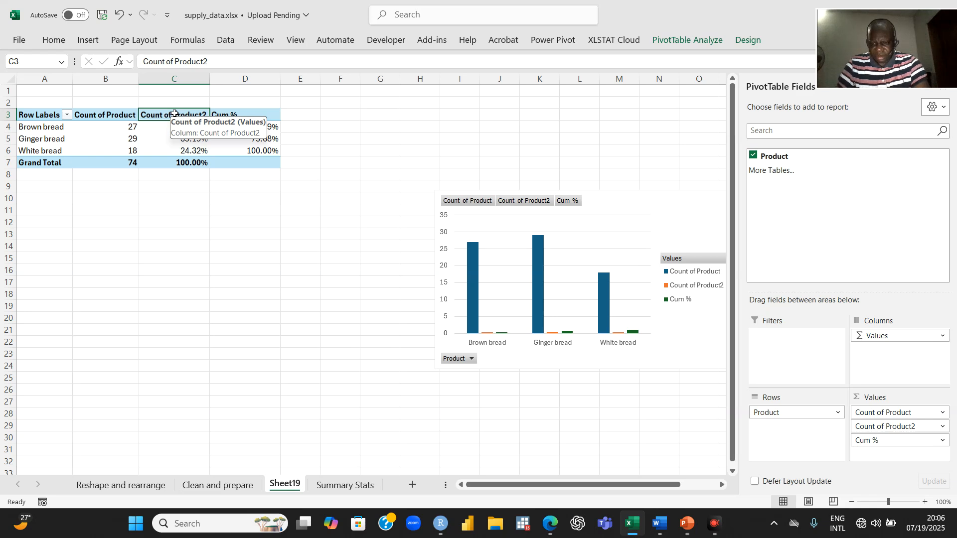
Step: Rename the PivotTable header in C3 as "%" and the header in B3 as "Frequency"
type("%")
left_click(108, 116)
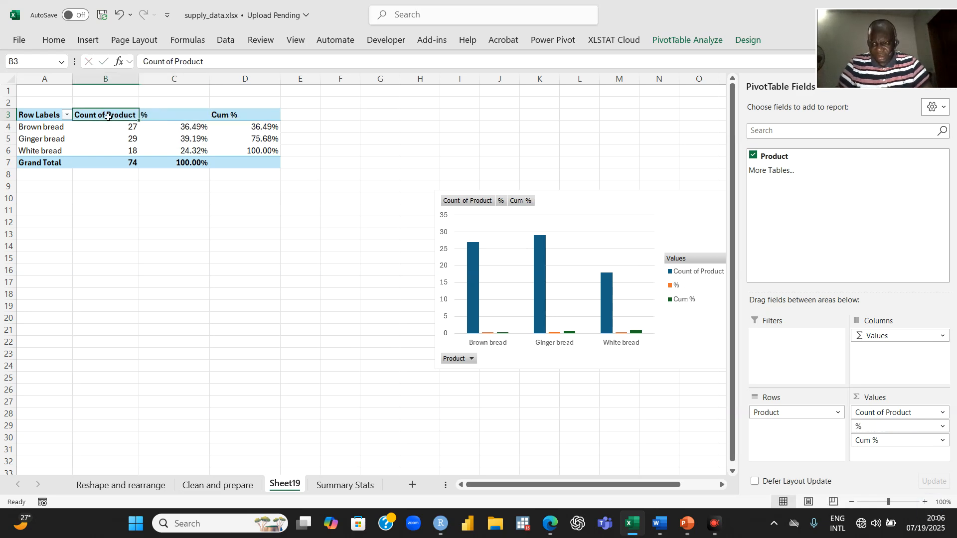
type("Fre")
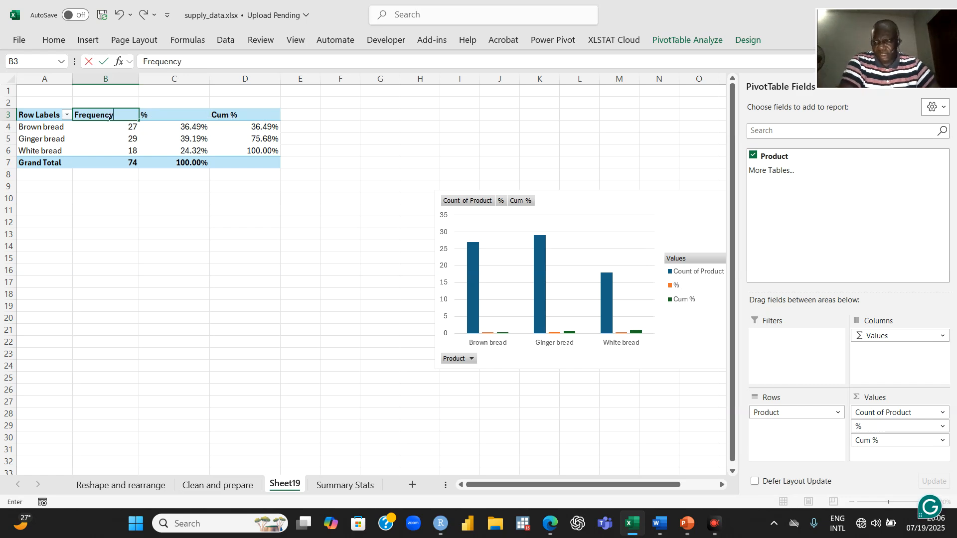
type("quency")
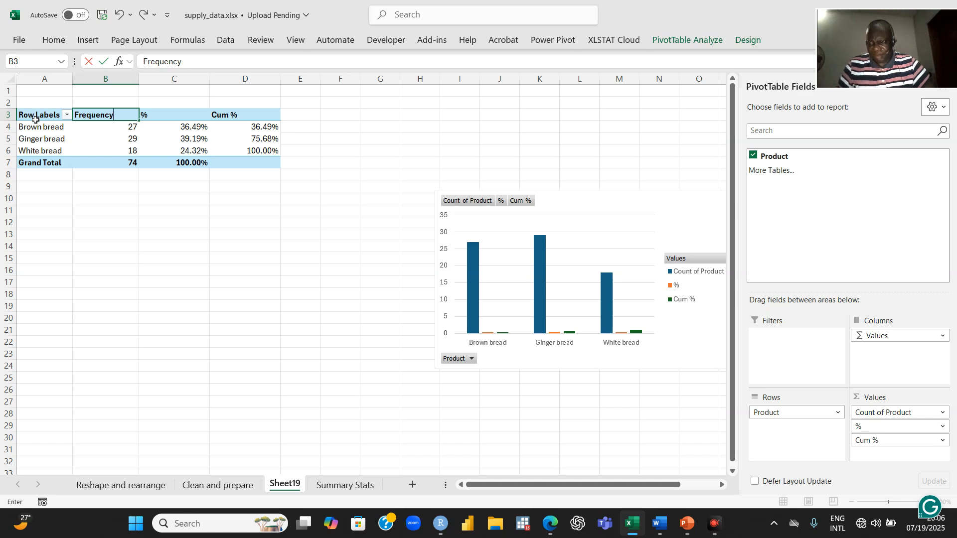
Step: Rename the PivotTable's row labels header in A3 as "Product"
left_click(35, 120)
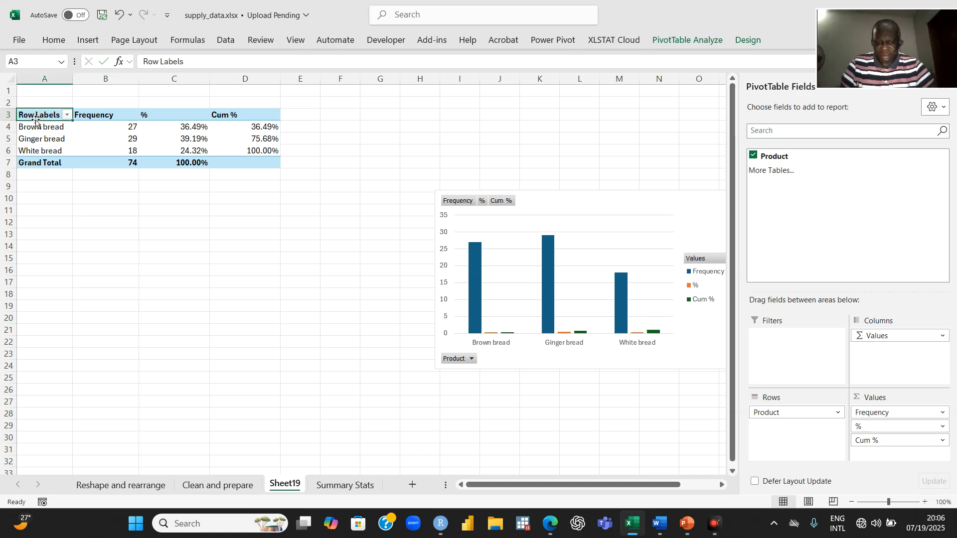
type("Produ")
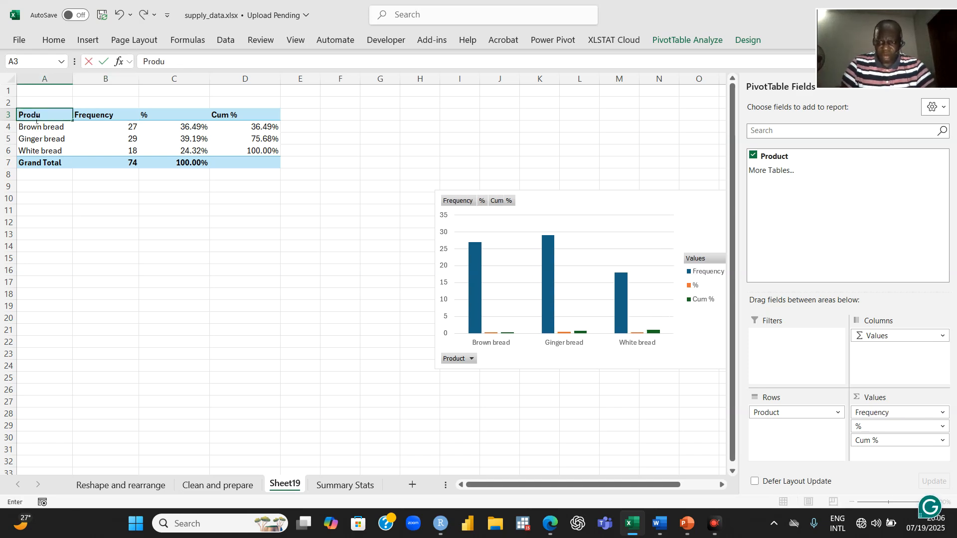
type("ct")
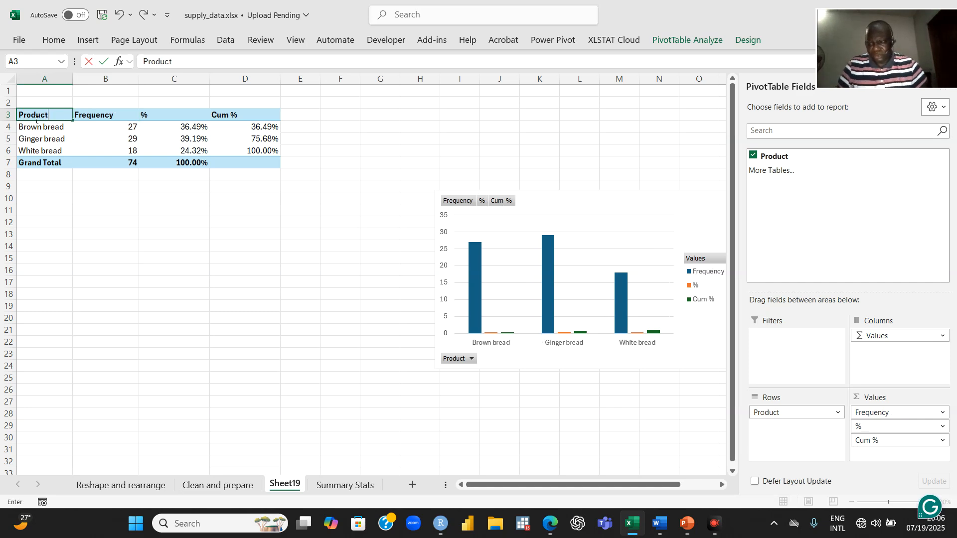
left_click(85, 207)
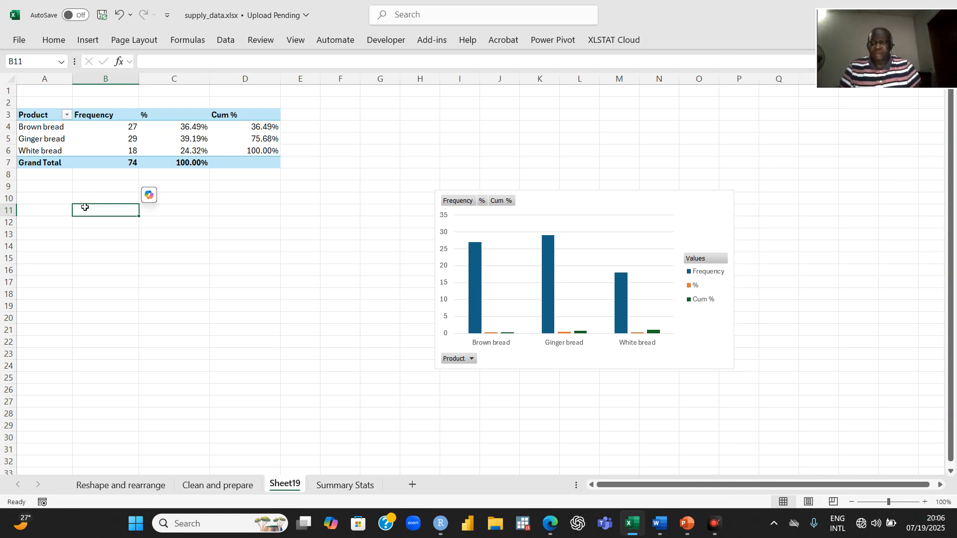
Step: Copy the whole product frequency table, from A3 to D7
left_click(35, 115)
left_click_drag(35, 115, 235, 158)
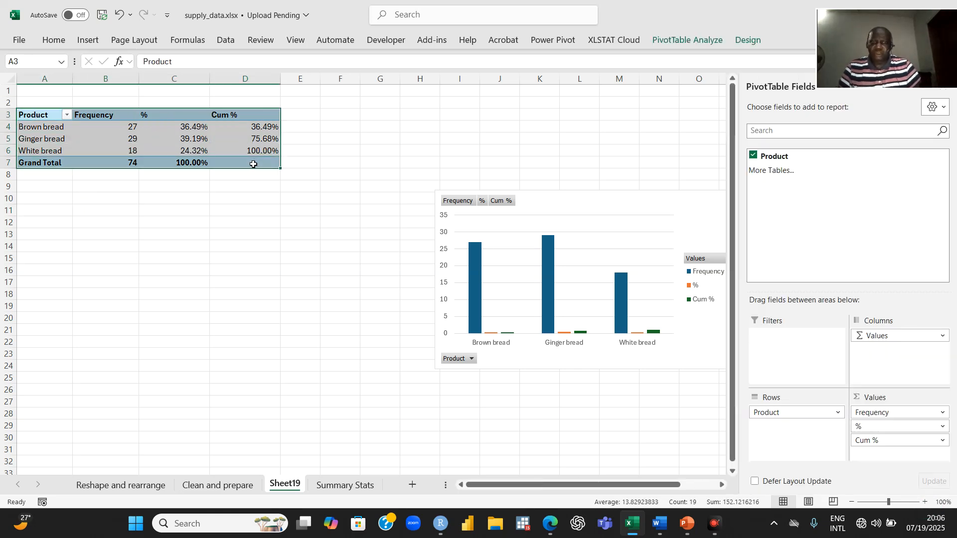
right_click(171, 130)
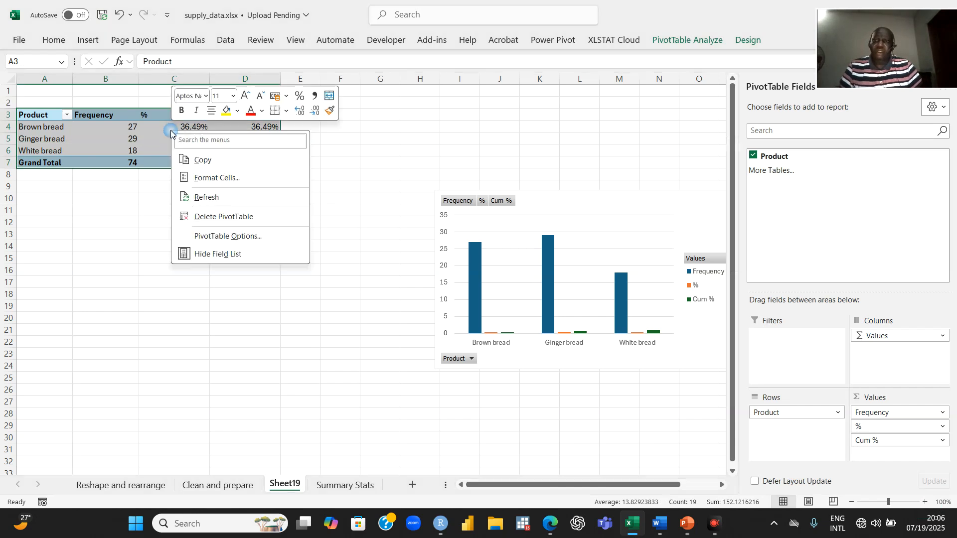
left_click(202, 163)
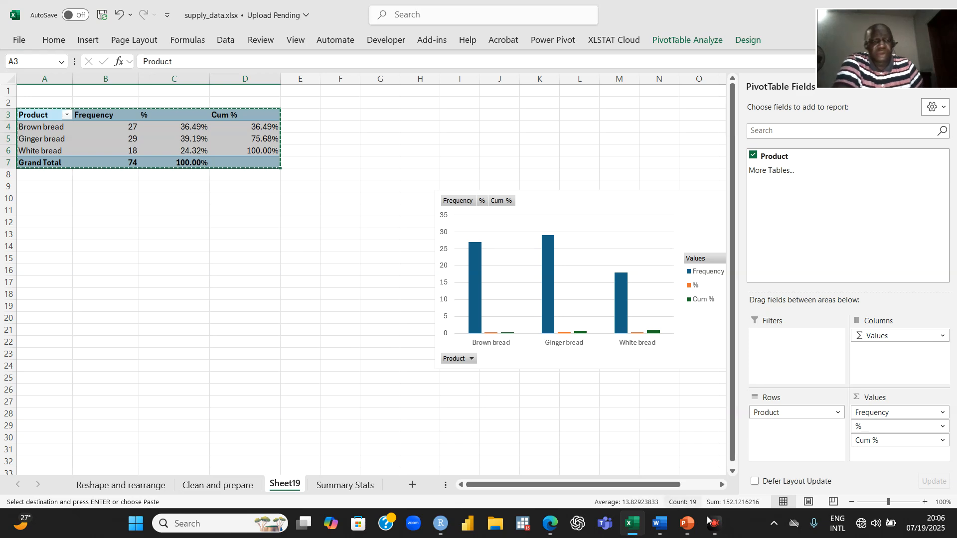
Step: Switch to Word and create a new blank document
mouse_move(666, 533)
mouse_move(775, 469)
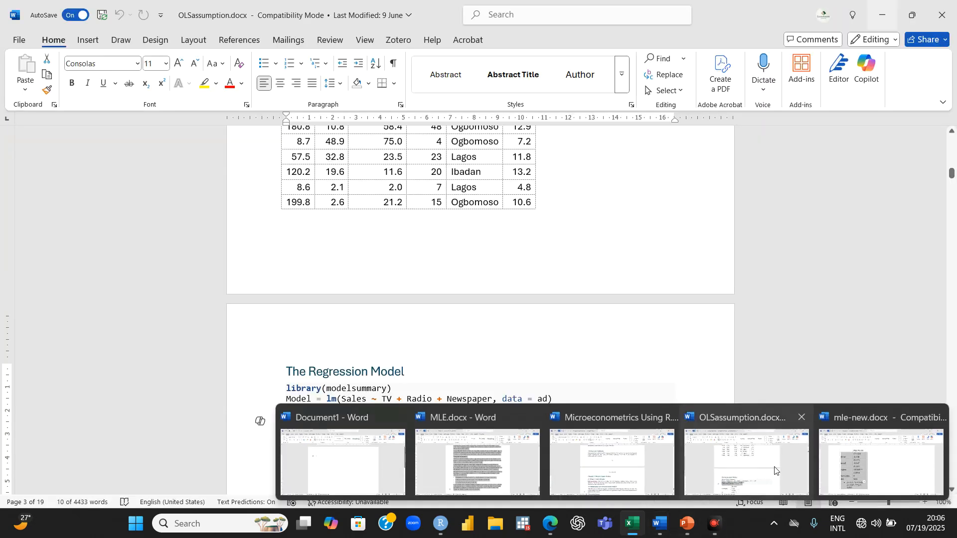
mouse_move(602, 474)
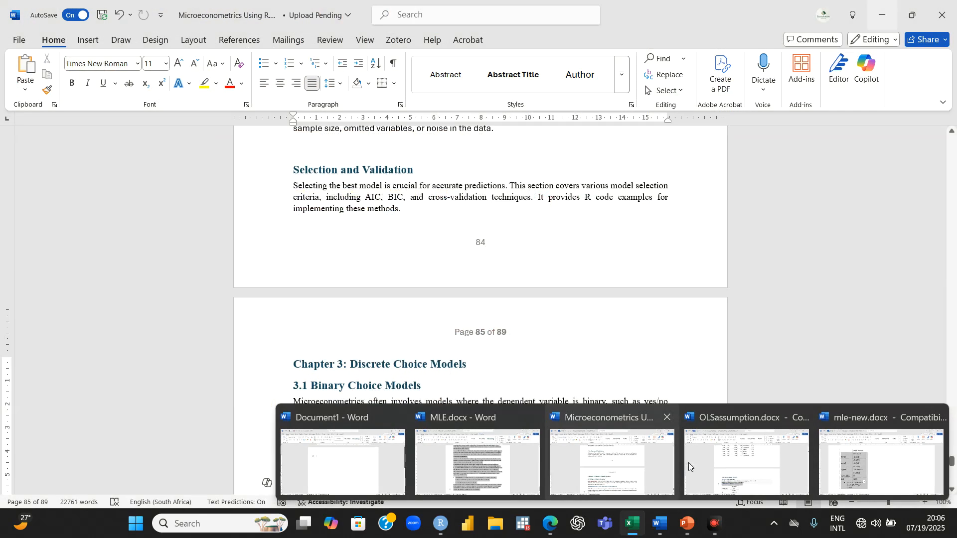
mouse_move(836, 470)
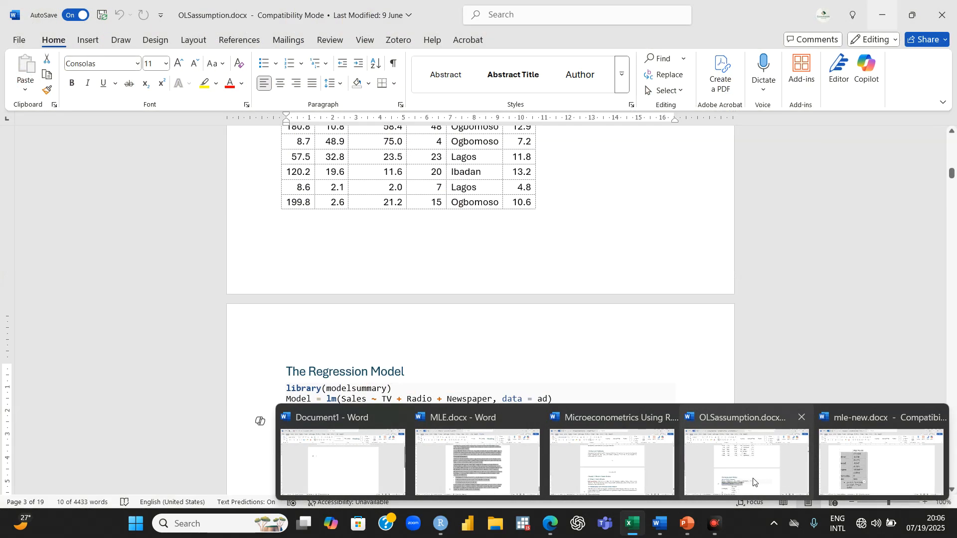
left_click(755, 481)
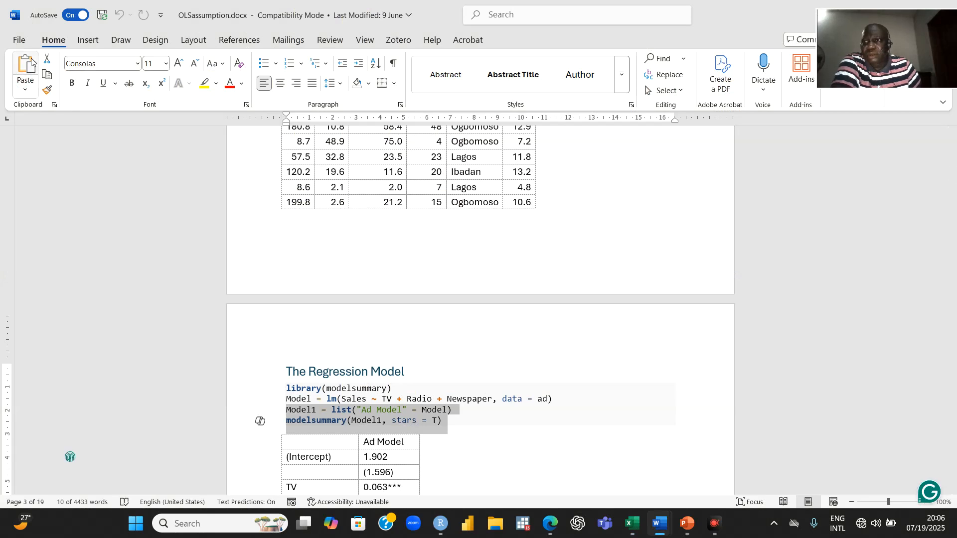
left_click(19, 40)
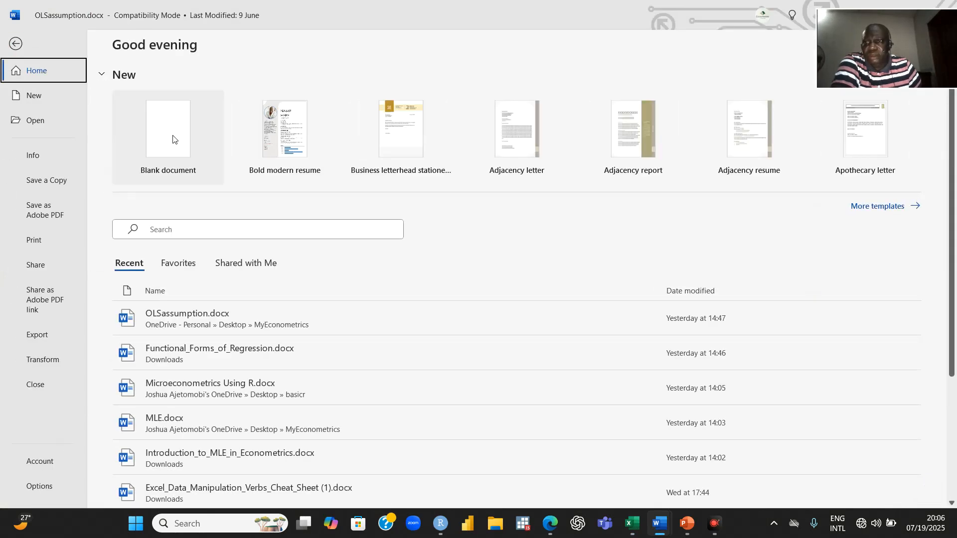
left_click(169, 132)
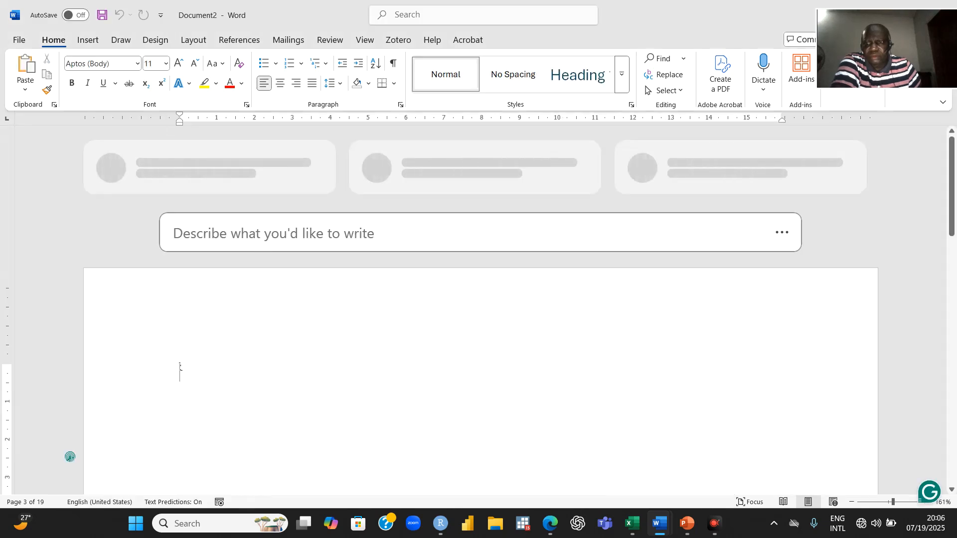
Step: Paste the copied table using the destination styles and widen its Product column so each product name fits on one line
right_click(181, 372)
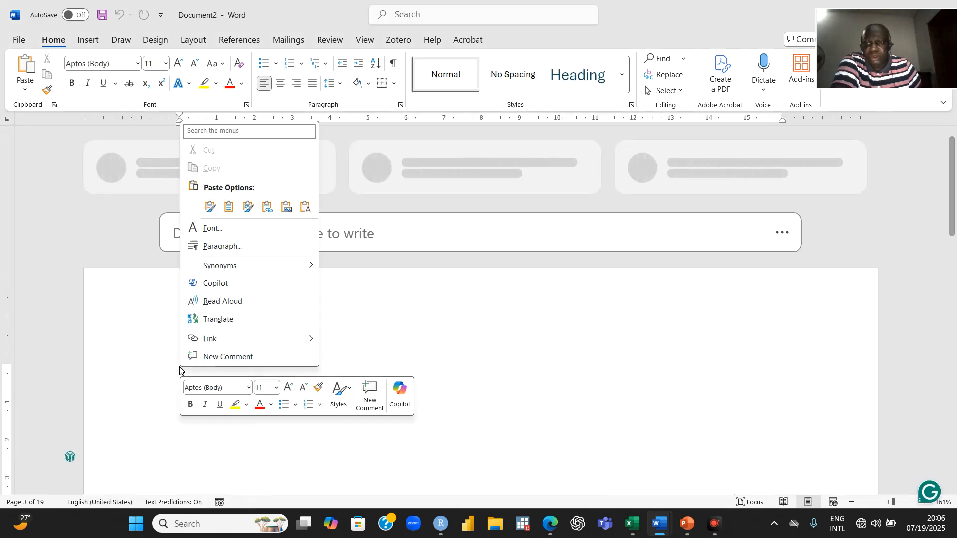
left_click(228, 206)
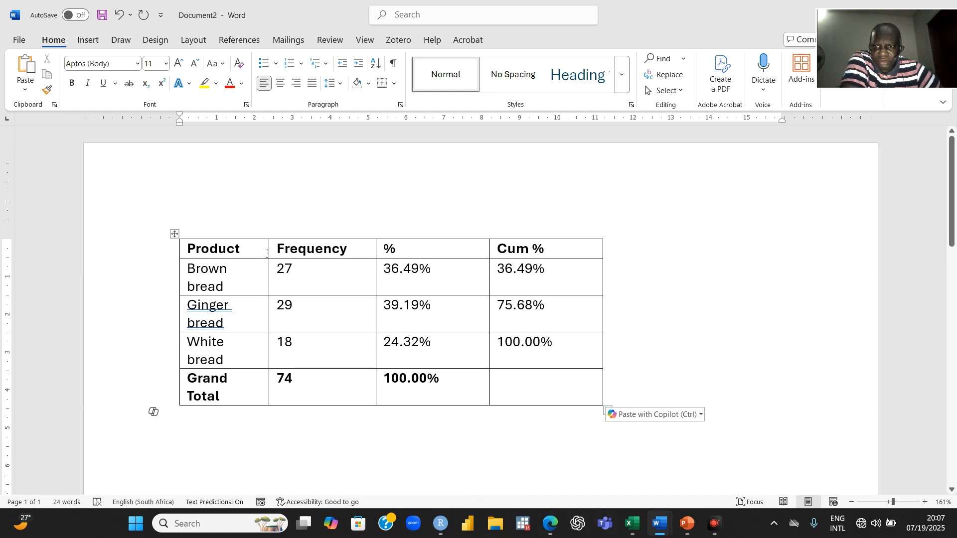
left_click_drag(269, 248, 263, 207)
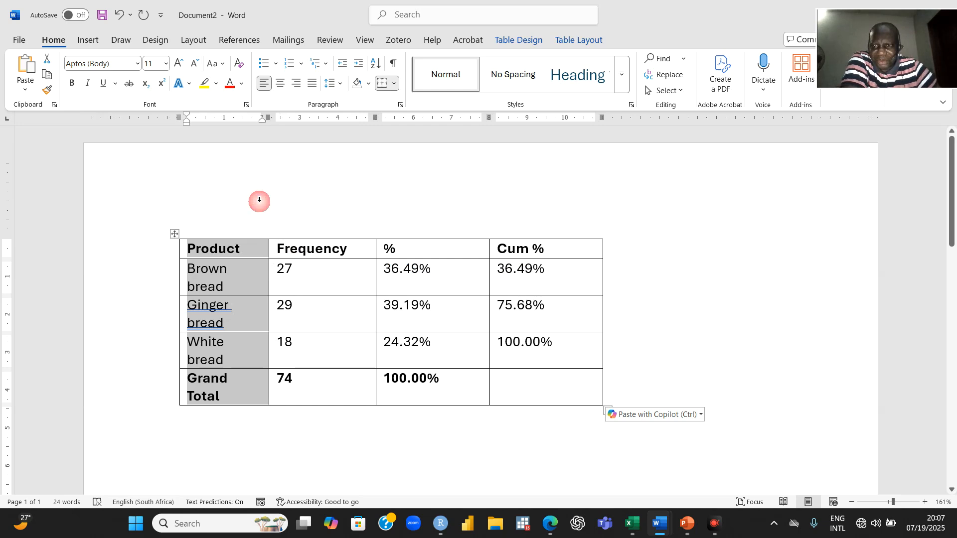
left_click(130, 306)
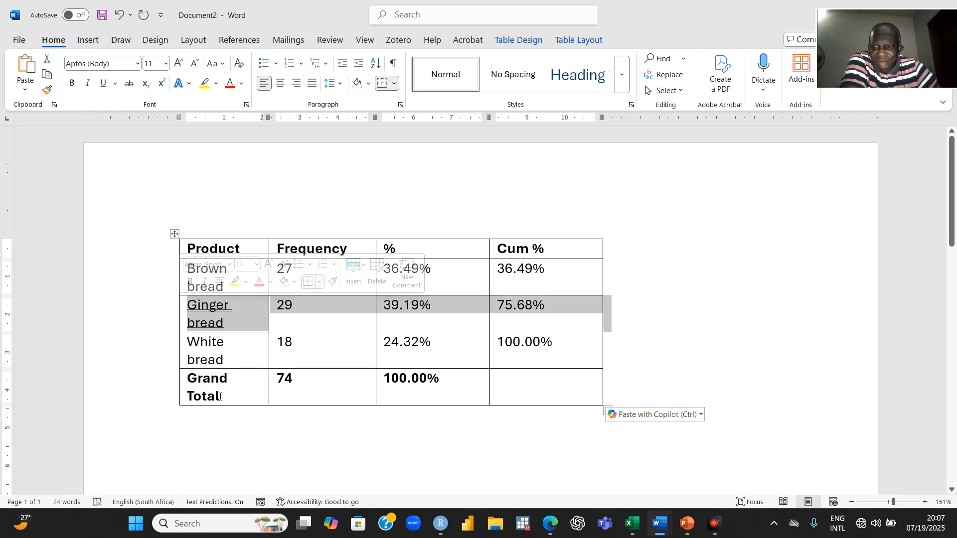
left_click(285, 419)
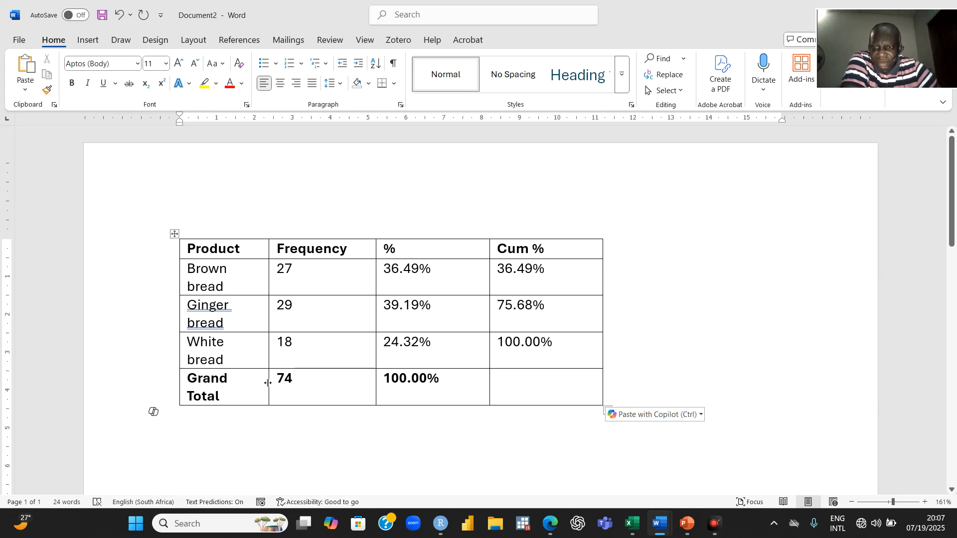
left_click_drag(267, 383, 286, 382)
left_click(377, 401)
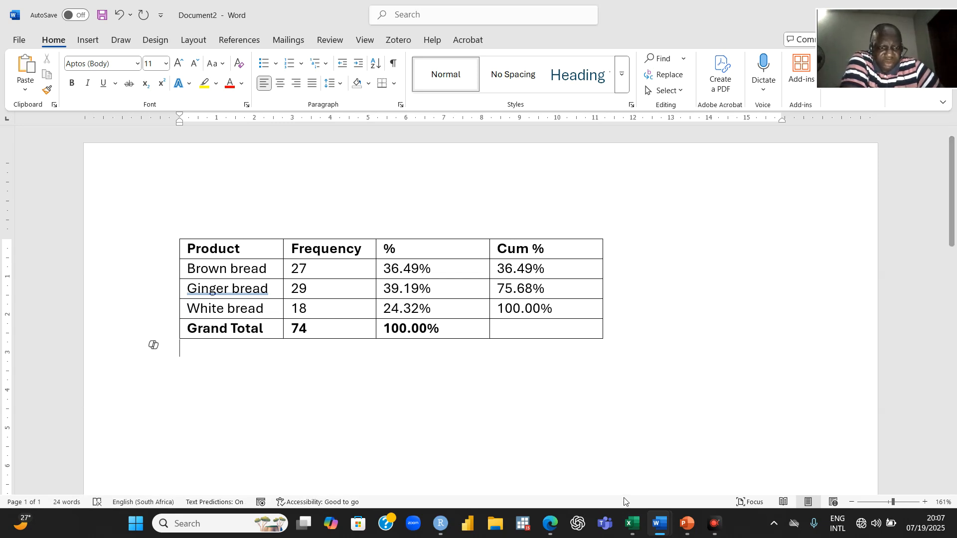
Step: Switch back to the supply_data.xlsx workbook in Excel and permanently delete the PivotTable sheet Sheet19
mouse_move(550, 524)
mouse_move(632, 523)
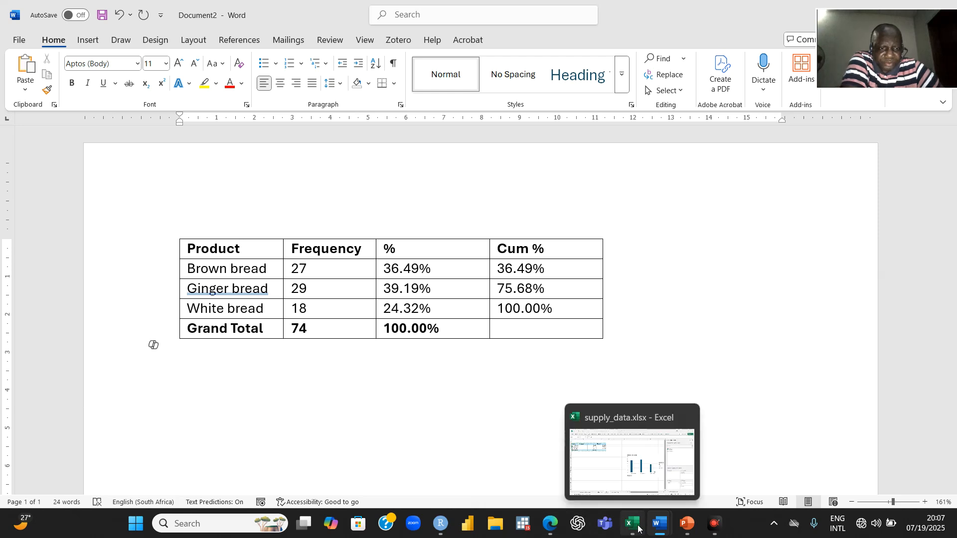
left_click(628, 478)
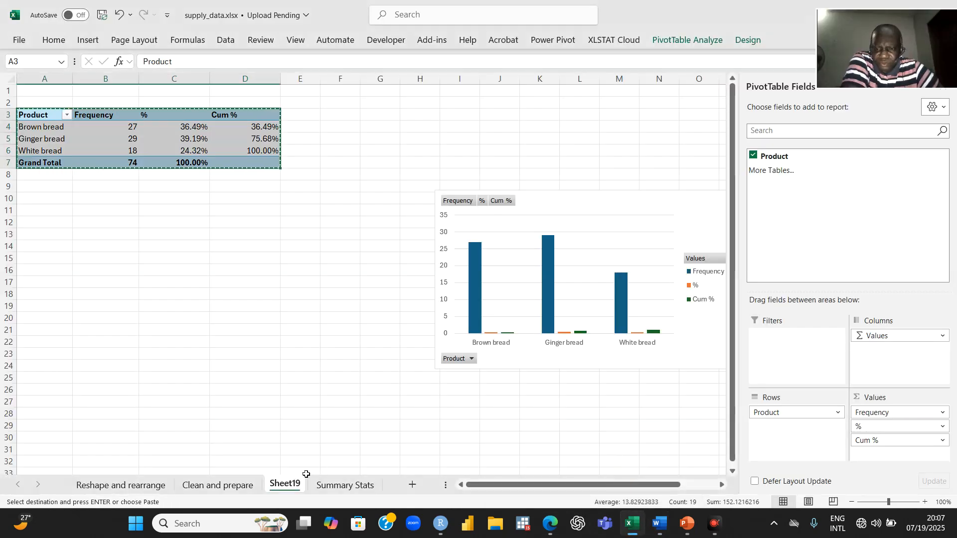
right_click(292, 485)
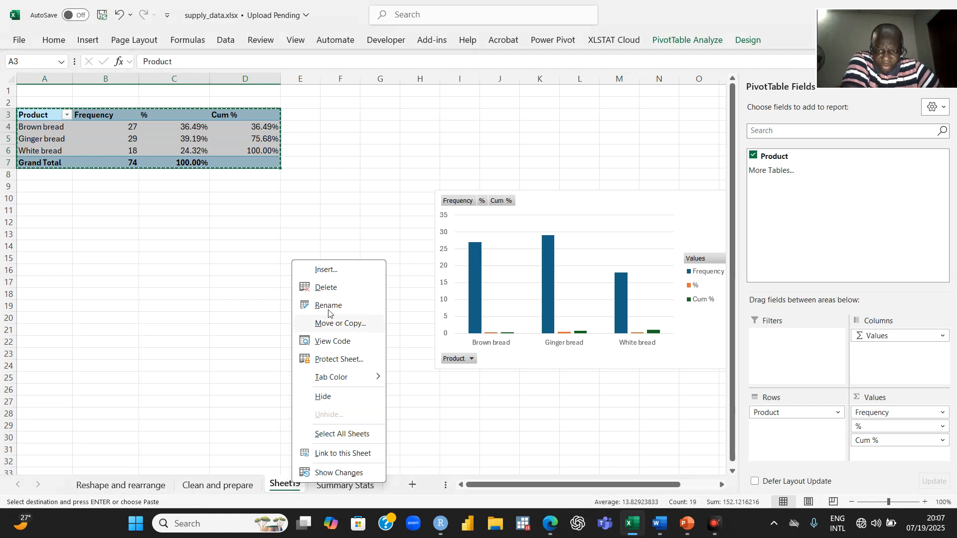
left_click(324, 288)
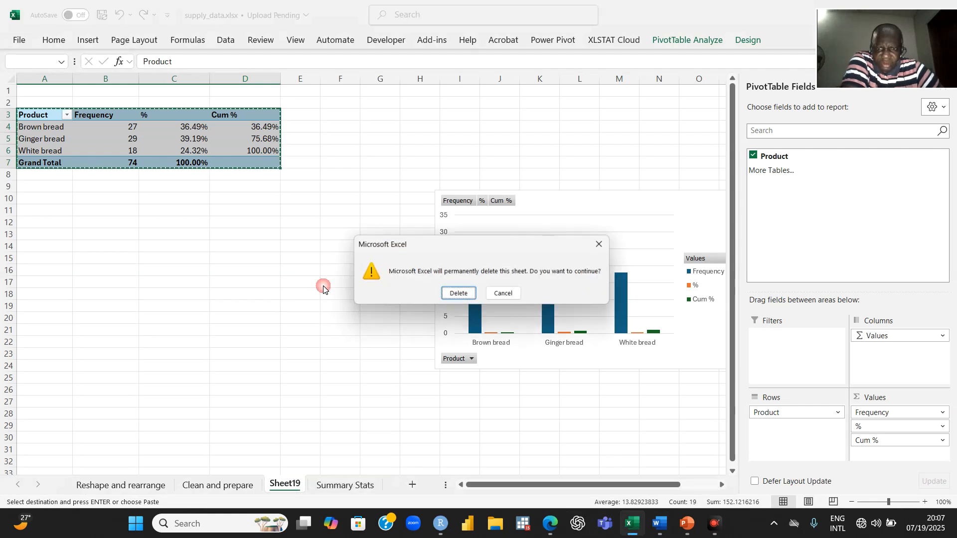
left_click(451, 295)
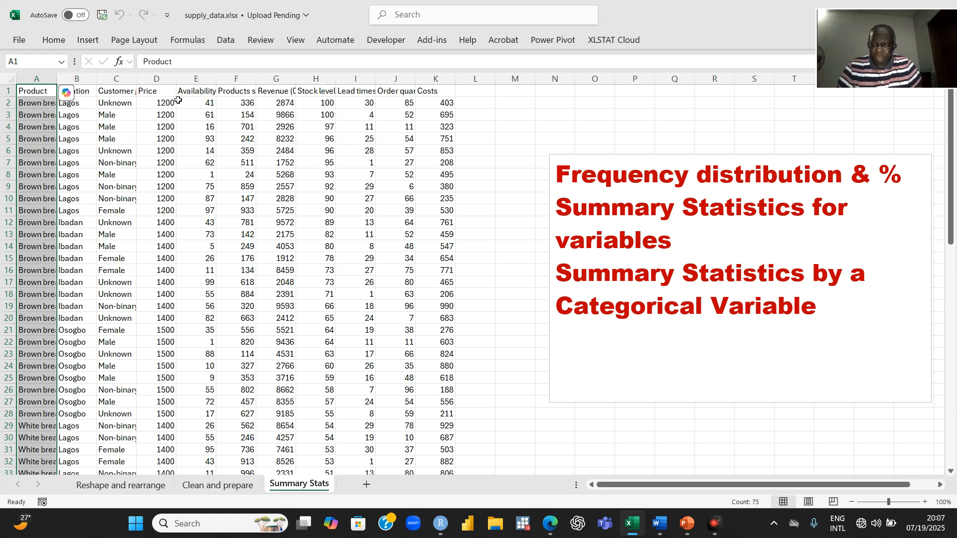
Step: Select the numeric data D1:K75 and run Descriptive Statistics on $D$1:$F$75, with labels in the first row and summary statistics, into a new worksheet
left_click(146, 92)
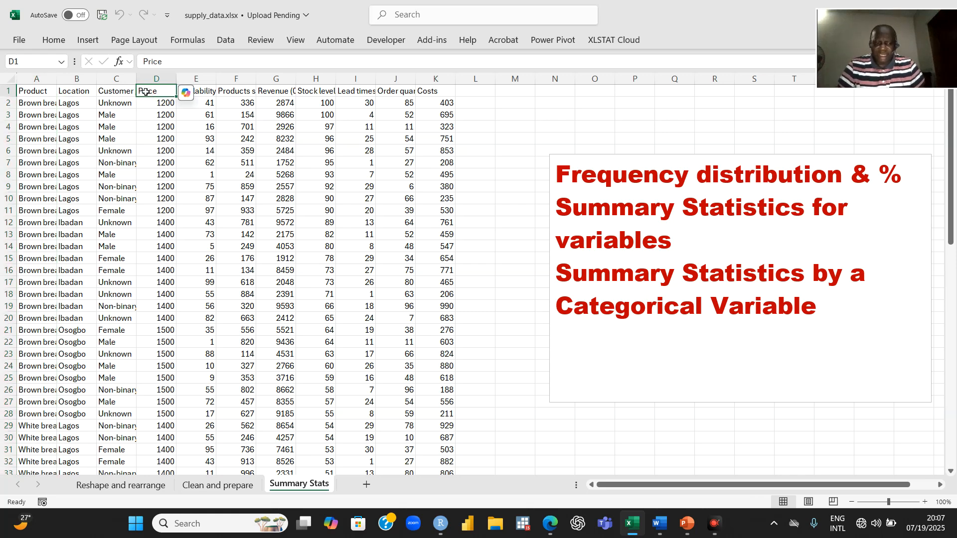
key("shift+Right")
key("shift+Right")
key("shift+Right")
key("shift+Right")
key("shift+Right")
key("shift+Right")
key("shift+Right")
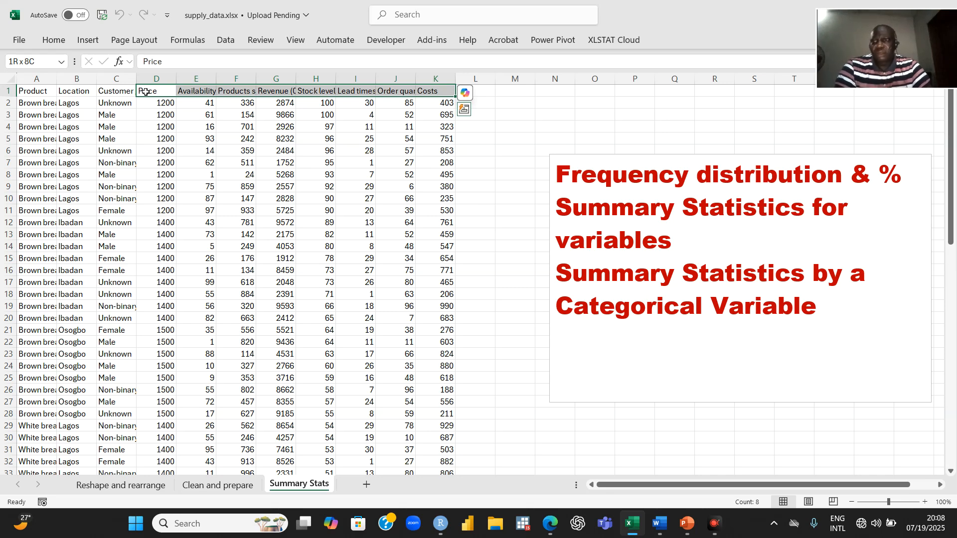
key("ctrl+shift+Down")
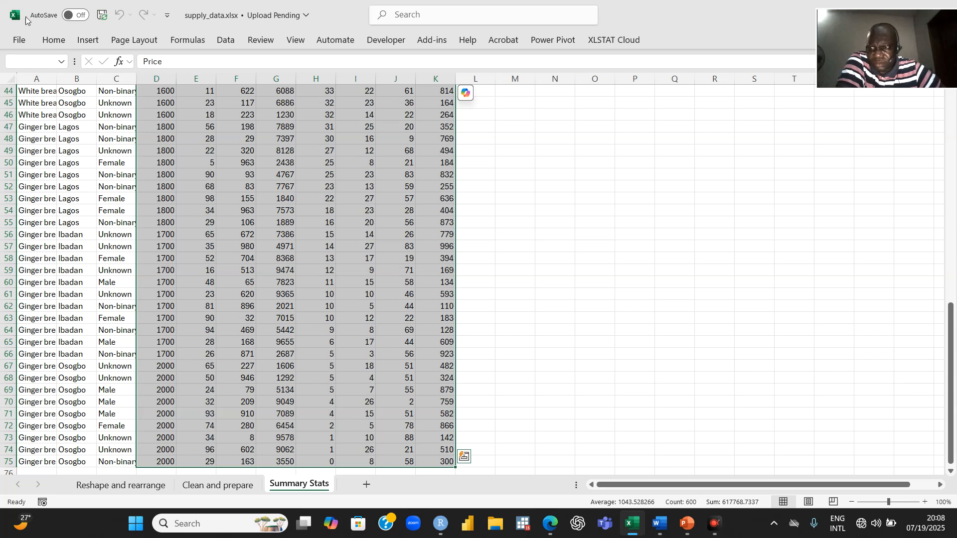
left_click(54, 41)
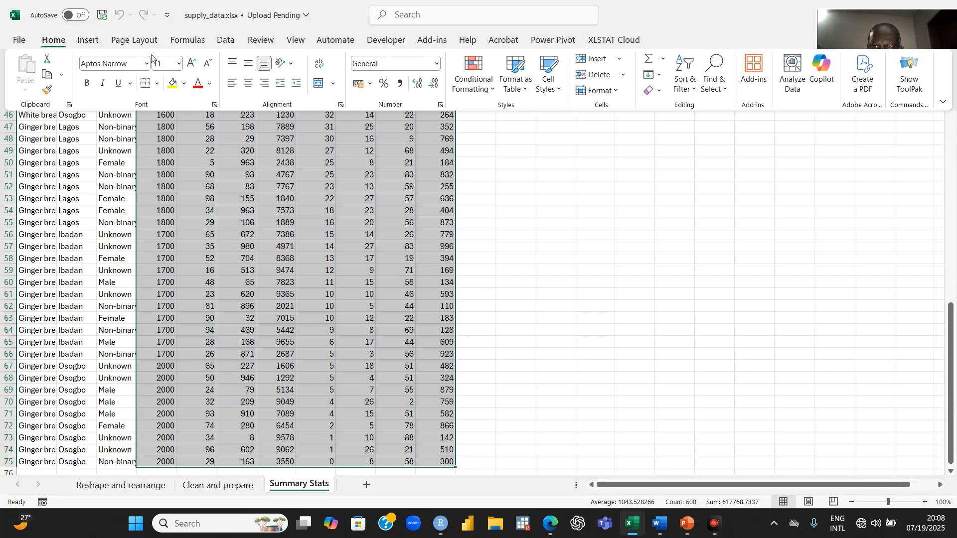
left_click(227, 41)
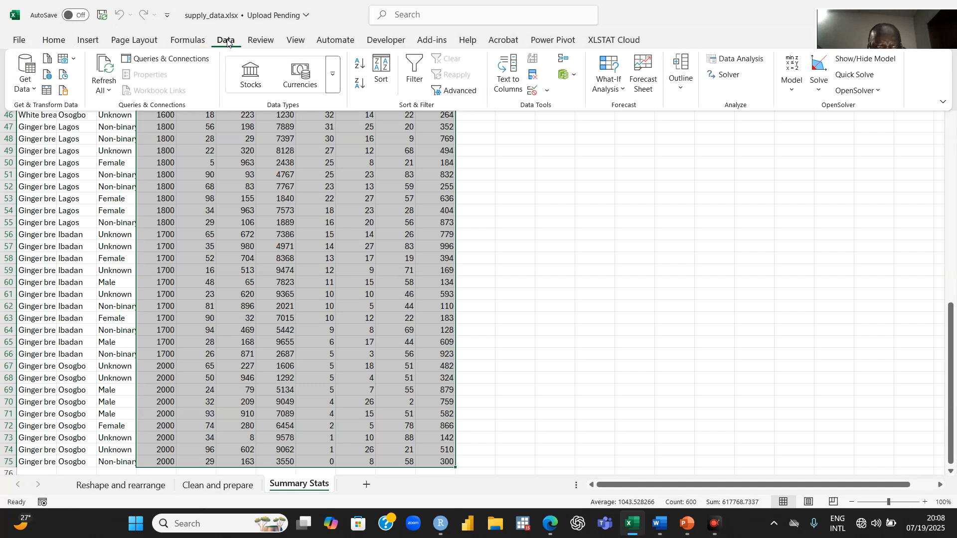
left_click(737, 59)
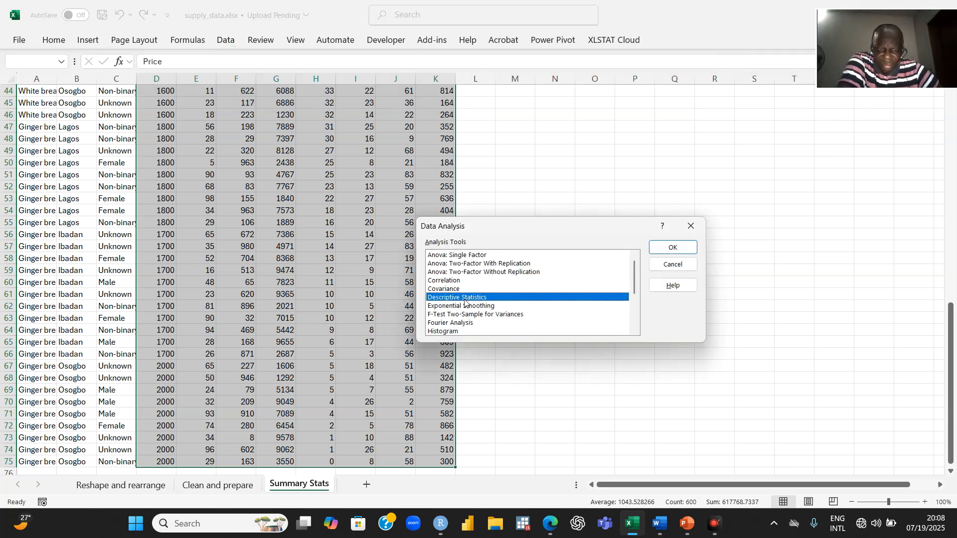
left_click(673, 248)
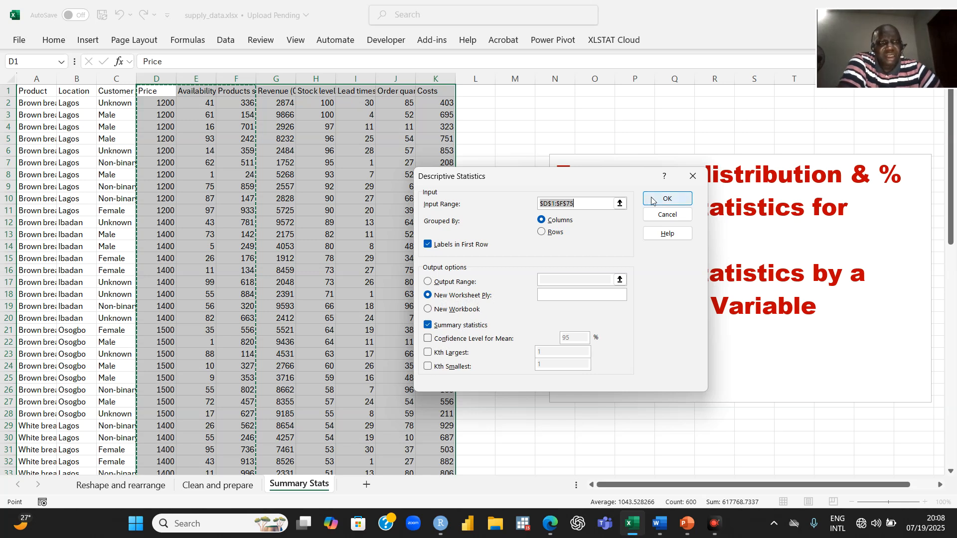
left_click(667, 199)
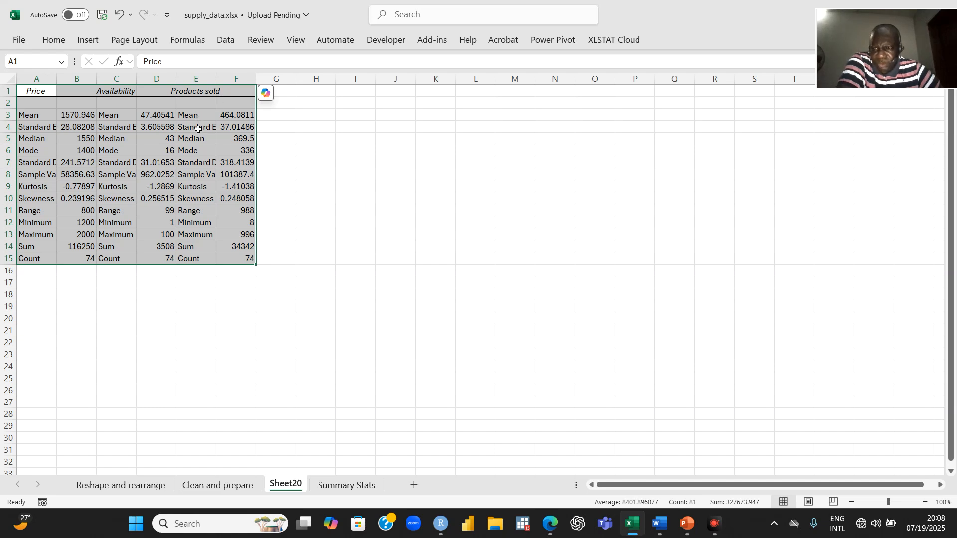
Step: Permanently delete the descriptive statistics output sheet Sheet20 and clear the selection on the Summary Stats sheet
left_click(70, 104)
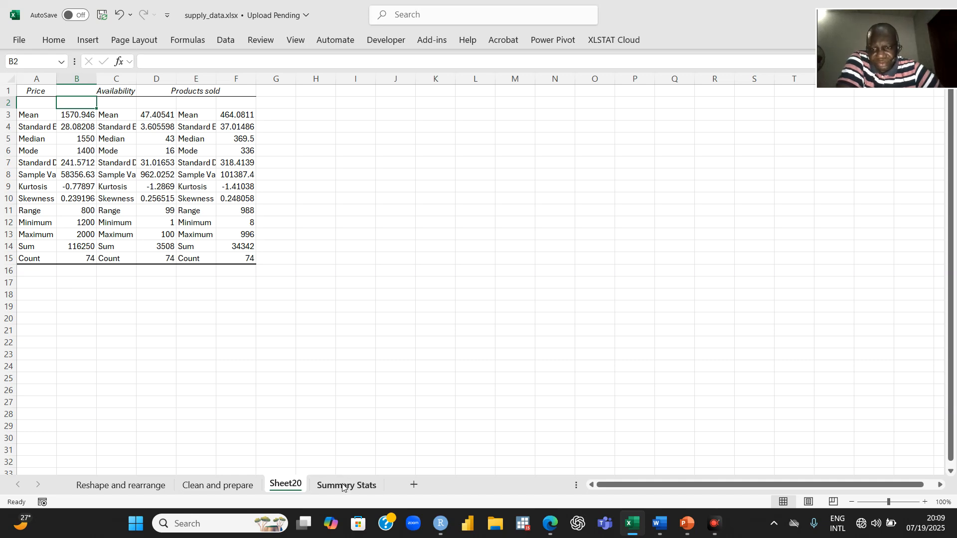
right_click(287, 485)
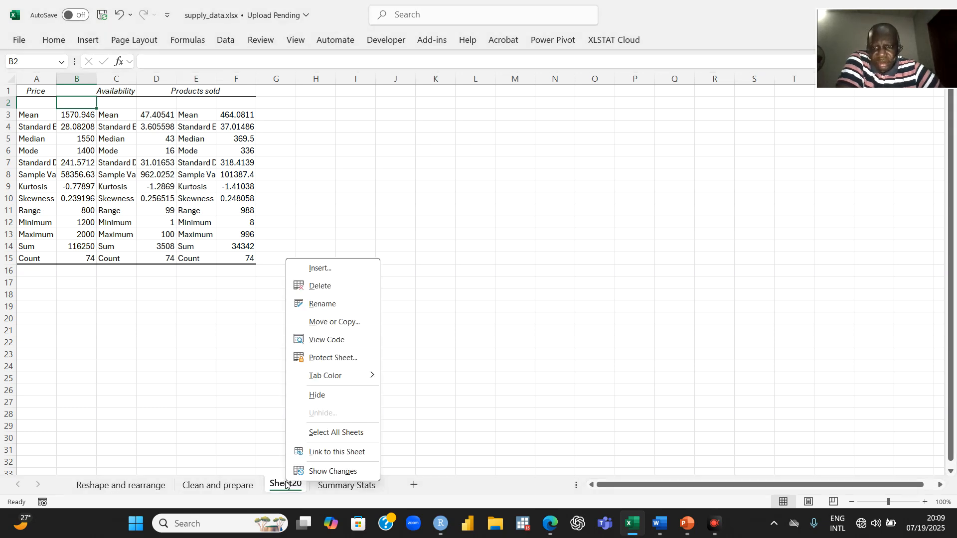
left_click(320, 288)
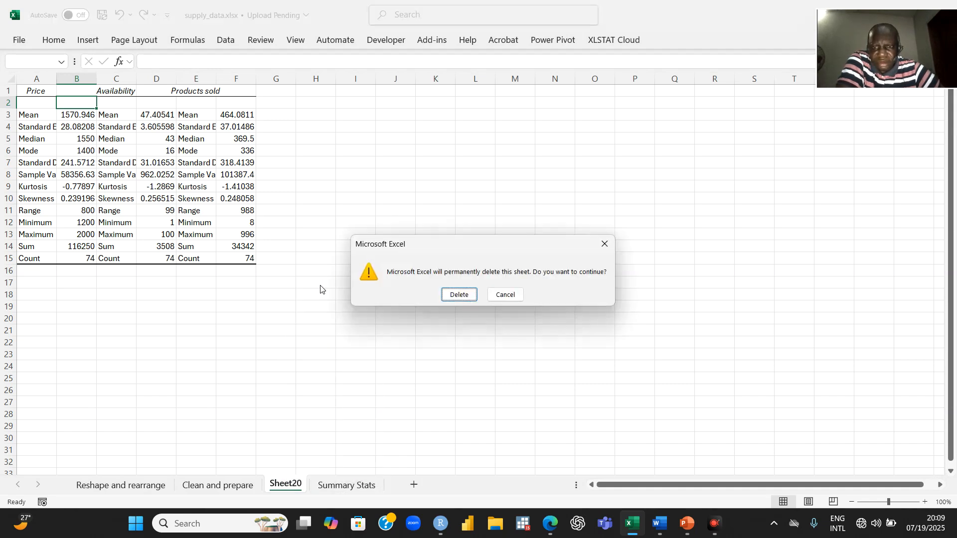
left_click(454, 295)
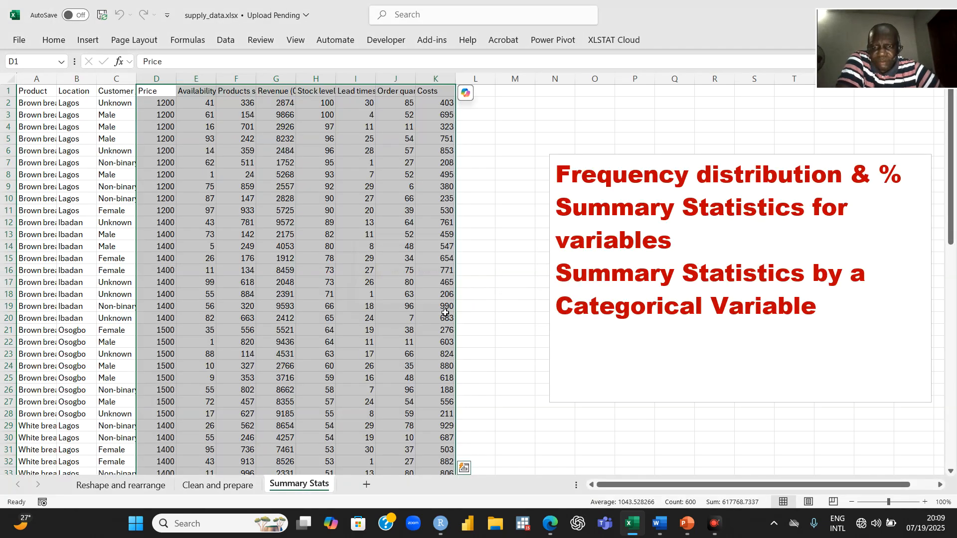
left_click(517, 311)
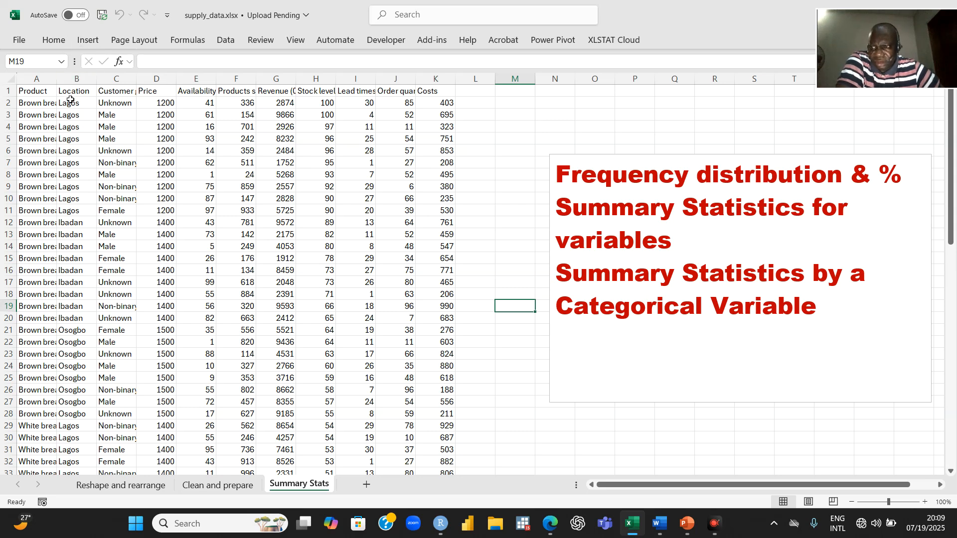
Step: Select A1:D75 on the Summary Stats sheet and insert a PivotChart with PivotTable from it in a new worksheet
left_click(36, 76)
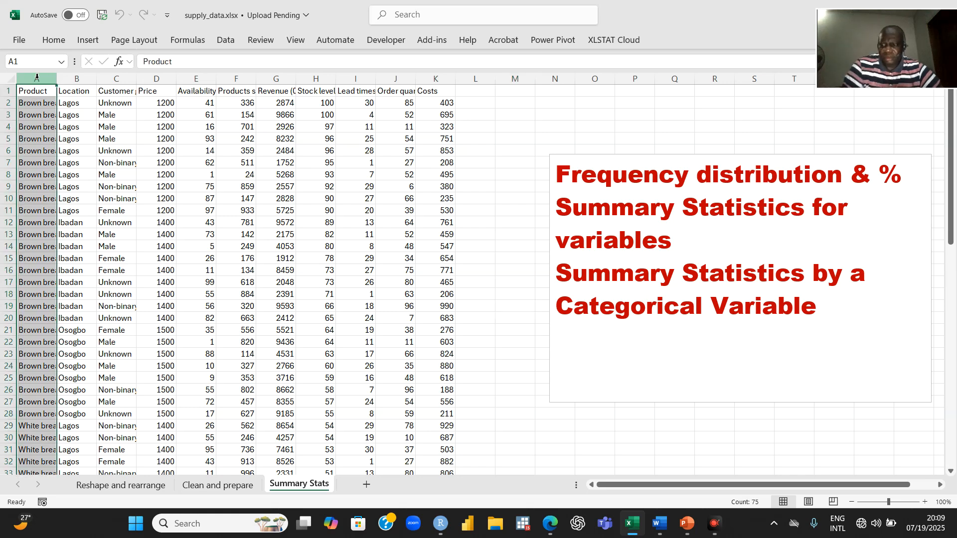
left_click_drag(37, 76, 182, 77)
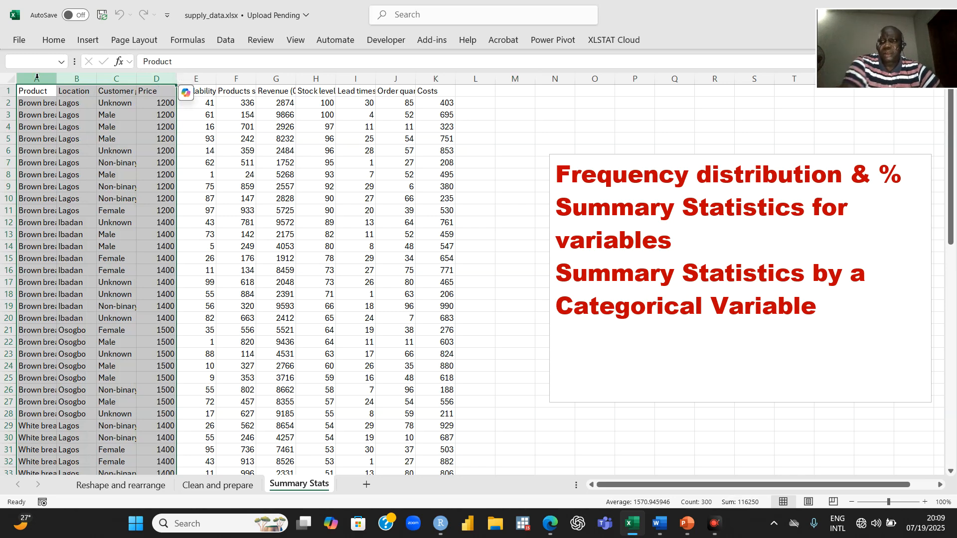
left_click(28, 95)
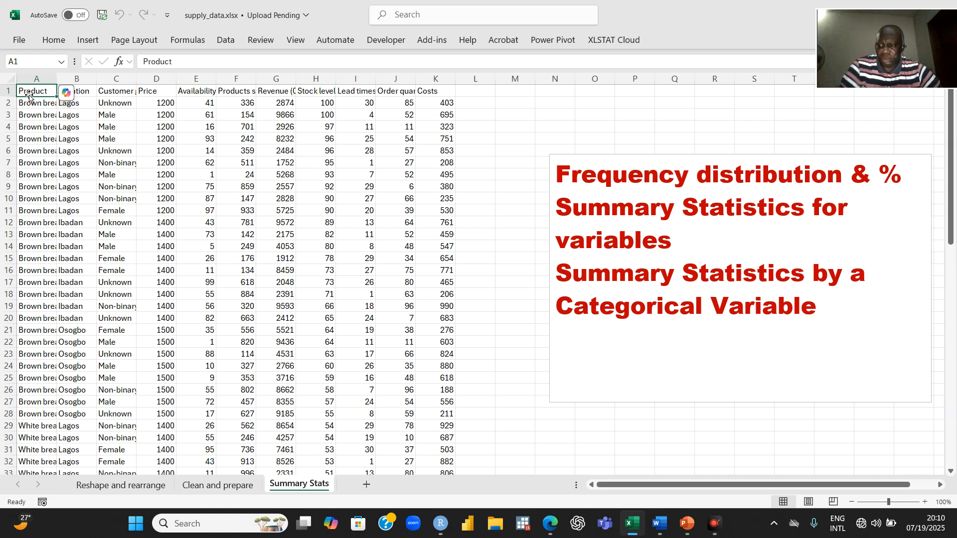
key("shift+Right")
key("shift+Right")
key("shift+Right")
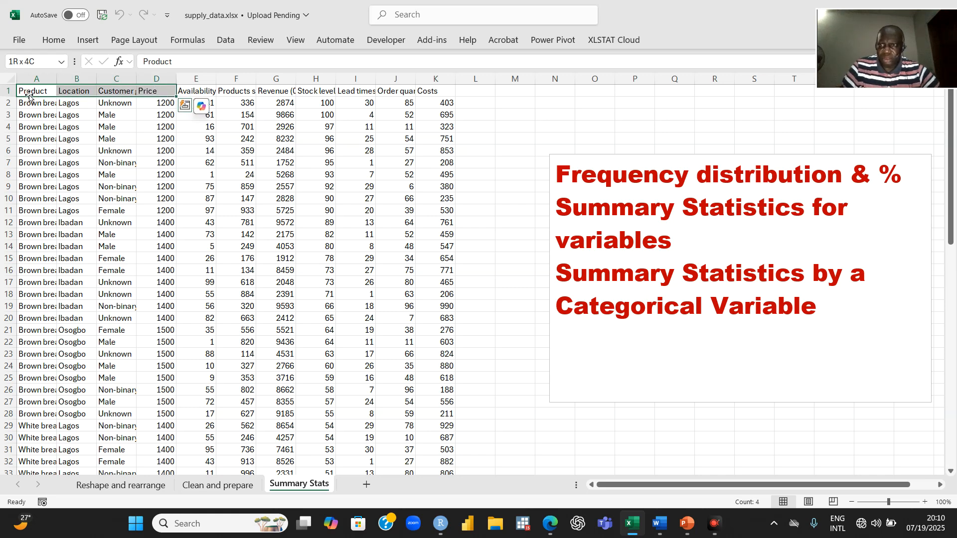
key("ctrl+shift+Down")
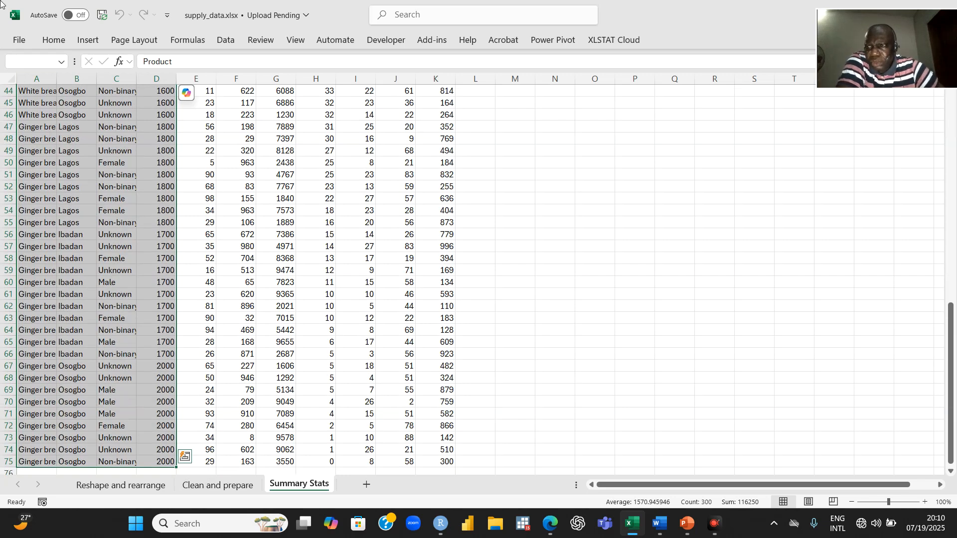
left_click(87, 40)
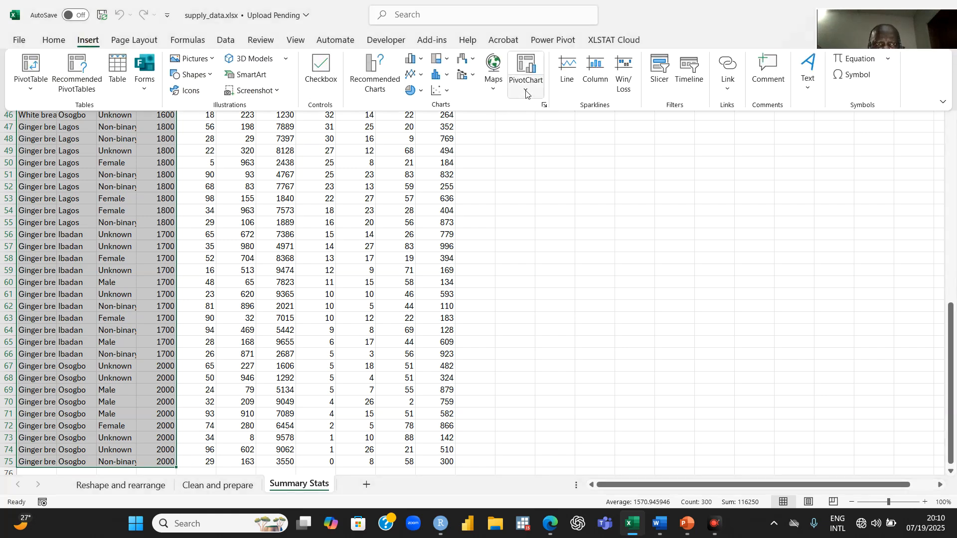
left_click(526, 91)
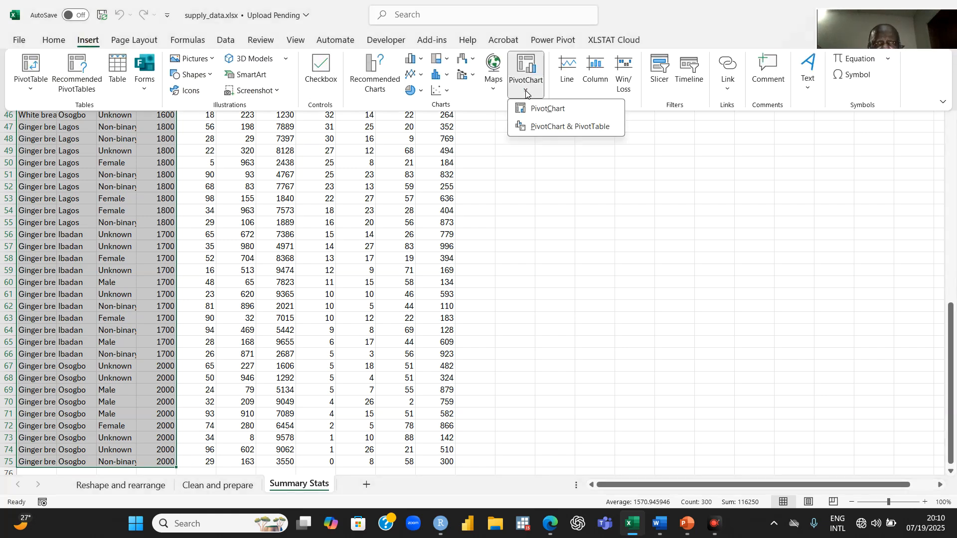
left_click(545, 128)
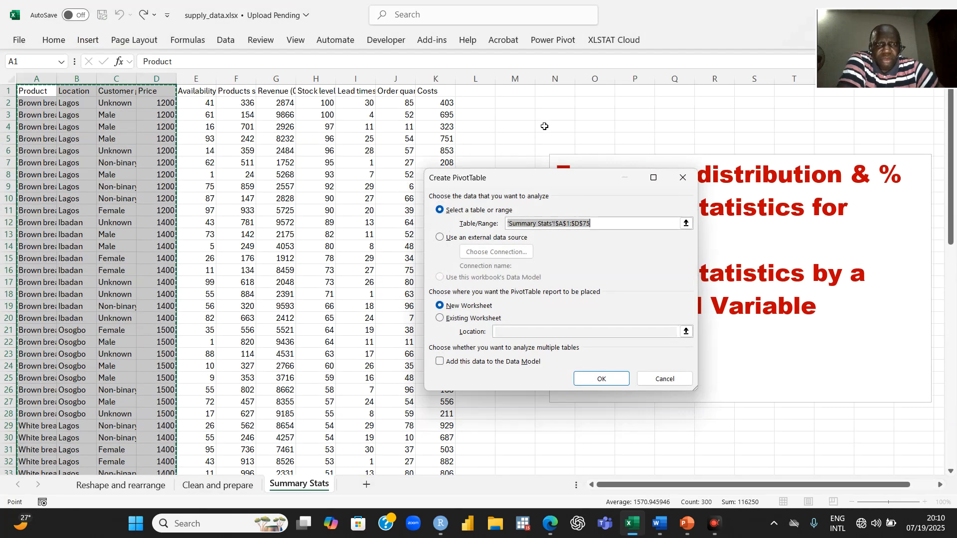
left_click(600, 379)
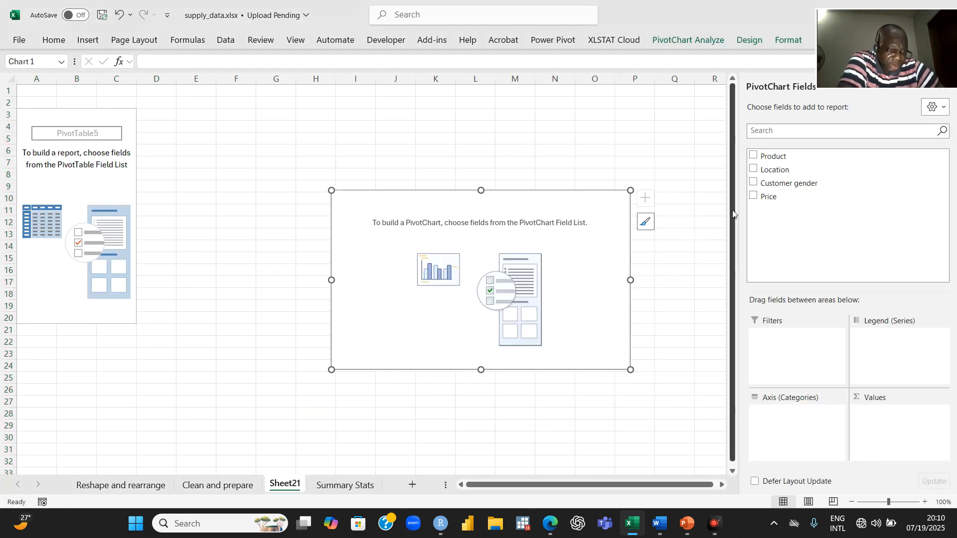
Step: Lay out the PivotChart with Product as the axis categories, Price as the values and Location as the legend series
left_click(772, 157)
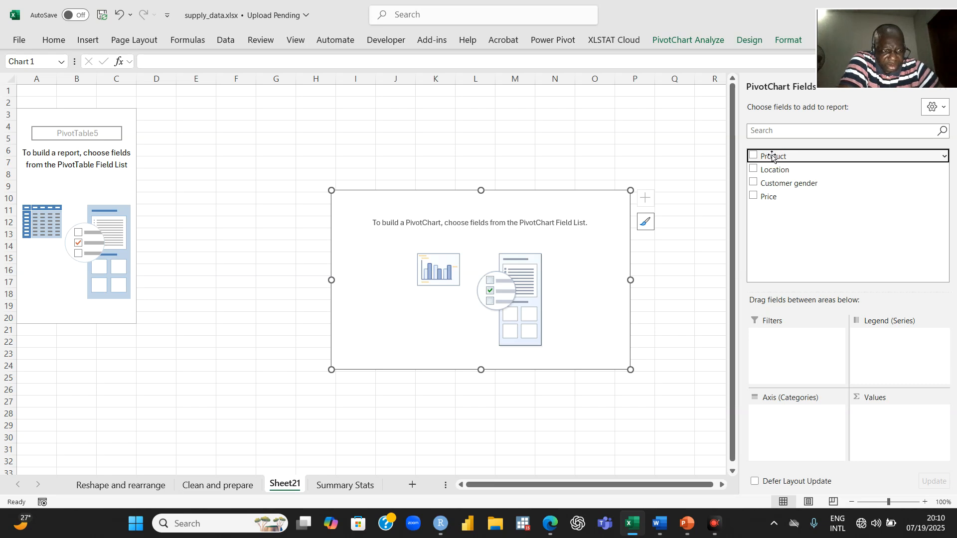
left_click_drag(772, 156, 780, 424)
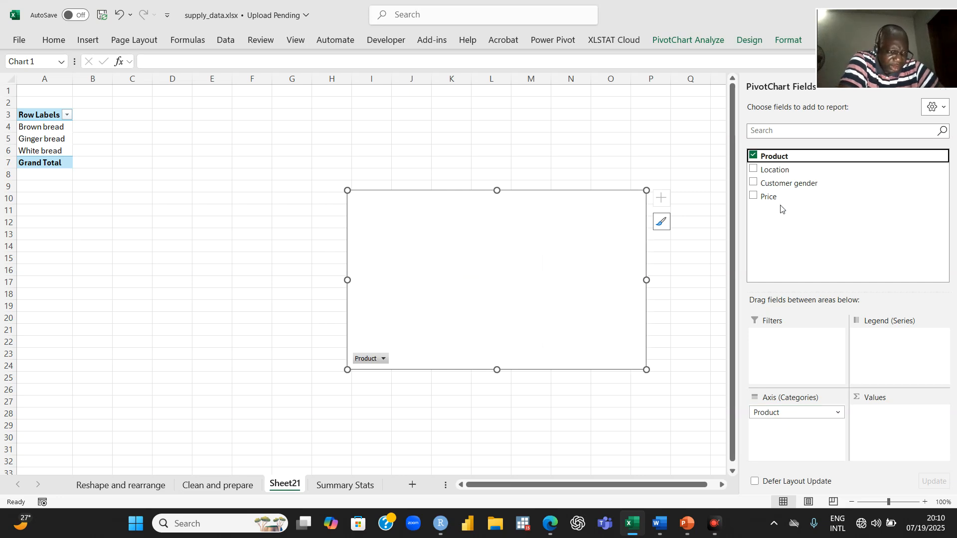
left_click_drag(769, 199, 882, 434)
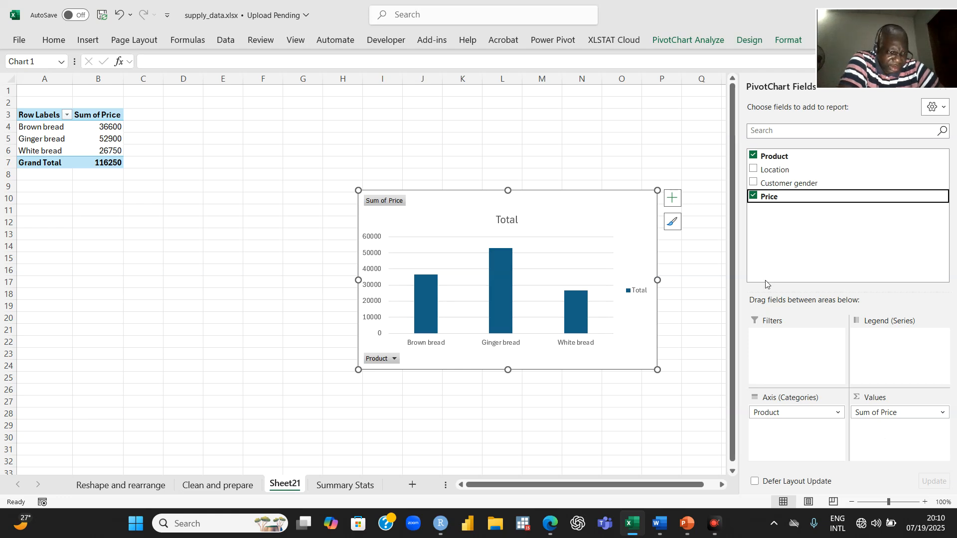
left_click_drag(776, 170, 893, 348)
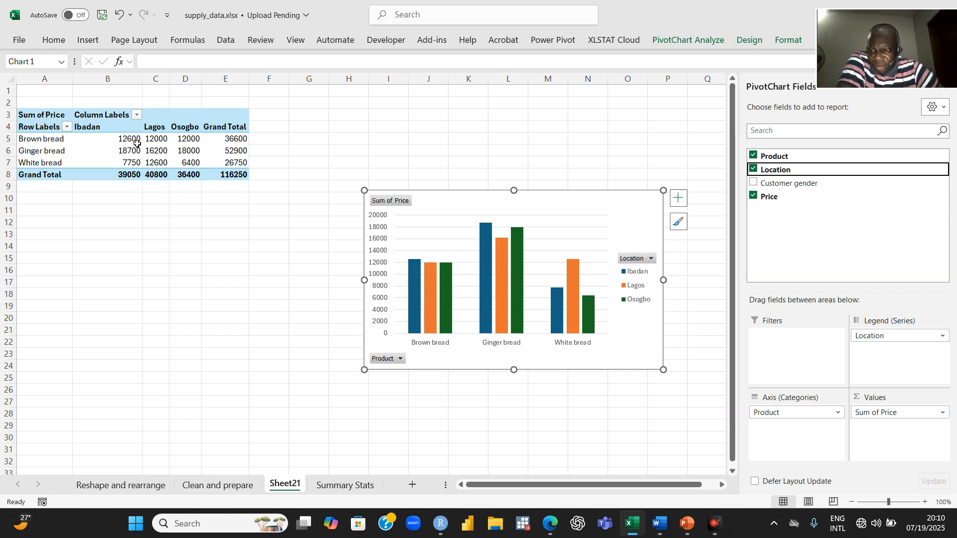
Step: Summarize the PivotTable's Price values by Average
mouse_move(131, 138)
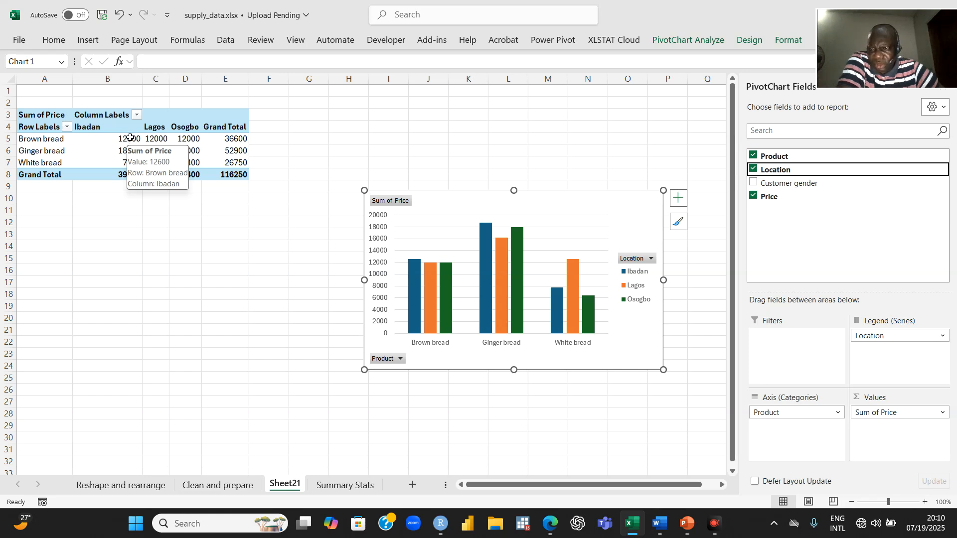
left_click(130, 137)
right_click(130, 139)
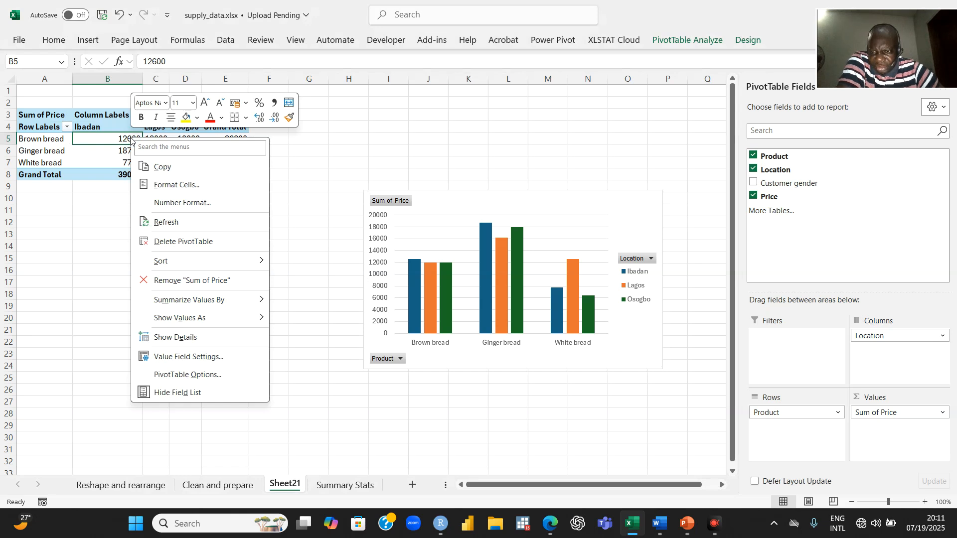
mouse_move(205, 301)
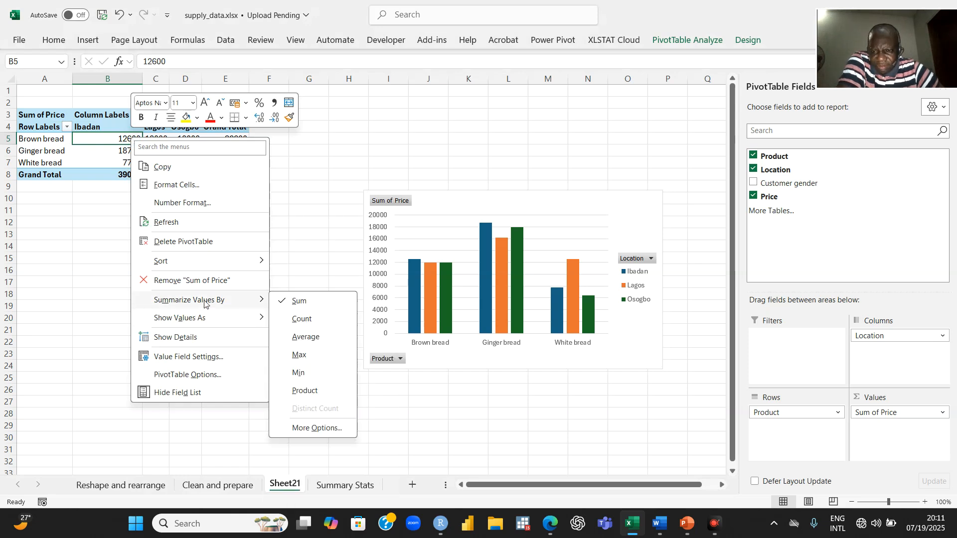
left_click(305, 338)
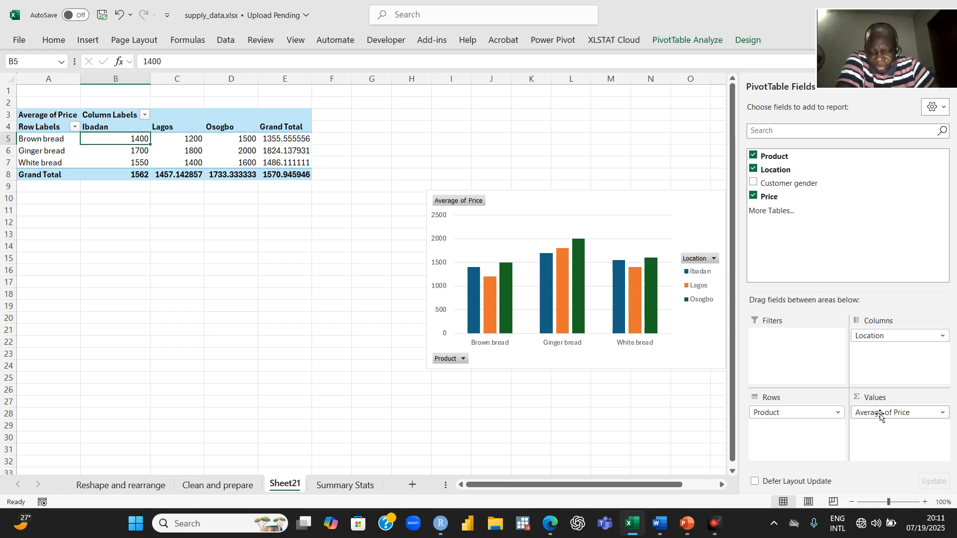
Step: Remove the Price, Product and Location fields from the PivotTable layout
left_click_drag(879, 416, 805, 234)
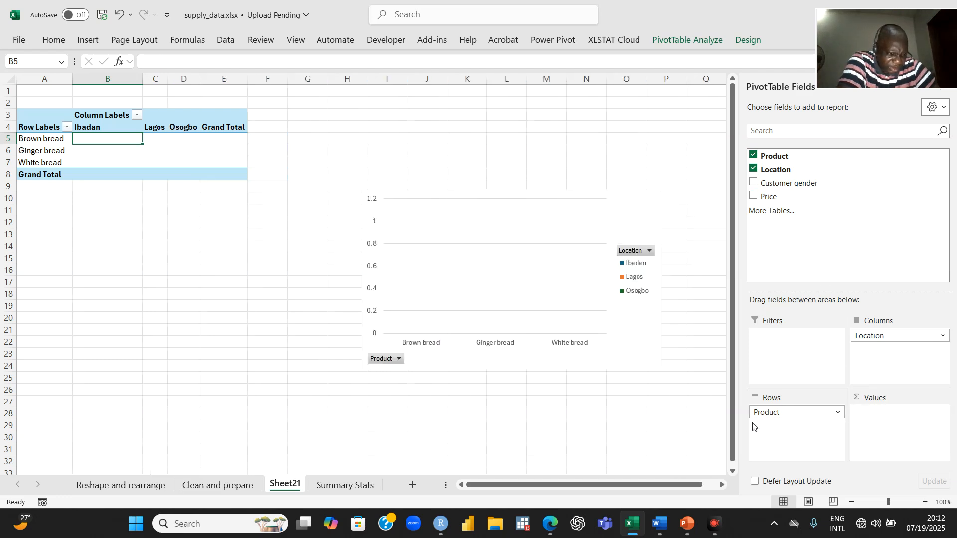
left_click_drag(765, 412, 801, 200)
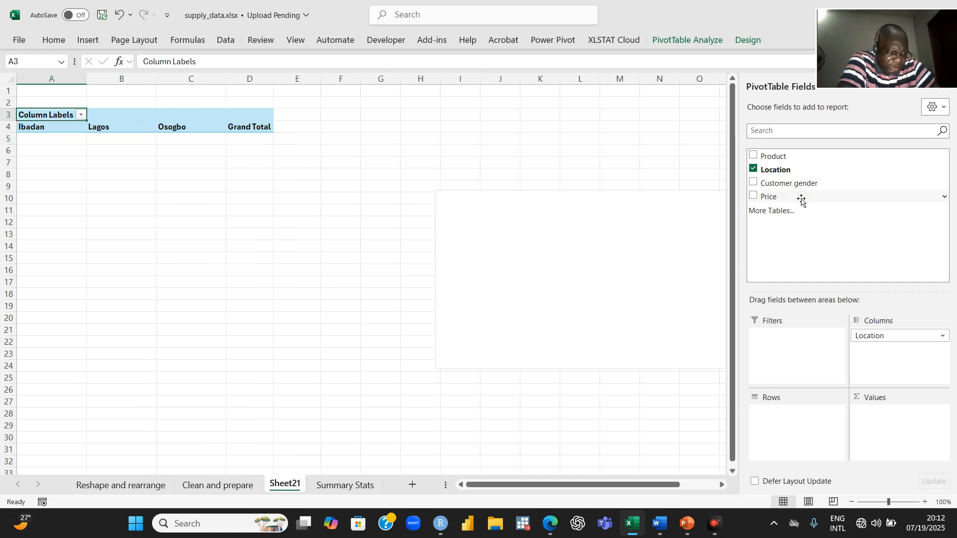
left_click(874, 336)
left_click_drag(874, 335, 848, 171)
Step: Rebuild the PivotTable with Location as rows, Price as values and Product as columns
left_click_drag(775, 172, 778, 437)
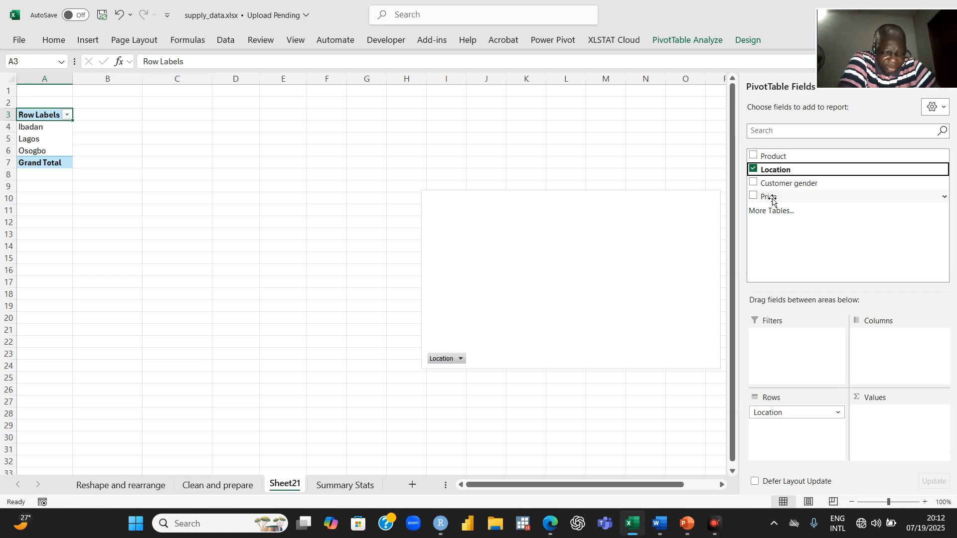
left_click_drag(772, 200, 878, 422)
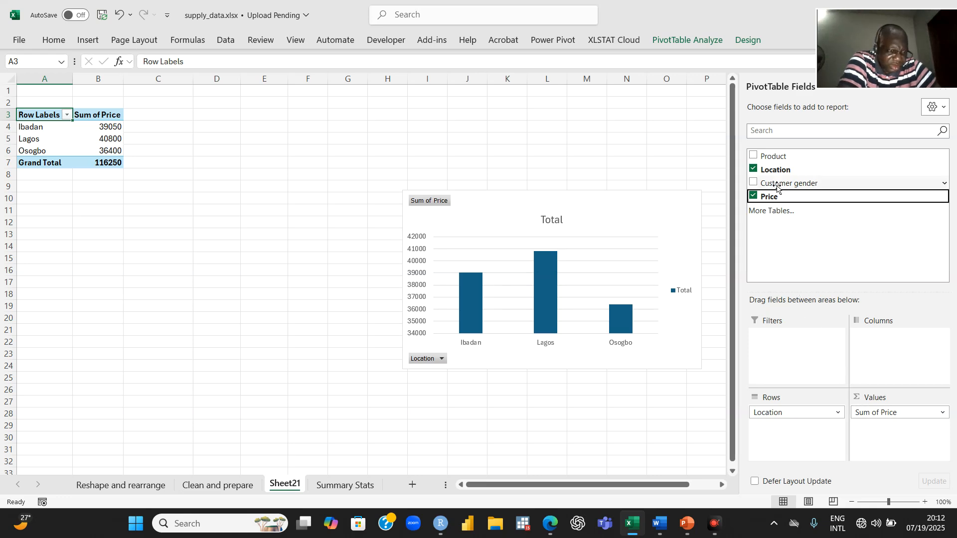
left_click(770, 157)
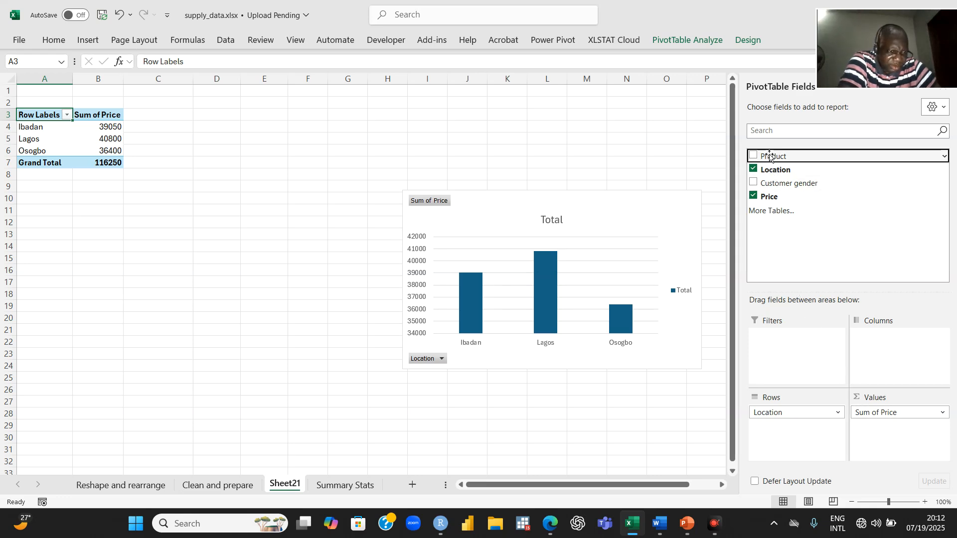
left_click_drag(770, 156, 883, 346)
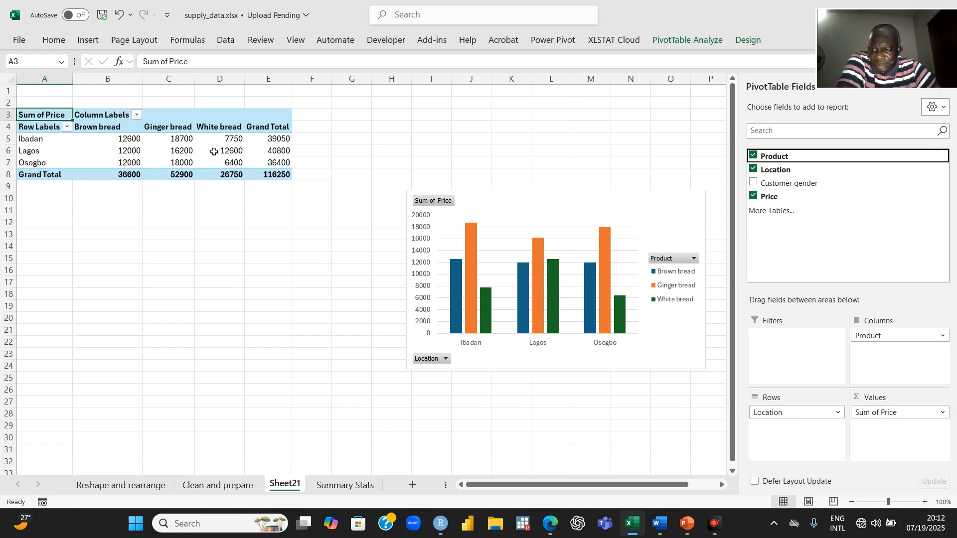
Step: Summarize the PivotTable's Price values by Max
left_click(127, 141)
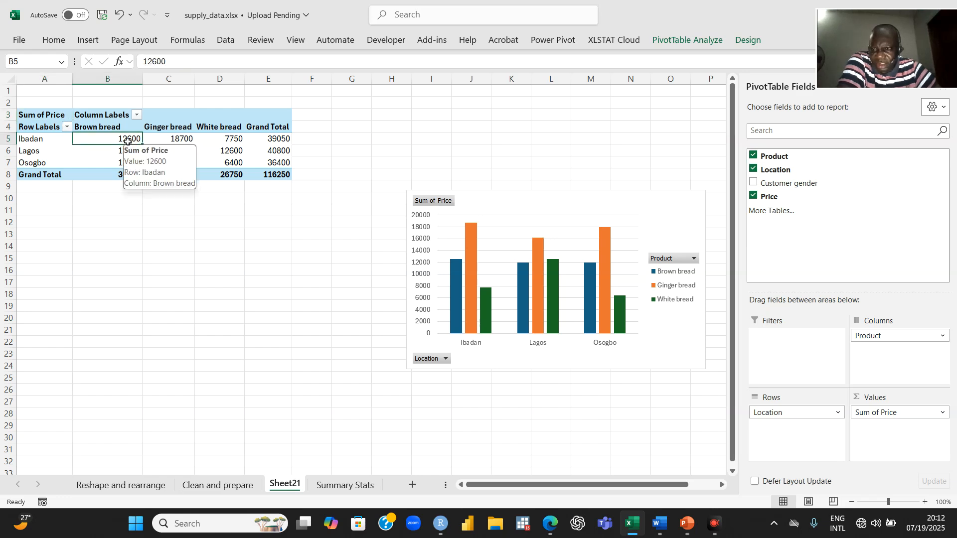
right_click(128, 142)
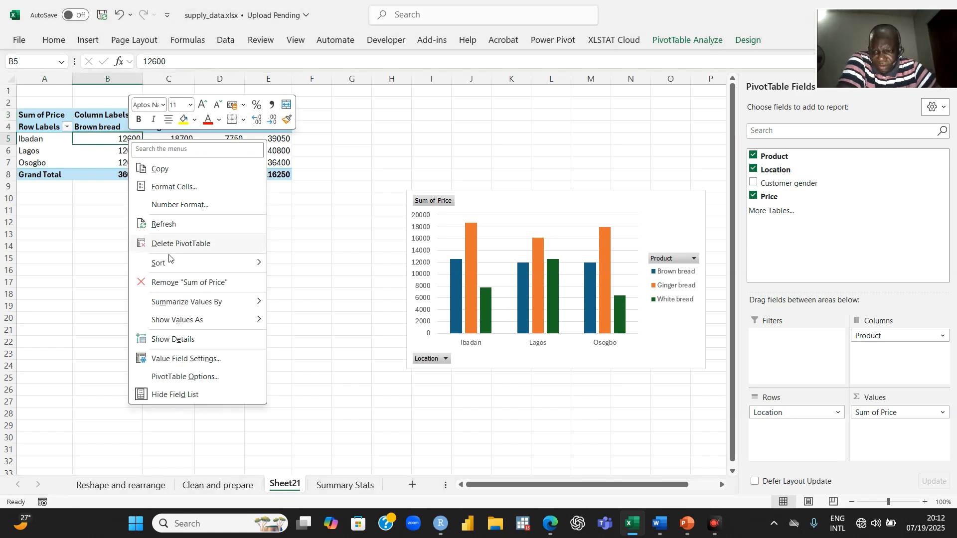
mouse_move(193, 302)
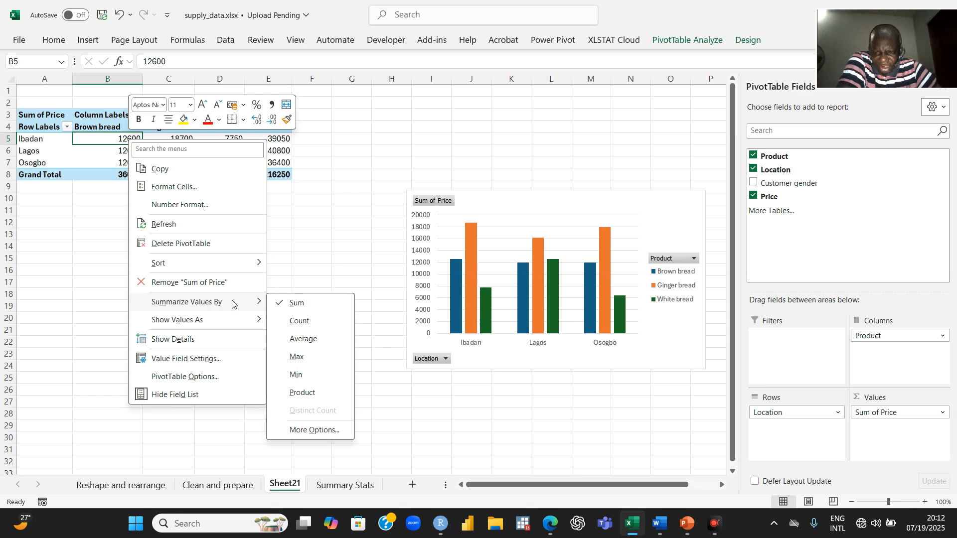
left_click(307, 359)
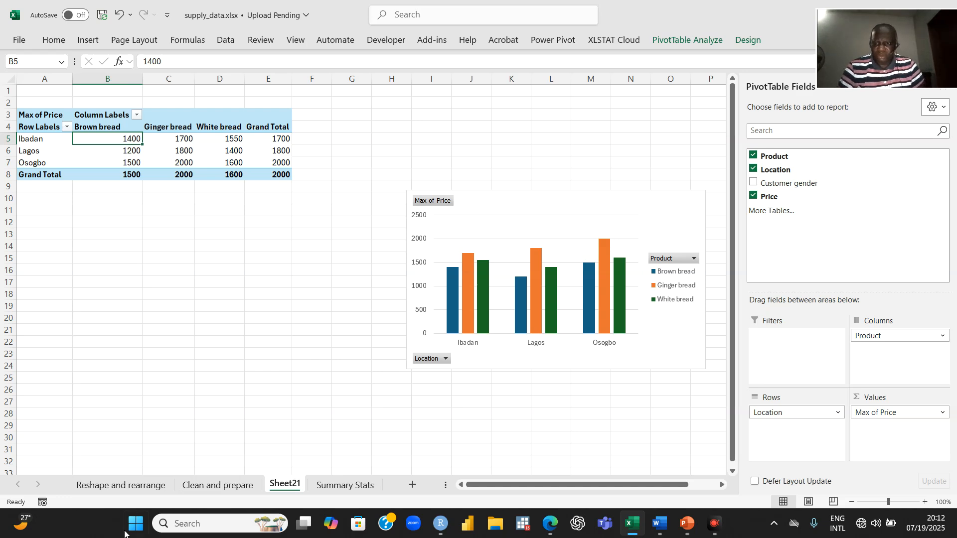
Step: Review the Reshape and rearrange, Clean and prepare, and Summary Stats worksheets in turn
left_click(121, 485)
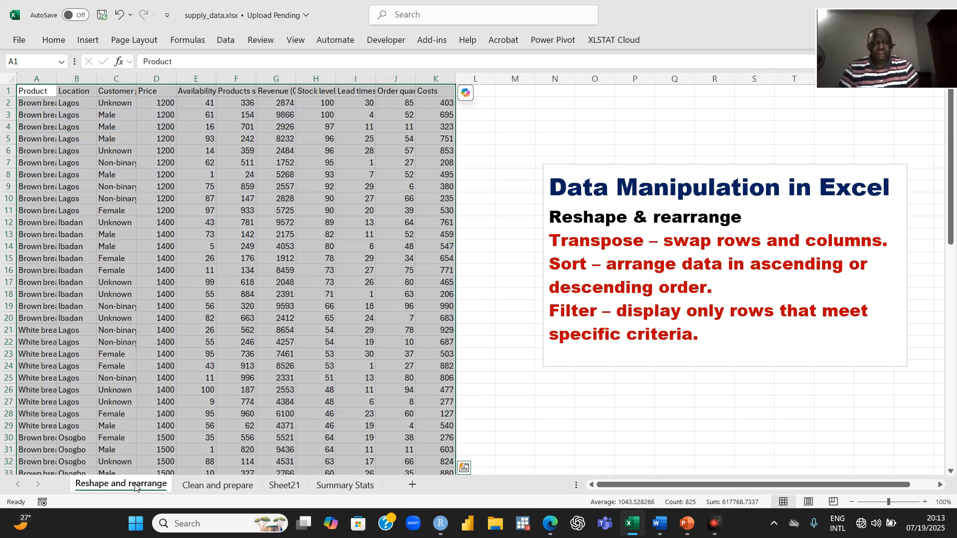
left_click(219, 486)
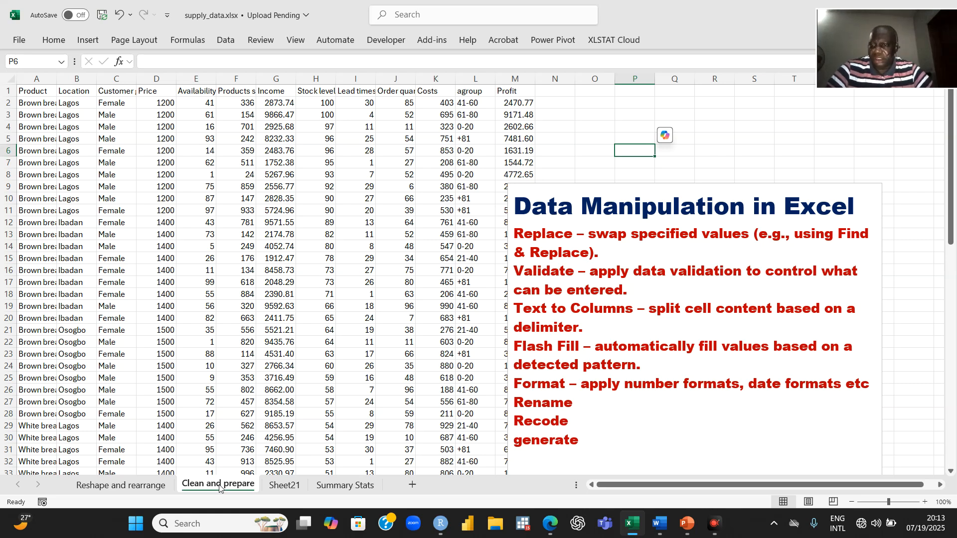
left_click(336, 486)
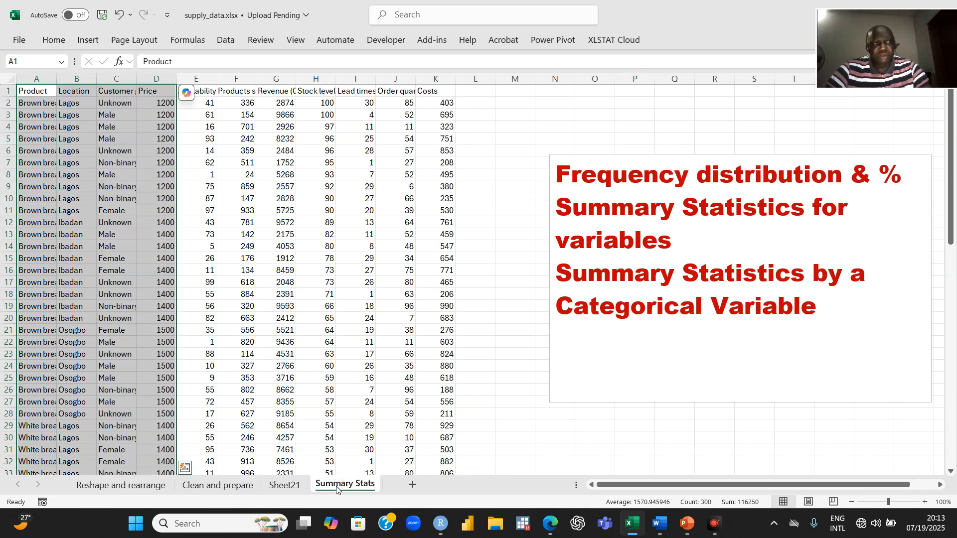